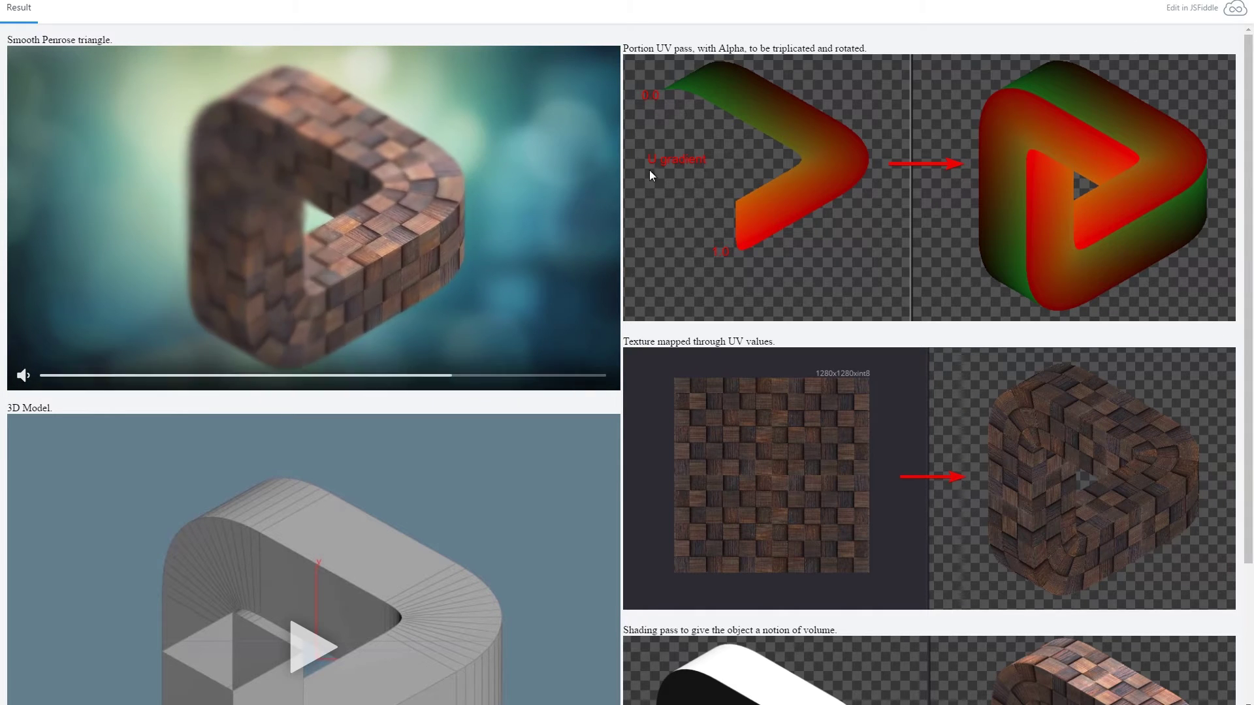
Step: Examine the Penrose triangle reference page: the final render, 3D model, UV pass, texture mapping and shading pass
scroll(1017, 280, "down", 3)
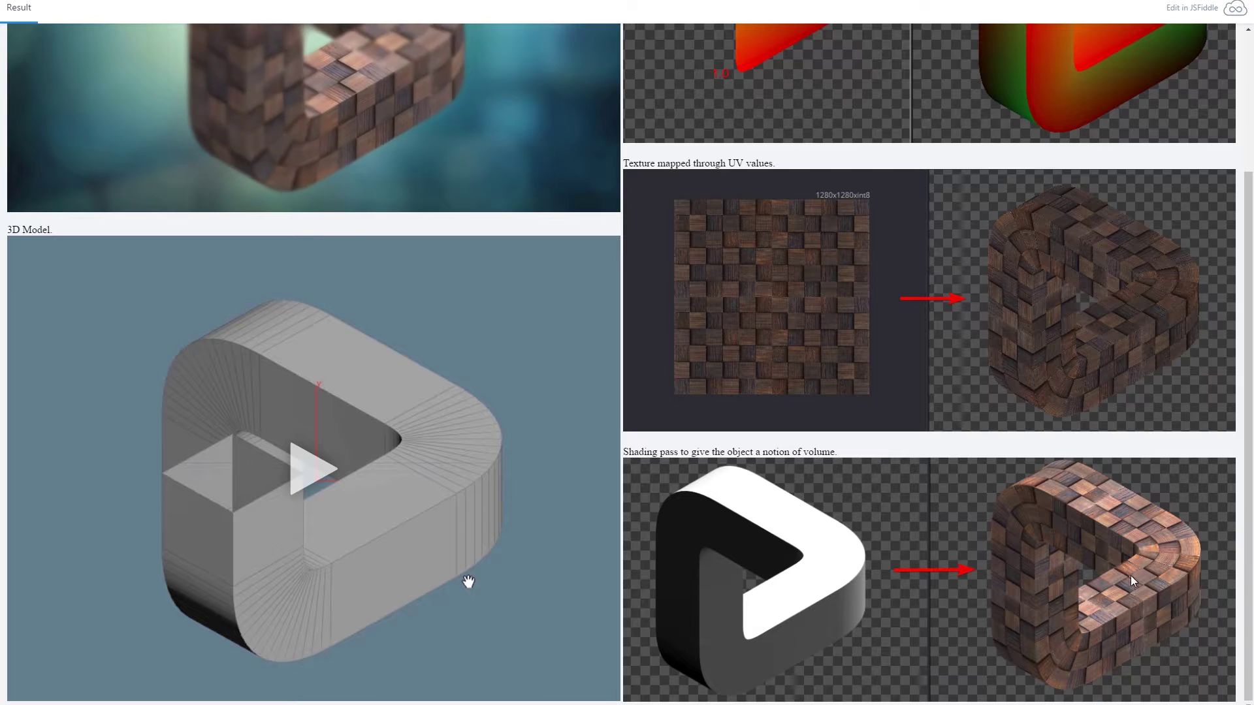
scroll(374, 362, "up", 2)
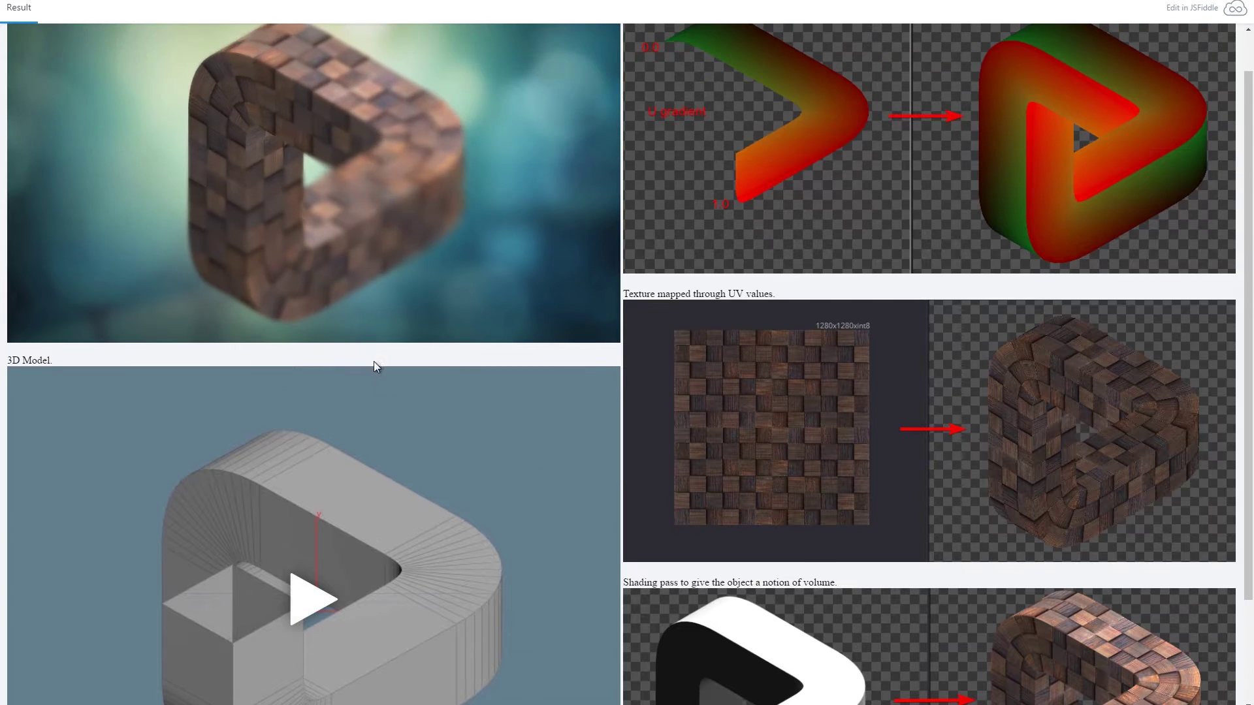
scroll(375, 363, "down", 2)
scroll(387, 448, "up", 3)
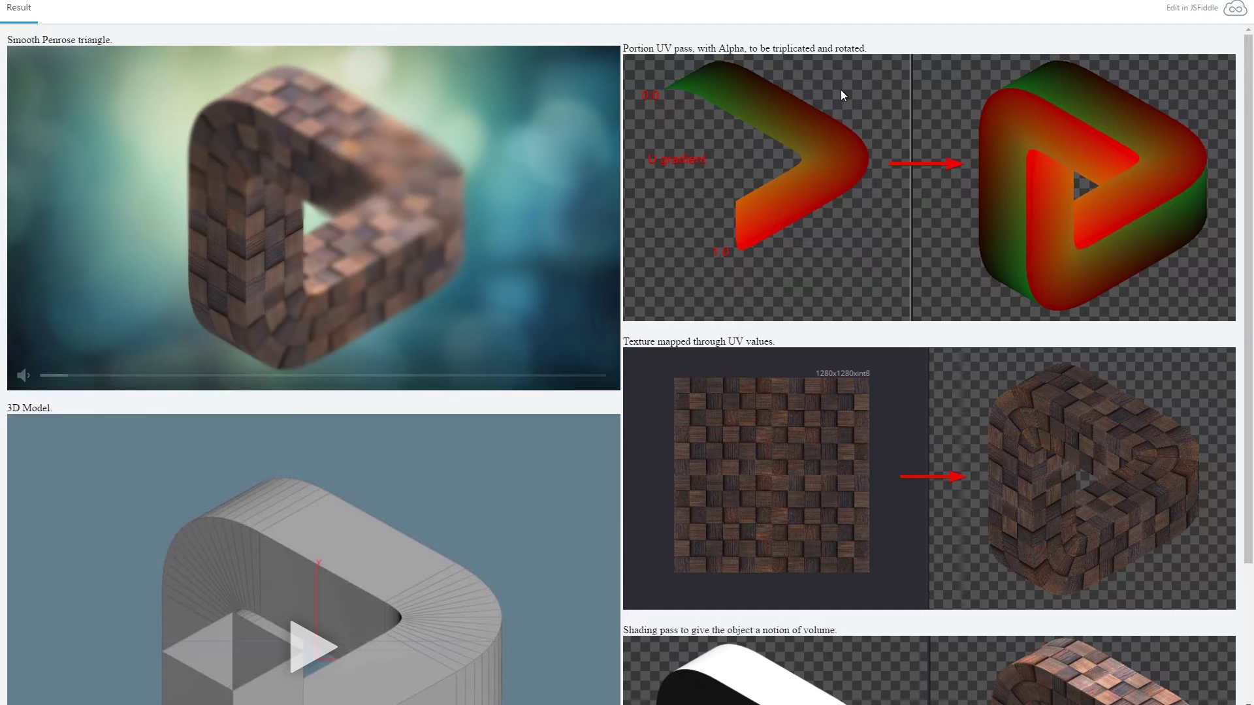
scroll(320, 536, "down", 3)
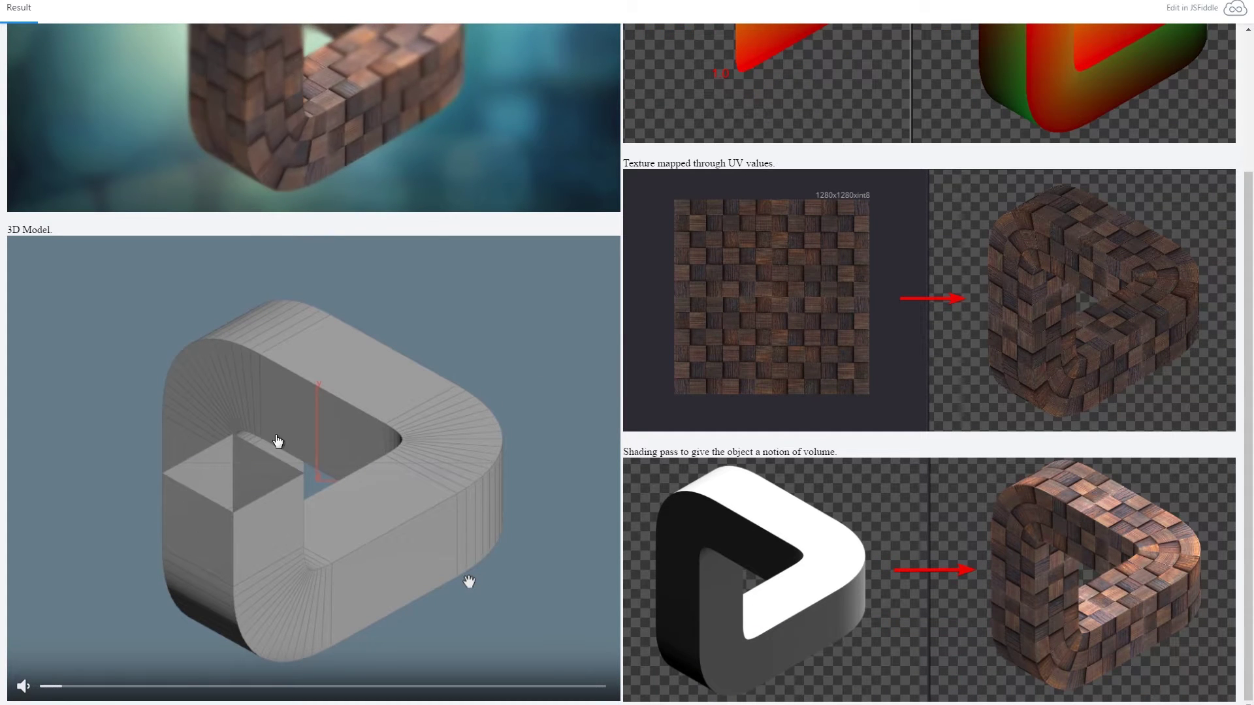
scroll(302, 484, "up", 2)
scroll(331, 537, "down", 2)
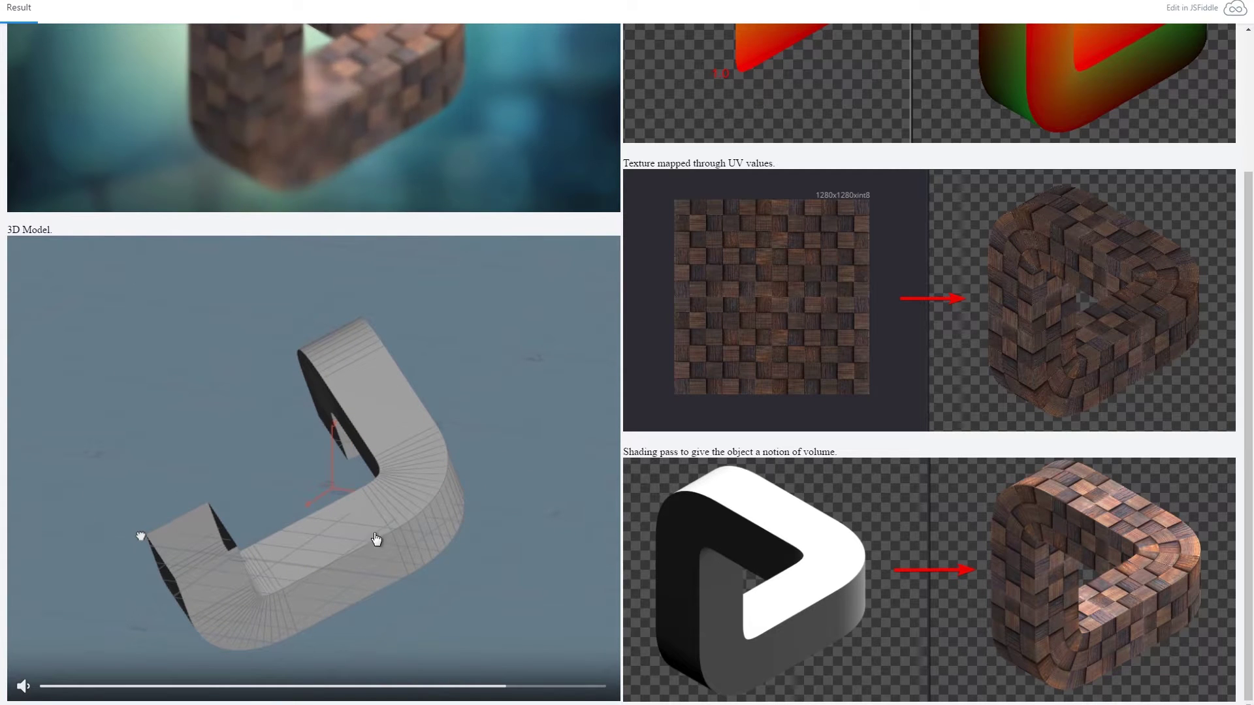
scroll(555, 330, "up", 3)
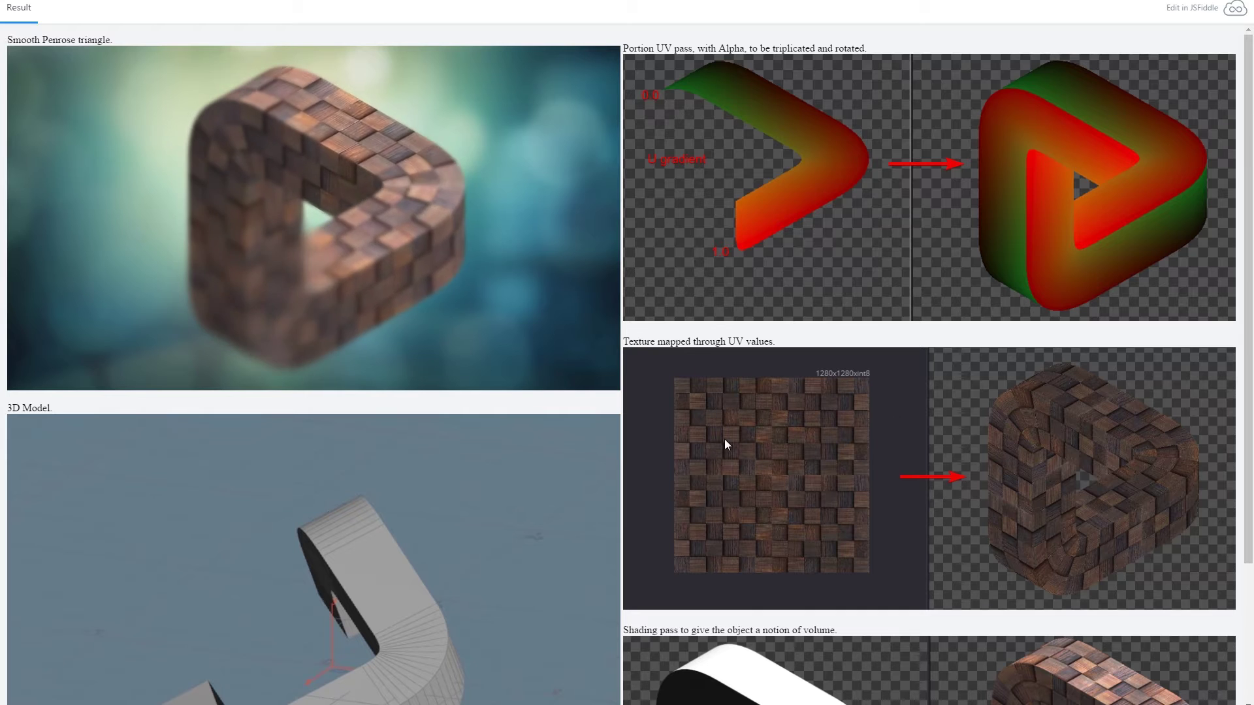
scroll(724, 439, "down", 3)
scroll(867, 499, "up", 2)
scroll(705, 386, "down", 2)
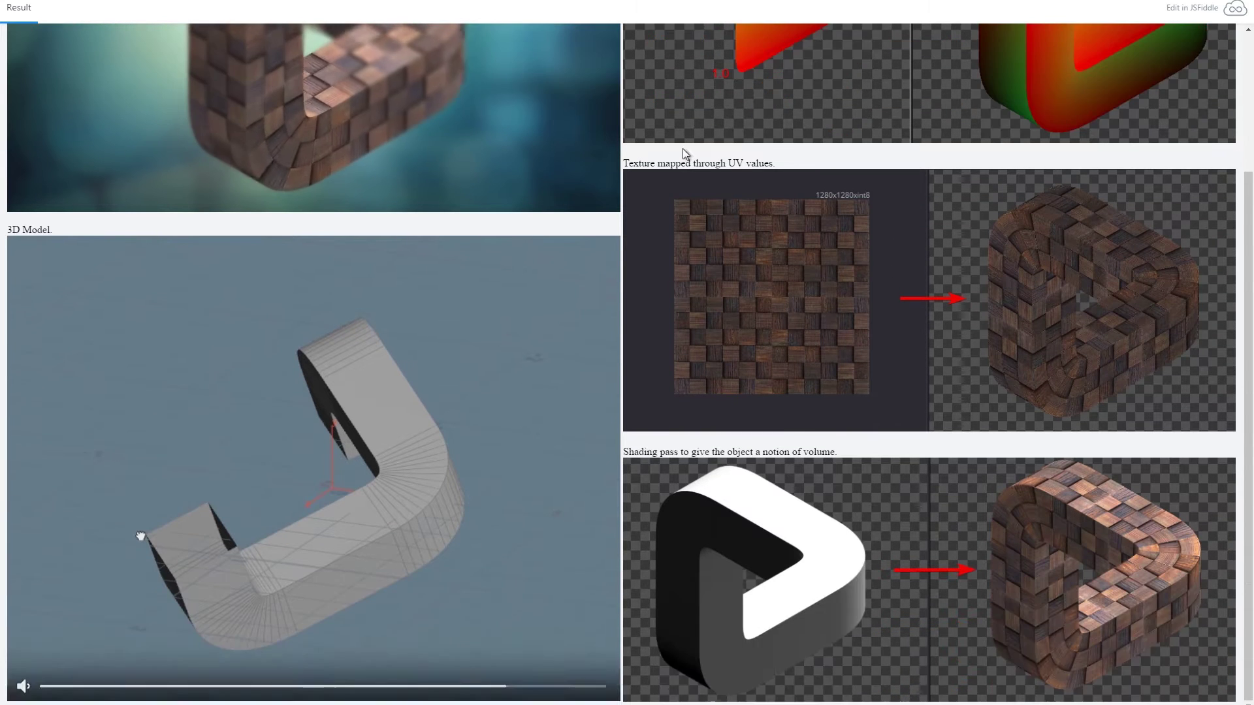
scroll(696, 160, "up", 2)
scroll(738, 305, "down", 1)
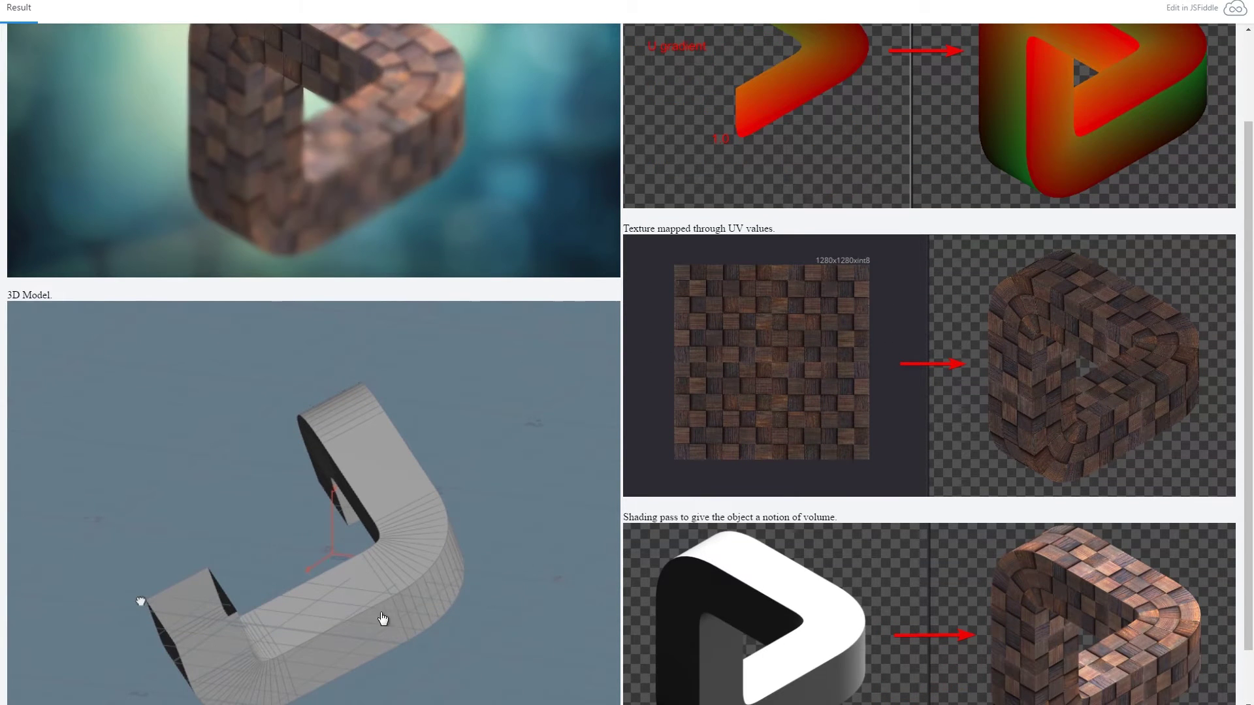
scroll(738, 306, "up", 1)
scroll(738, 306, "up", 1)
scroll(518, 490, "down", 3)
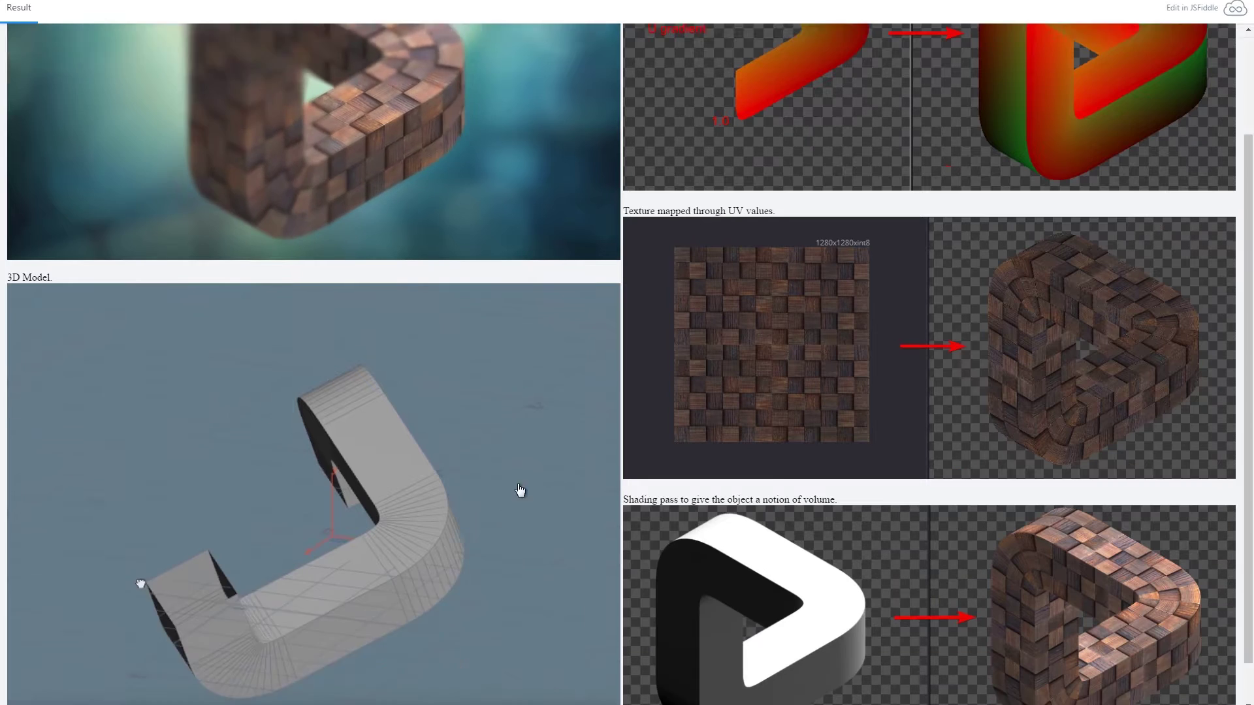
scroll(716, 259, "up", 3)
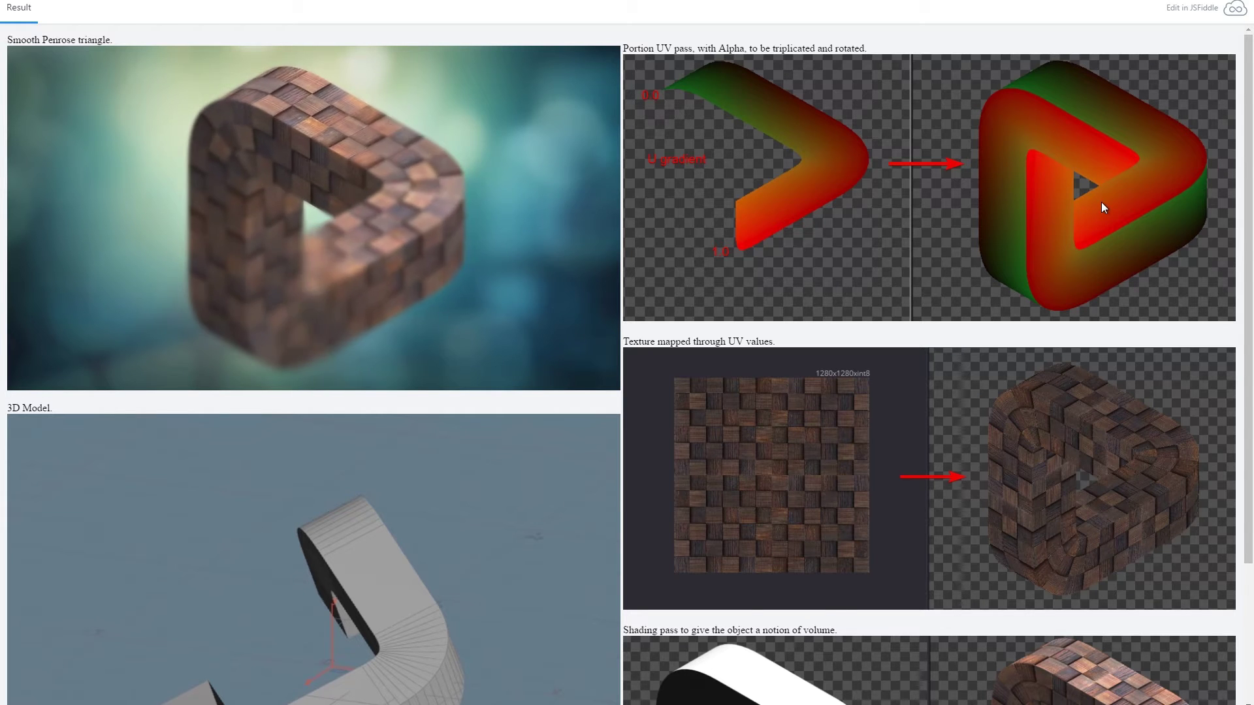
scroll(928, 363, "down", 3)
scroll(927, 367, "up", 3)
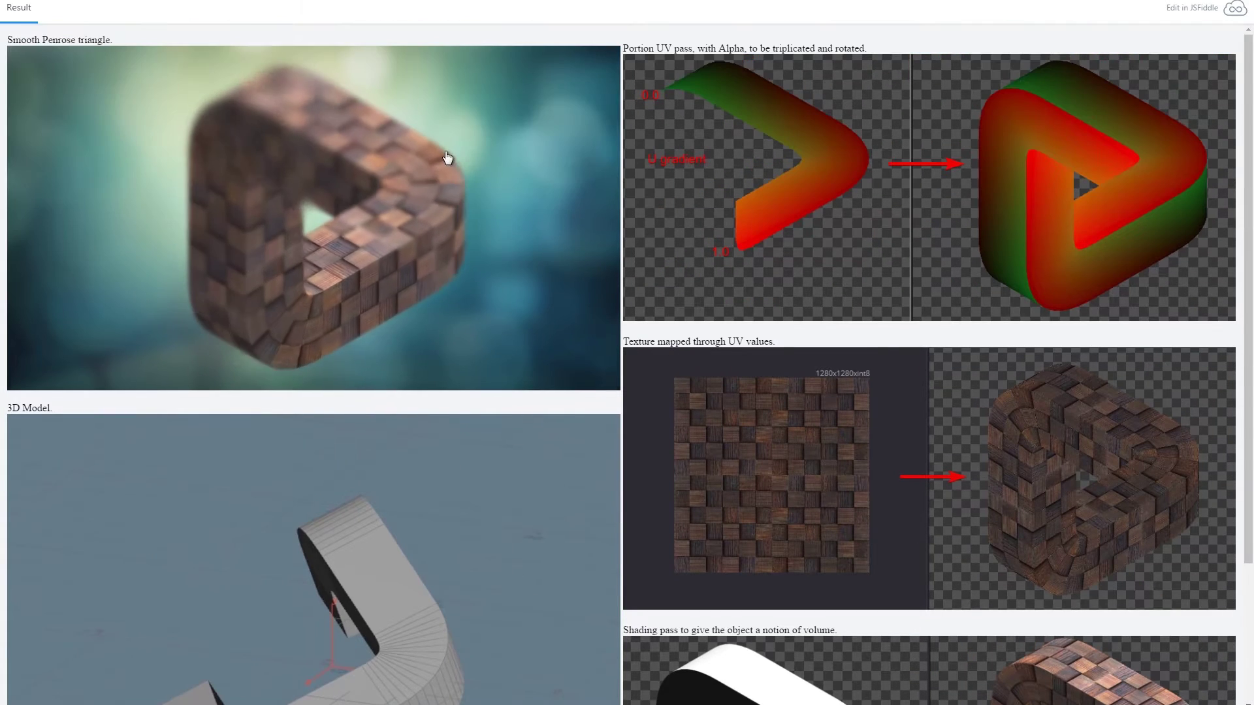
scroll(424, 416, "down", 1)
scroll(434, 483, "down", 2)
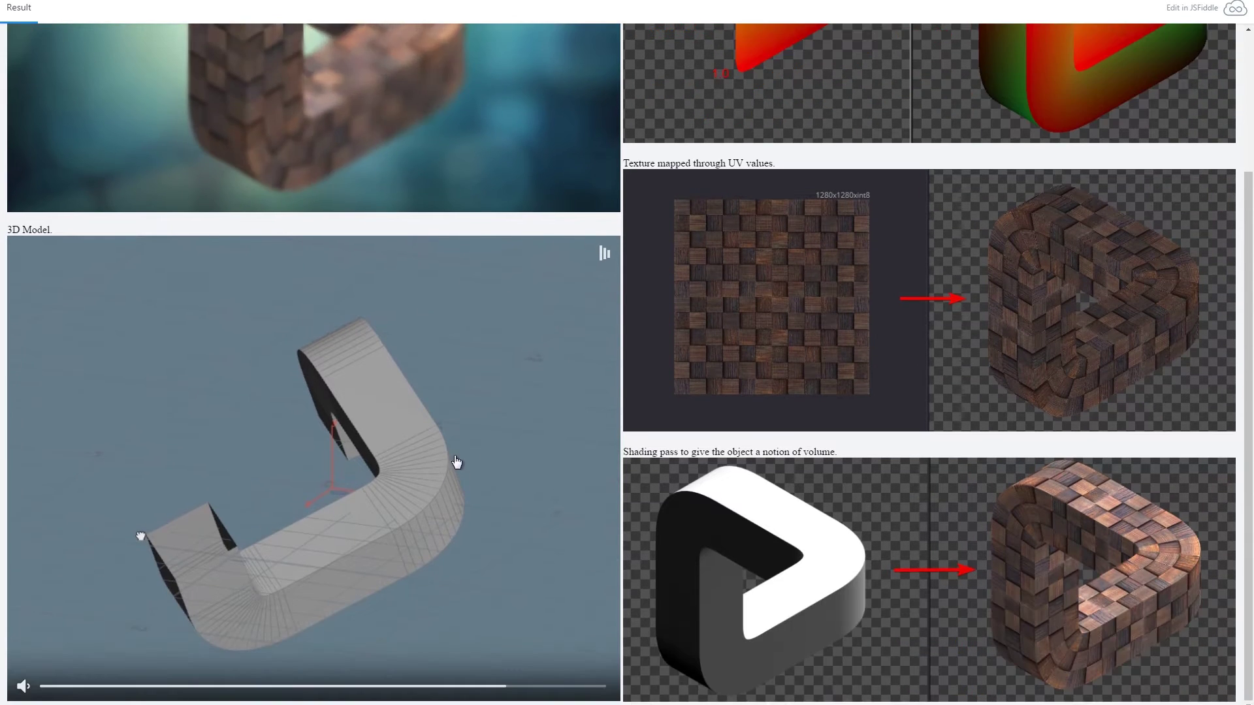
scroll(411, 467, "up", 3)
scroll(412, 470, "down", 3)
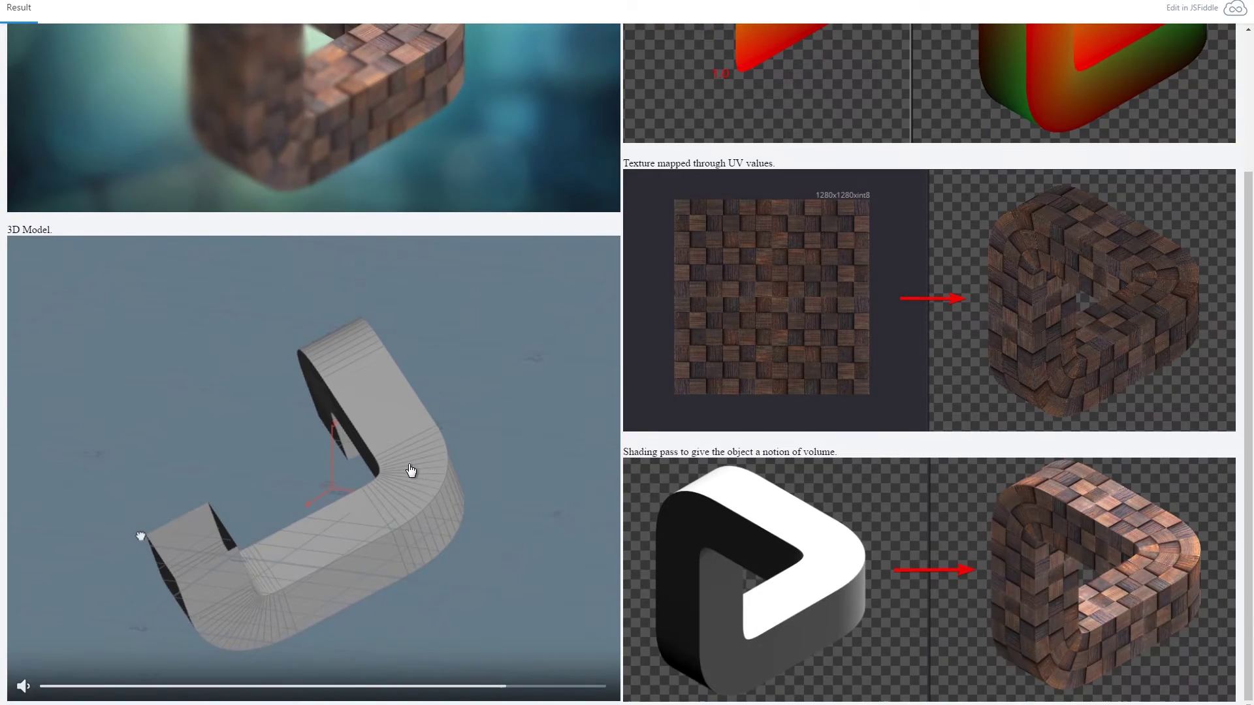
scroll(418, 475, "up", 2)
scroll(418, 476, "up", 1)
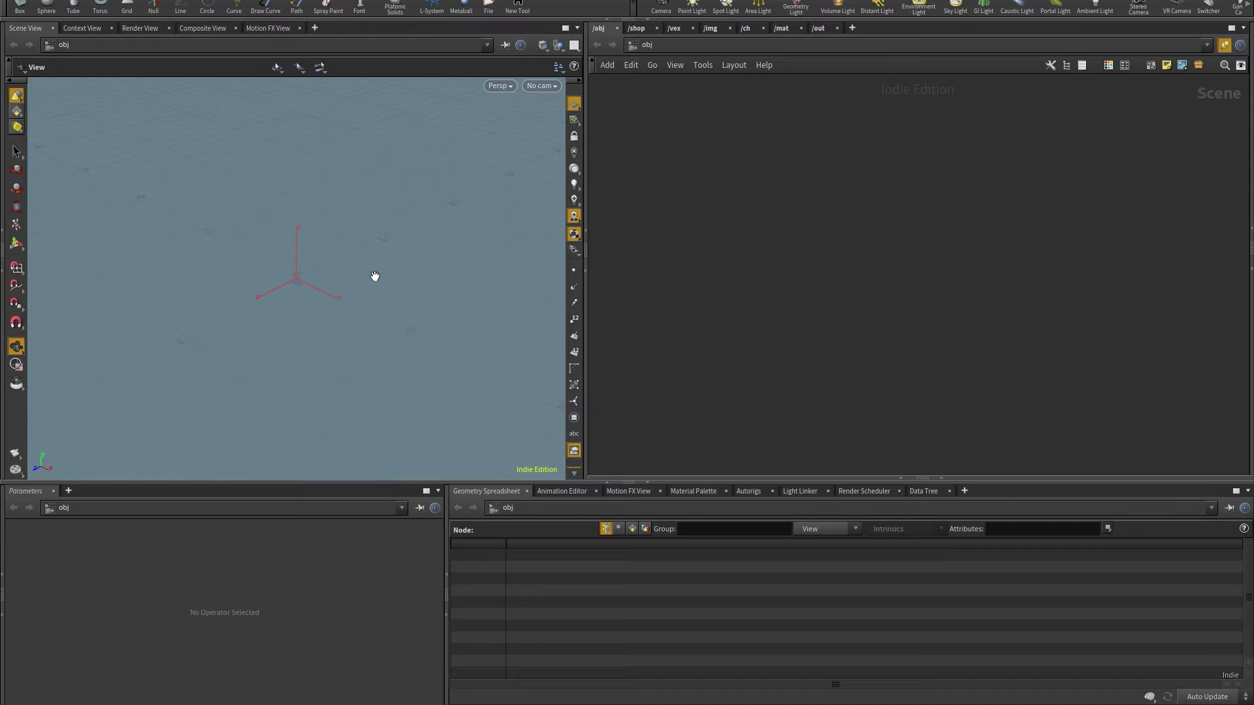
Step: Switch to Houdini, create a box object at the origin and set the box's axis divisions to 3 in all axes
key("Tab")
type("box")
key("Return")
key("Return")
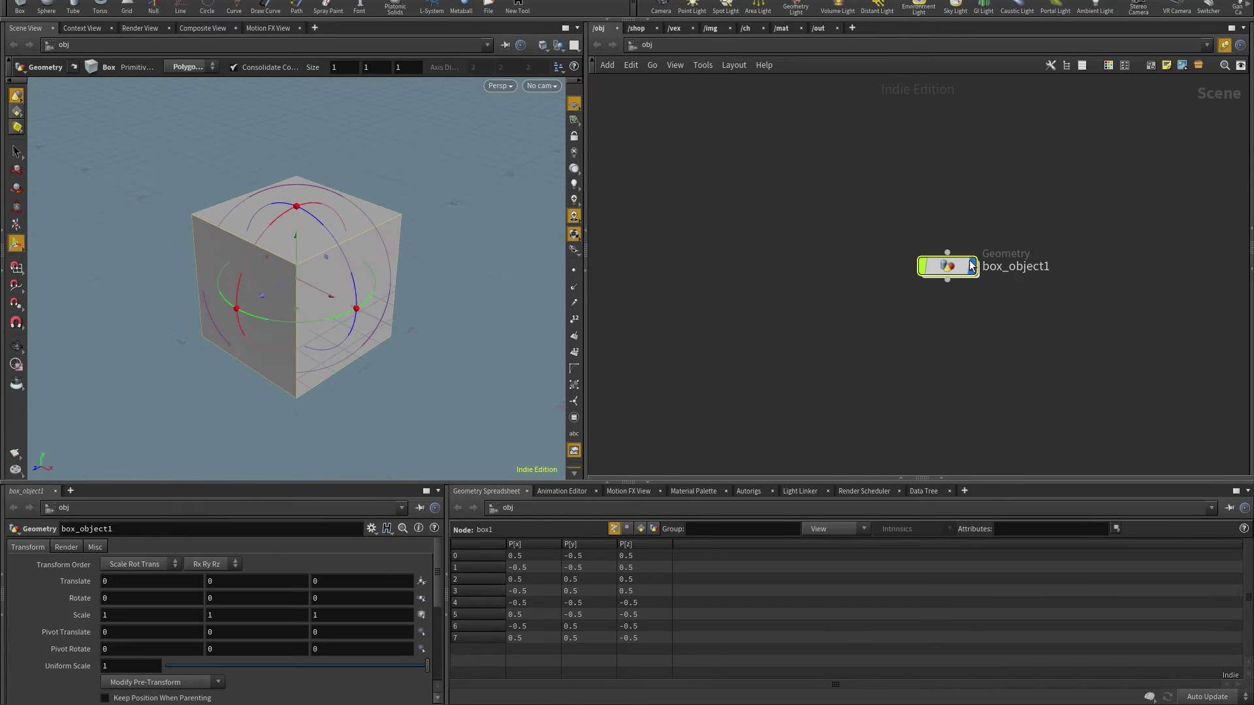
left_click_drag(418, 352, 352, 372, "alt")
middle_click_drag(66, 645, 94, 642)
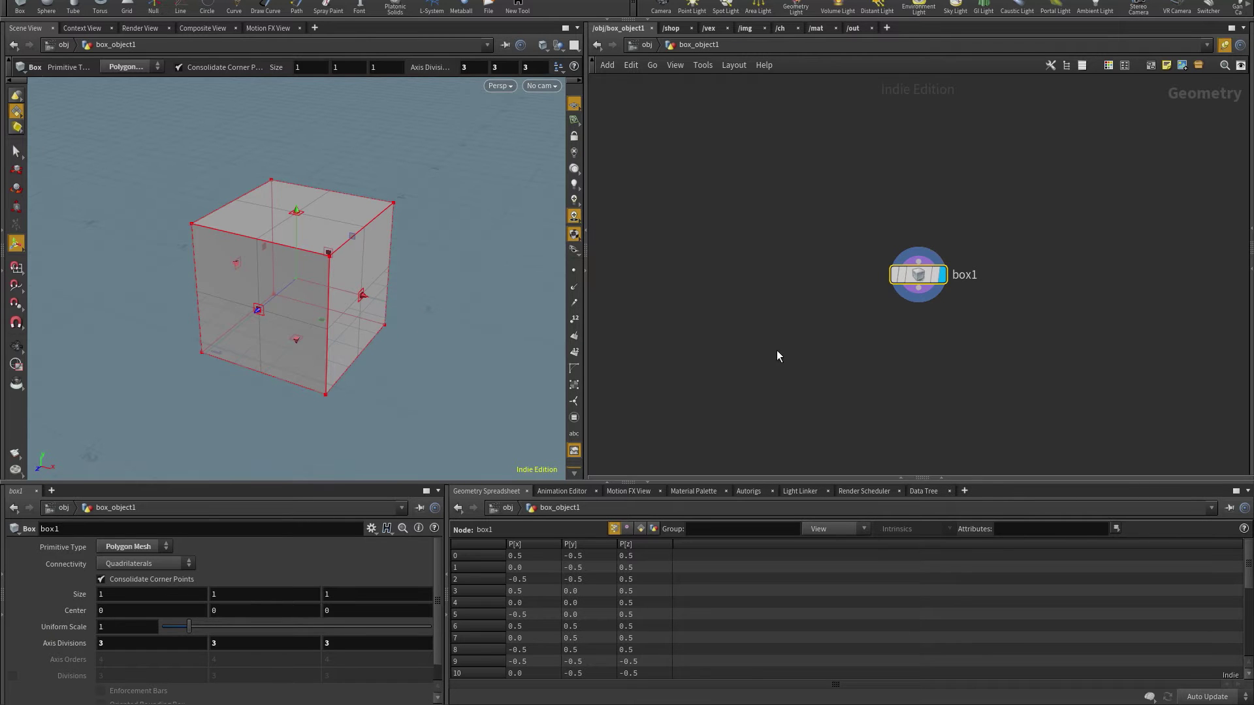
Step: Add a Copy and Transform node, feed the box into it and display its result
key("Tab")
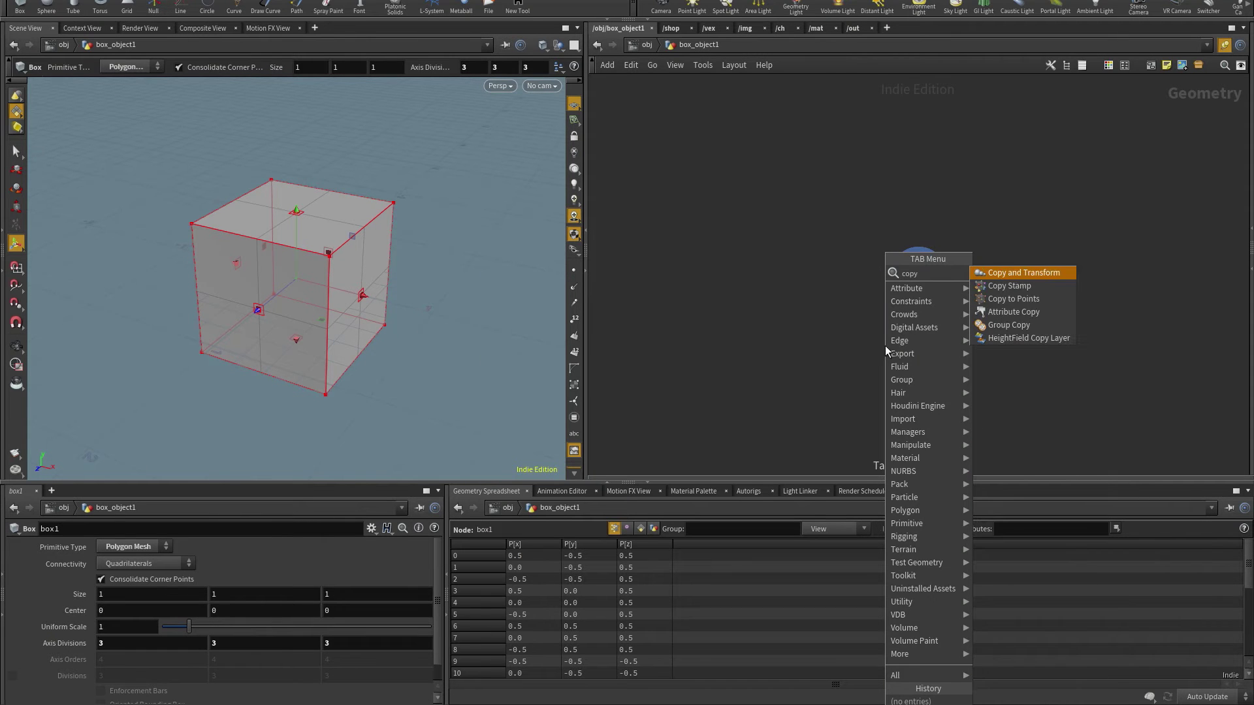
key("Escape")
key("Tab")
type("copy")
key("Return")
left_click(918, 322)
left_click_drag(919, 310, 919, 288)
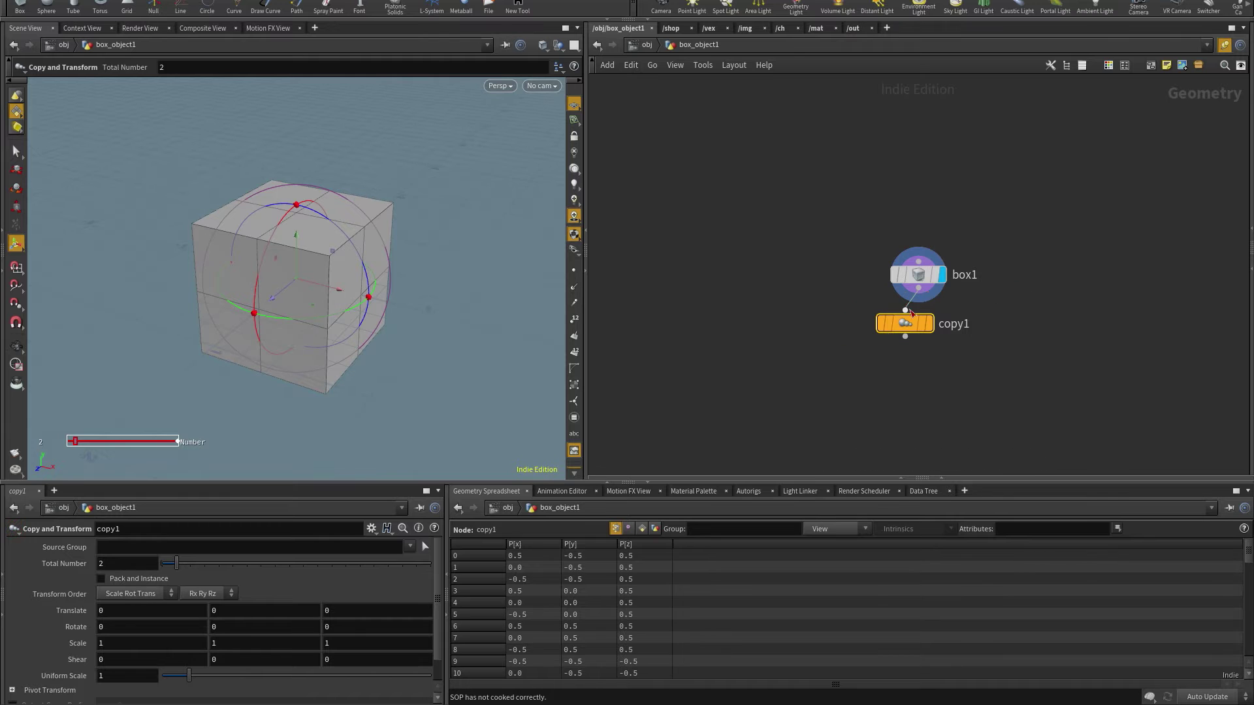
left_click(940, 321)
Step: Set the copy's translation to 1, 1, 1 so the second box sits diagonally from the first
key("Escape")
left_click_drag(405, 366, 377, 373)
key("Return")
middle_click(81, 610)
middle_click_drag(85, 592, 111, 591)
key("Escape")
left_click_drag(307, 370, 408, 331)
key("s")
scroll(768, 309, "up", 1)
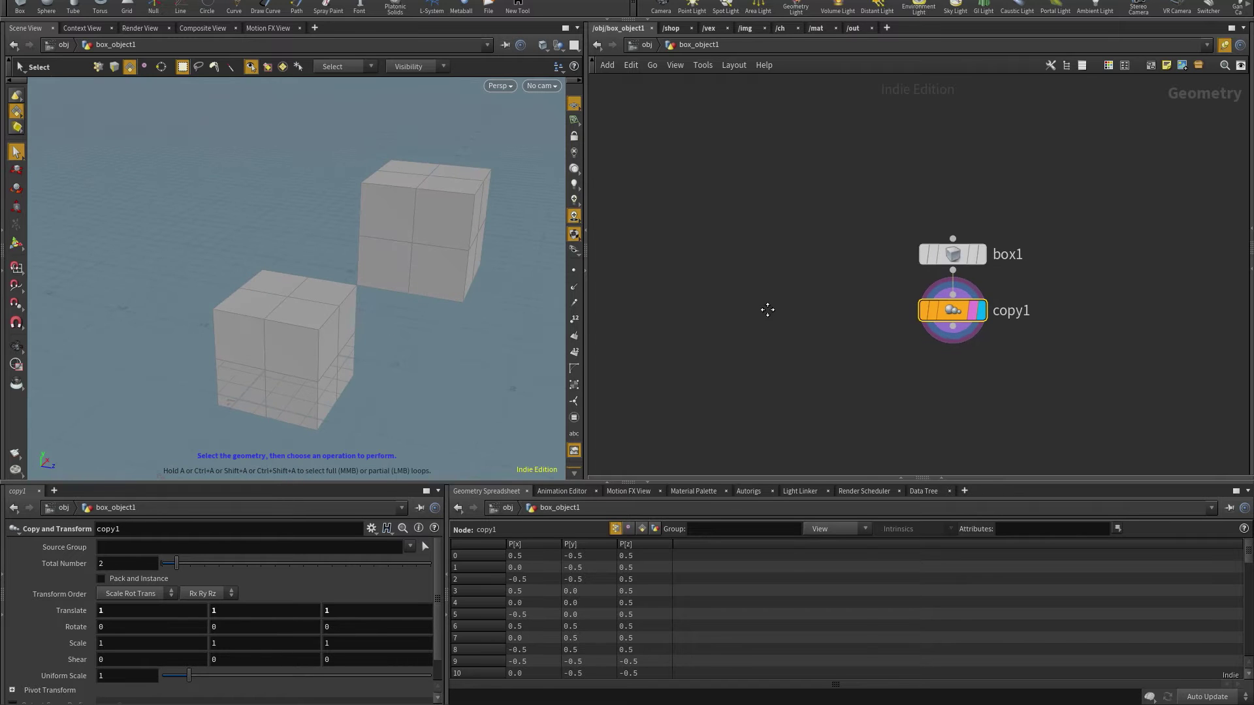
Step: Add a separate Curve node and display it, keeping the copied boxes as a wireframe template for snapping
key("Tab")
type("transform")
key("Return")
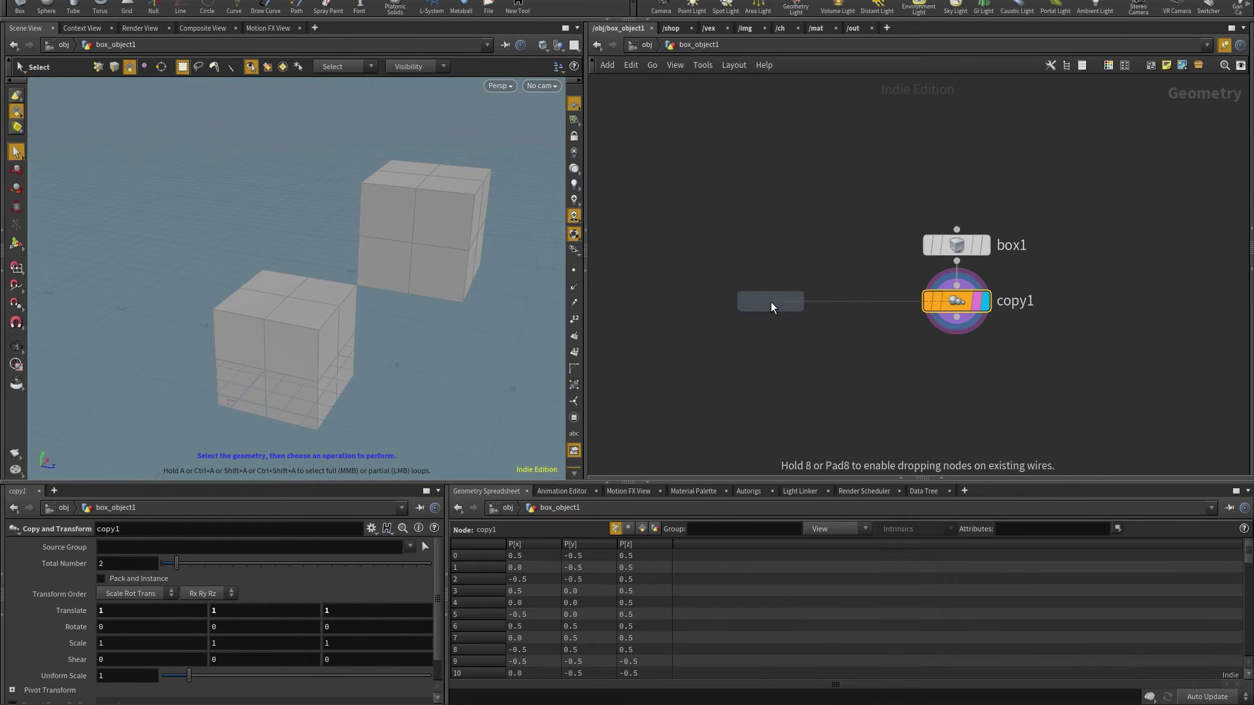
left_click(771, 302)
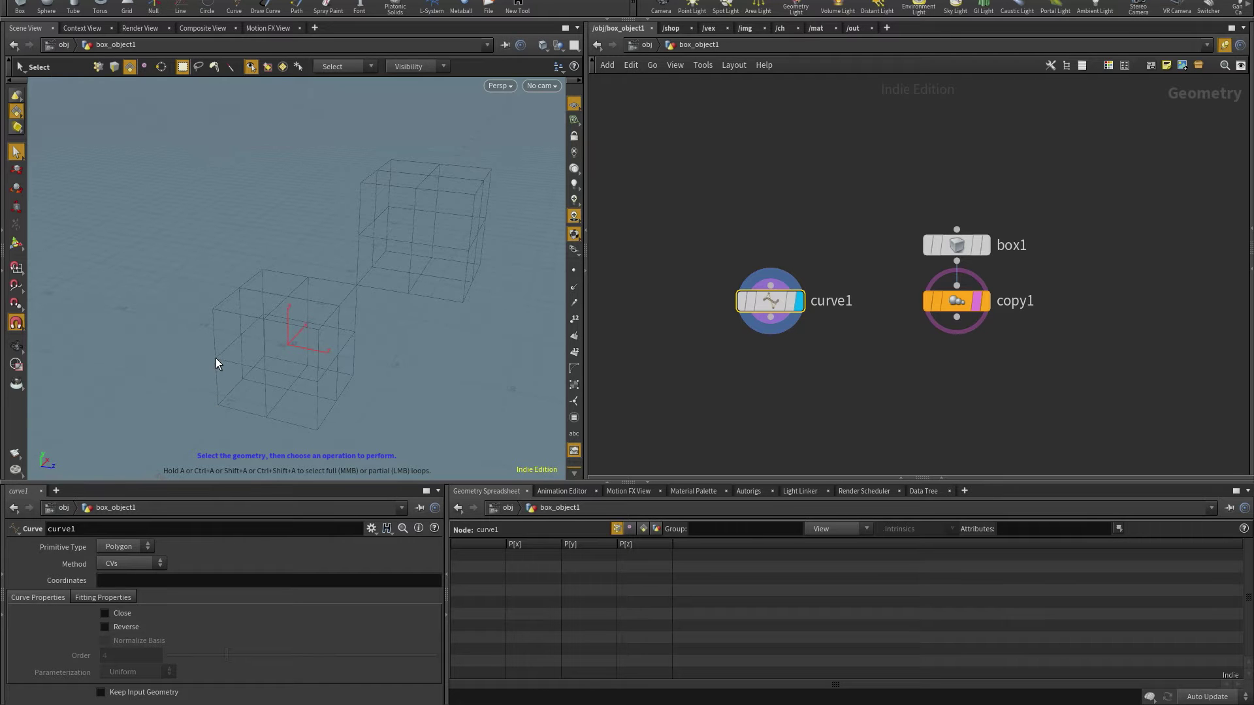
Step: Draw a polygon curve snapped to the box points through (-0.5,0,-0.5), (-0.5,0.5,-0.5), (0.5,0.5,-0.5), (0.5,0.5,0.5) and (0.5,1,0.5)
key("Return")
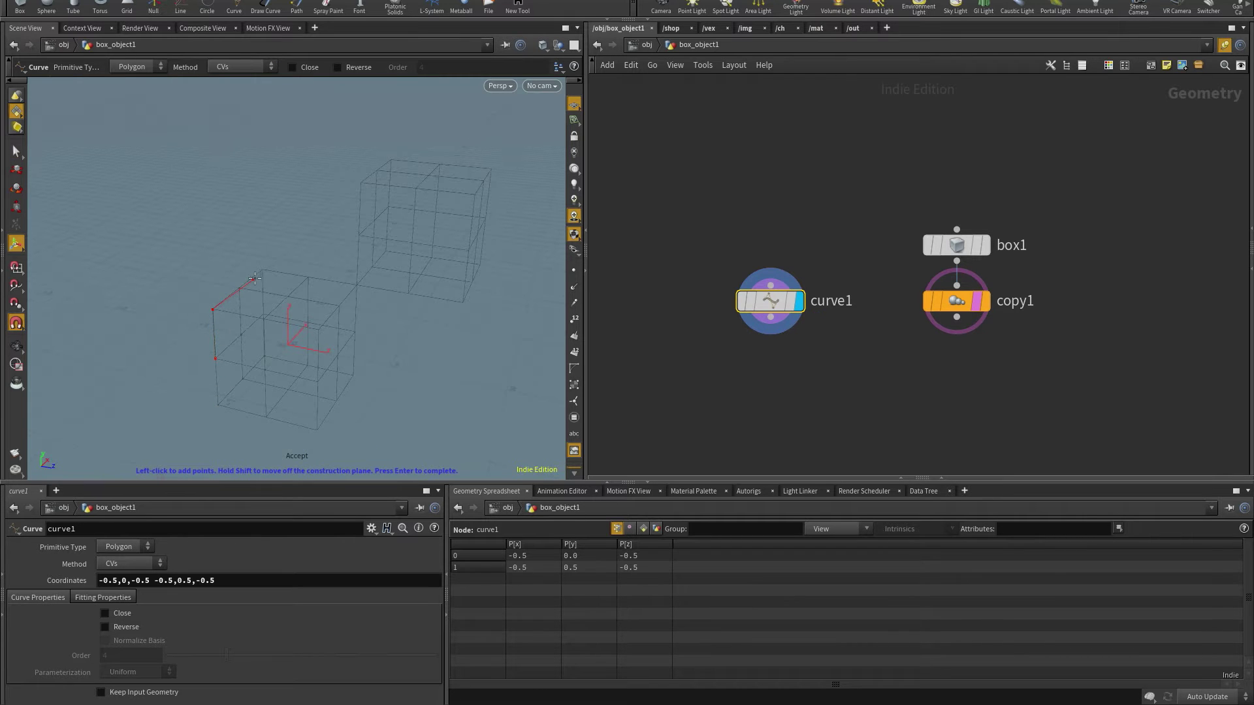
key("Return")
left_click(800, 330)
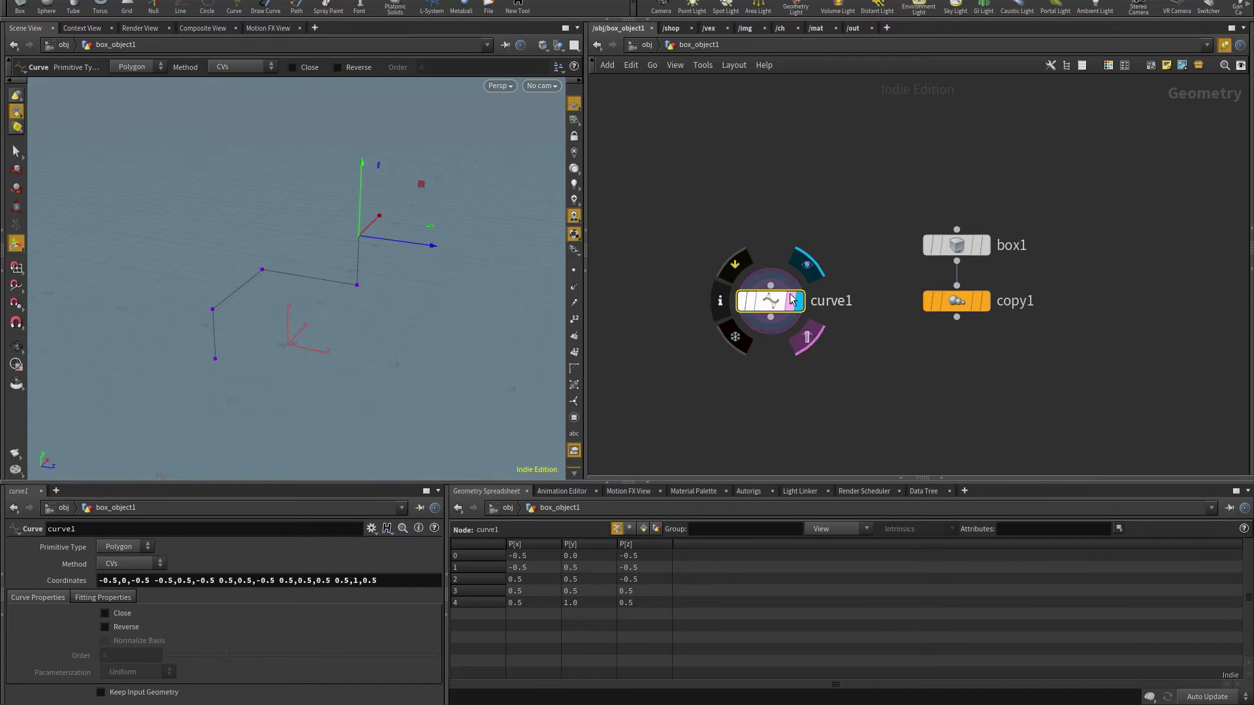
key("Escape")
left_click_drag(353, 300, 337, 265)
scroll(328, 316, "up", 2)
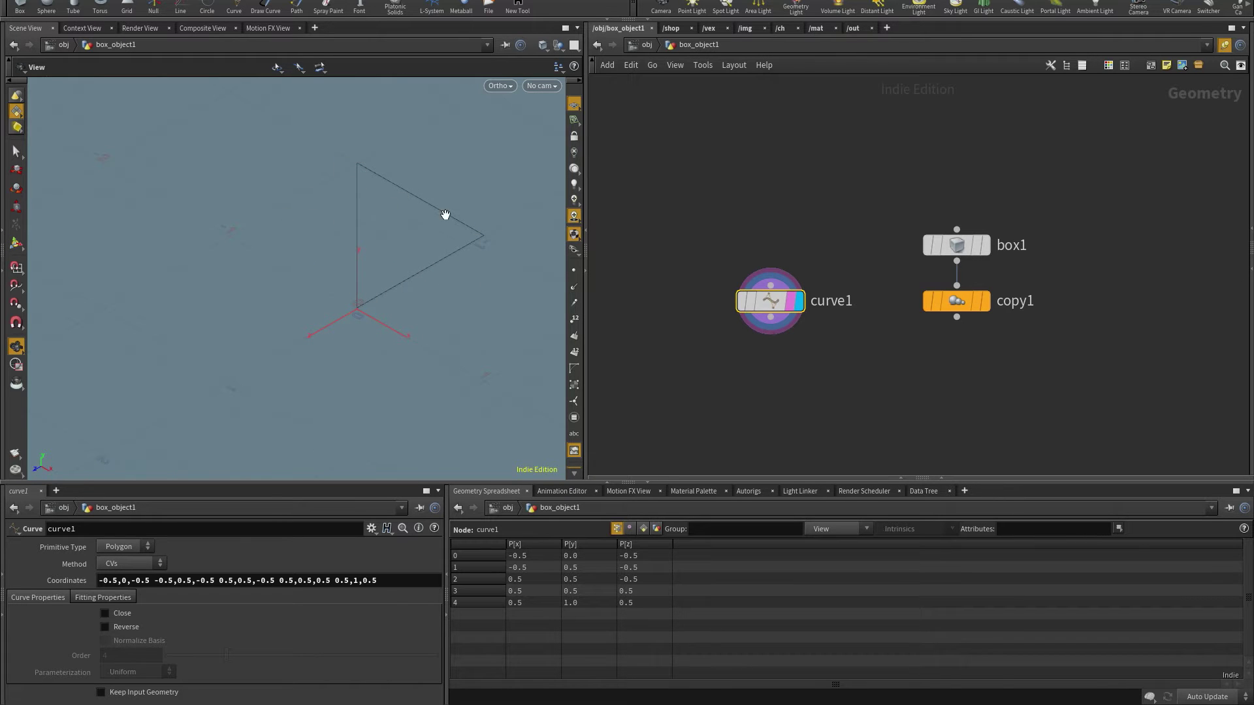
Step: Add a Sweep node and connect the curve to its second input as the path
left_click_drag(318, 302, 265, 316)
key("Tab")
type("swe")
key("Return")
left_click(770, 391)
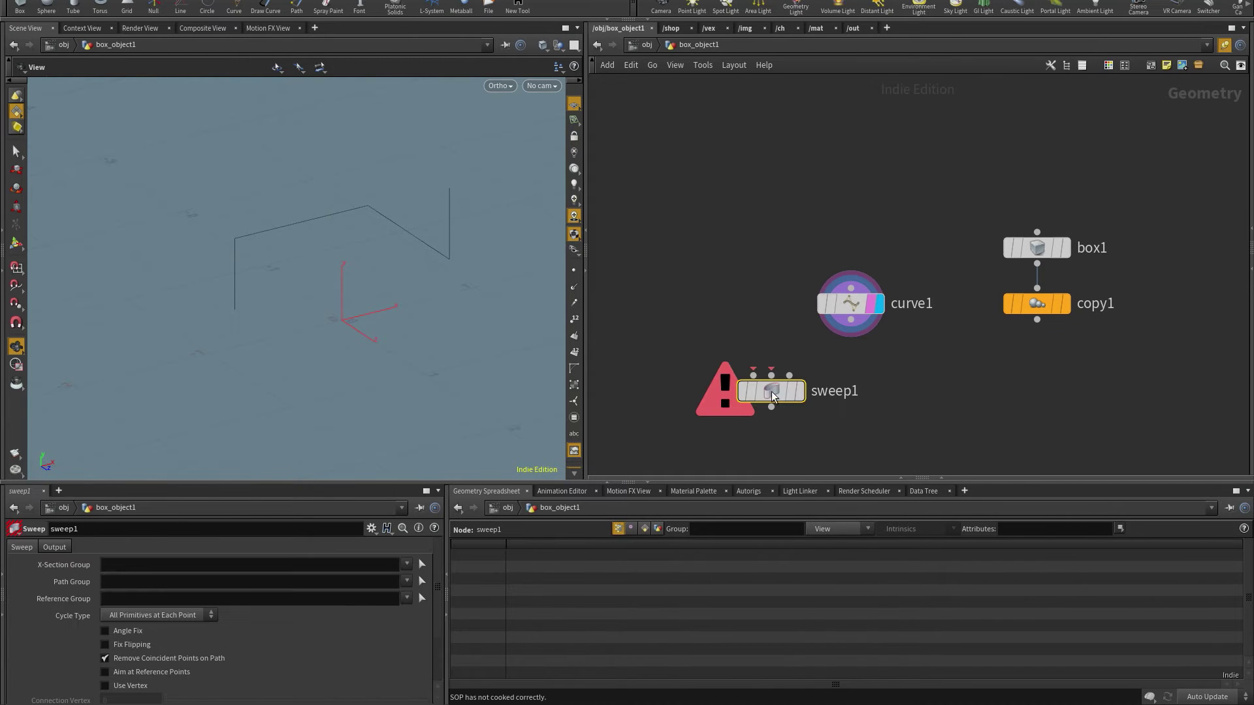
left_click_drag(850, 320, 771, 376)
Step: Add a Circle node, connect it to the sweep's first input as the cross-section and display the sweep
key("Tab")
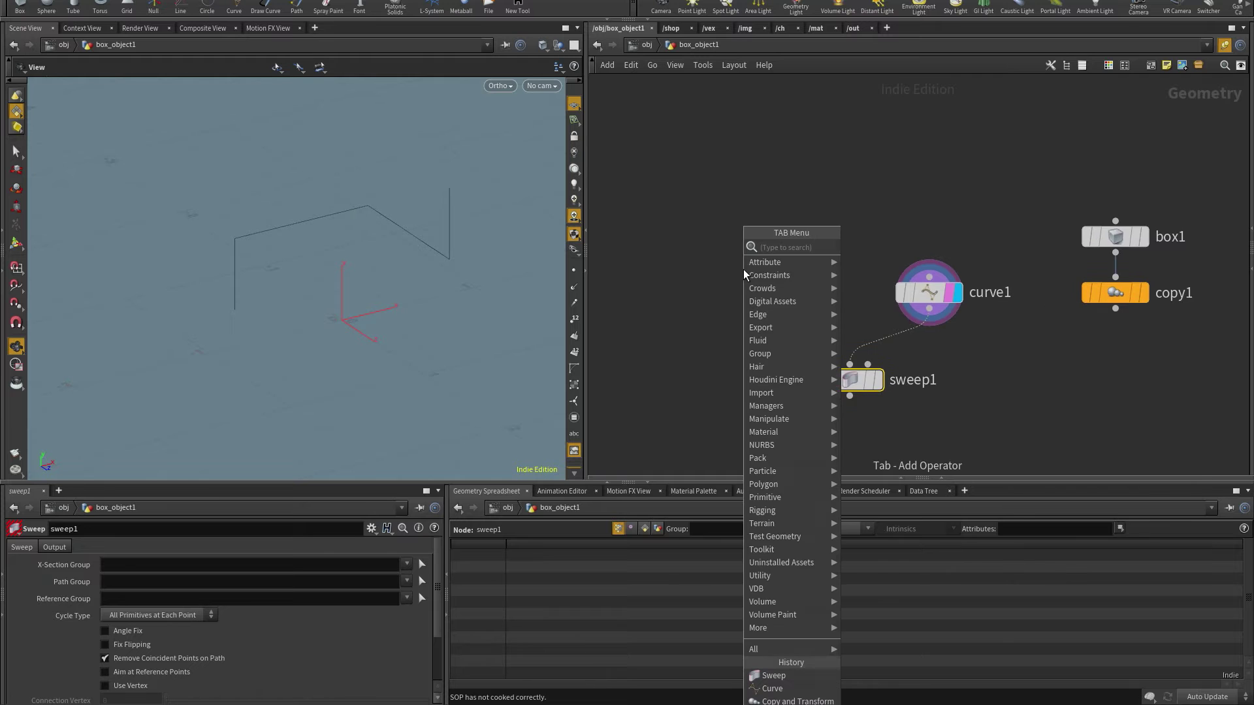
type("cir")
key("Return")
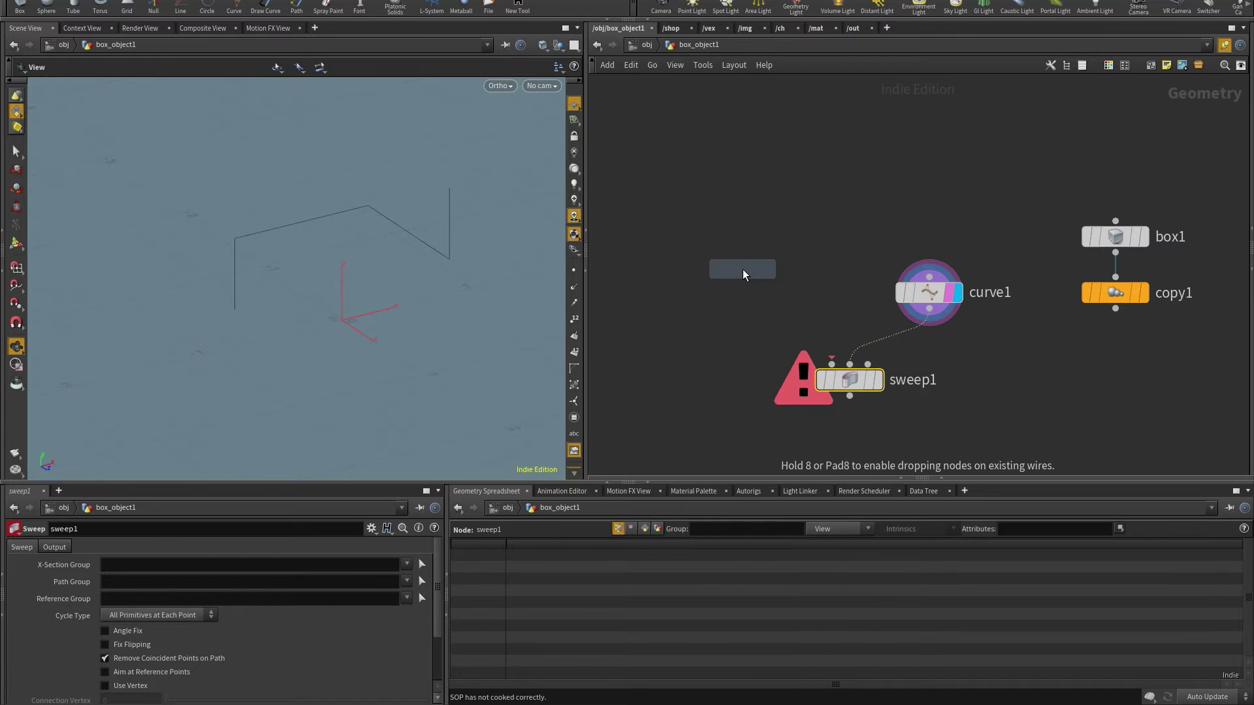
left_click(742, 269)
left_click_drag(743, 285, 831, 364)
left_click(771, 271)
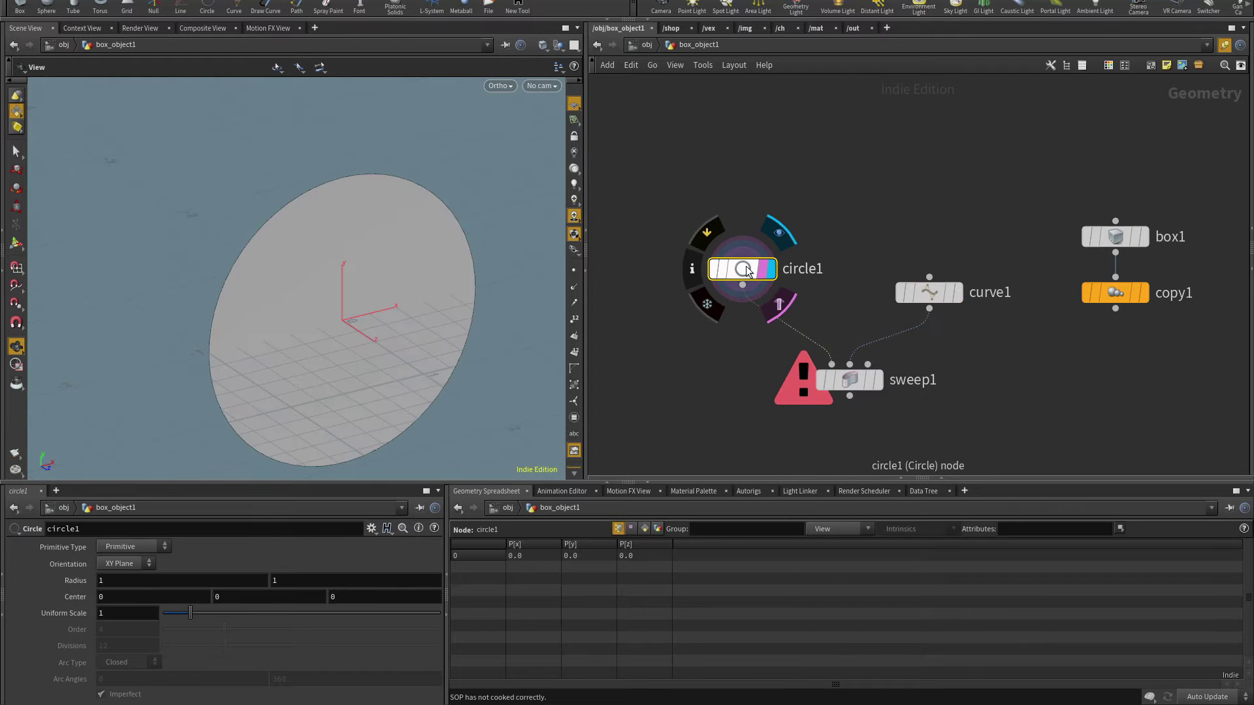
left_click(878, 380)
left_click_drag(380, 325, 455, 321)
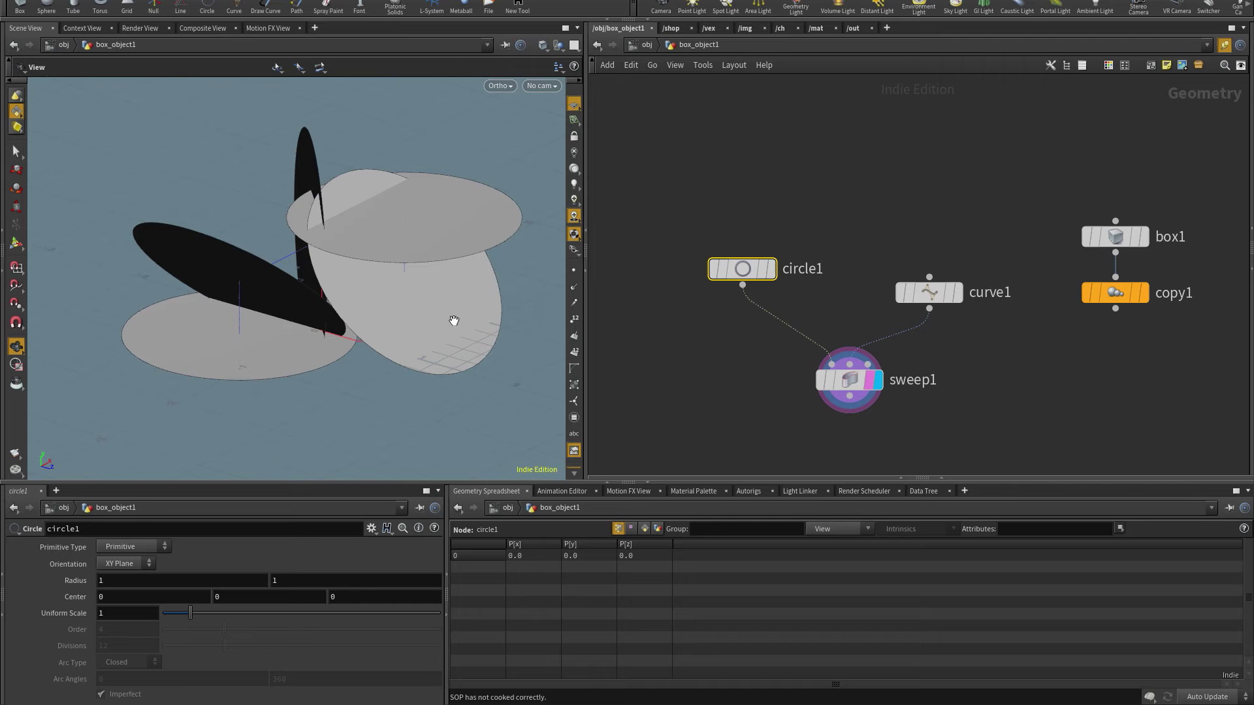
Step: Make the circle a polygon with 4 divisions and a uniform scale of 0.2
left_click(139, 550)
left_click(117, 573)
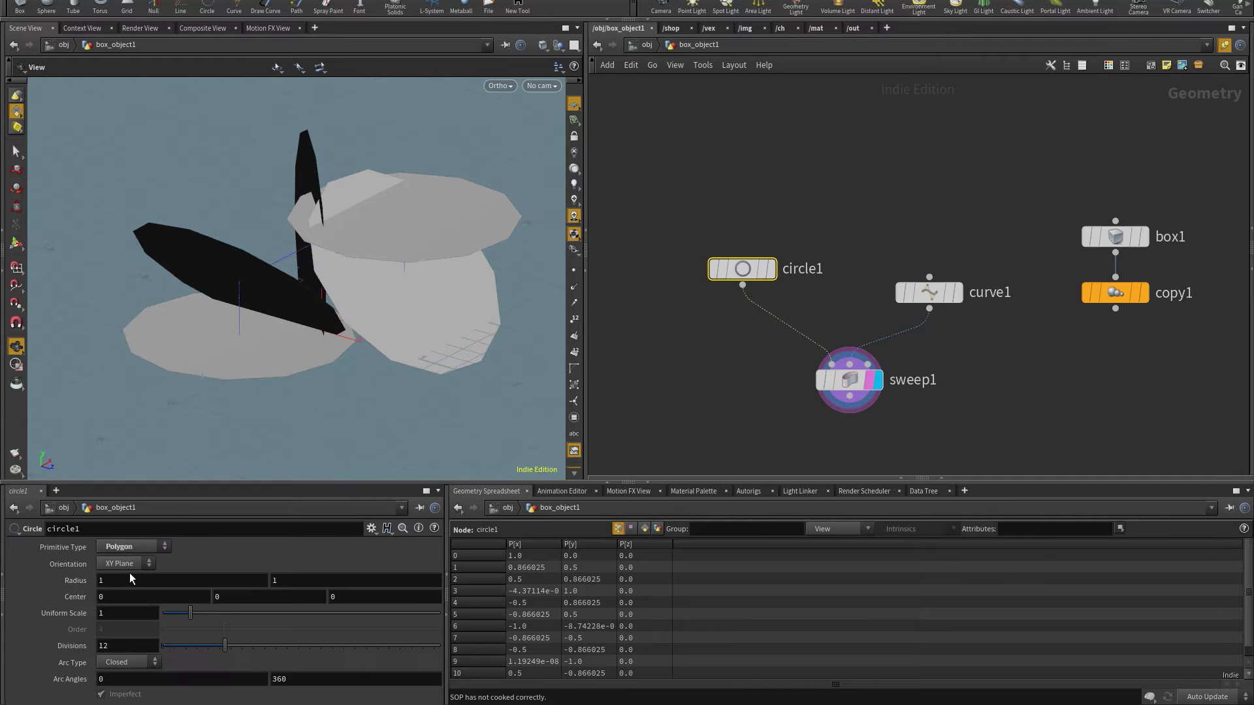
type("4")
key("Return")
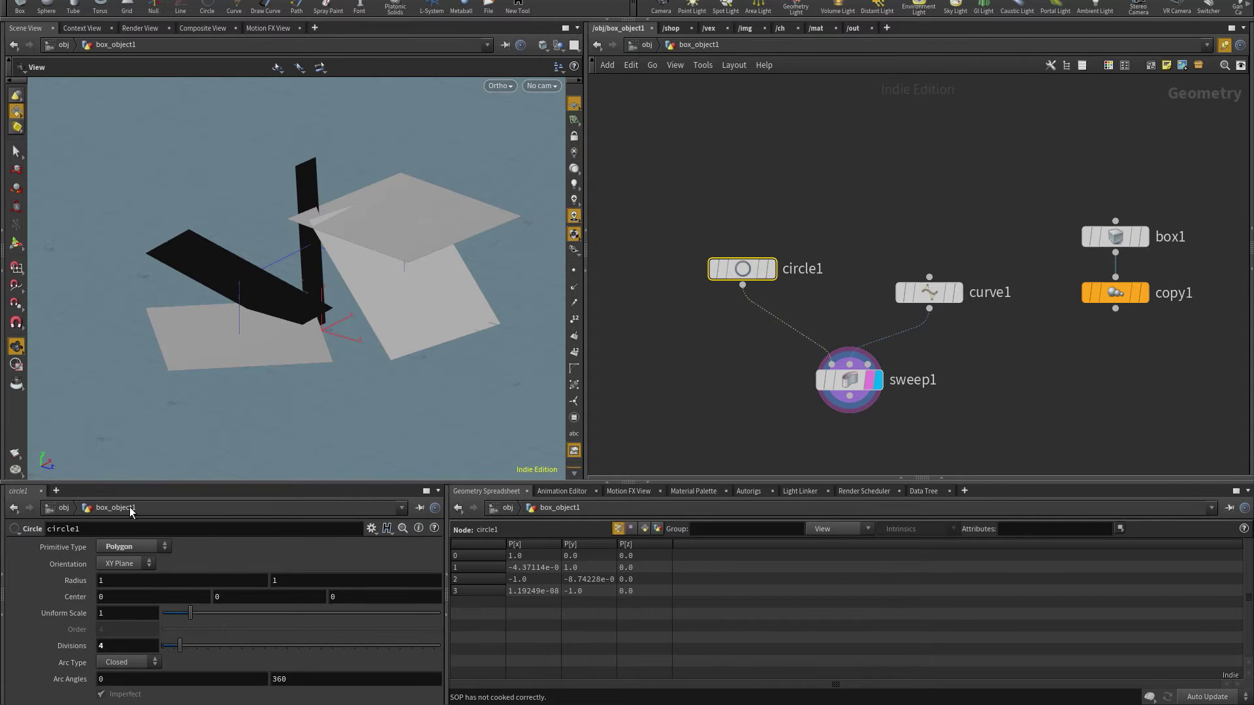
type(".2")
key("Return")
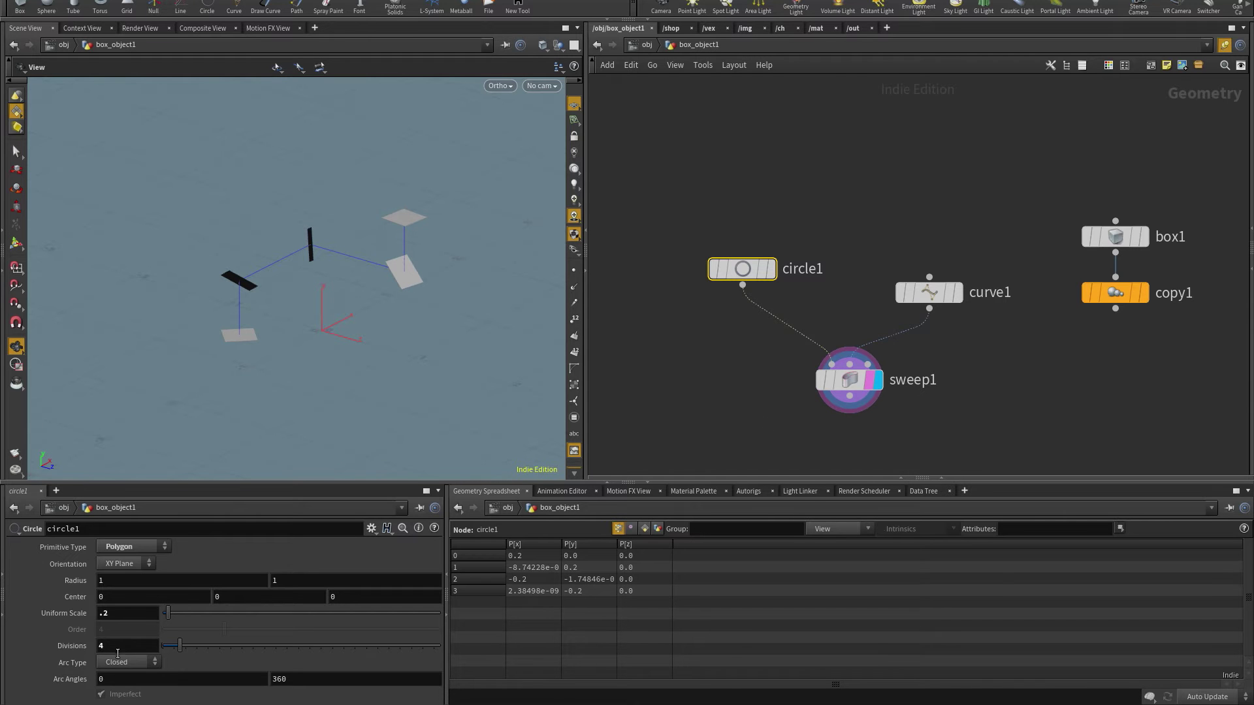
Step: Set the circle's arc type to Open Arc and its starting arc angle to 45
left_click(118, 661)
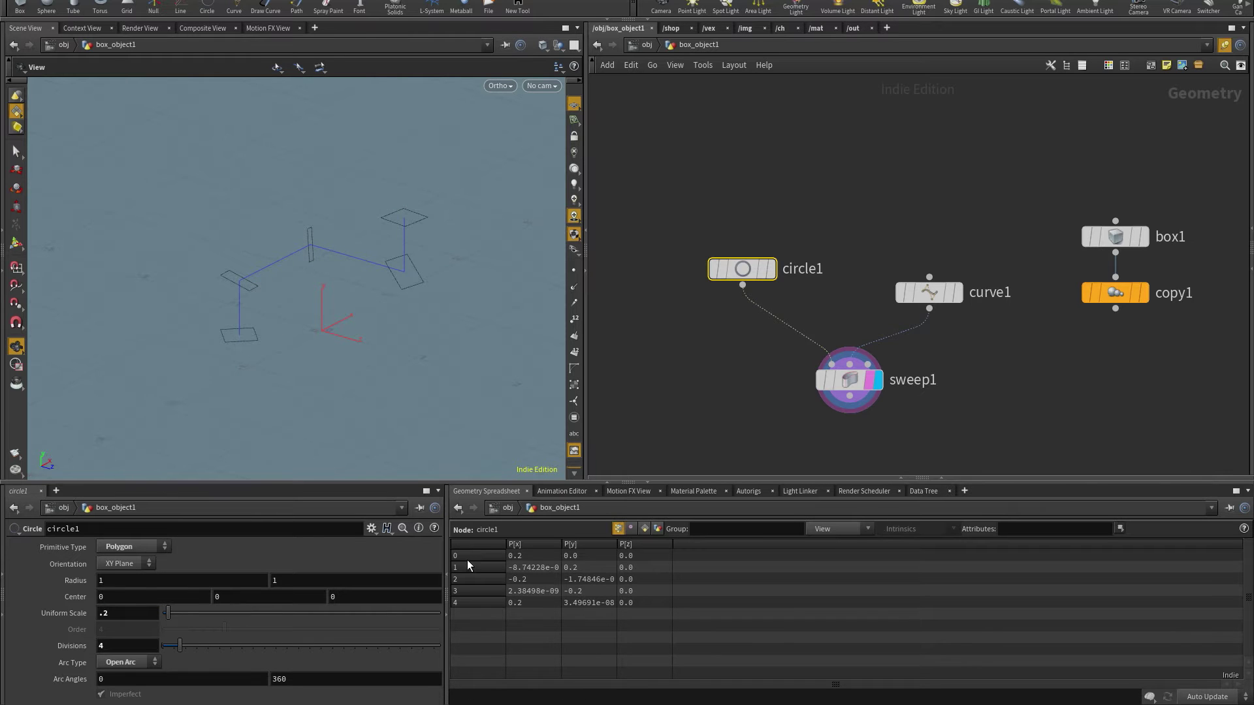
left_click_drag(322, 375, 367, 258)
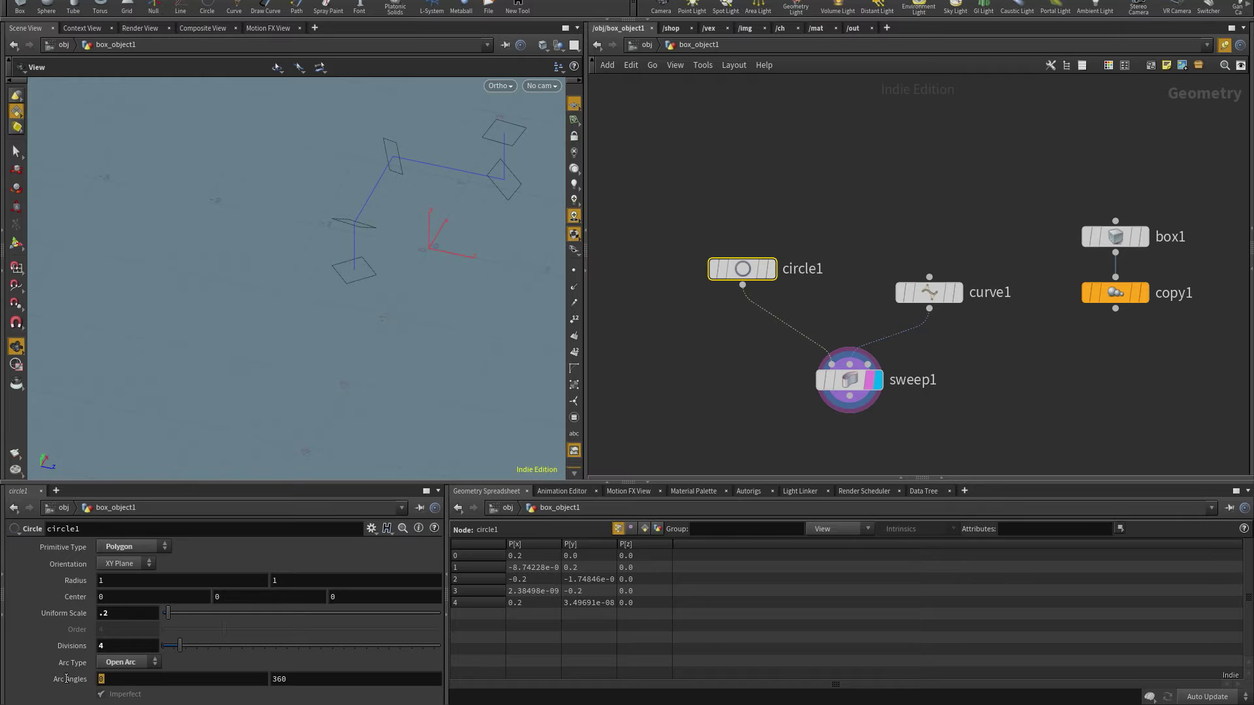
key("Return")
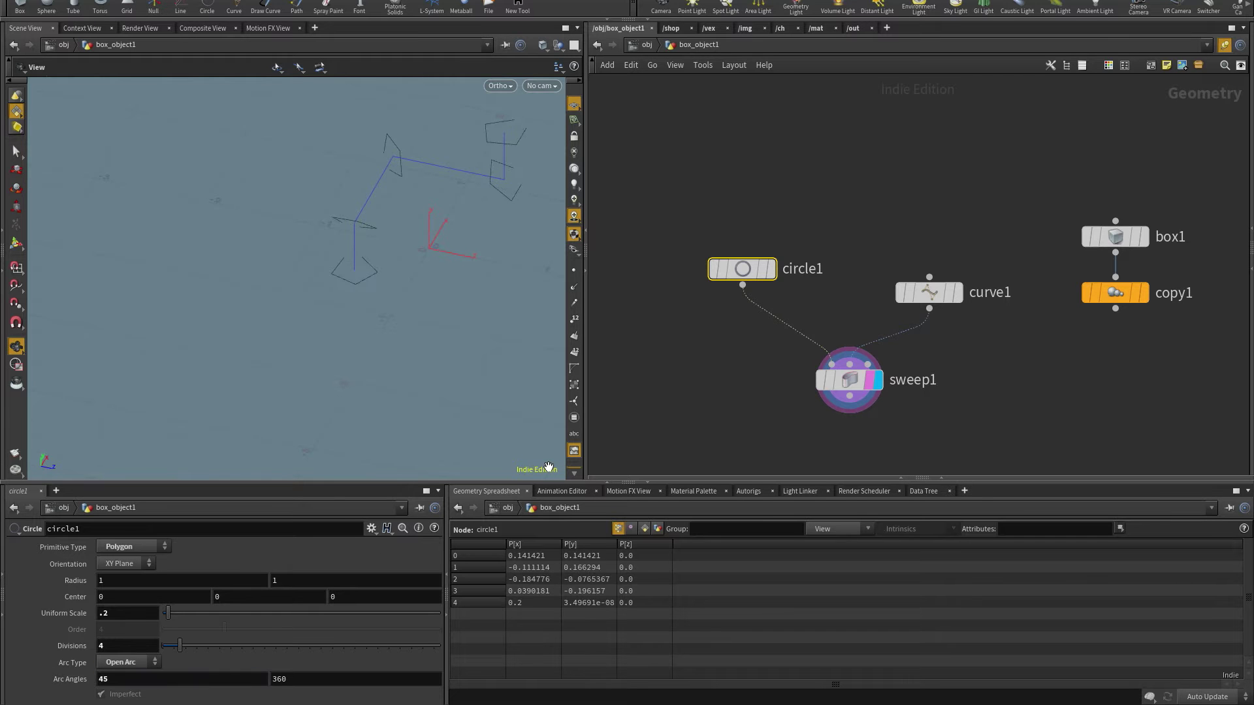
Step: Set the circle's ending arc angle to 360+45
left_click(351, 675)
type("+45")
key("Return")
left_click_drag(371, 258, 470, 196)
Step: Set the sweep node's skin output to Skin Unclosed
left_click(915, 385)
left_click_drag(392, 288, 470, 307)
left_click(68, 548)
left_click(137, 612)
left_click(129, 640)
left_click_drag(428, 279, 340, 307)
Step: Spread out the circle and curve nodes and insert a PolyBevel node between the curve and the sweep
left_click(929, 309)
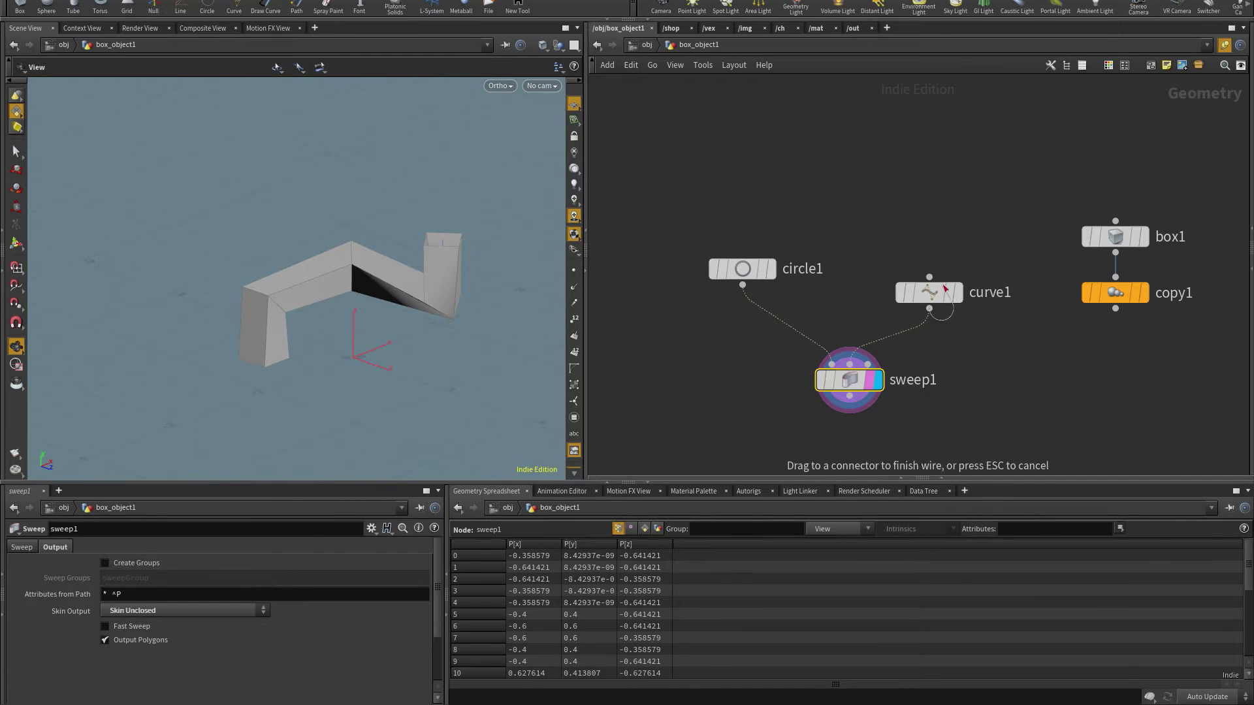
left_click_drag(930, 292, 940, 271)
left_click_drag(743, 268, 710, 269)
left_click_drag(556, 263, 422, 238)
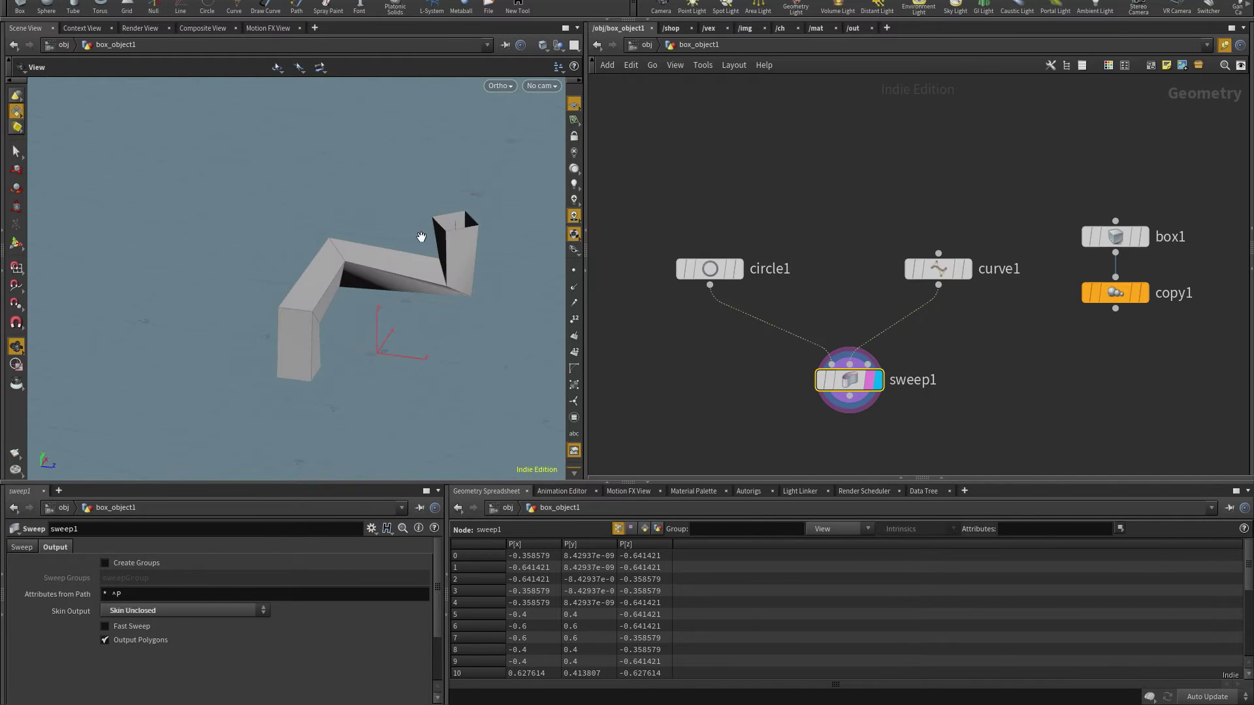
key("Tab")
type("be")
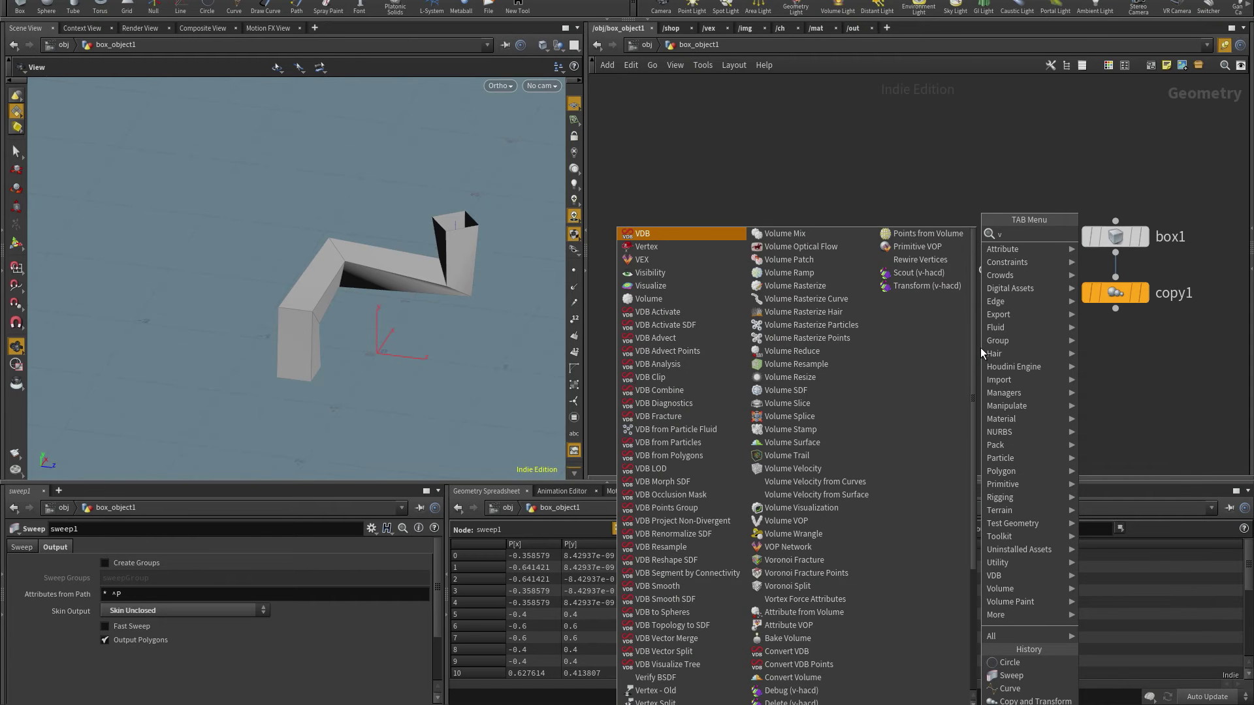
left_click(1139, 285)
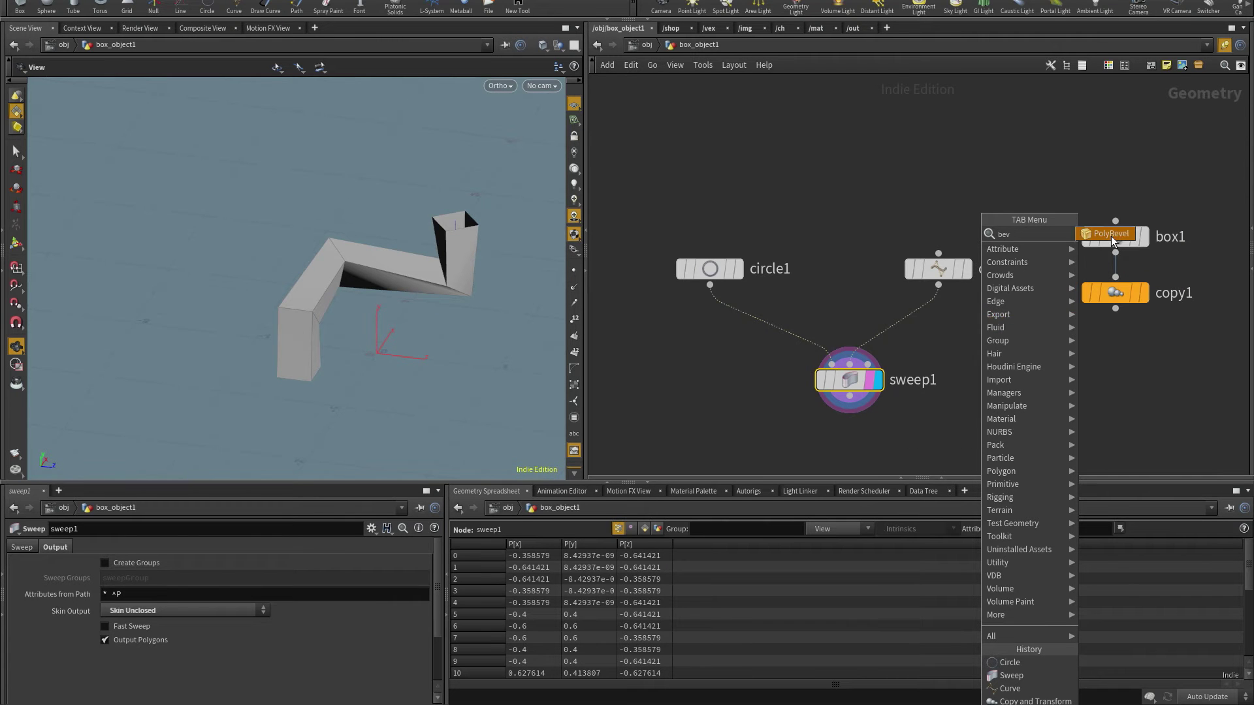
left_click(908, 323)
left_click_drag(908, 316, 926, 324)
Step: Set the PolyBevel's group type to Points and its fixed-distance offset to 0.25
left_click(140, 563)
left_click(136, 590)
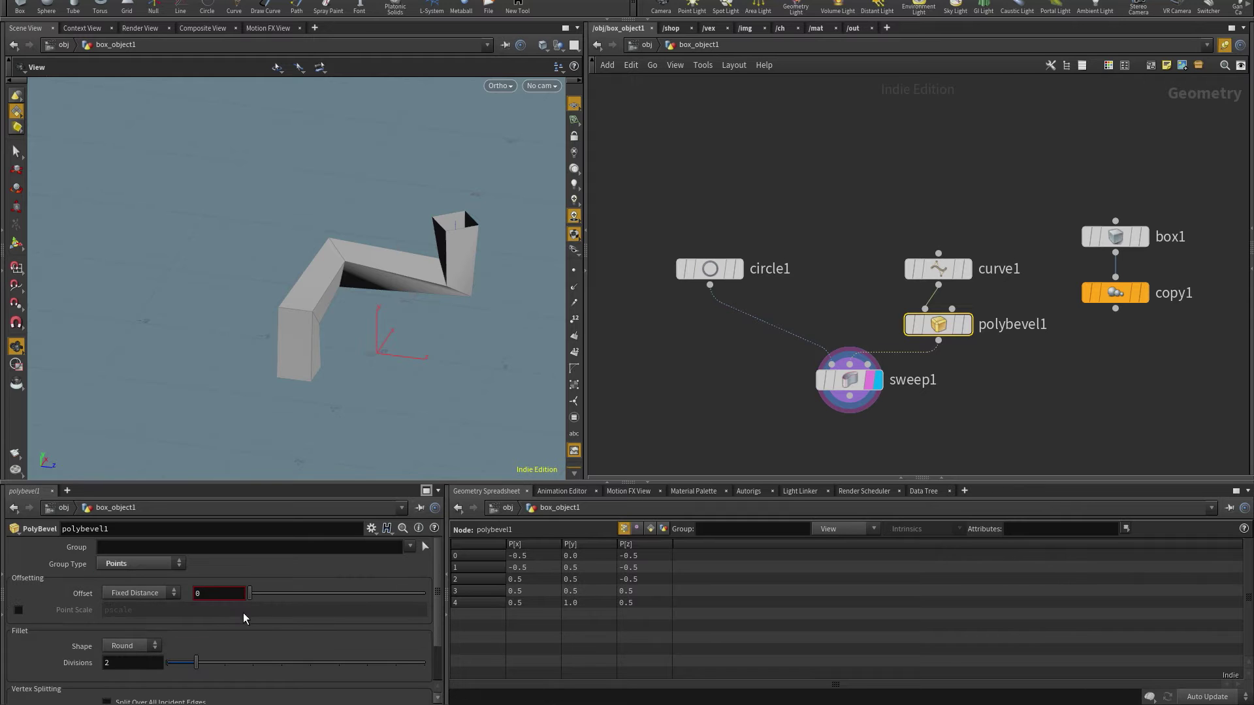
left_click_drag(250, 593, 287, 593)
left_click(216, 593)
type(".25")
key("Return")
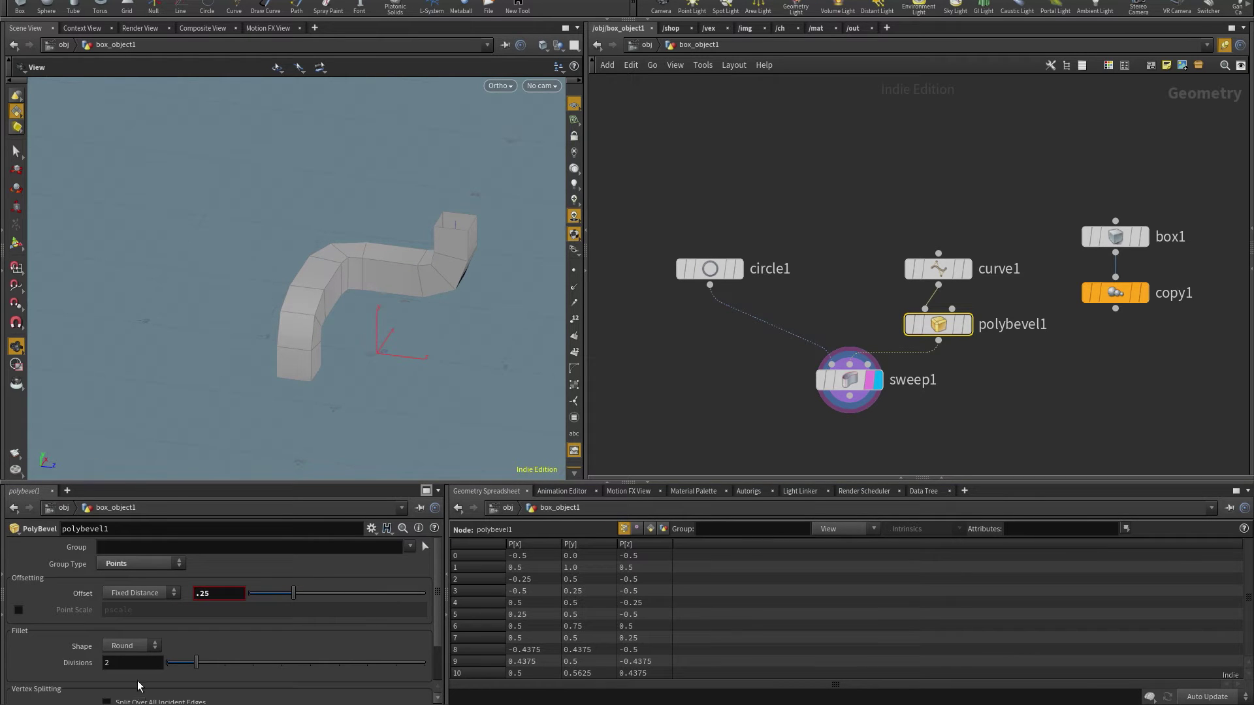
Step: Set the bevel's fillet divisions to 16 and check the swept shape from the isometric angle
left_click(131, 663)
type("16")
key("Return")
left_click_drag(414, 392, 362, 229)
key("s")
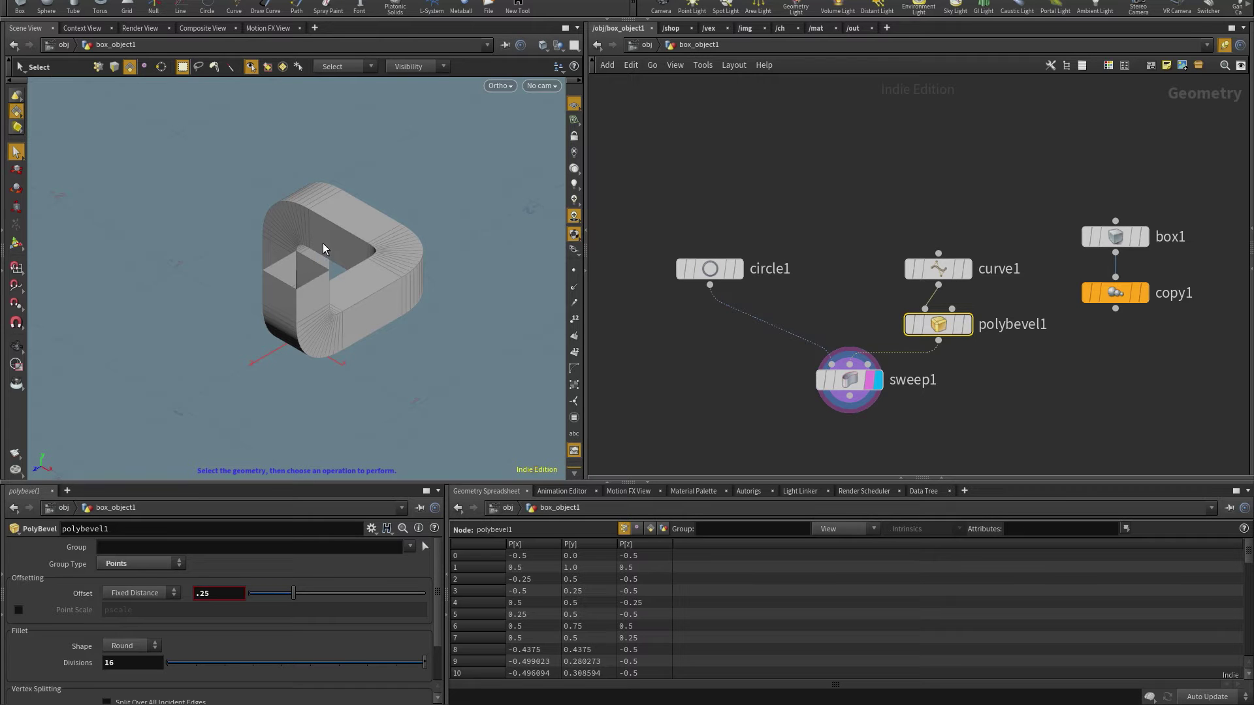
key("Escape")
mouse_move(294, 373)
left_mouse_down()
mouse_move(364, 311)
mouse_move(295, 370)
left_mouse_up()
key("s")
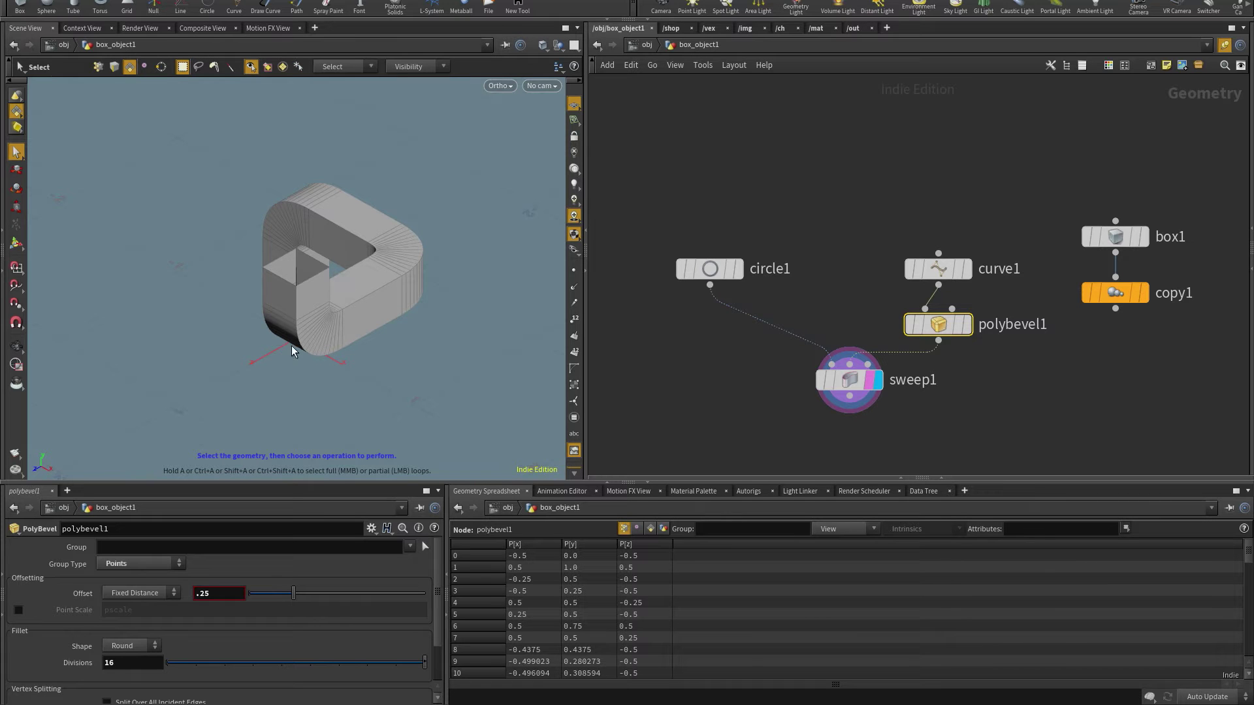
Step: Rearrange the node network and place the curve node off to the side of the PolyBevel
left_click_drag(901, 190, 907, 279)
middle_click_drag(906, 279, 826, 271)
left_click_drag(975, 327, 1024, 230)
key("l")
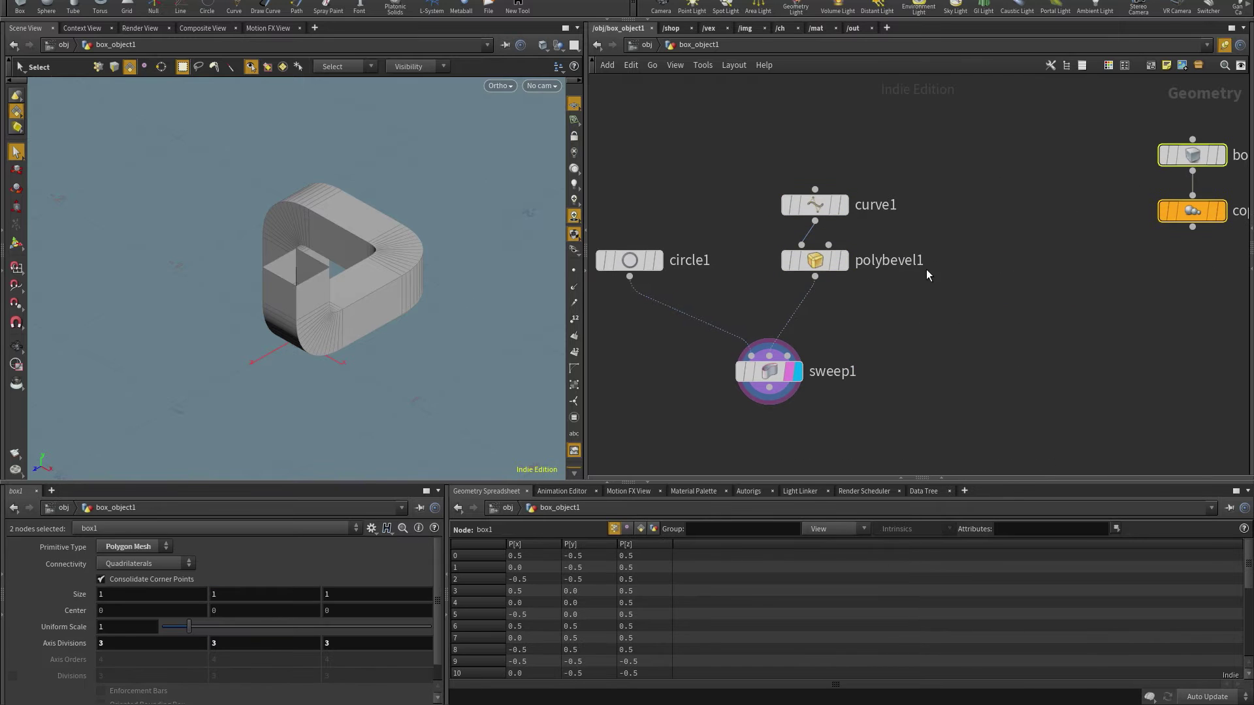
left_click_drag(823, 204, 929, 211)
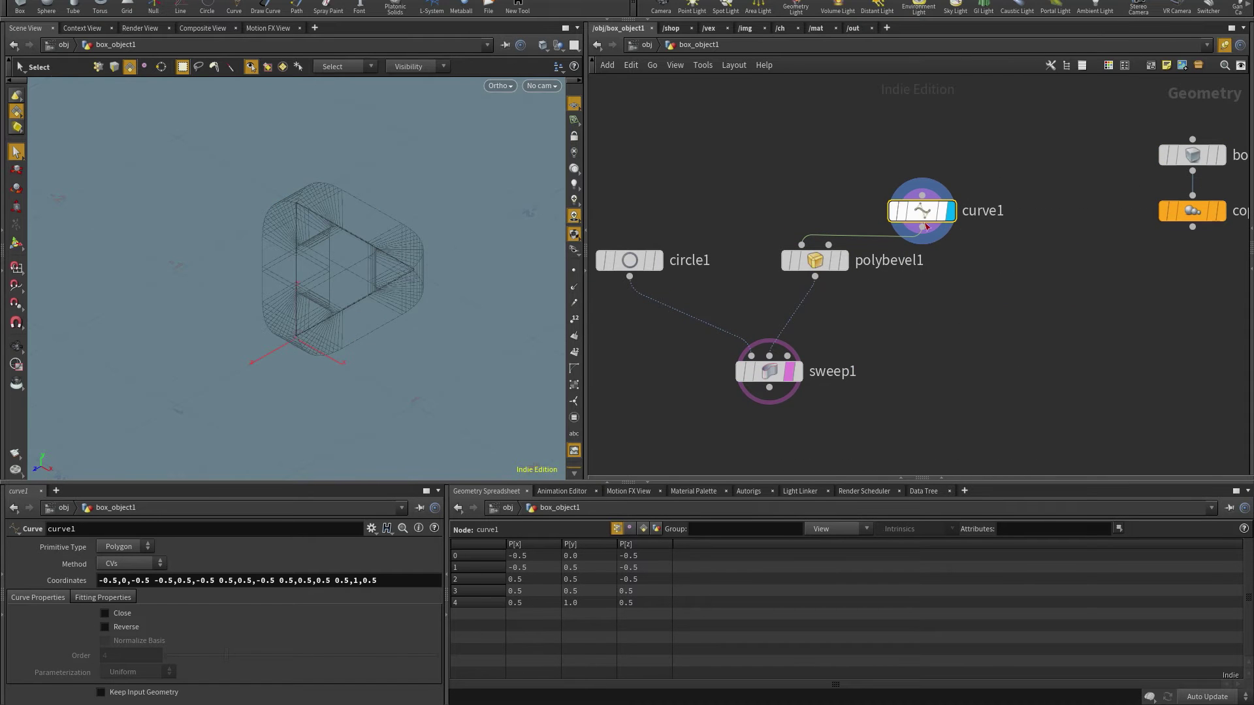
Step: Add a Blast node, connect it to the curve as a second branch and display it
key("Tab")
type("blast")
key("Return")
left_click(987, 300)
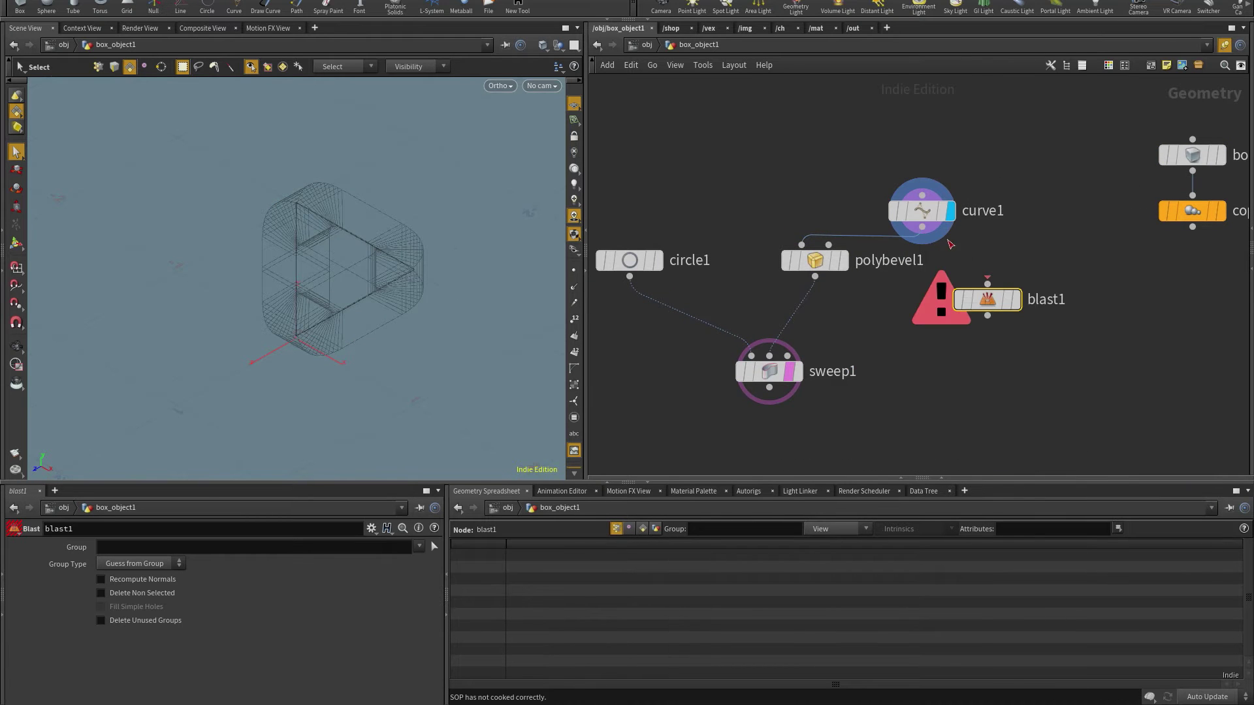
left_click_drag(994, 309, 971, 276)
left_click(993, 267)
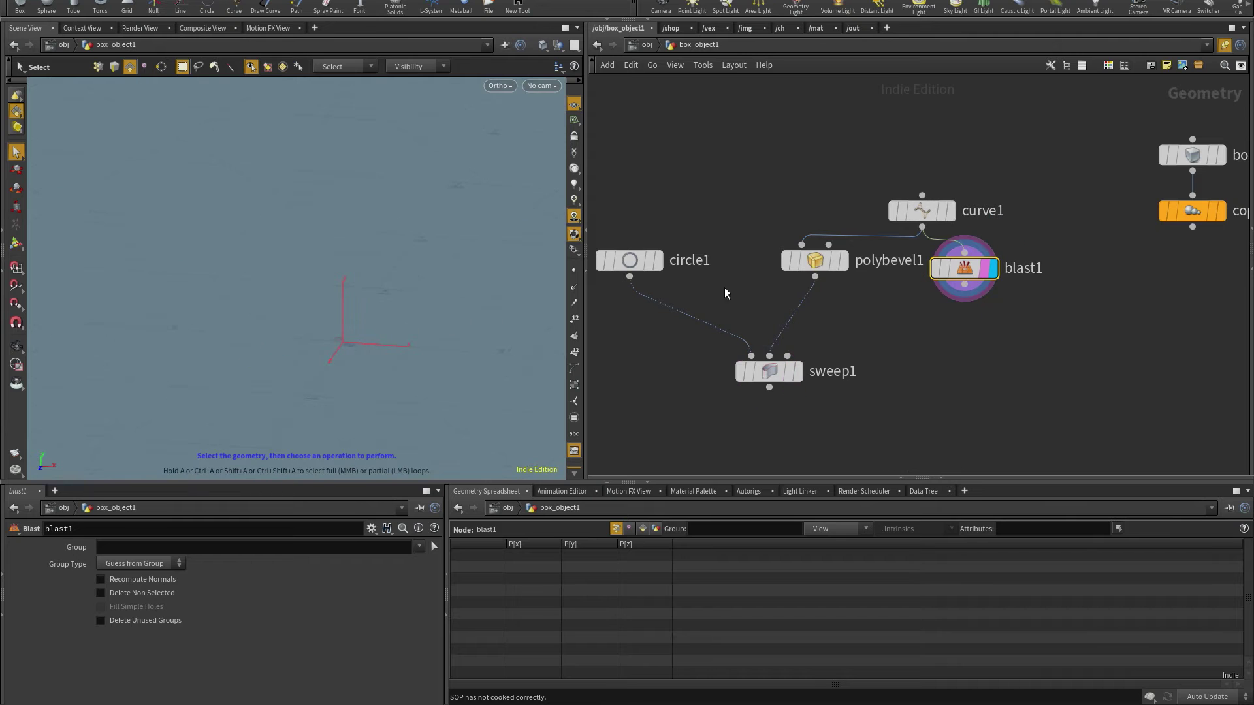
Step: Set the Blast group to the curve's two end points, 0 and 4, to delete them
left_click(435, 547)
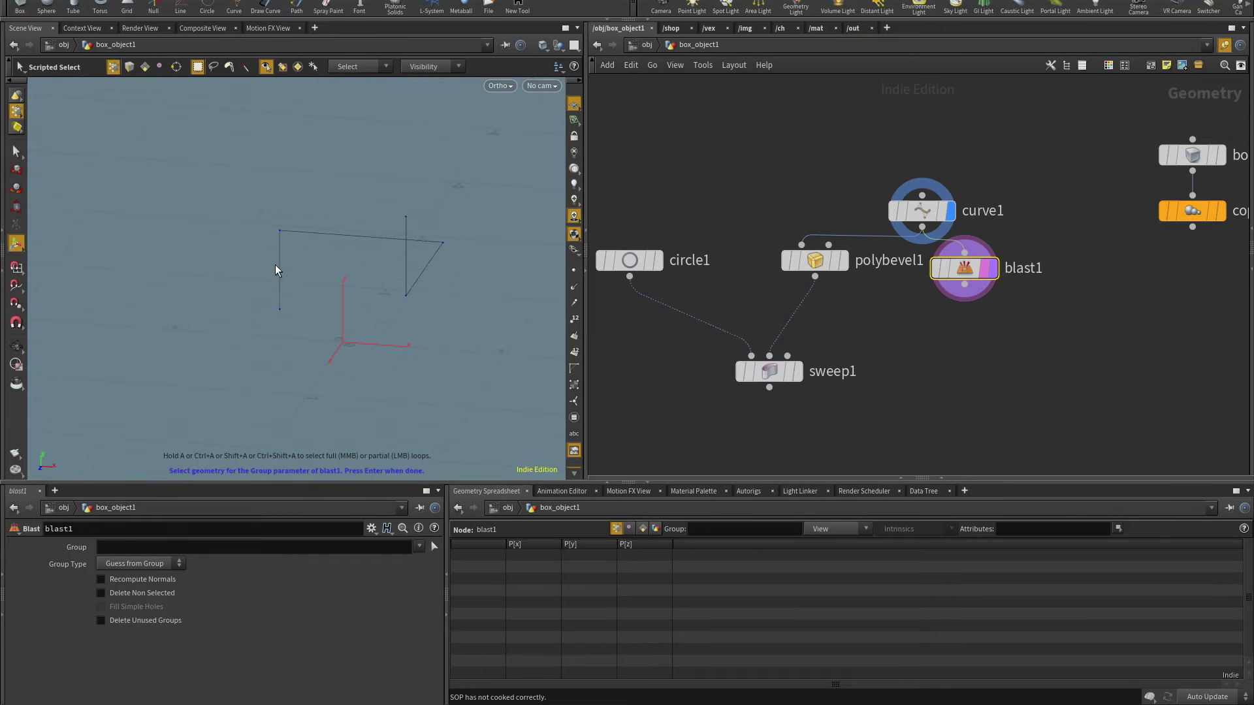
left_click_drag(478, 153, 346, 225)
key("Return")
key("s")
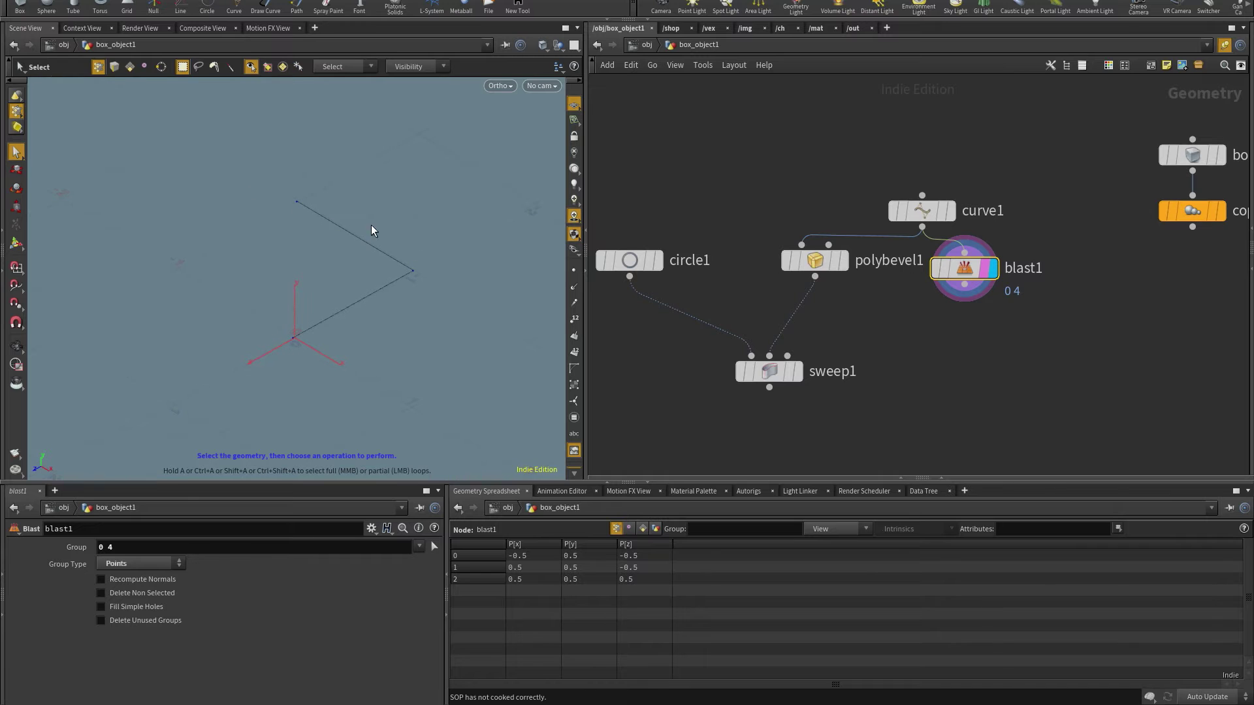
Step: Add a Primitive node after the Blast, display it and enable its transformation with a scale of 0 on all axes
left_click(1024, 368)
key("Tab")
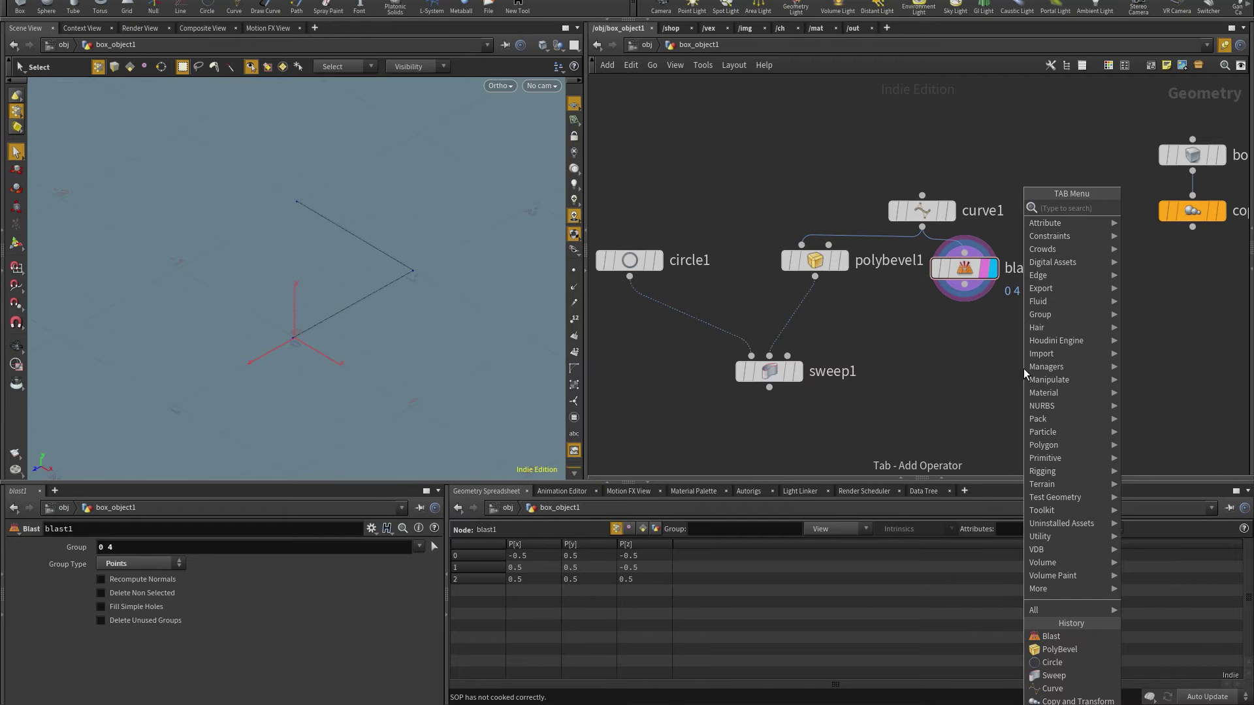
type("pri")
key("Return")
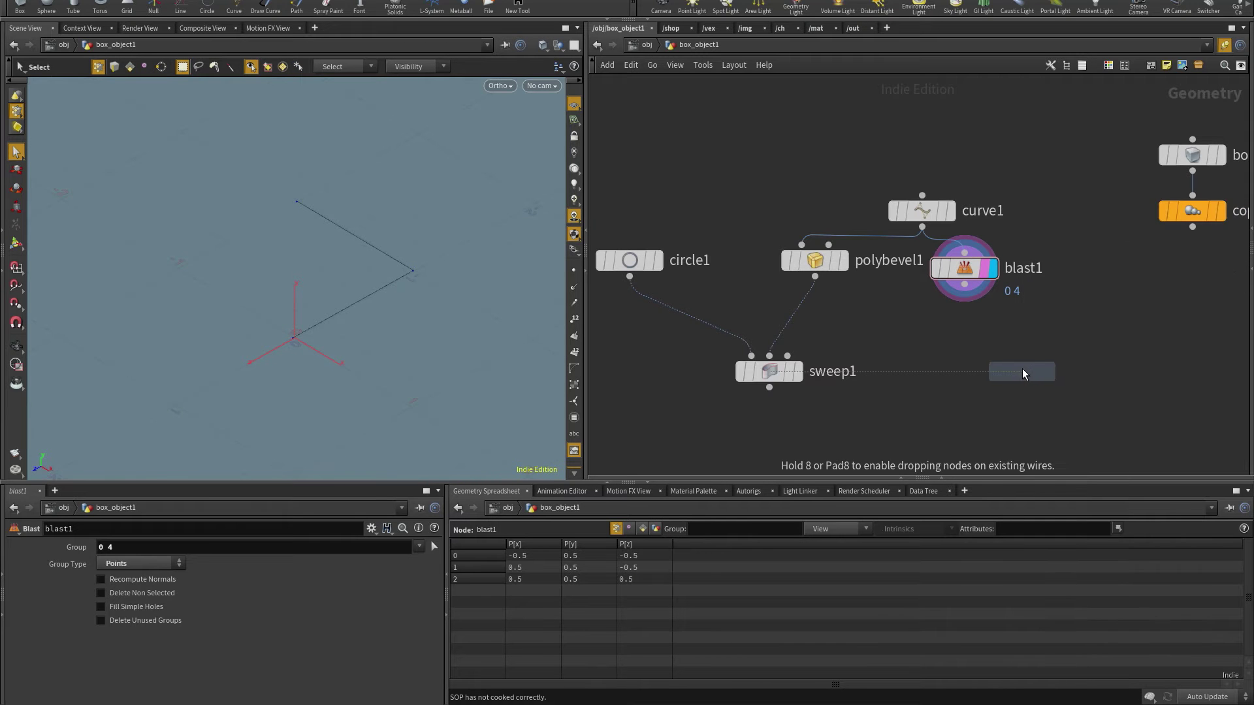
left_click(965, 317)
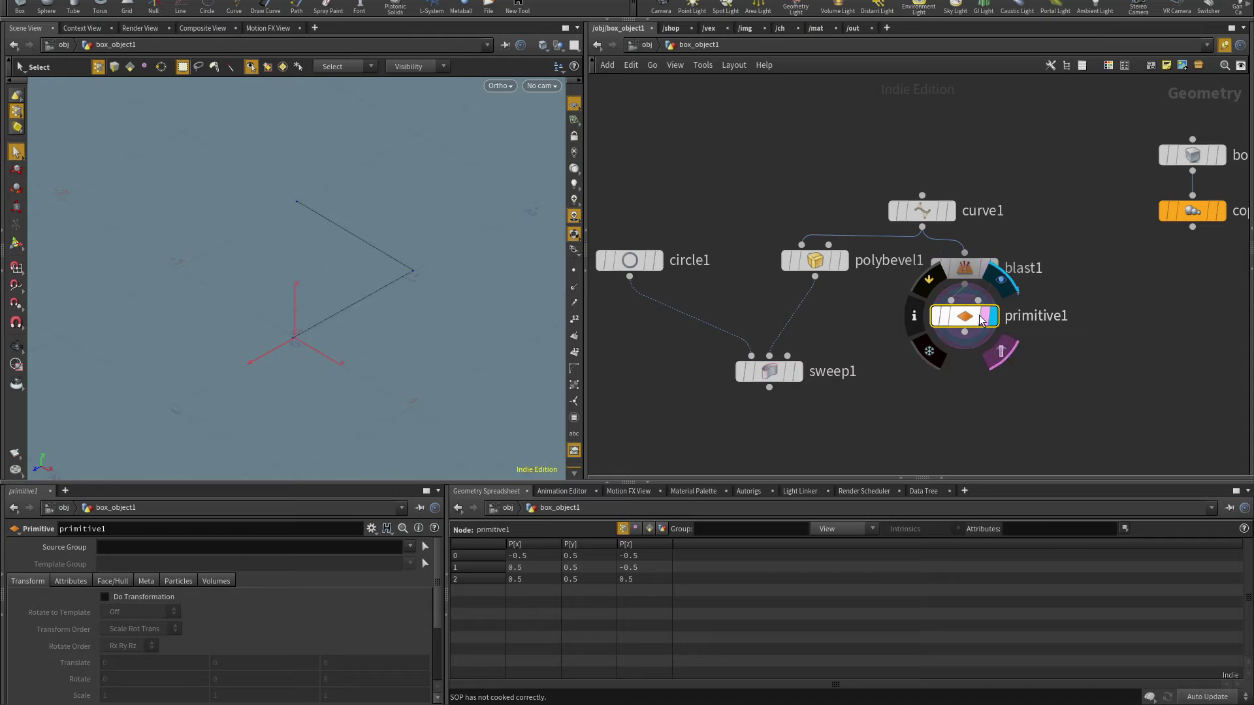
middle_click_drag(81, 694, 59, 626)
Step: Show points in the viewport and overlay the curve as a template to check the collapsed centre point
left_click(574, 270)
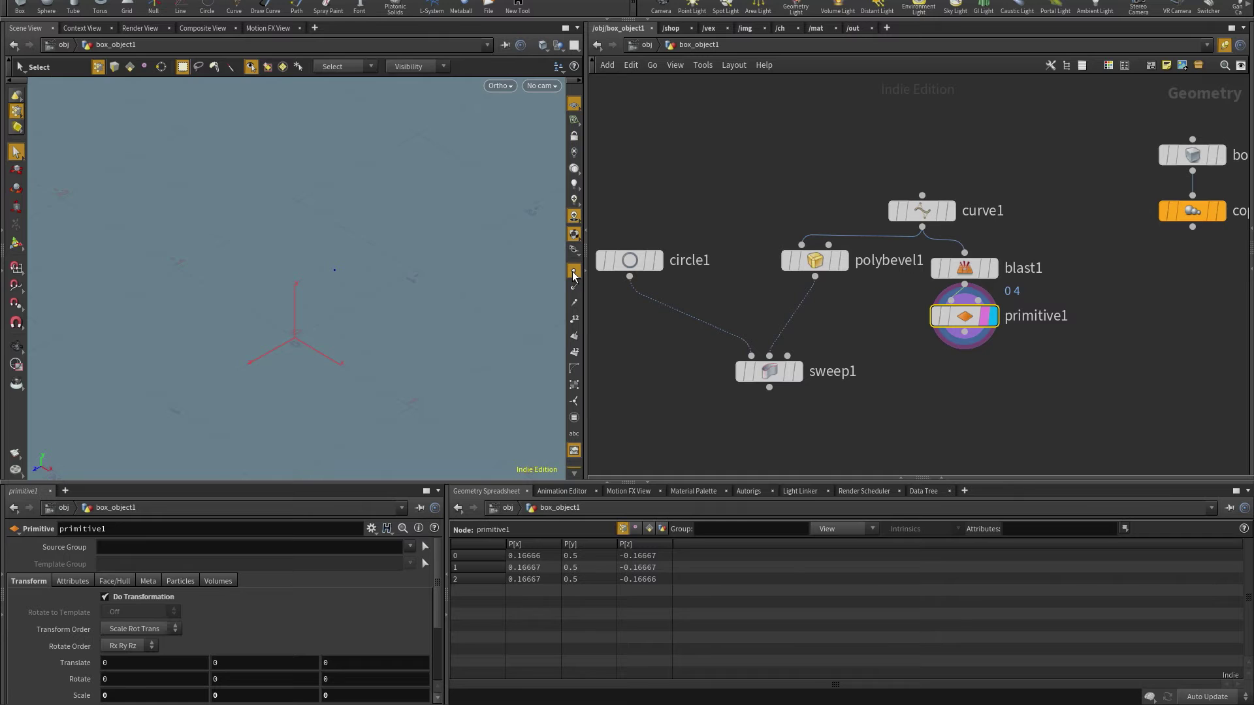
left_click(942, 210)
key("Escape")
key("s")
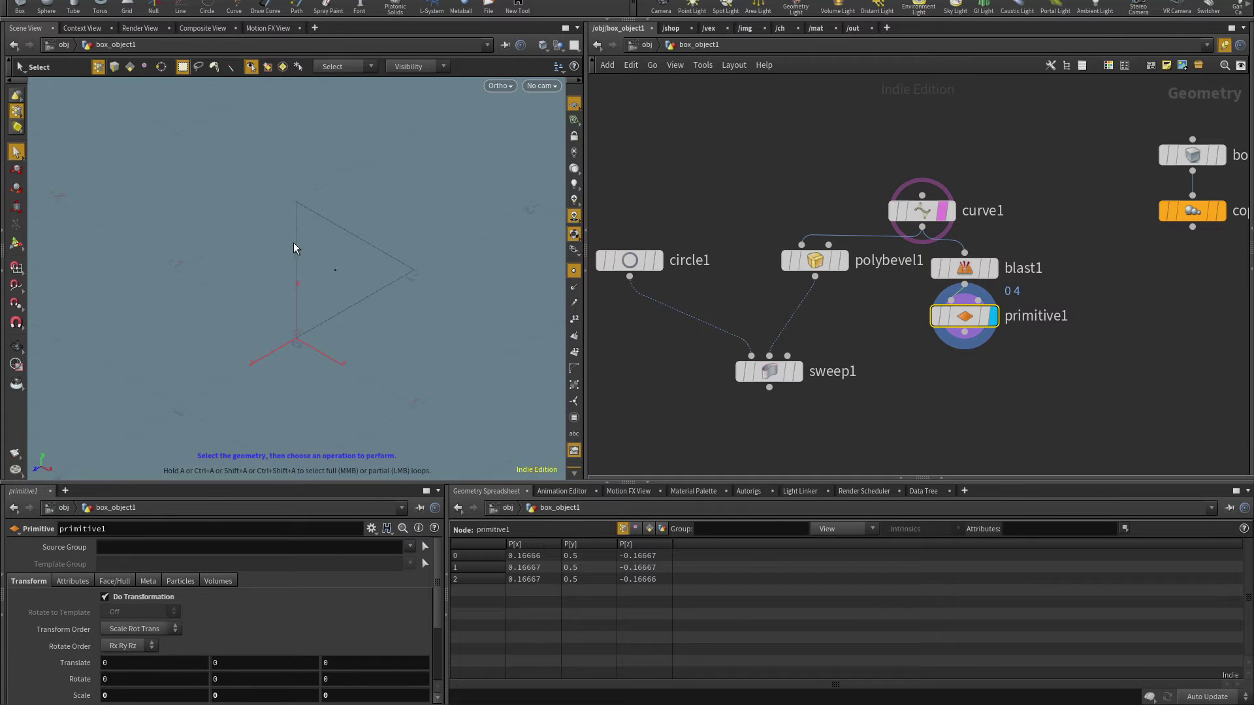
key("Escape")
left_click_drag(303, 175, 380, 232)
Step: Display the sweep and add an Attribute Wrangle with the sweep as its first input and the primitive as its second
left_click(794, 371)
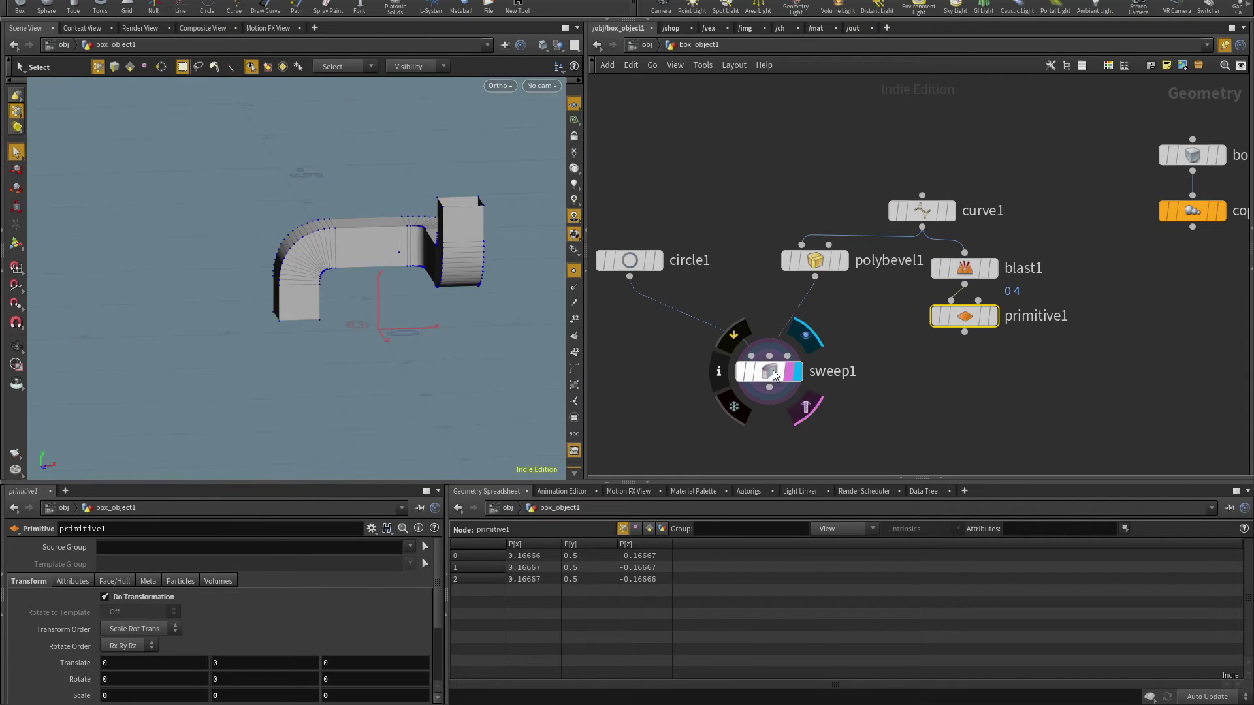
left_click(769, 371)
left_click_drag(372, 340, 462, 327)
key("s")
key("Tab")
type("wrangle")
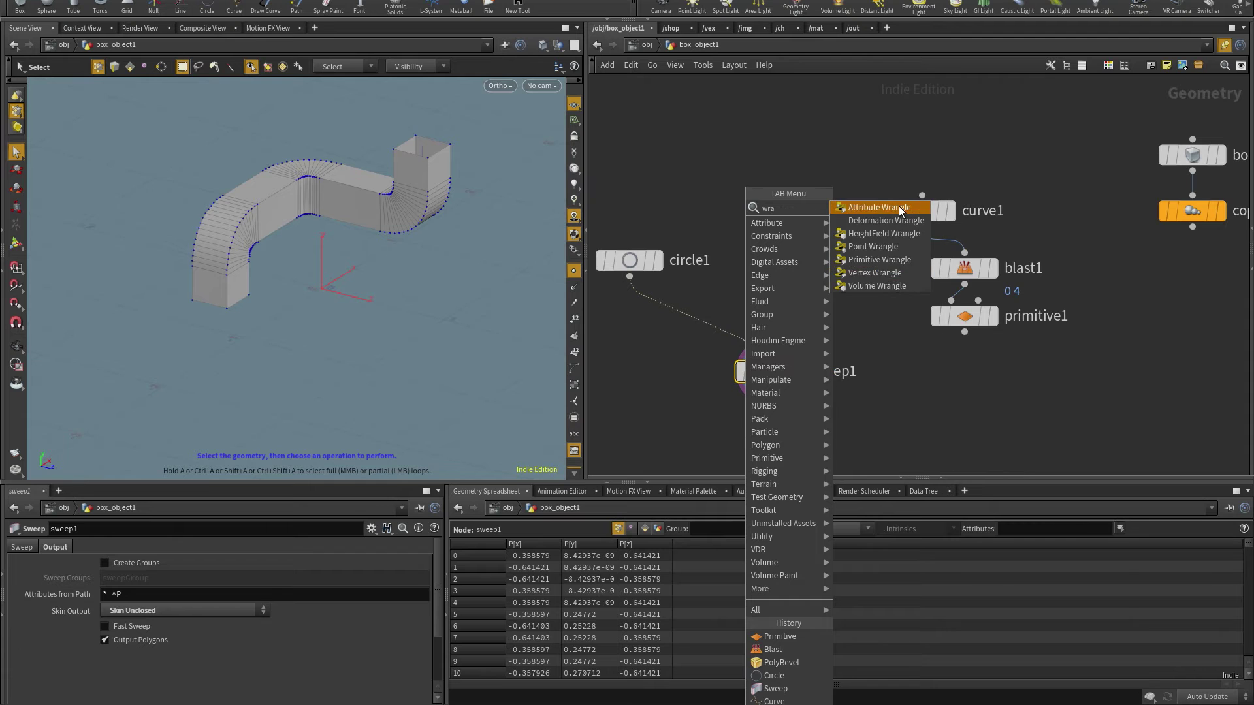
key("Return")
left_click(777, 418)
left_click_drag(779, 307, 760, 335)
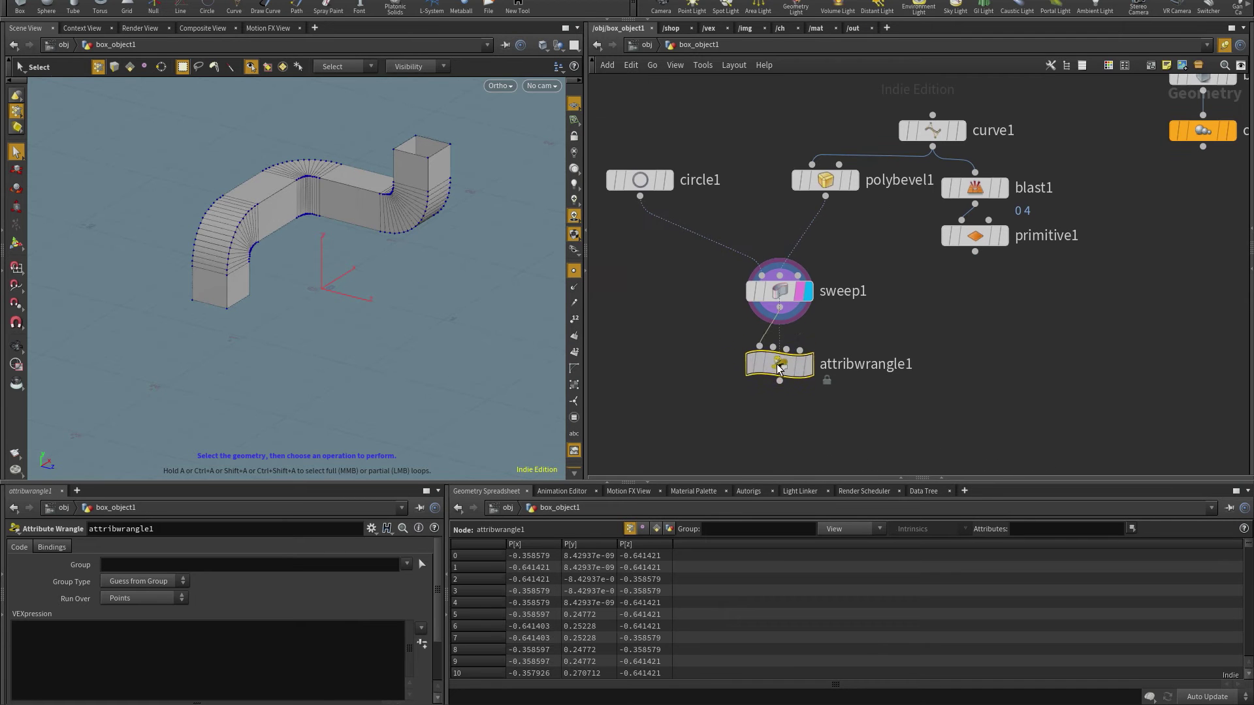
left_click_drag(975, 252, 821, 310)
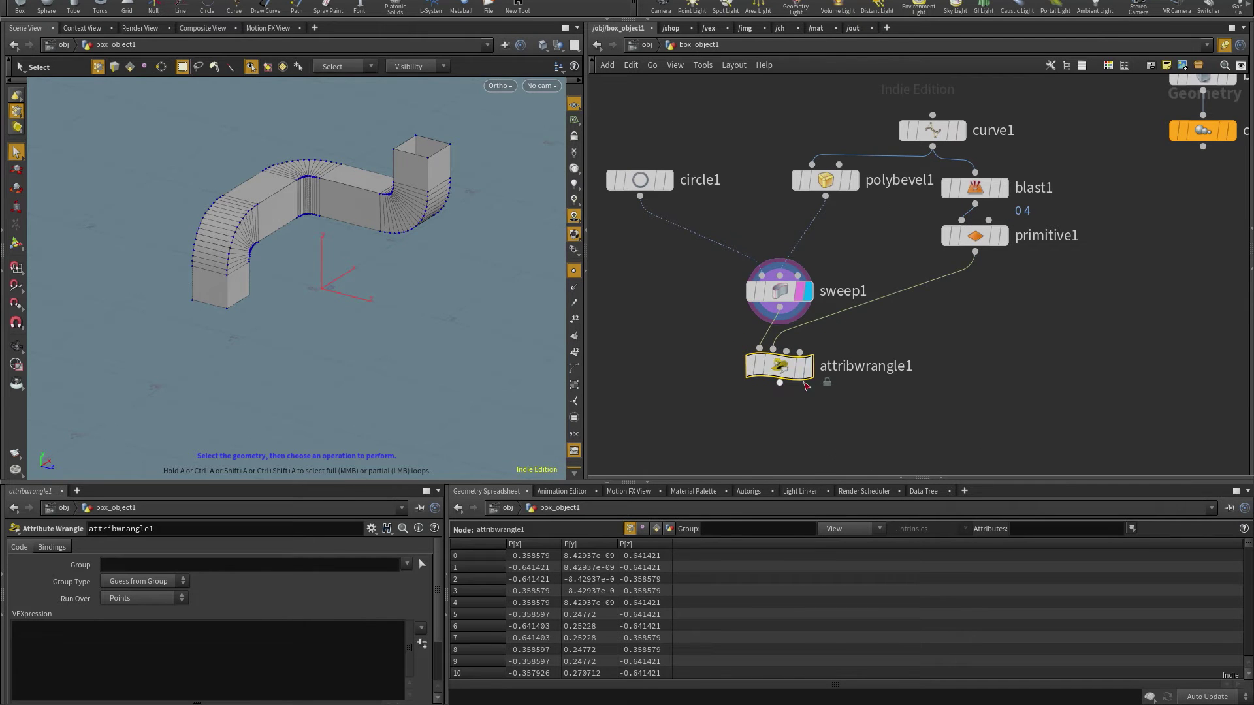
left_click(773, 350)
Step: Enter the wrangle code @P -= point(1,"P",0); to move the sweep's centre to the origin
left_click(249, 662)
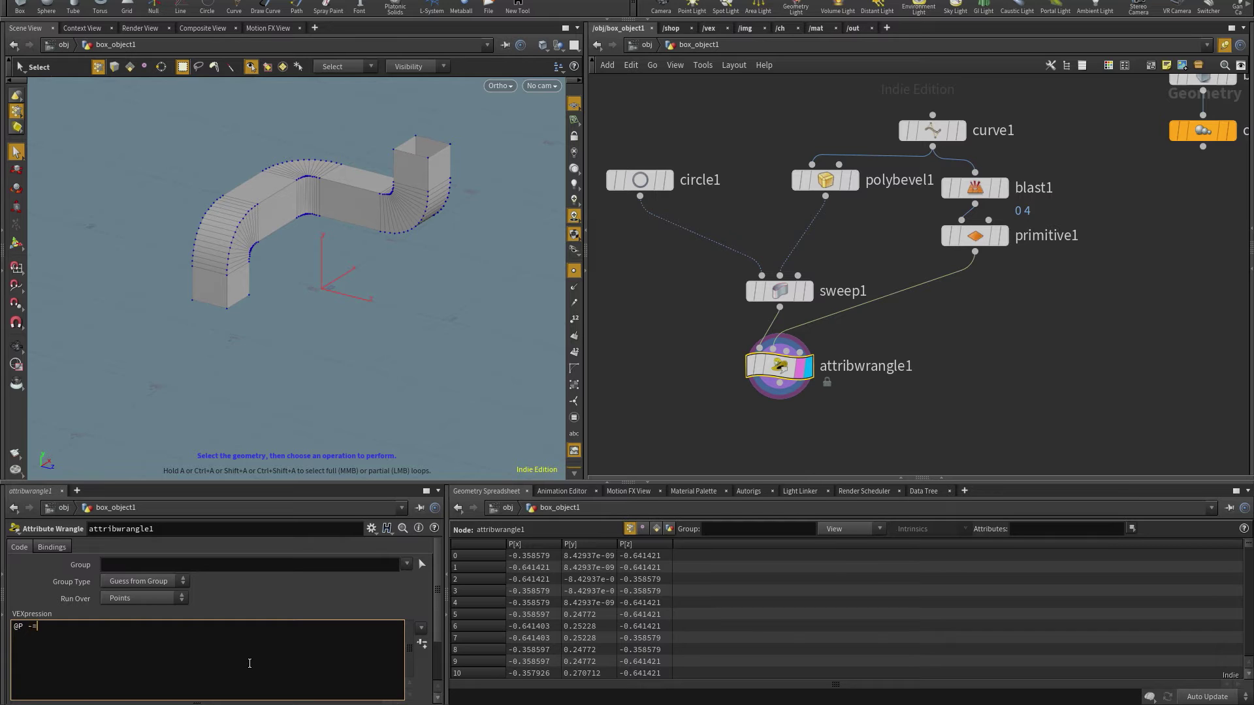
type("@P -= point")
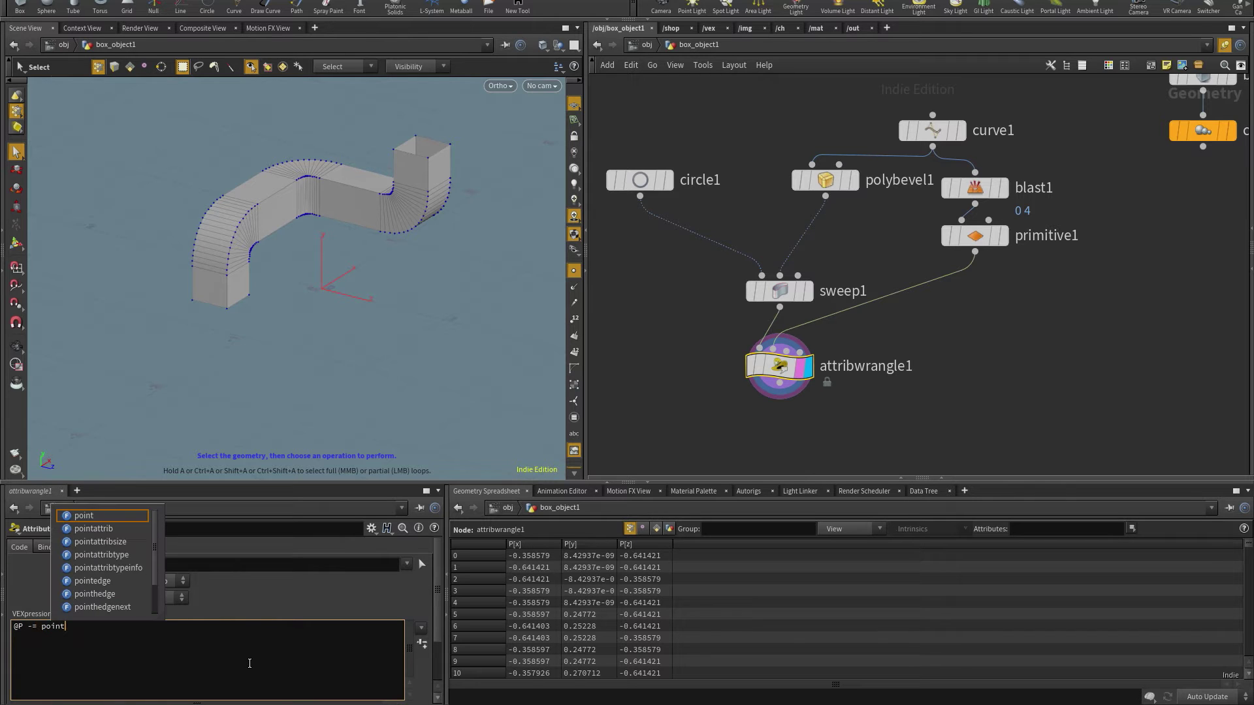
type("(1,\"P\",0")
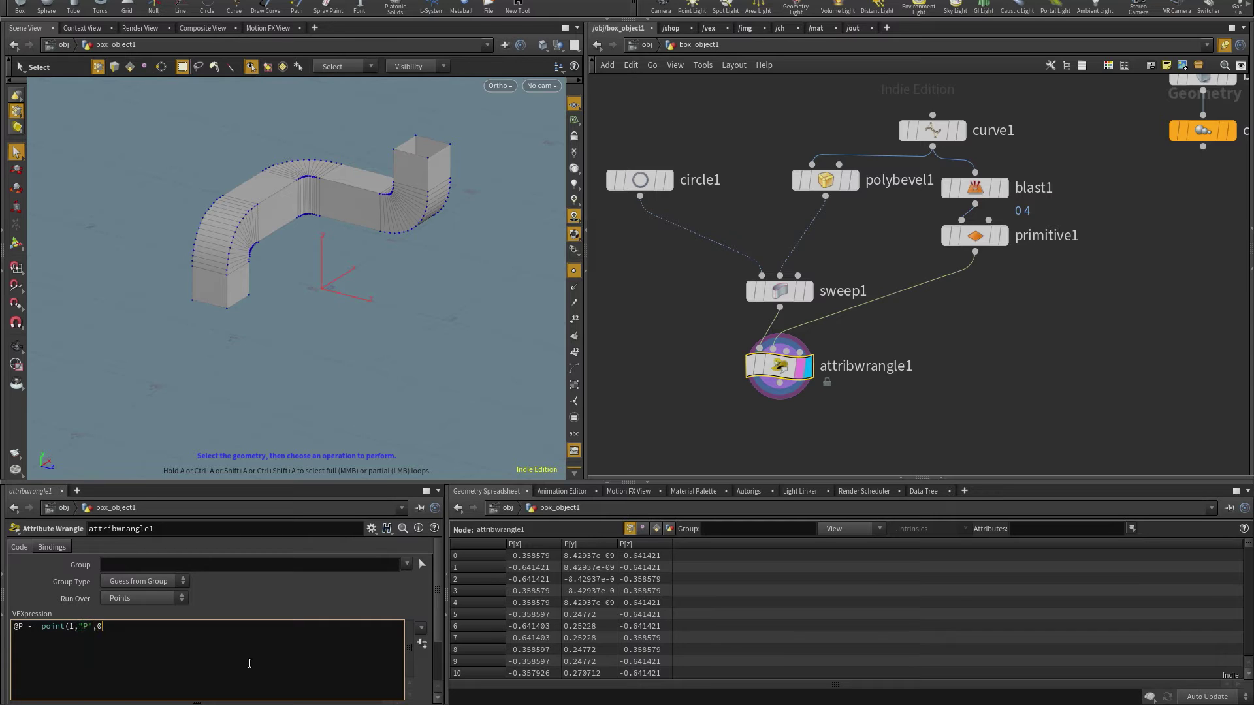
type(";")
key("Escape")
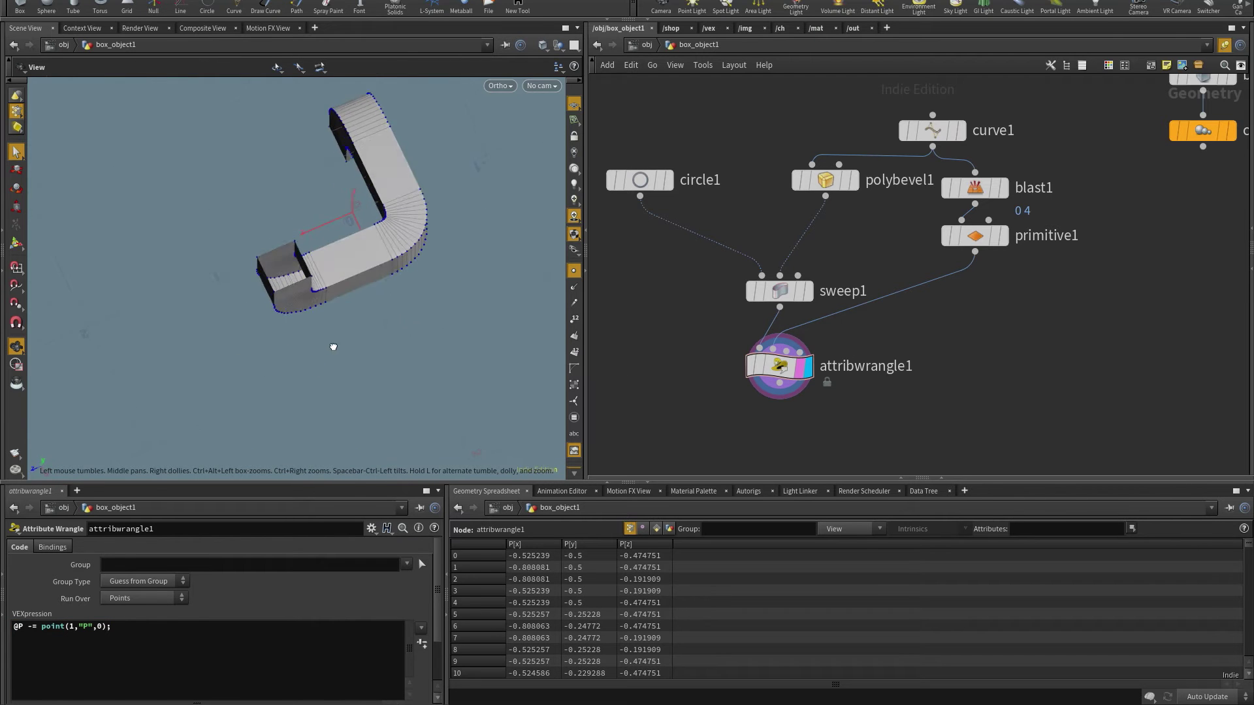
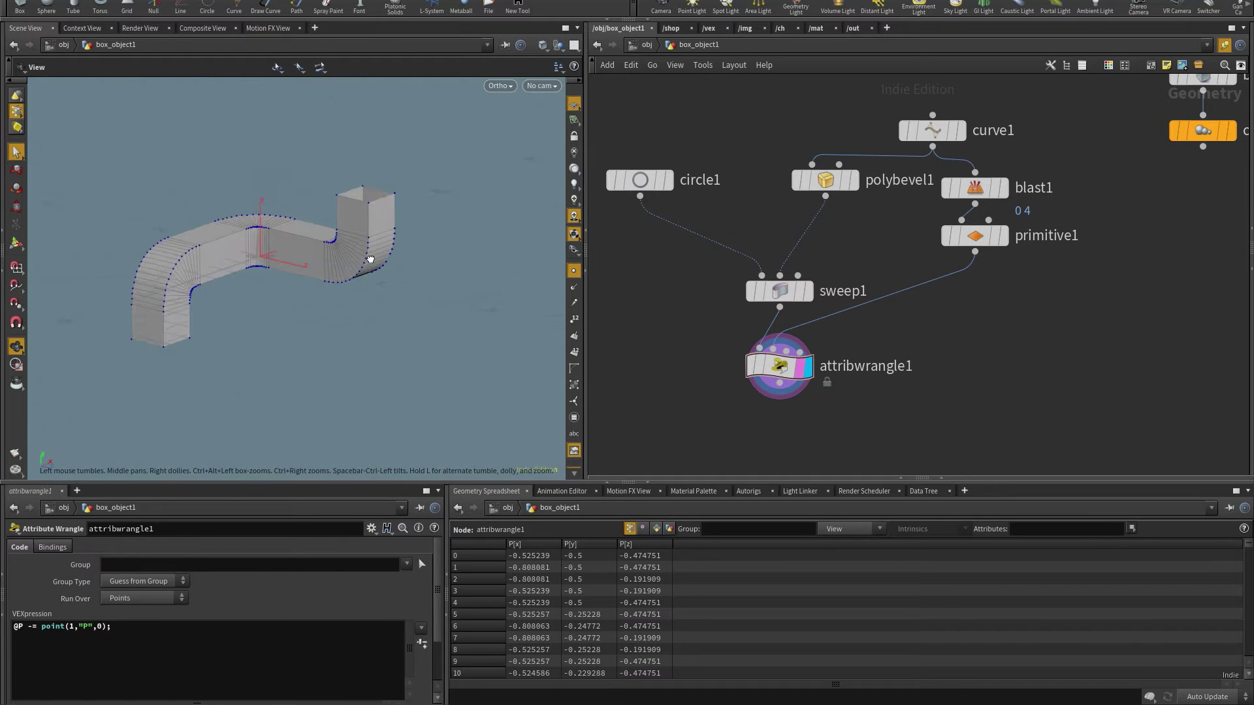
key("s")
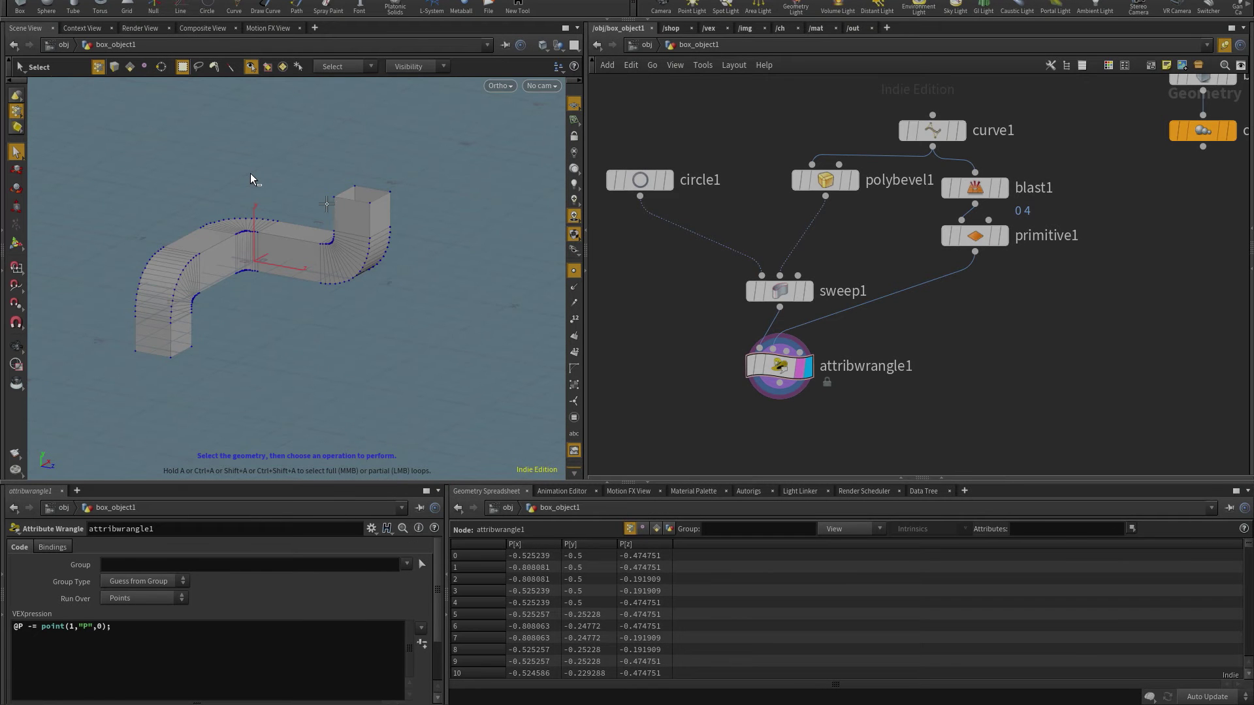
mouse_move(254, 261)
left_mouse_down()
mouse_move(354, 137)
mouse_move(385, 135)
mouse_move(363, 135)
mouse_move(387, 104)
mouse_move(394, 121)
left_mouse_up()
mouse_move(418, 100)
left_mouse_down()
mouse_move(424, 92)
mouse_move(426, 120)
left_mouse_up()
mouse_move(447, 116)
left_mouse_down()
mouse_move(442, 127)
mouse_move(471, 120)
left_mouse_up()
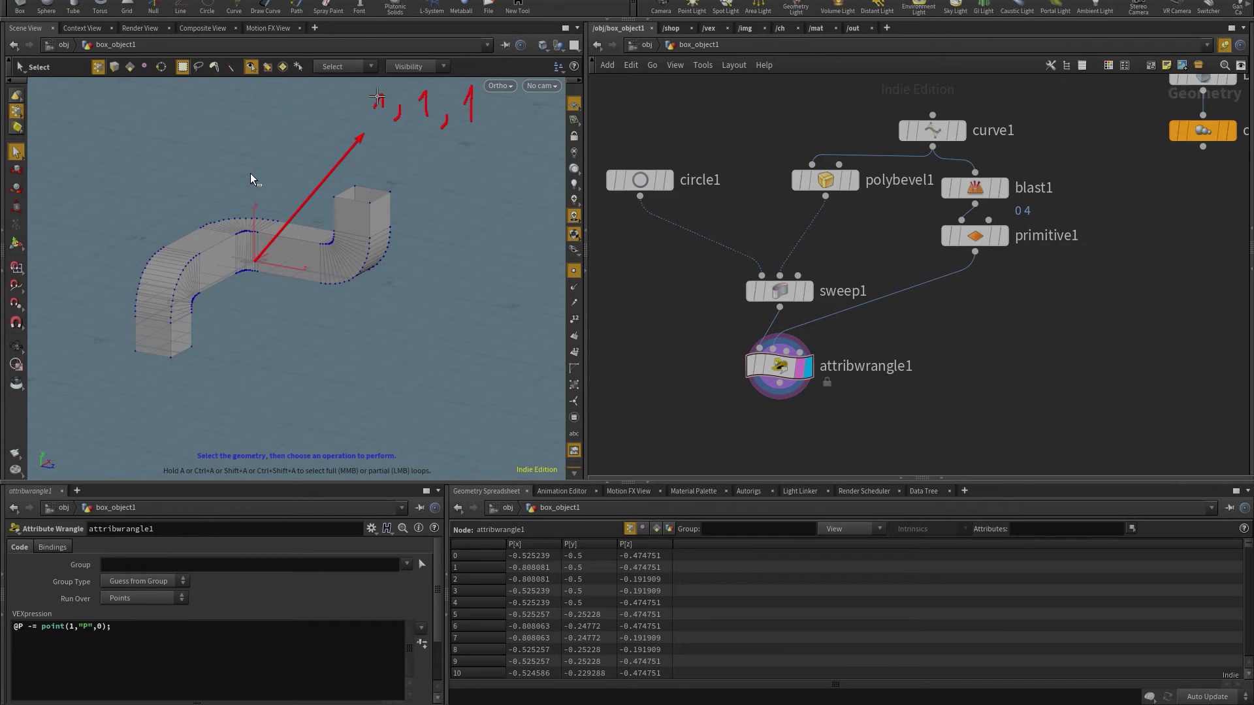
mouse_move(260, 261)
left_mouse_down()
mouse_move(387, 281)
mouse_move(392, 267)
mouse_move(395, 287)
mouse_move(371, 288)
mouse_move(350, 318)
mouse_move(365, 340)
mouse_move(395, 301)
mouse_move(412, 335)
mouse_move(442, 327)
left_mouse_up()
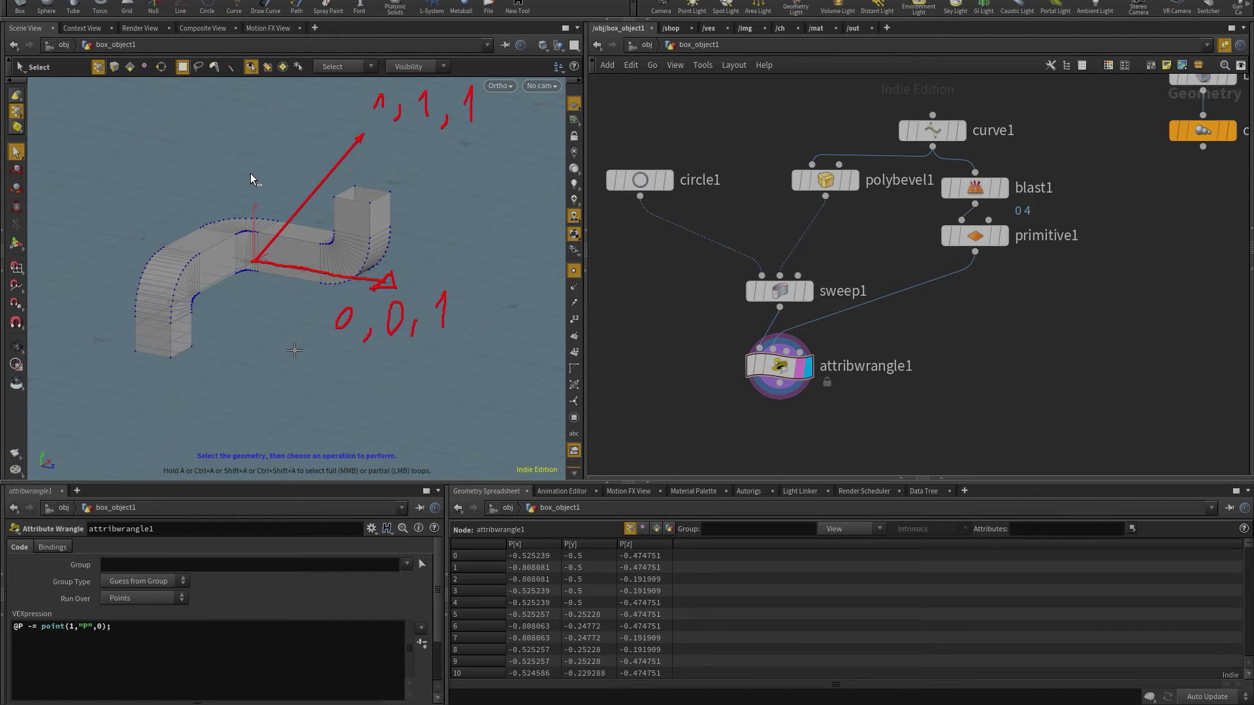
mouse_move(389, 285)
left_mouse_down()
mouse_move(317, 290)
mouse_move(409, 280)
left_mouse_up()
key("ctrl+z")
key("ctrl+z")
key("ctrl+z")
left_click_drag(364, 365, 421, 381)
key("ctrl+z")
left_click_drag(471, 94, 368, 123)
key("ctrl+z")
left_click_drag(226, 281, 225, 268)
mouse_move(252, 148)
left_mouse_down()
mouse_move(255, 116)
mouse_move(278, 125)
mouse_move(283, 150)
left_mouse_up()
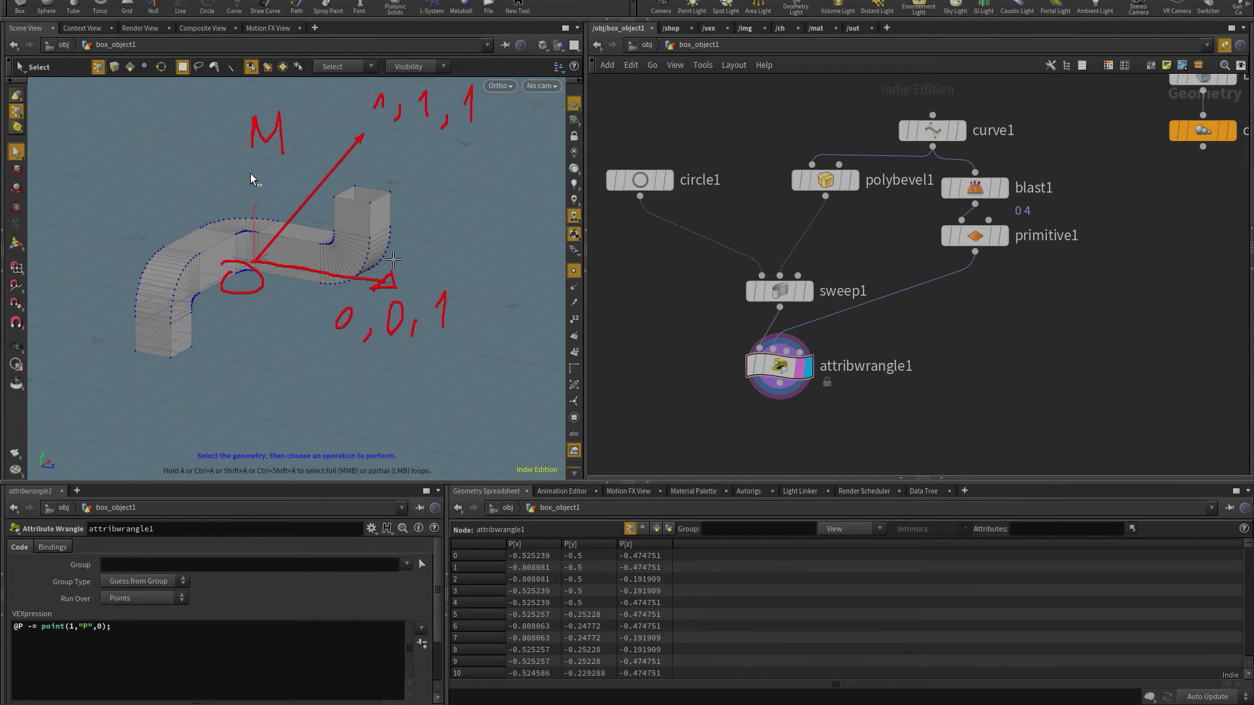
mouse_move(406, 287)
left_mouse_down()
mouse_move(413, 235)
mouse_move(389, 169)
mouse_move(370, 155)
mouse_move(375, 142)
mouse_move(365, 156)
mouse_move(402, 77)
mouse_move(495, 116)
mouse_move(450, 285)
left_mouse_up()
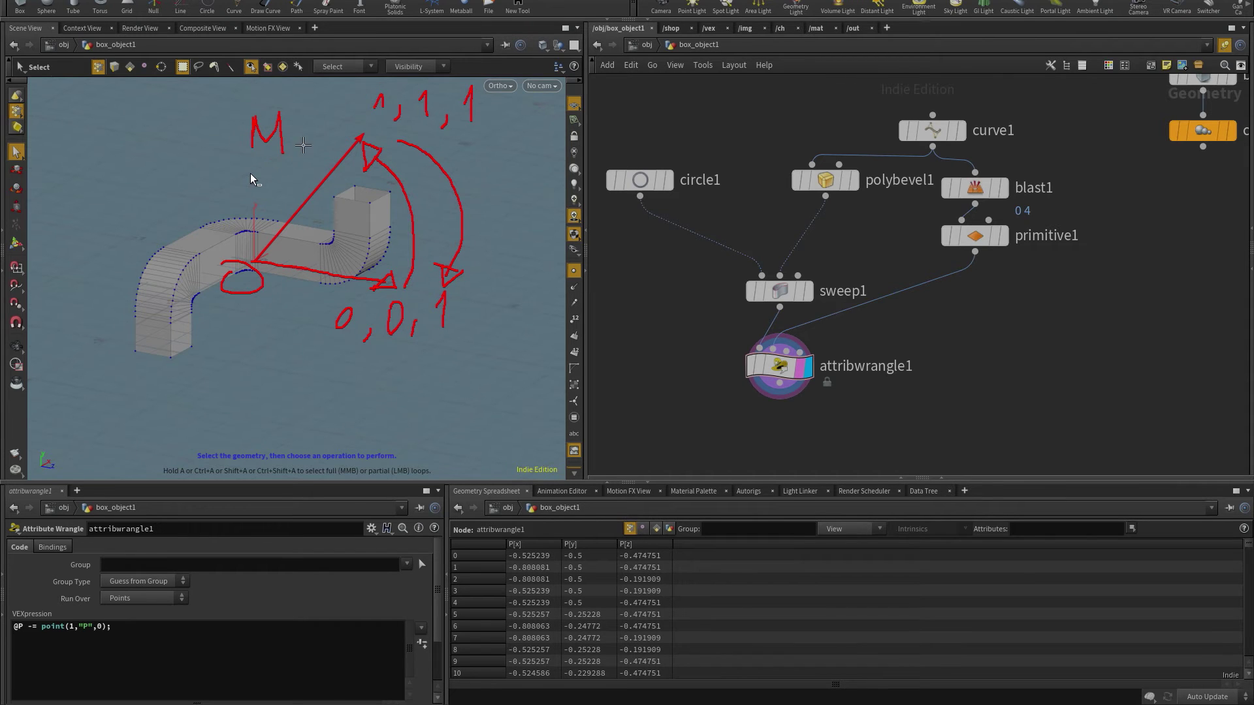
mouse_move(479, 192)
left_mouse_down()
mouse_move(481, 163)
mouse_move(519, 190)
mouse_move(536, 151)
mouse_move(537, 174)
left_mouse_up()
key("Escape")
Step: Add matrix align = lookat({0,0,0}, {1,1,1}); and @P *= invert(align); to the wrangle's code to rotate the sweep
left_click(778, 358)
left_click(166, 674)
type("matrix al")
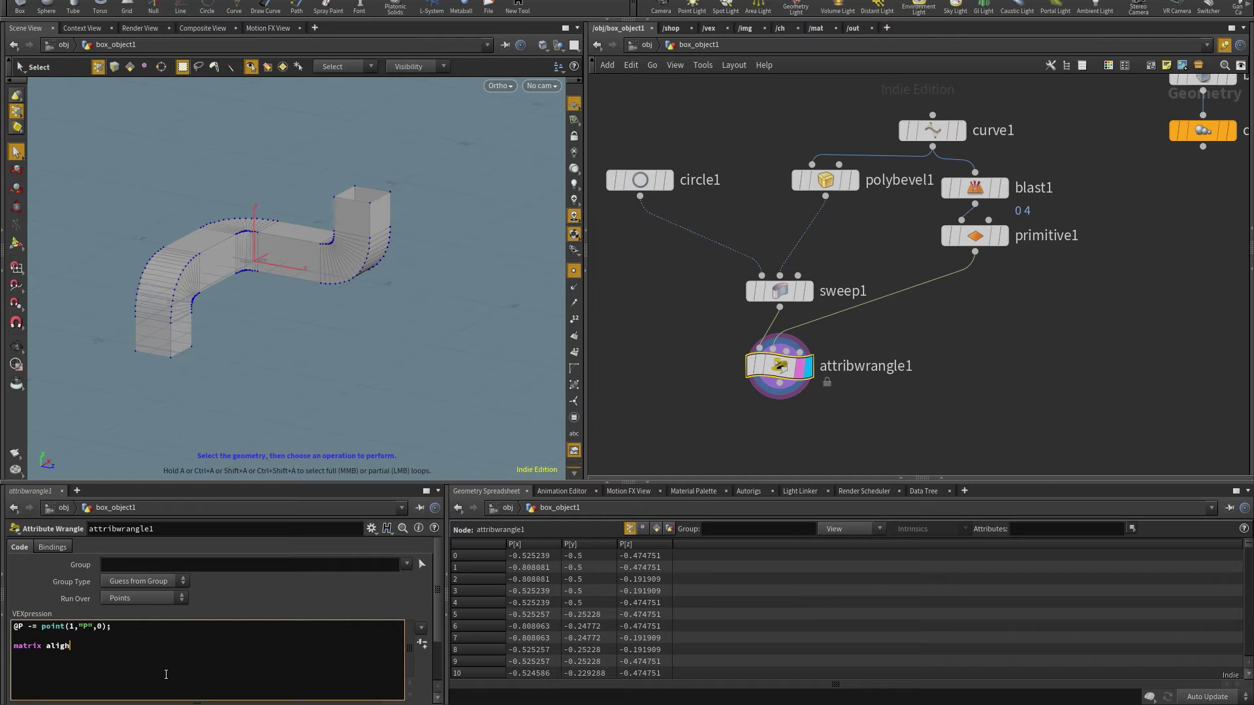
type("ign = look")
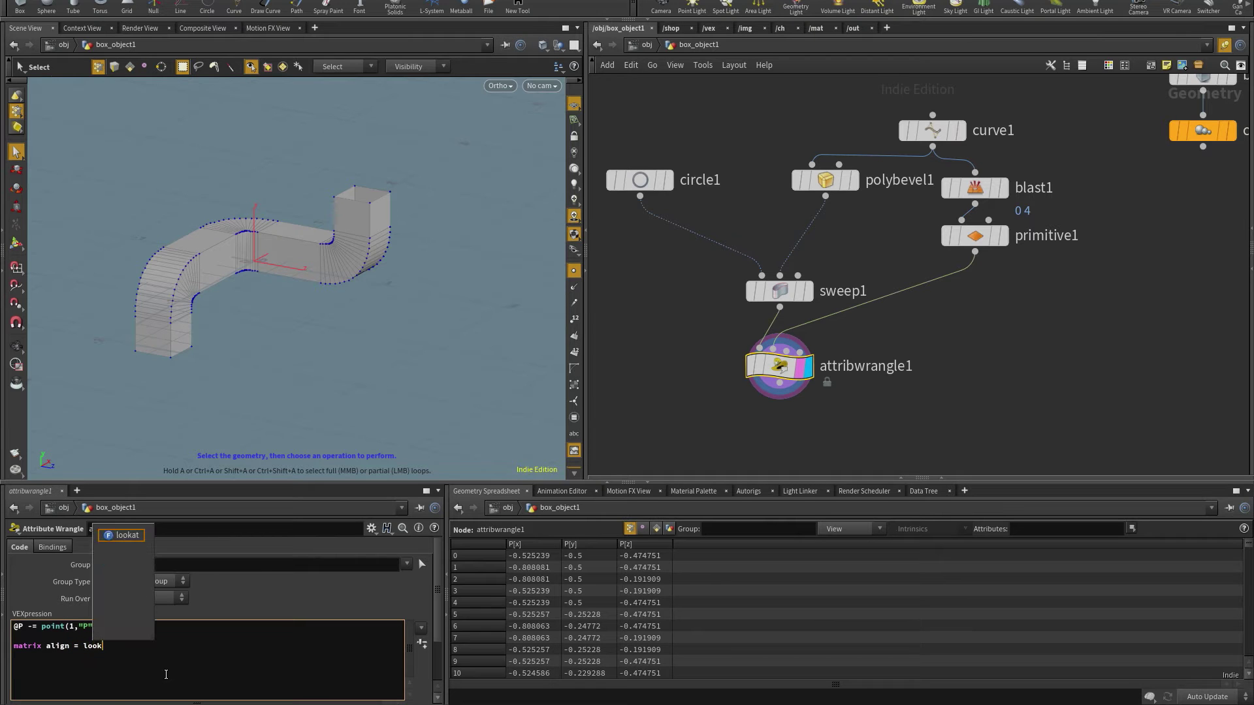
type("at({0,0,0}, {1,1,1")
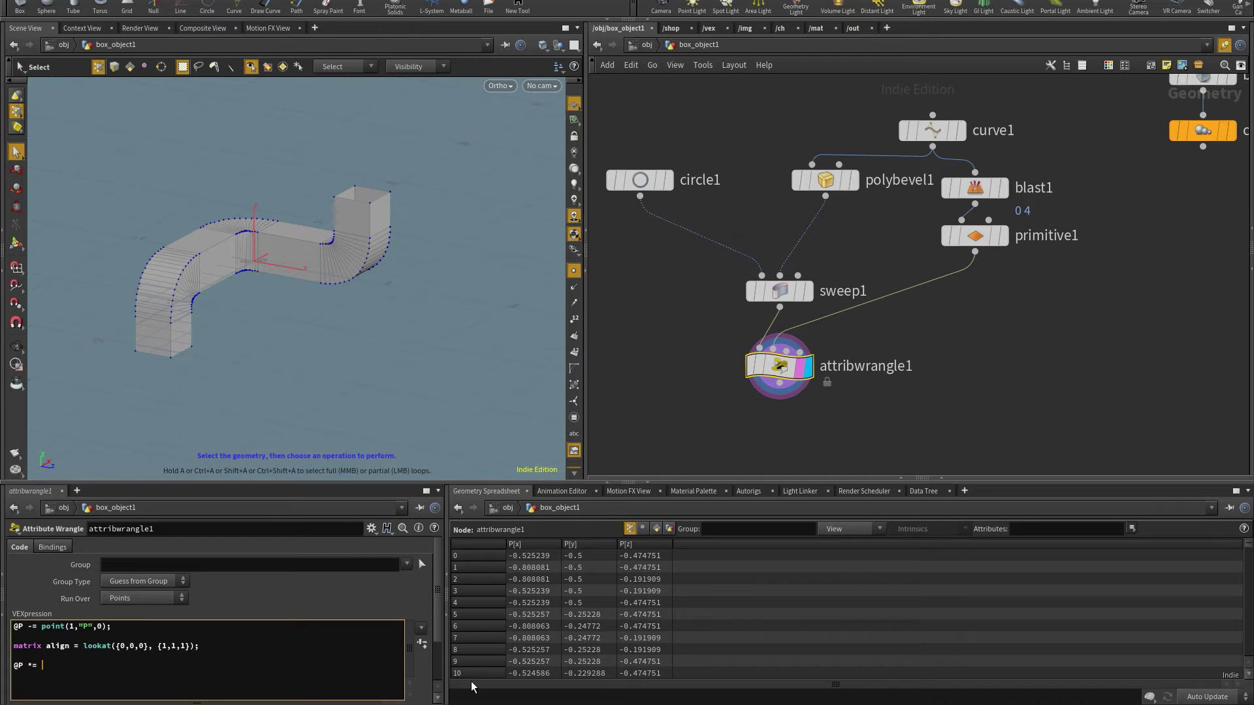
type("nvert/")
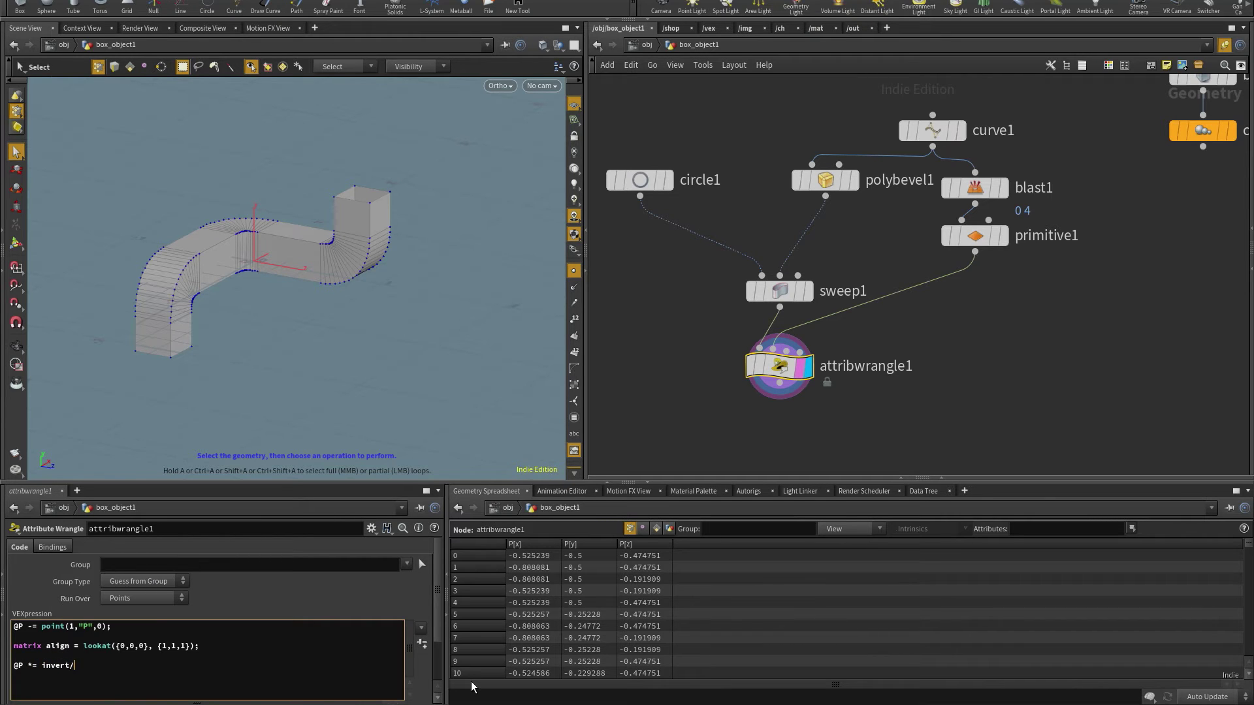
key("BackSpace")
type("(align);")
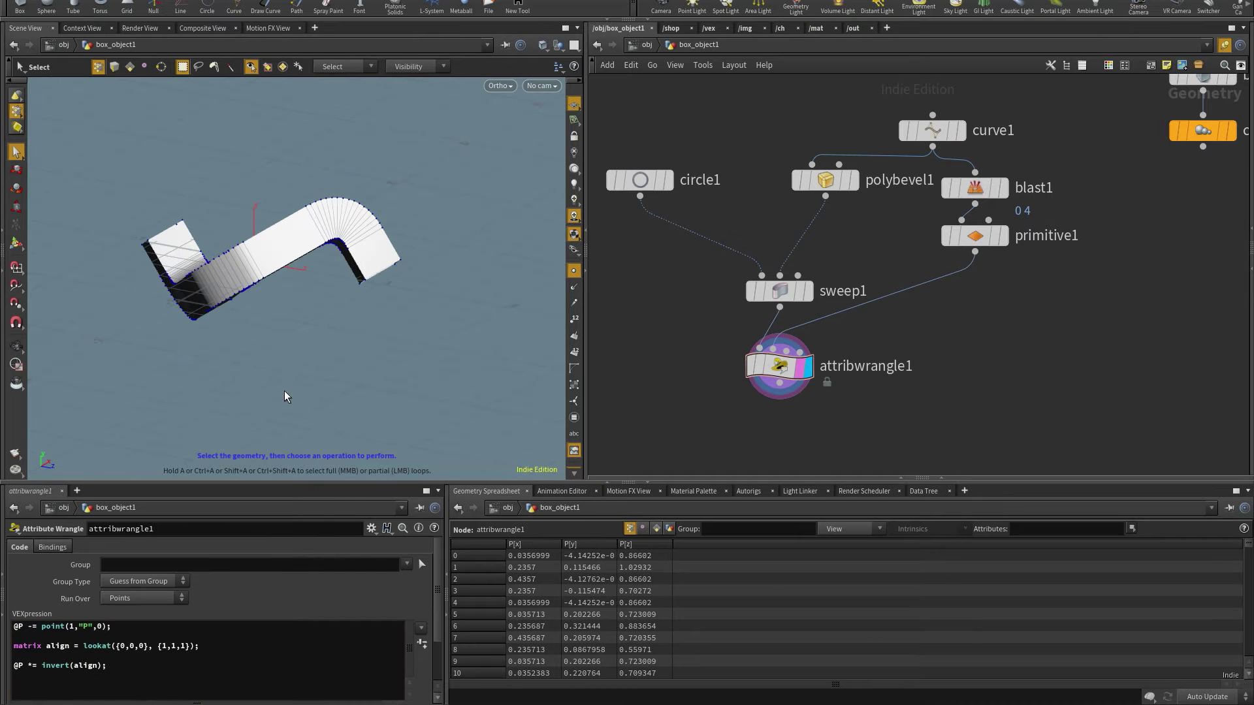
Step: Switch the viewport to the front view and flip the lookat target in the wrangle to {1,1,1}*-1
left_click(499, 86)
mouse_move(523, 113)
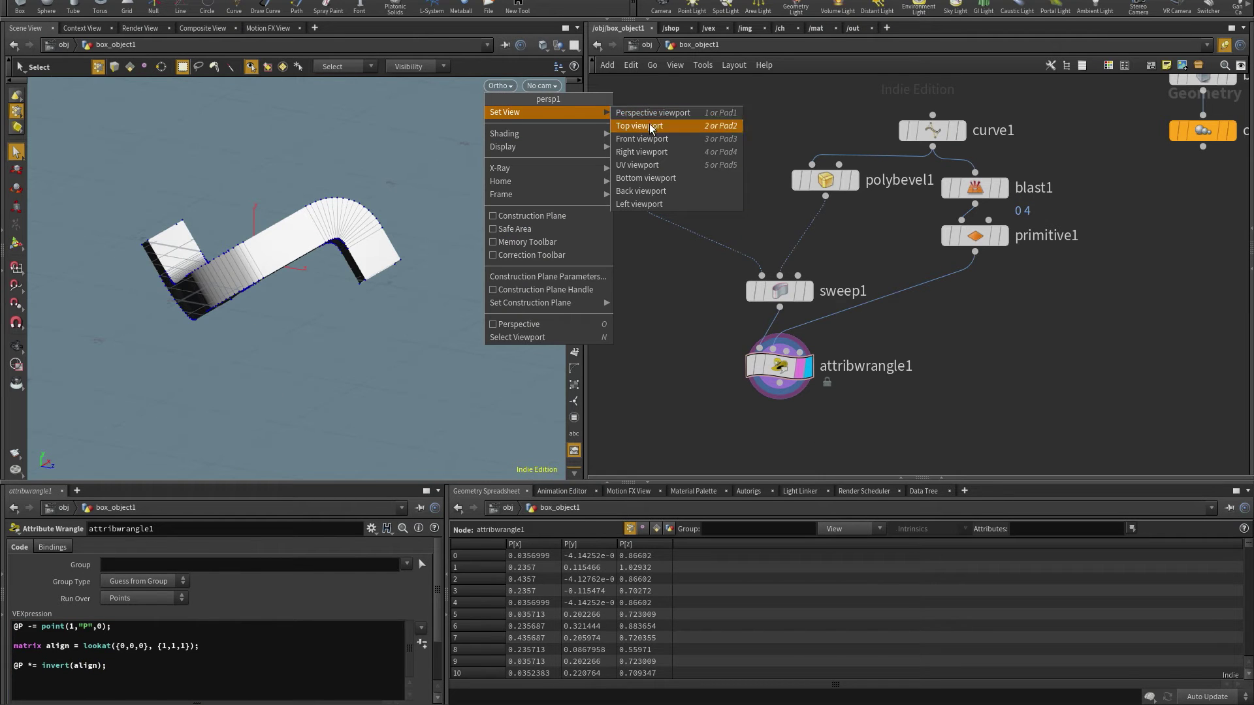
left_click(652, 139)
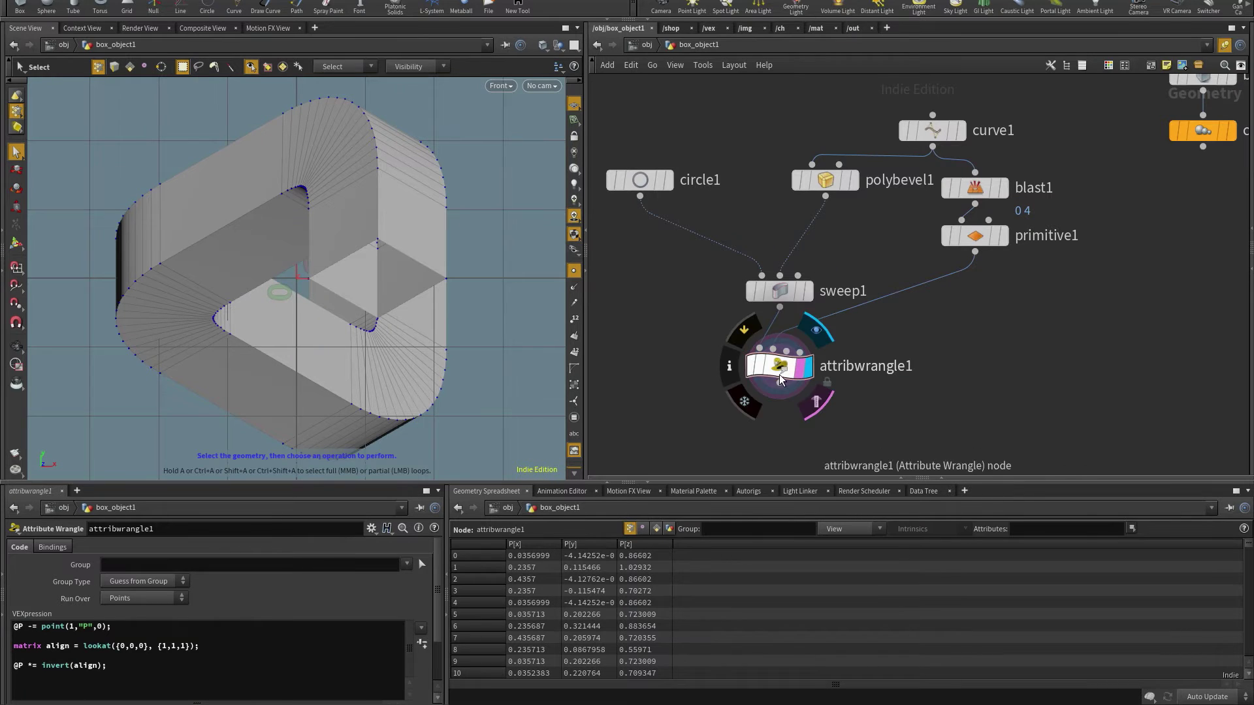
left_click(190, 646)
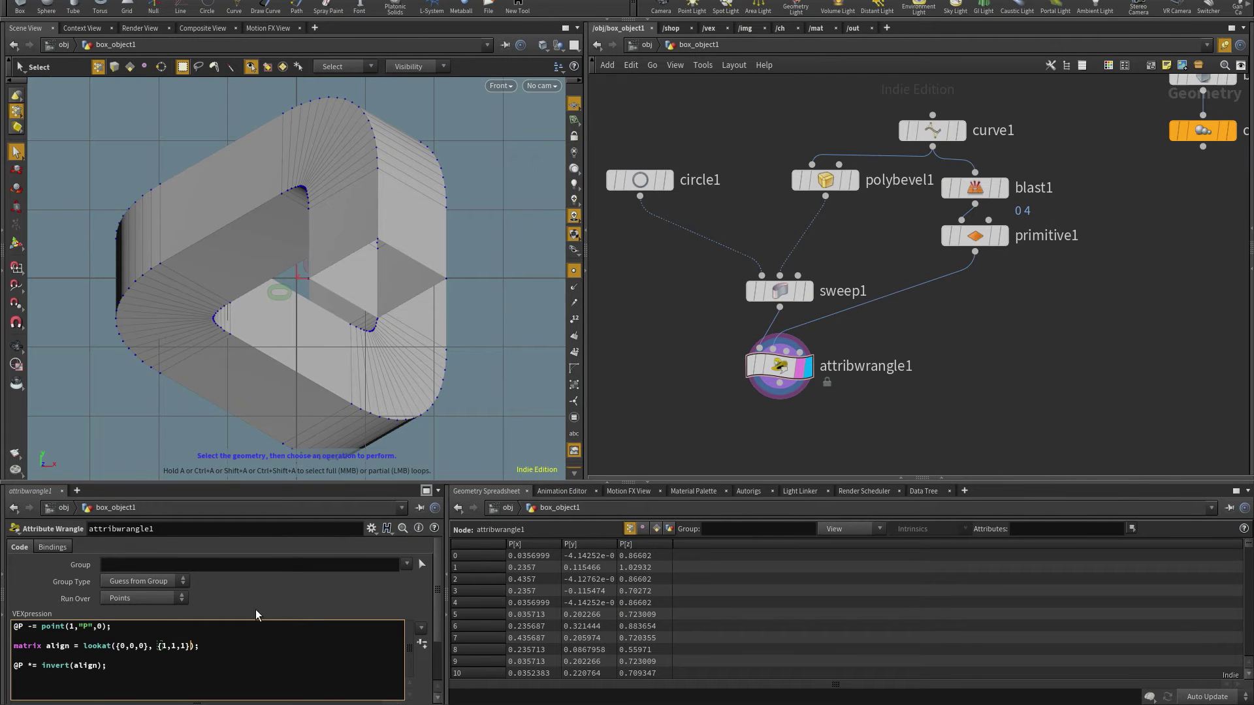
type("*-1")
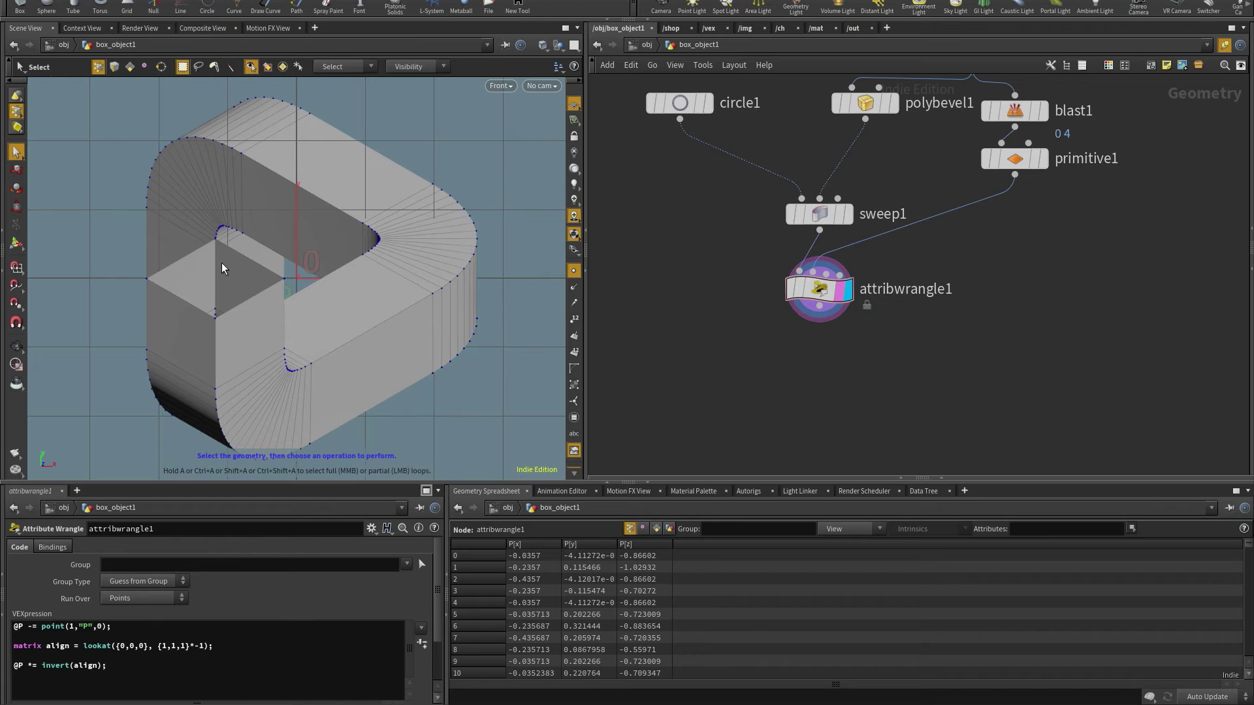
Step: Return to the perspective view, add a Delete node after the alignment wrangle and display it
key("space+1")
left_click_drag(389, 303, 303, 259)
left_click_drag(218, 269, 287, 329)
key("Tab")
type("delete")
key("Return")
left_click(815, 336)
left_click_drag(812, 336, 813, 369)
left_click(847, 367)
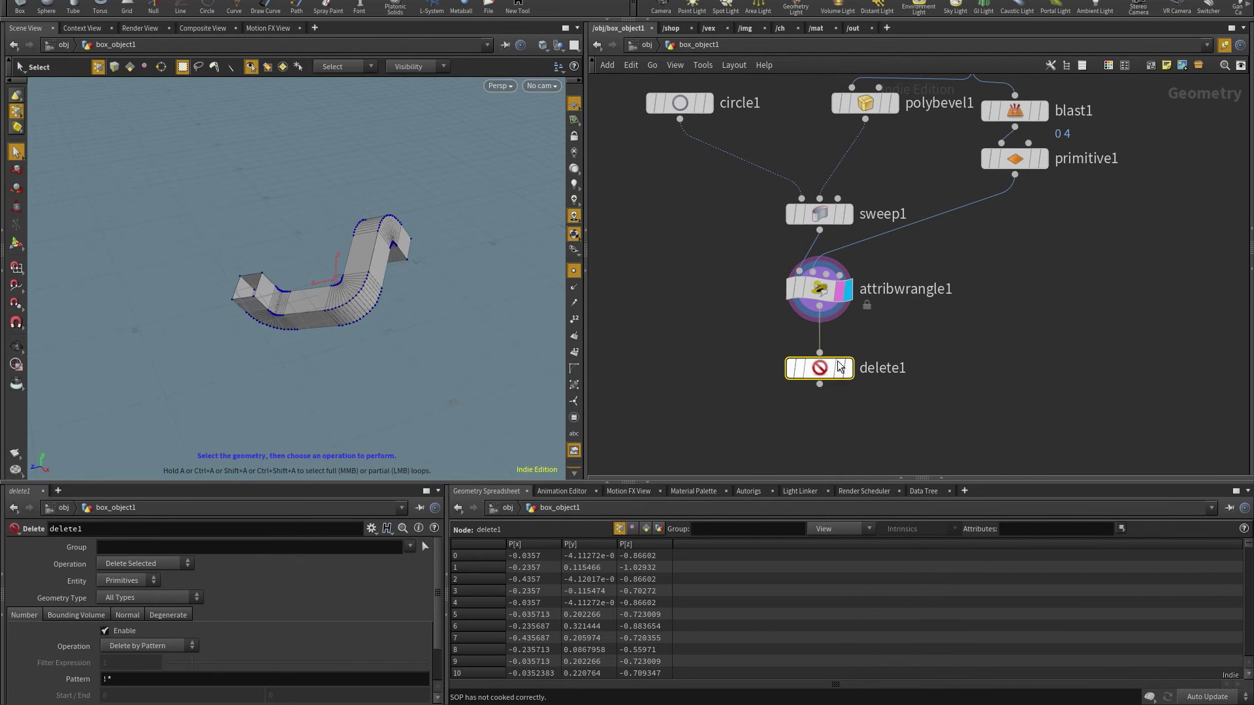
Step: Set the Delete node to remove primitives by normal instead of number, with a spread angle of 90
left_click(107, 632)
left_click(129, 615)
left_click(116, 631)
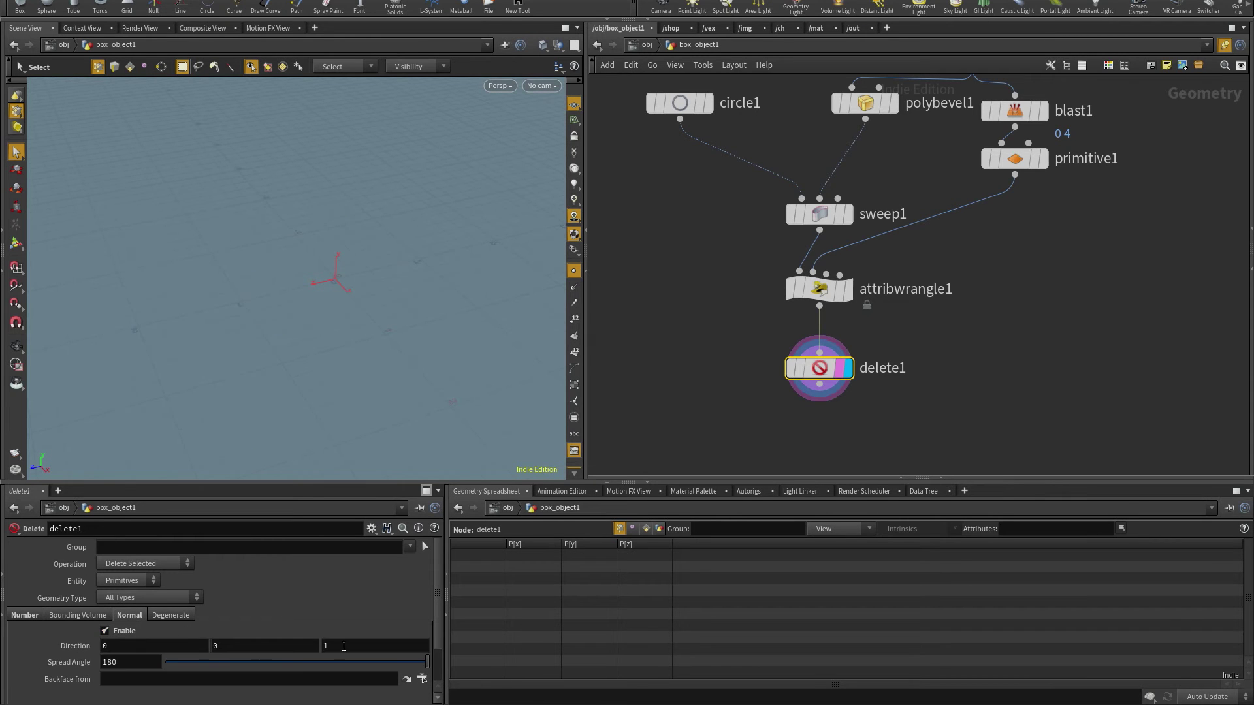
double_click(131, 665)
type("90")
key("Return")
left_click_drag(271, 382, 392, 375, "alt")
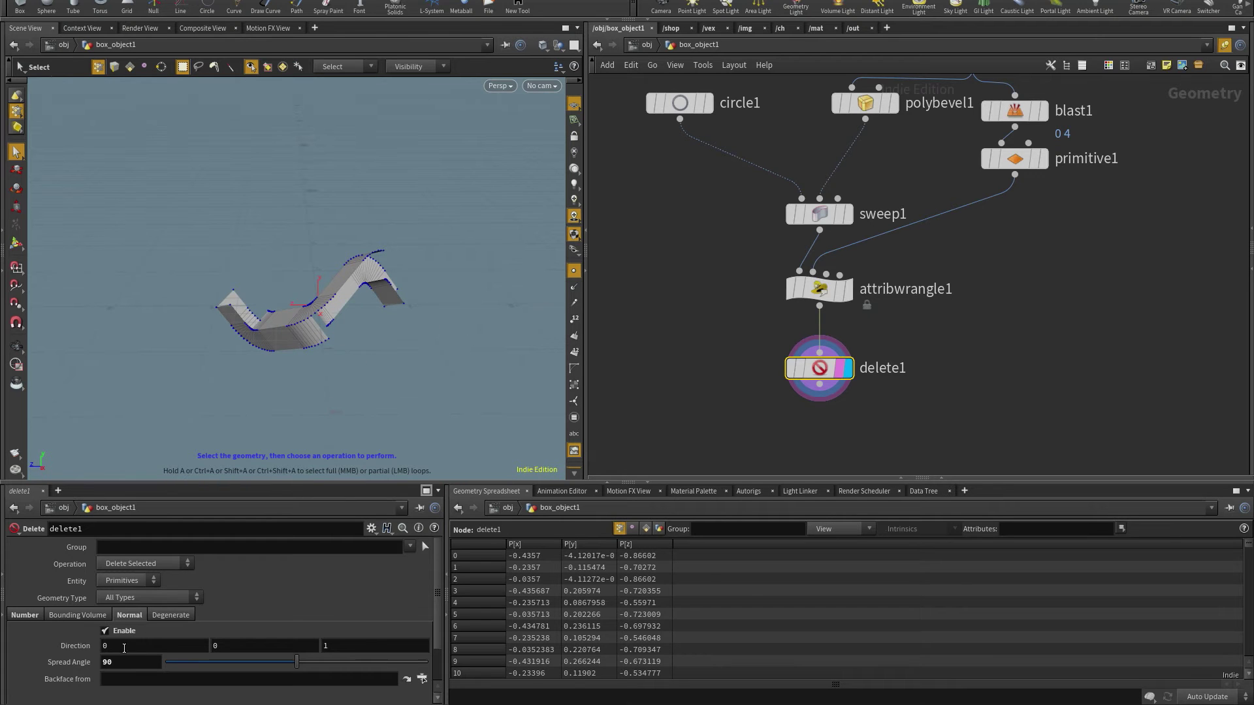
Step: Examine the trimmed triangle by orbiting around it and viewing it from the front
key("Escape")
left_click_drag(143, 410, 333, 308)
key("s")
left_click(500, 86)
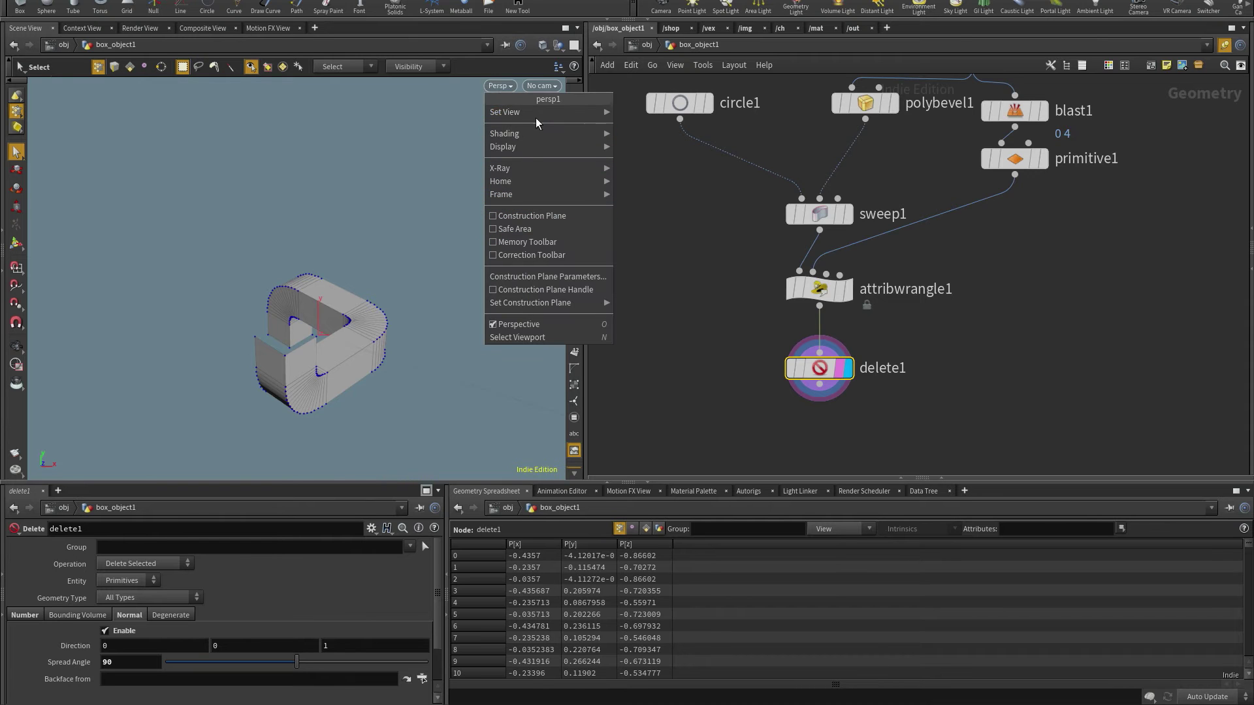
mouse_move(536, 118)
left_click(653, 135)
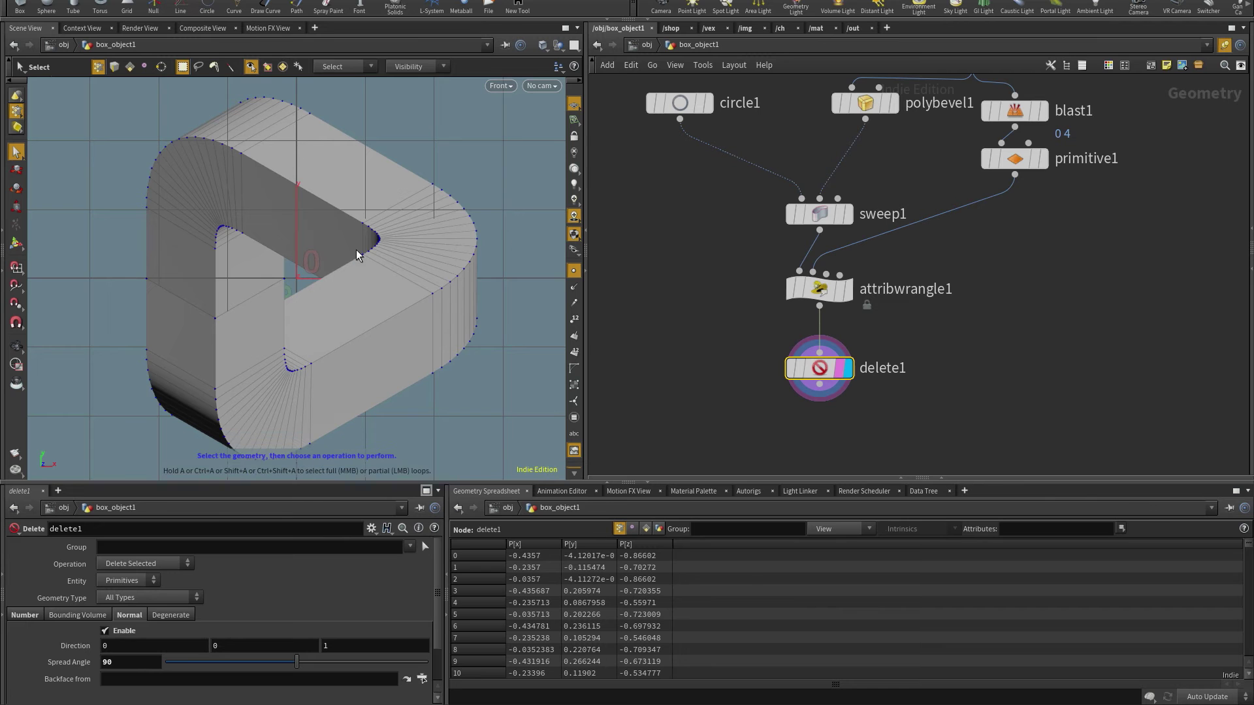
Step: Move the sweep, wrangle and Delete nodes down to make room, and display the beveled curve in perspective
scroll(757, 274, "down", 3)
left_click_drag(869, 346, 797, 240)
left_click(865, 126)
key("space+1")
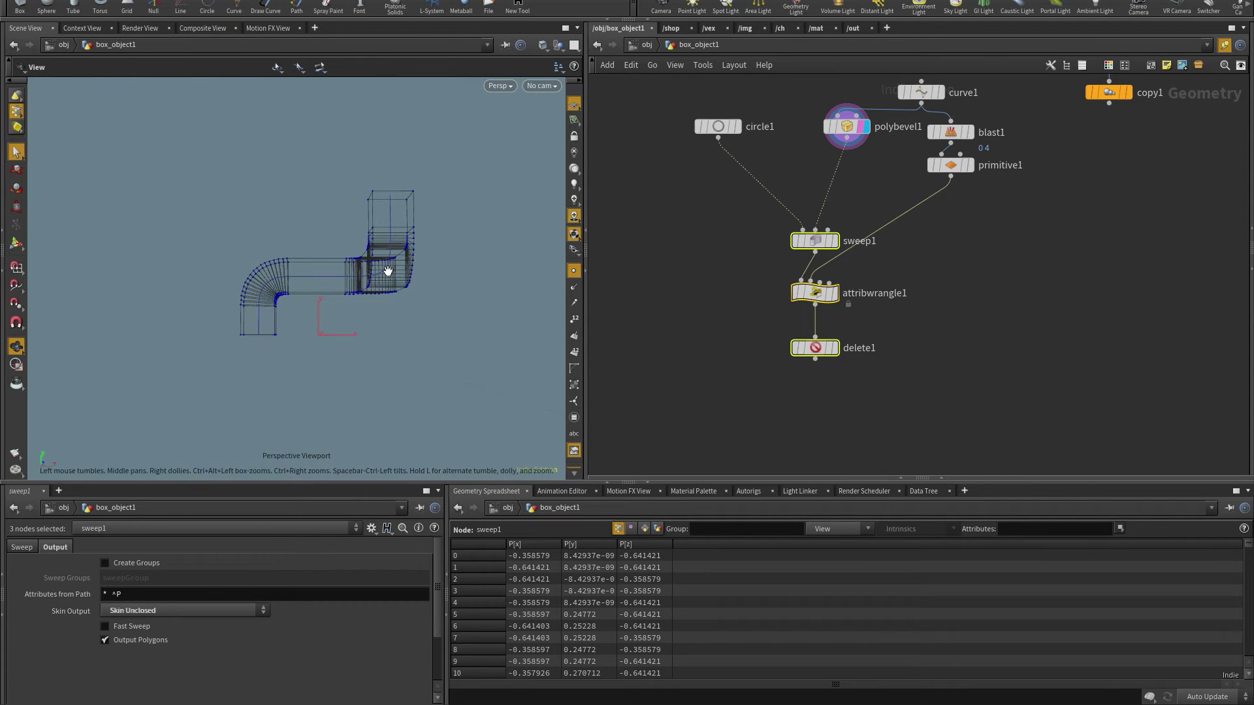
left_click(843, 127)
left_click_drag(366, 248, 313, 281)
Step: Add a Fit node after the PolyBevel, display it, and set its method to Interpolation with U Order 2
key("Tab")
key("Return")
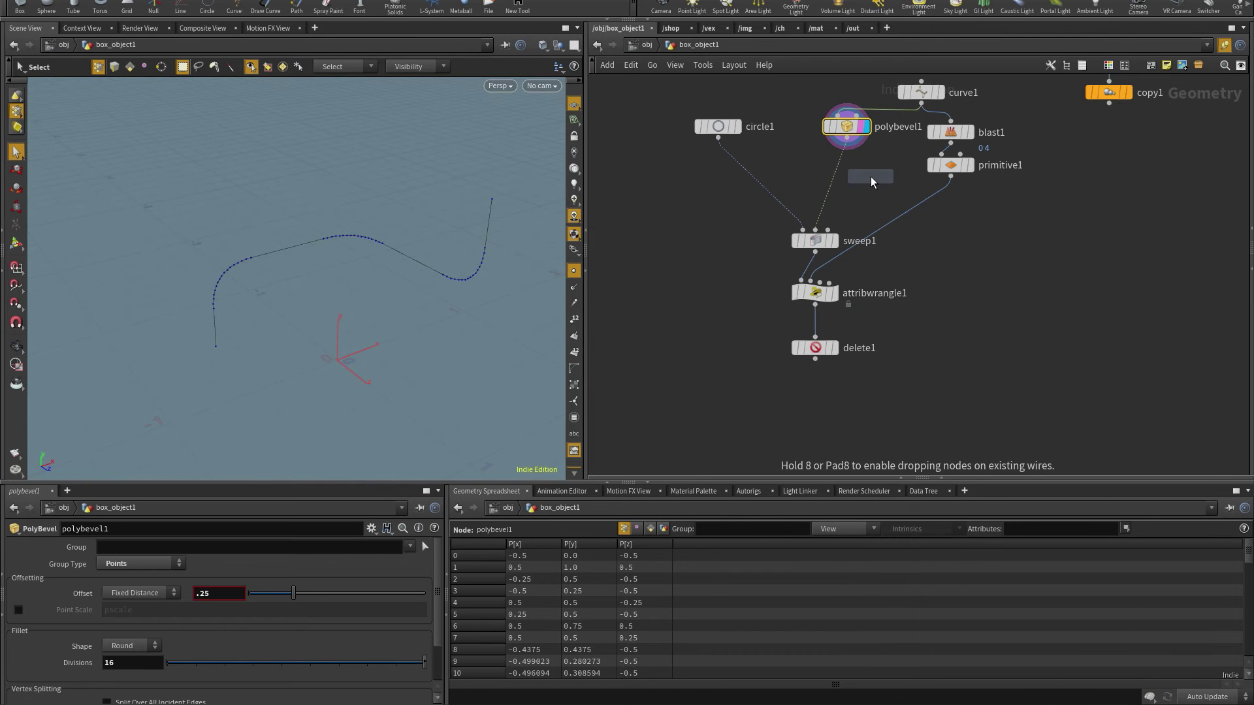
left_click(872, 177)
left_click_drag(847, 140, 853, 166)
left_click(864, 164)
left_click(145, 582)
left_click(134, 597)
type("2")
key("Return")
Step: Insert a UV Texture node between the Fit node and the sweep and display it
key("Tab")
type("resample")
key("Return")
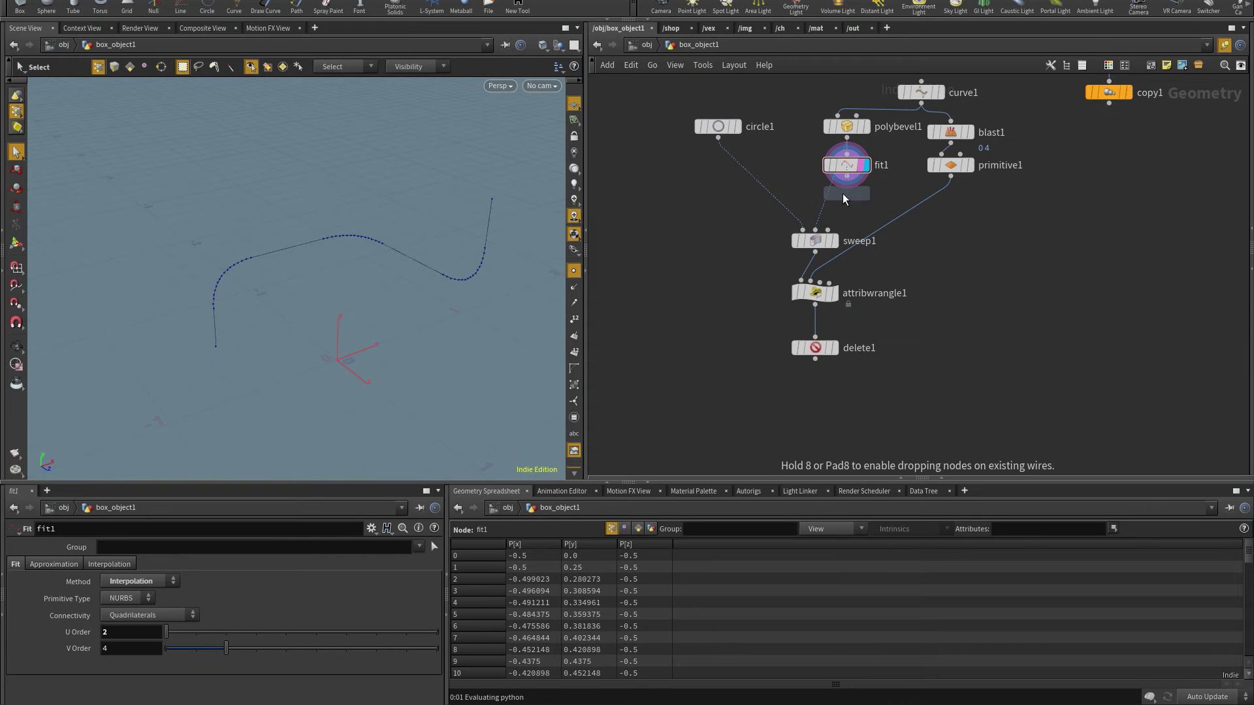
left_click(843, 196)
left_click(863, 203)
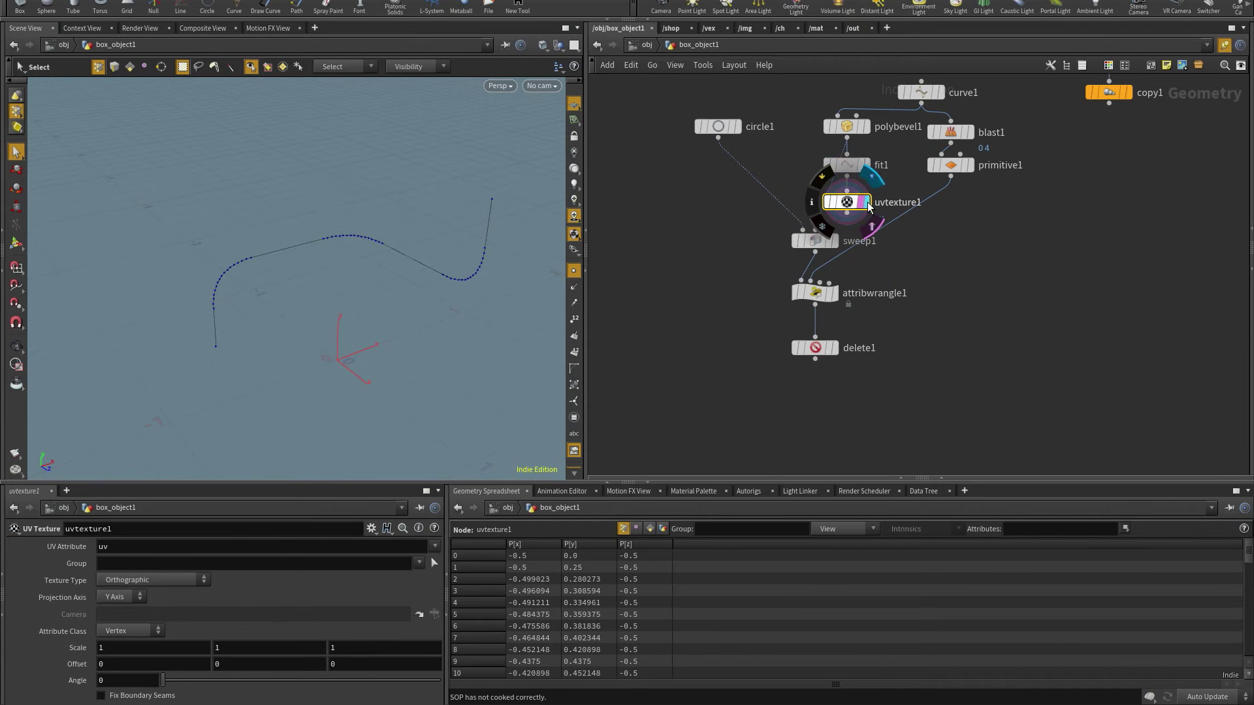
Step: Set the UV Texture's attribute class to Point and its texture type to Arc Length Spline
left_click(128, 632)
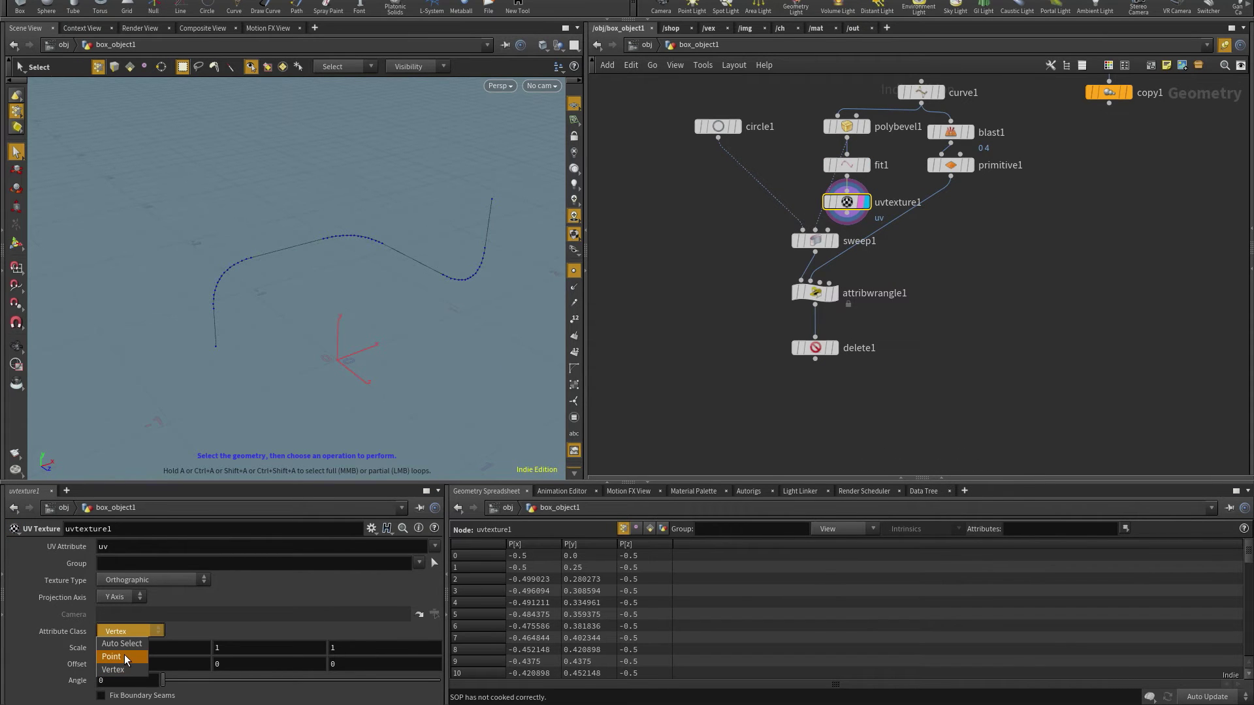
left_click(125, 655)
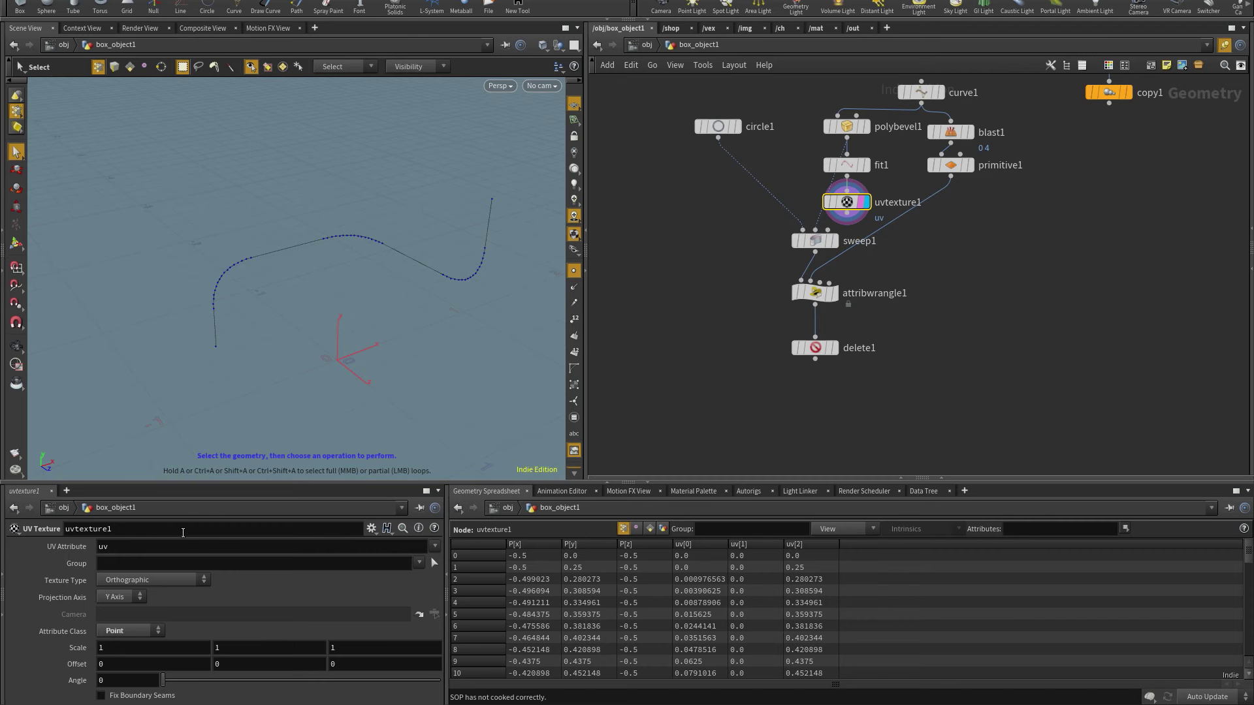
left_click(131, 580)
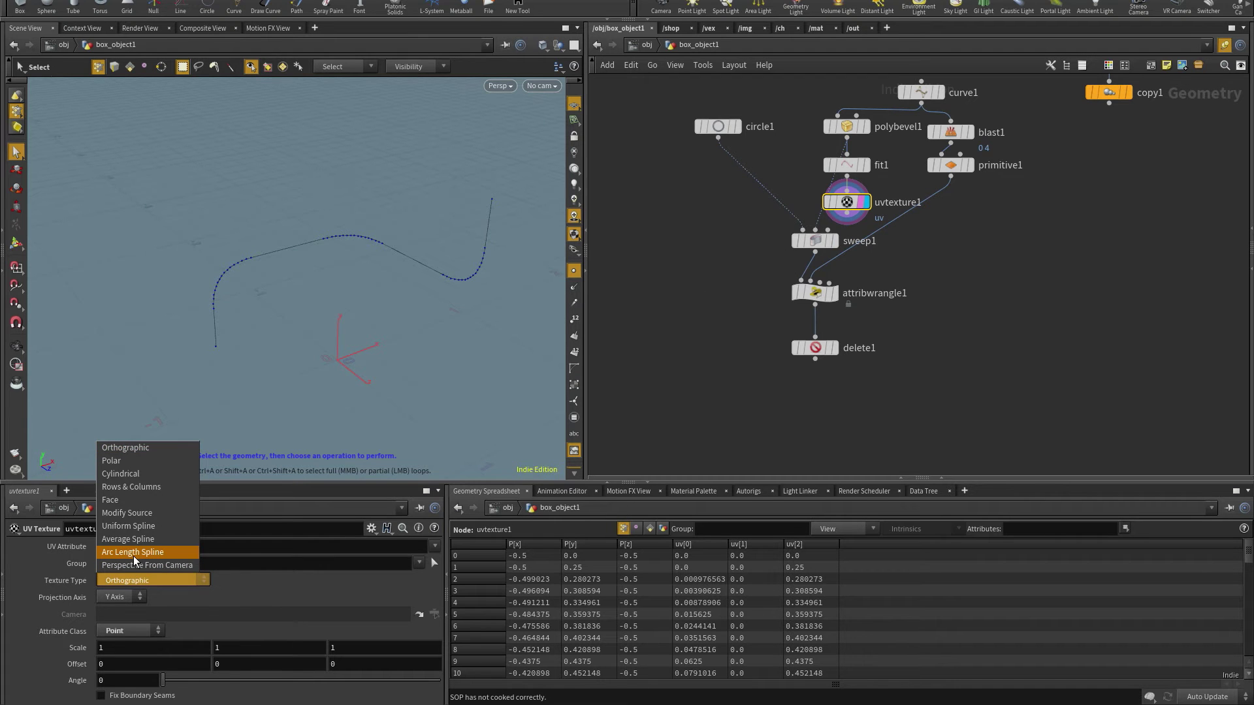
left_click(133, 554)
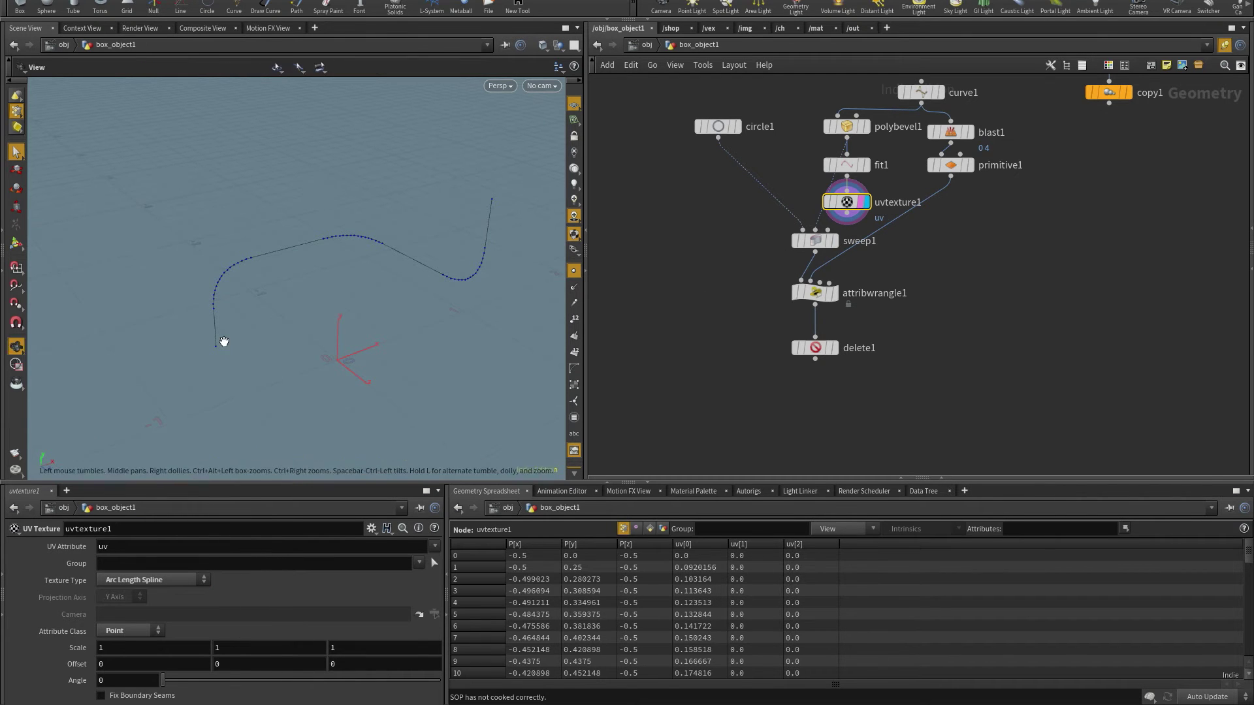
Step: Inspect the curve's UVs in the UV viewport with all points selected, and return to perspective
key("space+5")
key("h")
key("s")
left_click_drag(52, 301, 474, 413)
key("space+1")
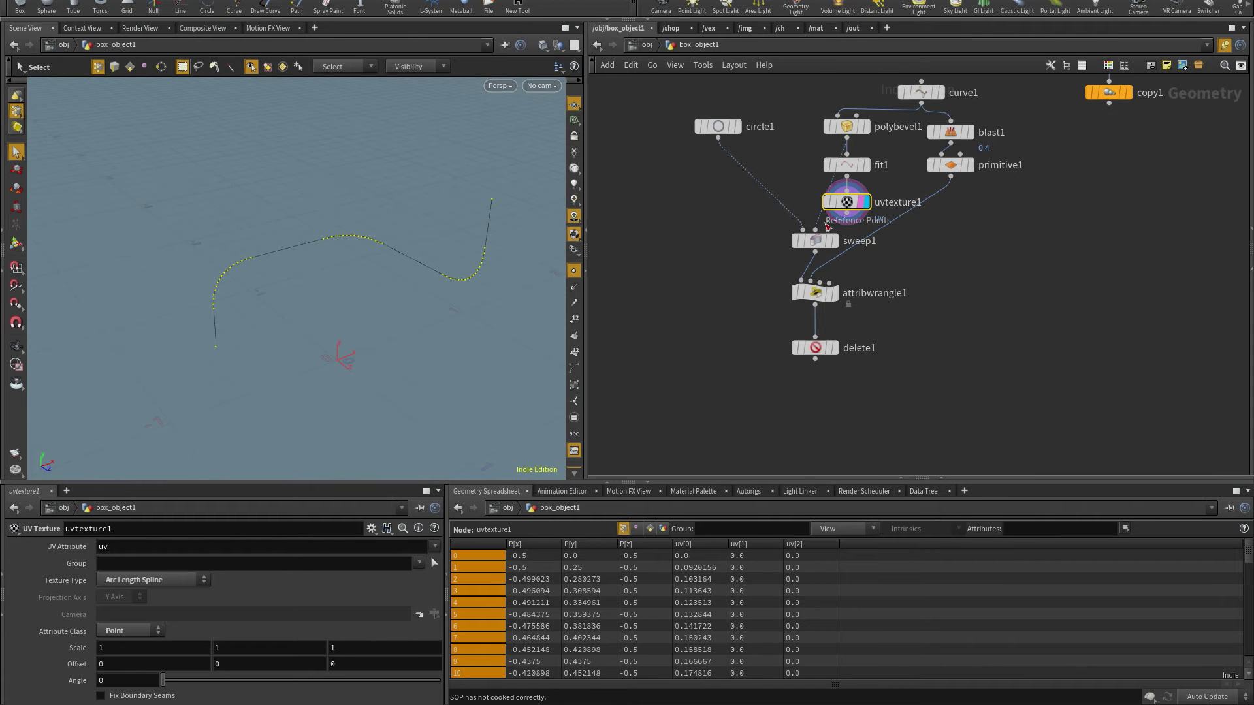
Step: Display the sweep and examine its inherited UVs in the UV viewport
left_click(837, 246)
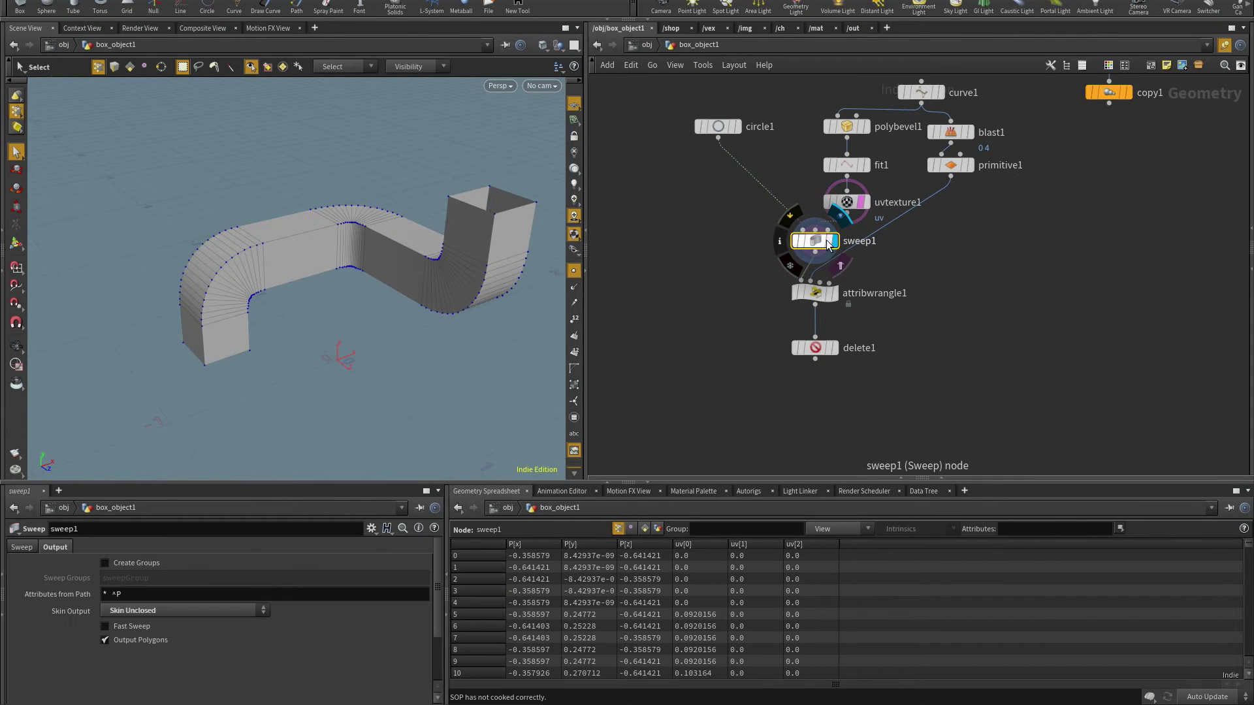
key("space+5")
left_click_drag(71, 302, 469, 421)
left_click_drag(193, 393, 147, 88)
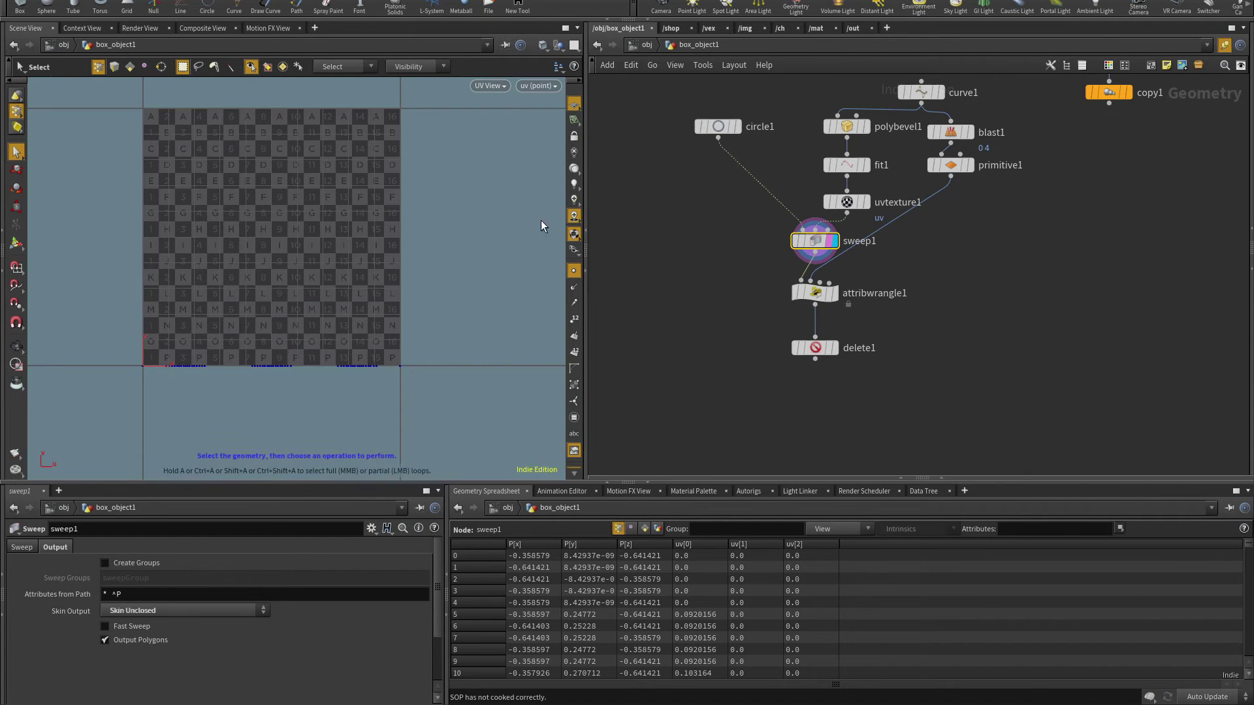
Step: Show the circle profile, add an Attribute Wrangle connected to it and display the wrangle
left_click(732, 129)
left_click(718, 127)
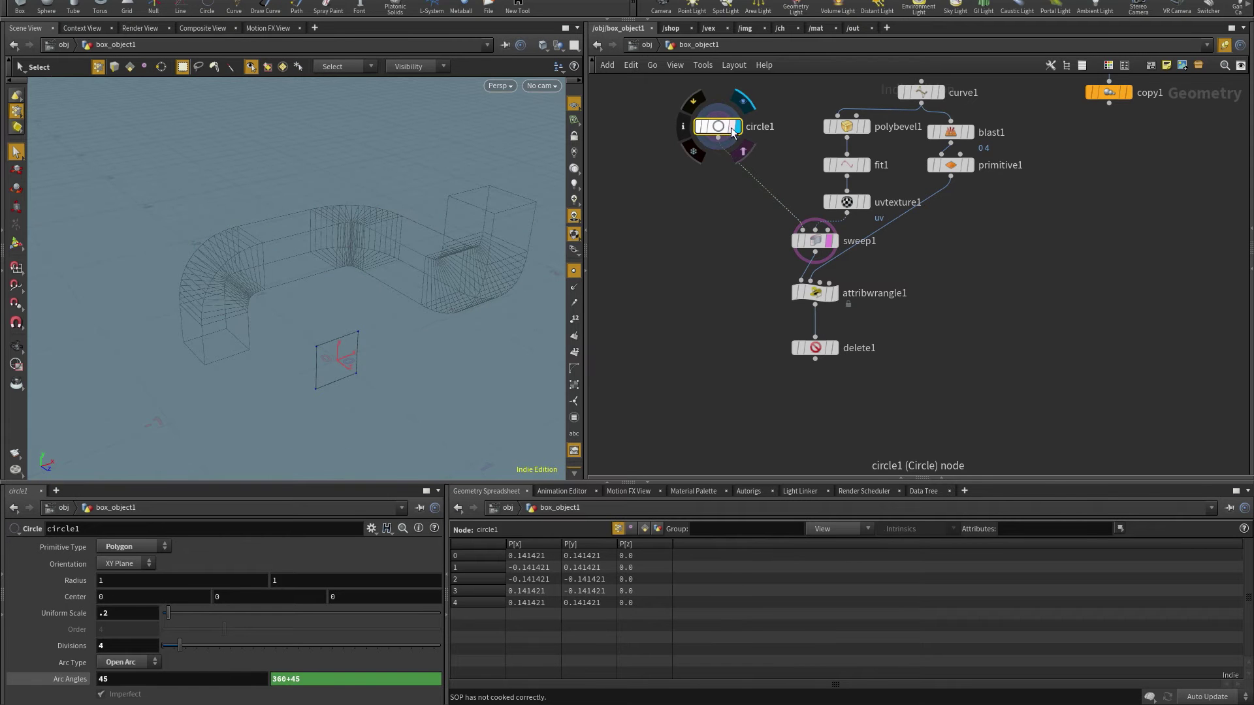
scroll(684, 196, "up", 2)
key("Tab")
type("wrangle")
key("Return")
left_click(685, 236)
left_click_drag(693, 187, 694, 233)
left_click(722, 234)
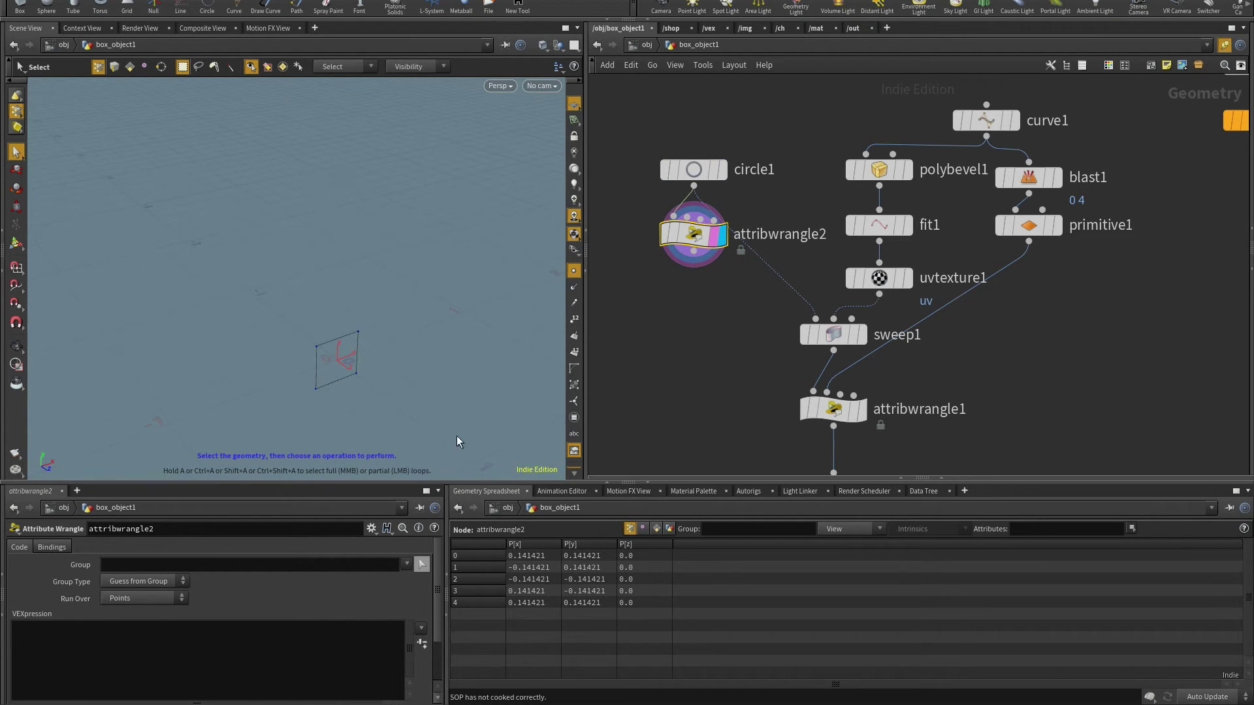
left_click(173, 682)
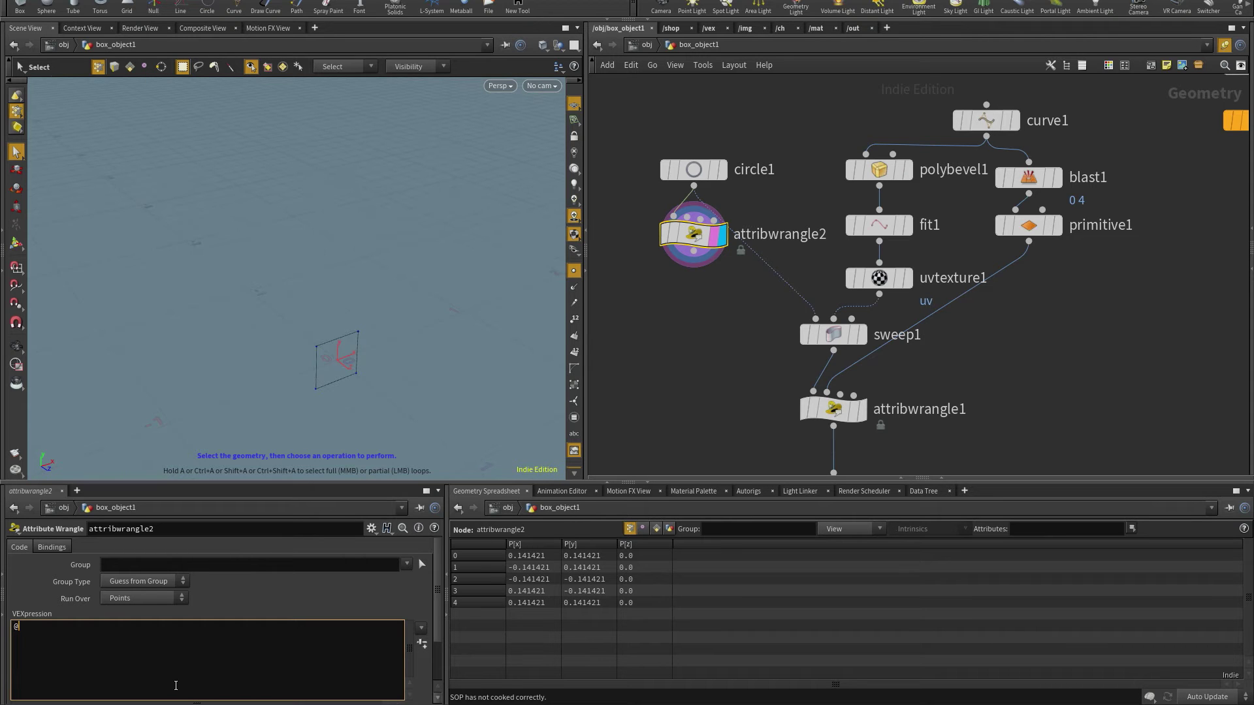
type("@y = @ptnum / (@numpt-1);")
left_click_drag(67, 627, 44, 628)
left_click(162, 629)
left_click(685, 416)
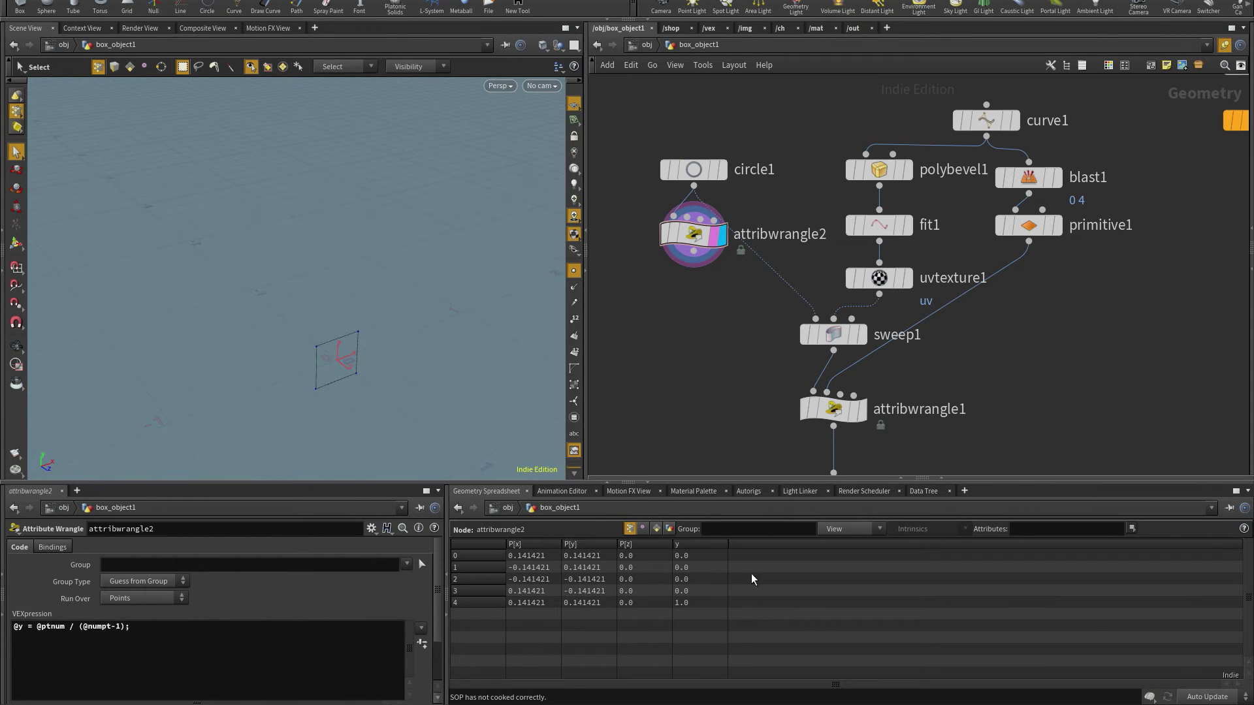
left_click_drag(684, 559, 682, 605)
left_click(72, 627)
key("Home")
key("Return")
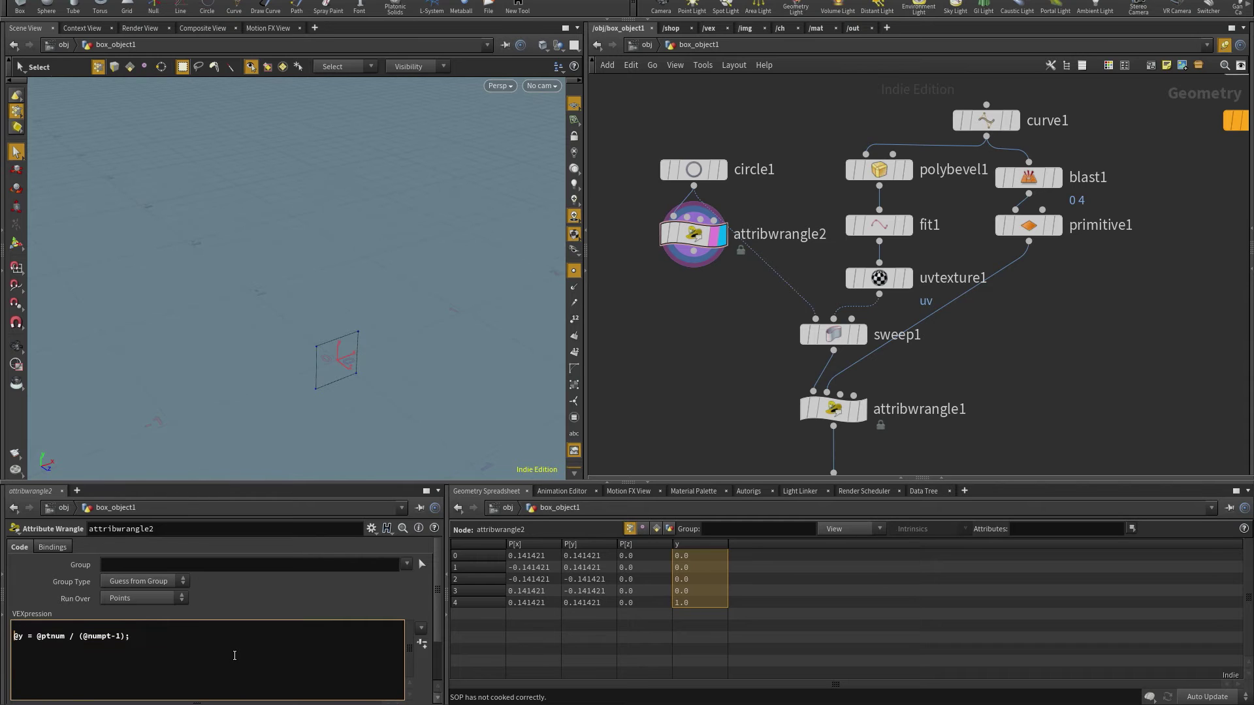
type("float")
type("ptnum = @ptnum")
key("BackSpace")
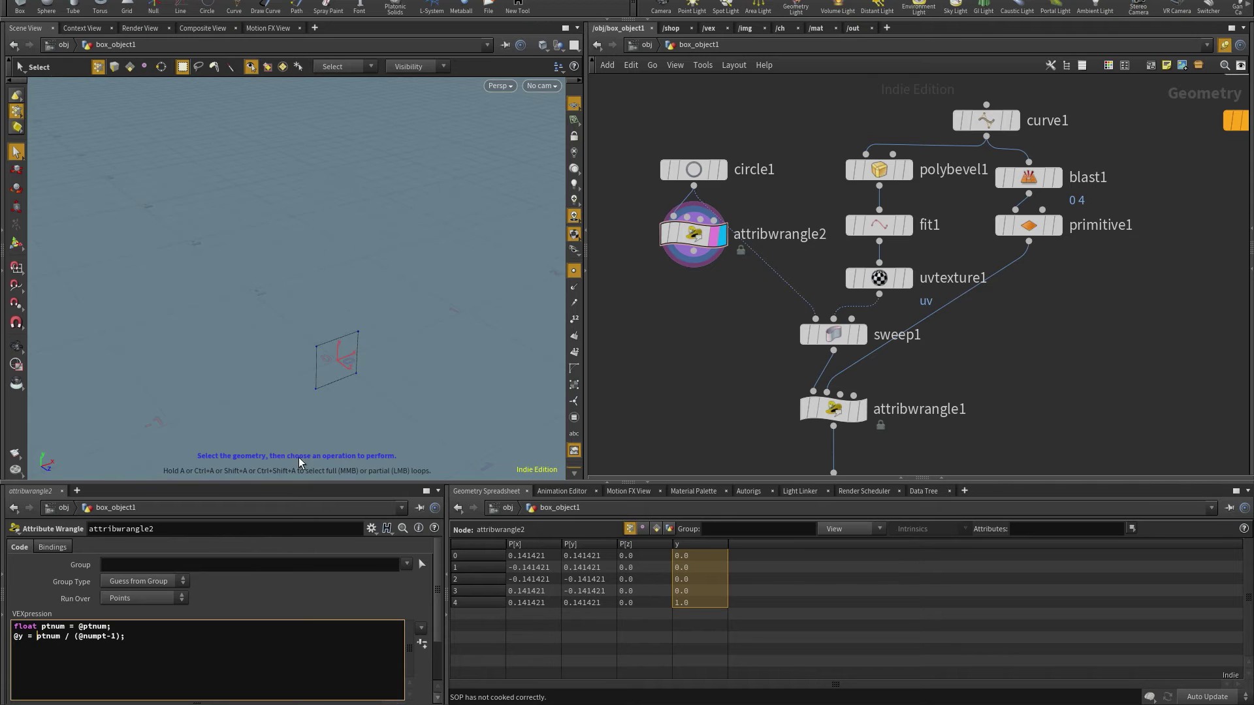
left_click(702, 381)
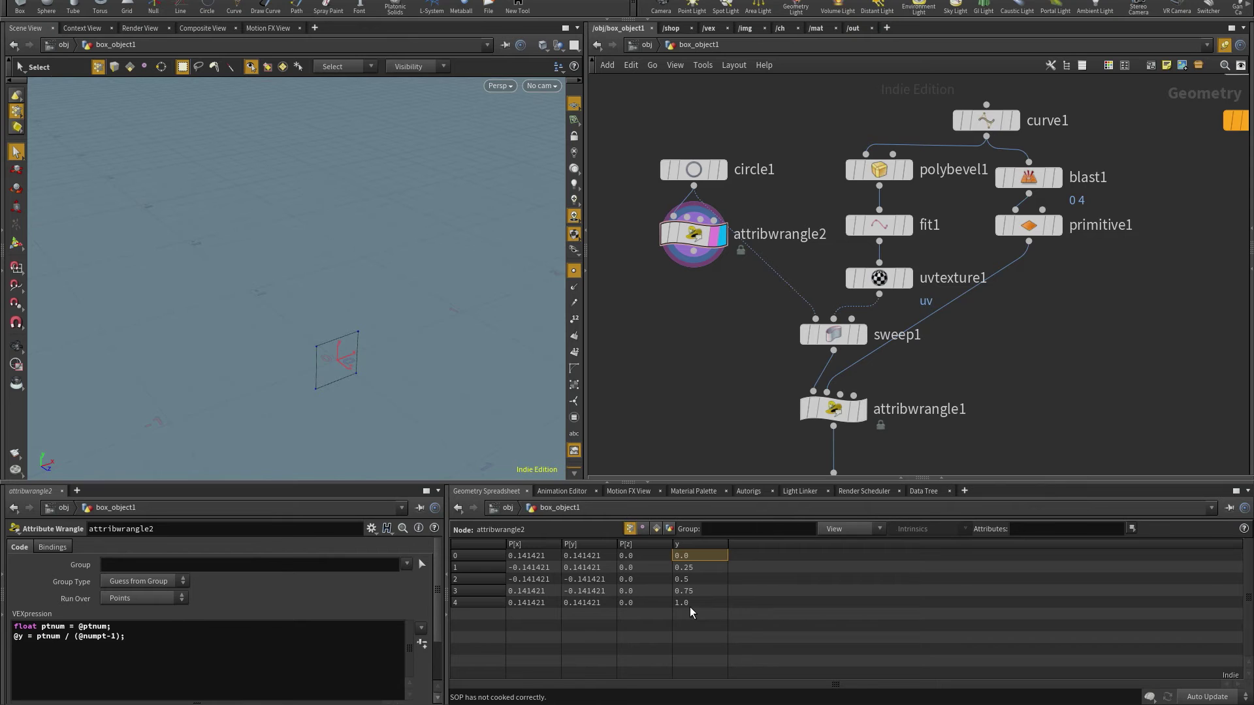
Step: Connect the circle's wrangle to the sweep's first input and select the alignment wrangle to view its attributes
left_click_drag(694, 234, 701, 239)
left_click(860, 421)
middle_click_drag(679, 371, 671, 294)
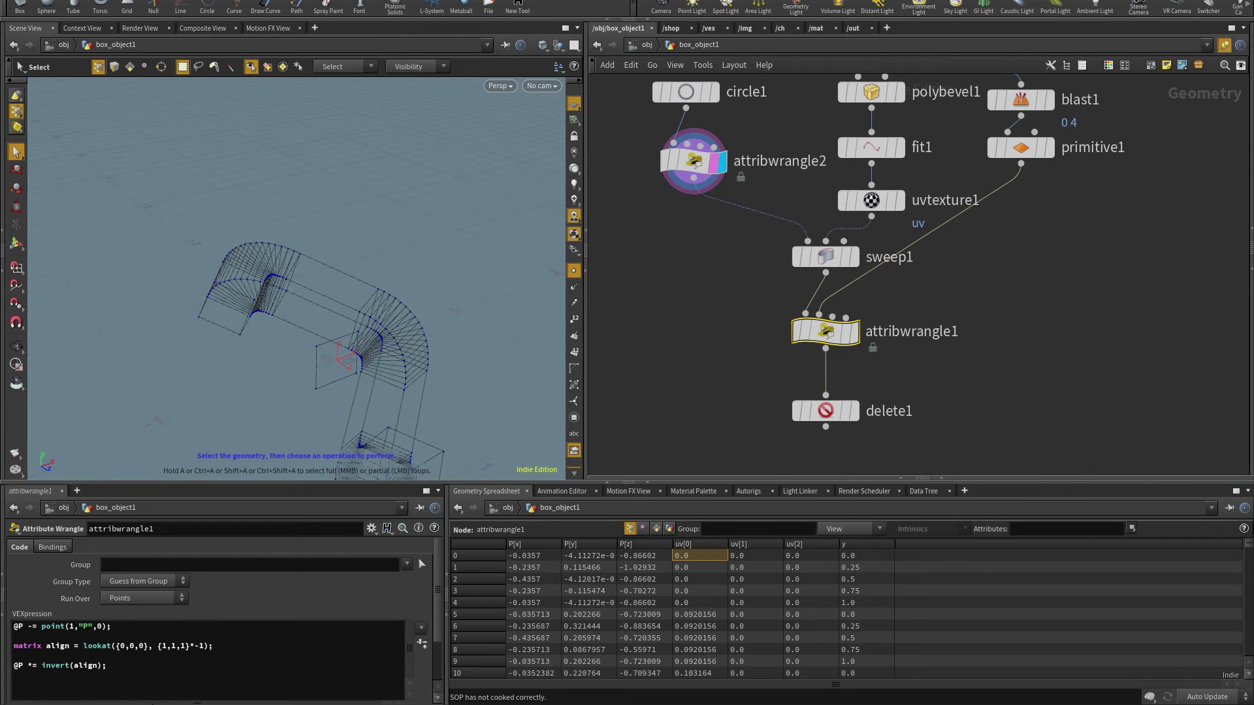
left_click(964, 436)
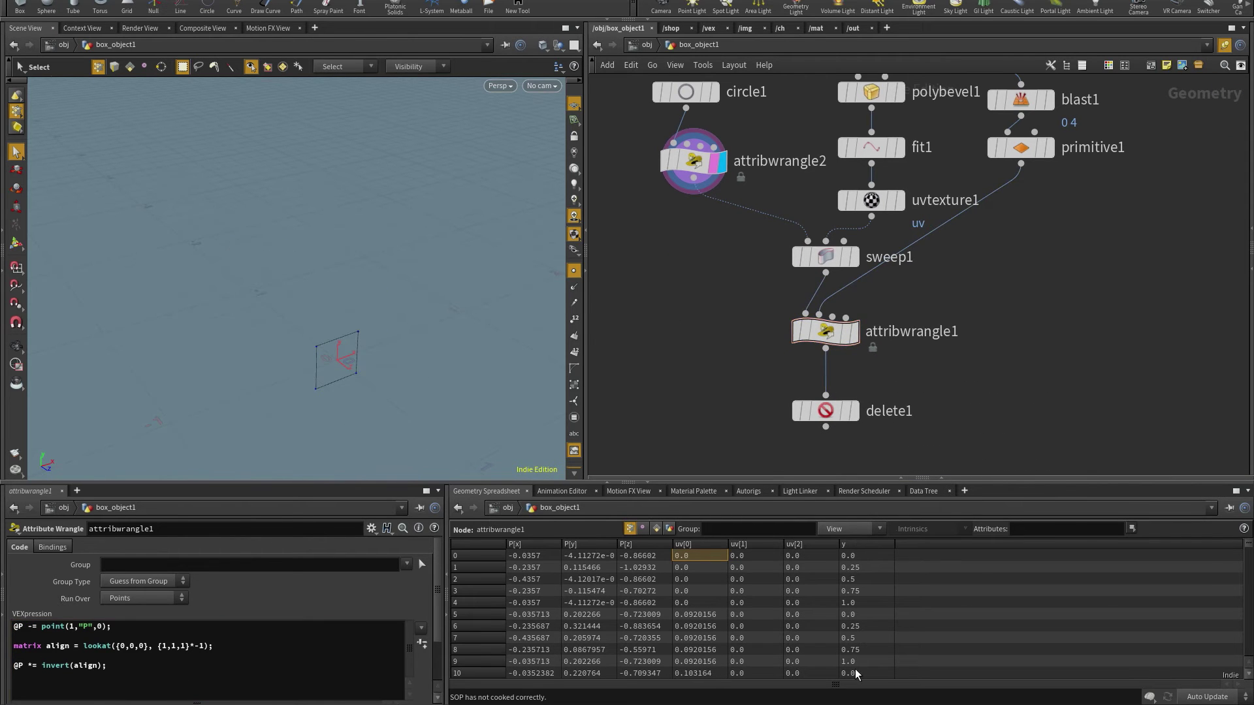
left_click(121, 683)
type("v")
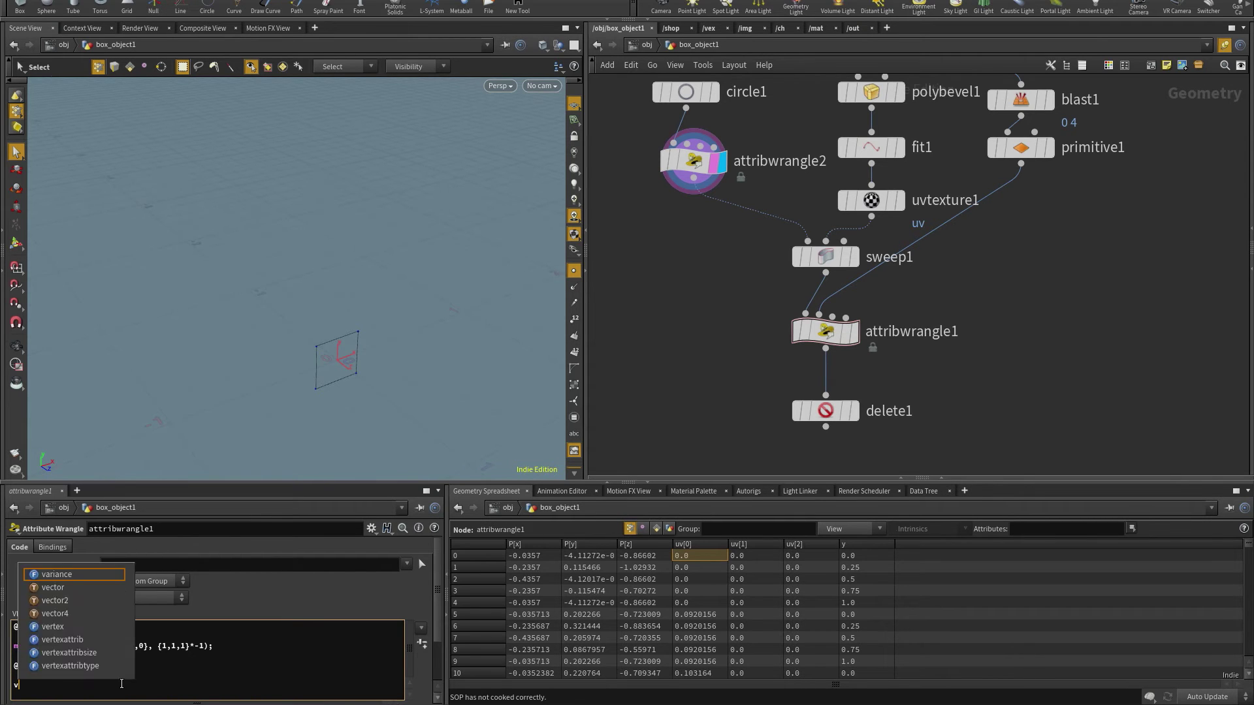
type("@uv.y = @y;")
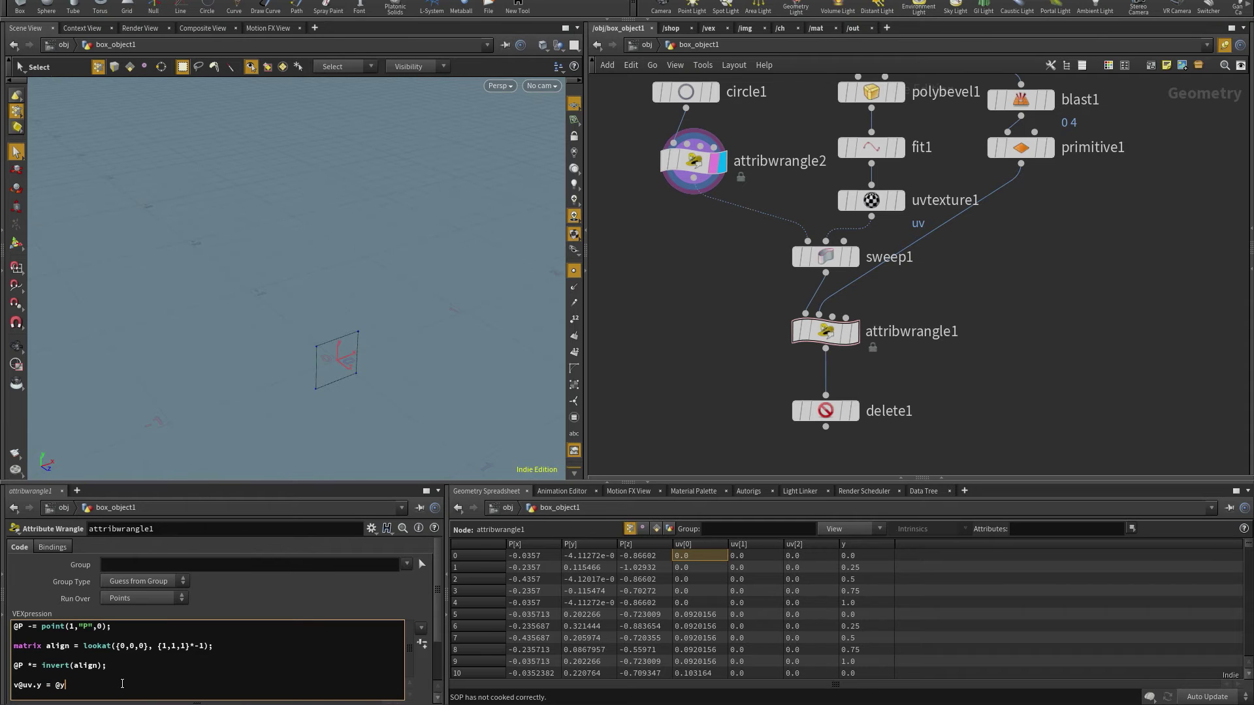
left_click(847, 332)
key("space+5")
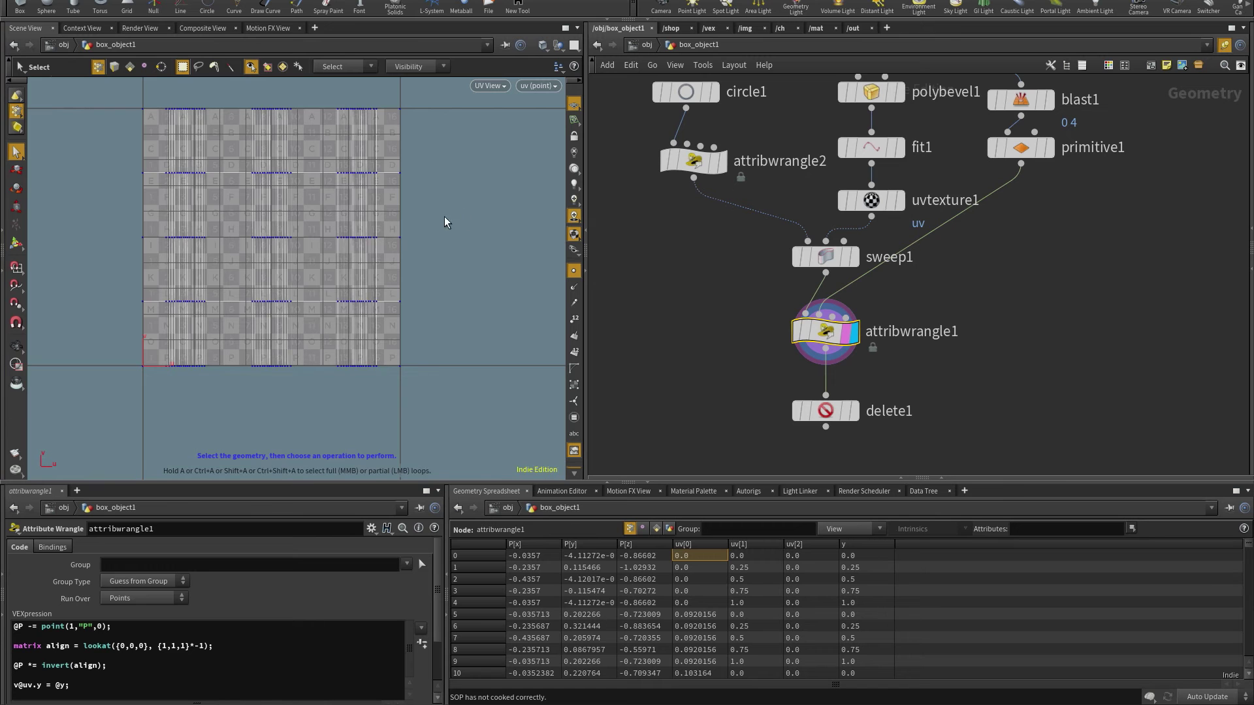
Step: Display the delete node and examine the trimmed geometry in the UV view and the perspective view
left_click(847, 411)
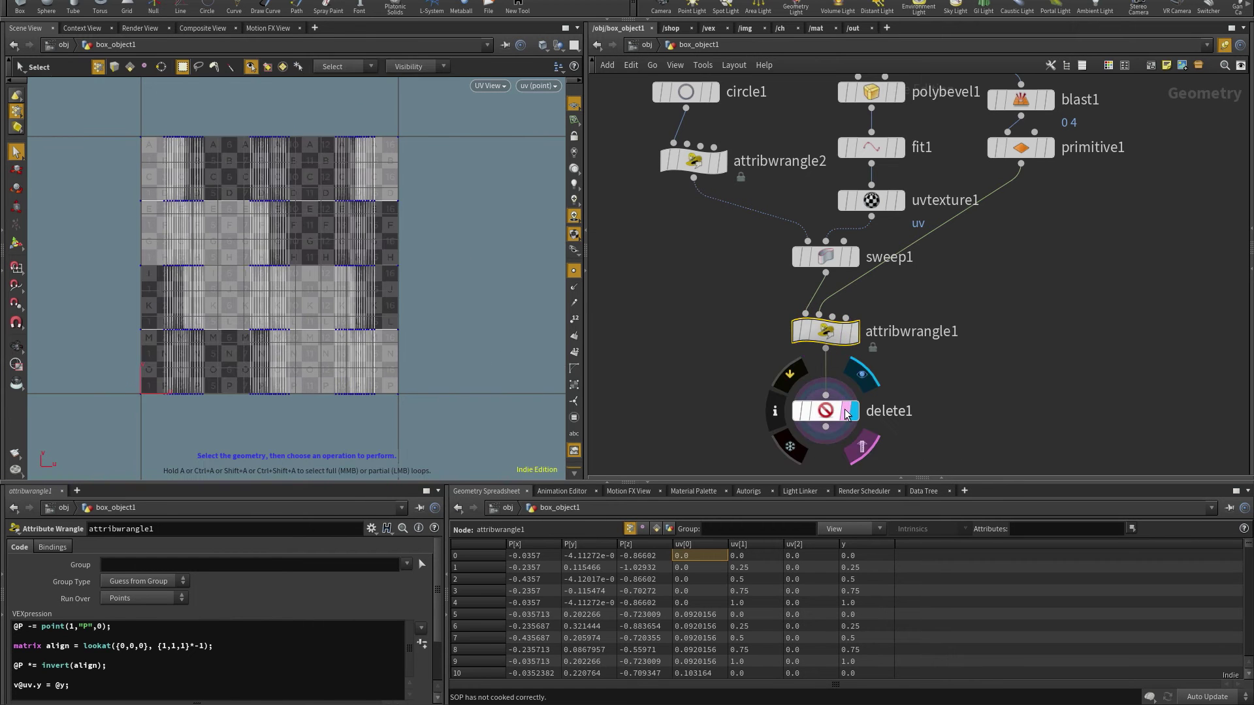
left_click(843, 412)
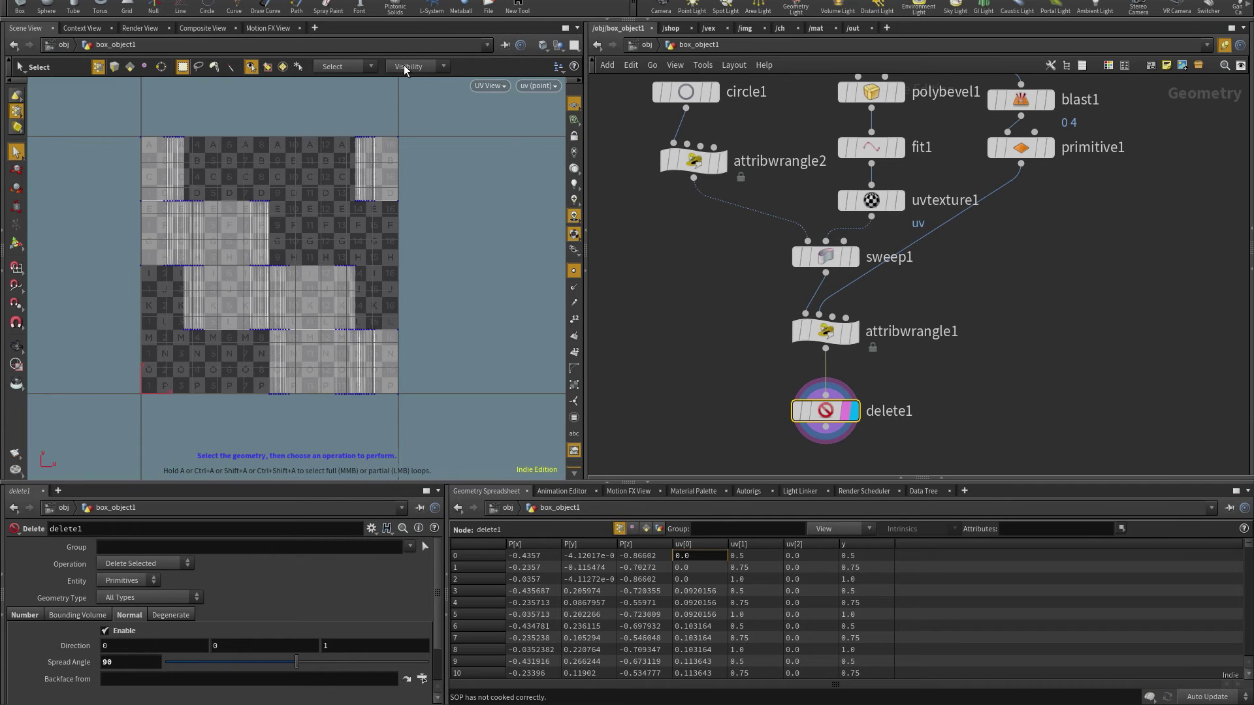
key("space+1")
left_click_drag(464, 324, 431, 287)
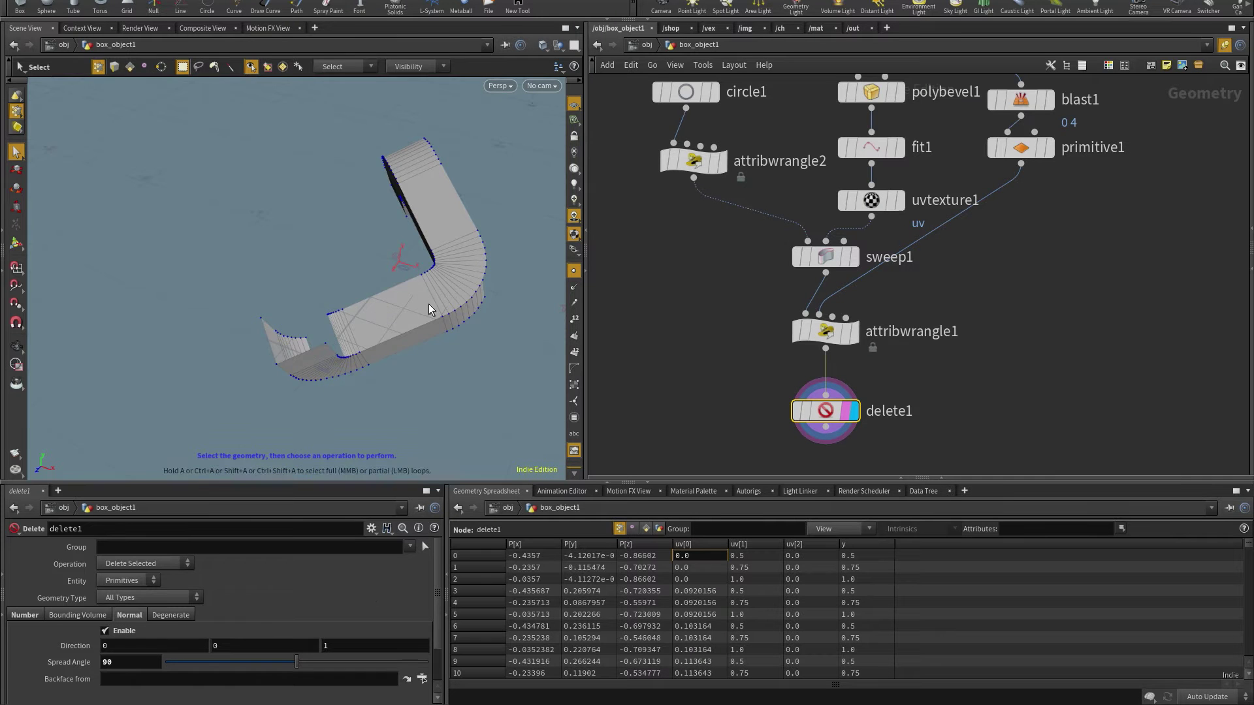
key("Escape")
left_click_drag(429, 303, 458, 294)
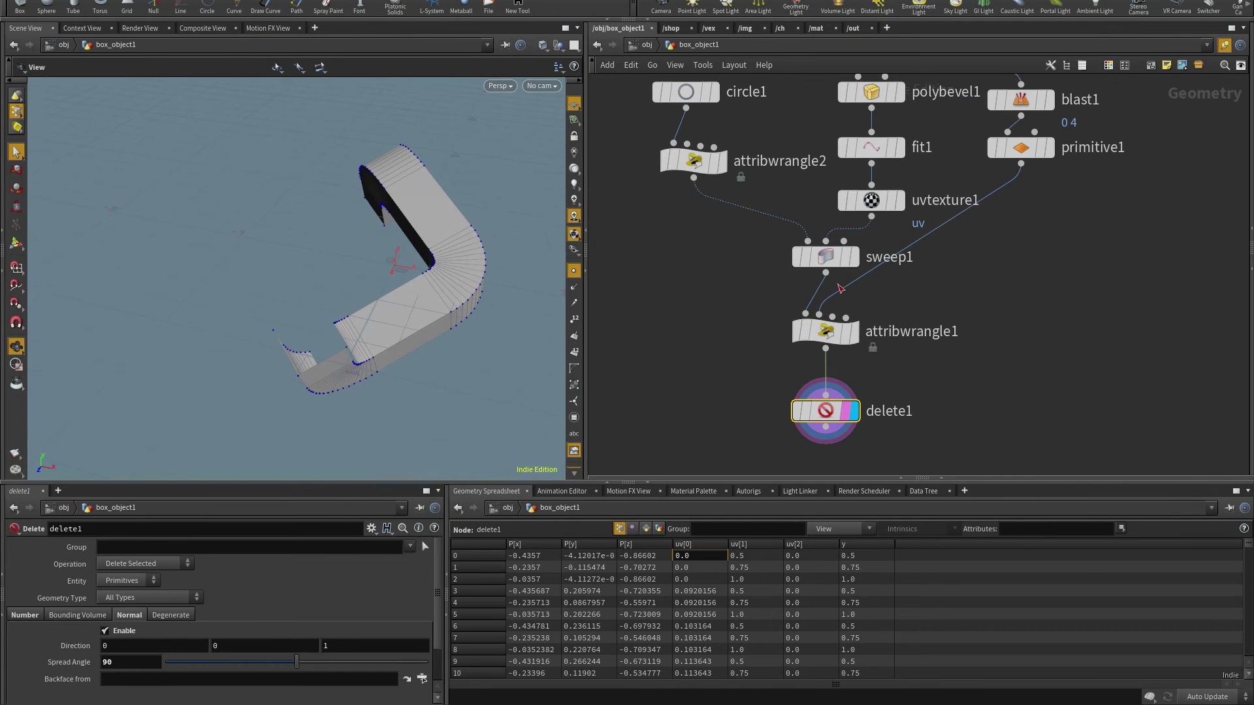
key("l")
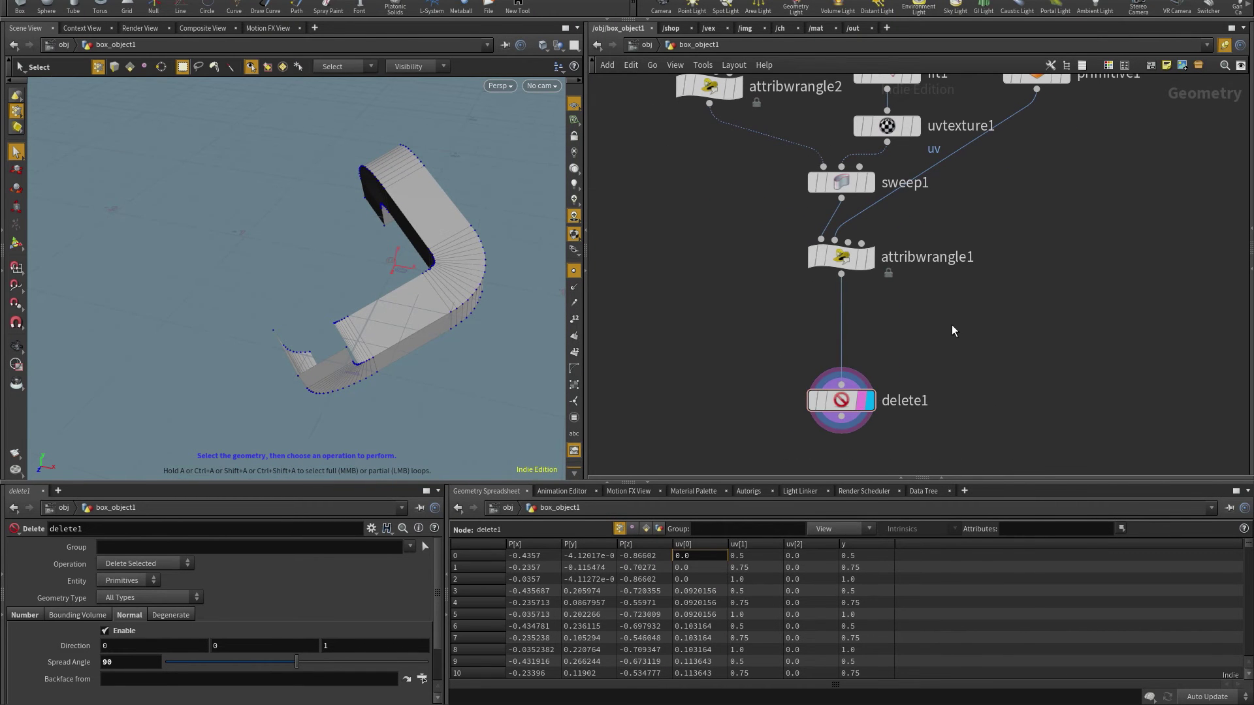
Step: Add a Group by Range node and insert it between the alignment wrangle and the delete node
key("Tab")
type("grou")
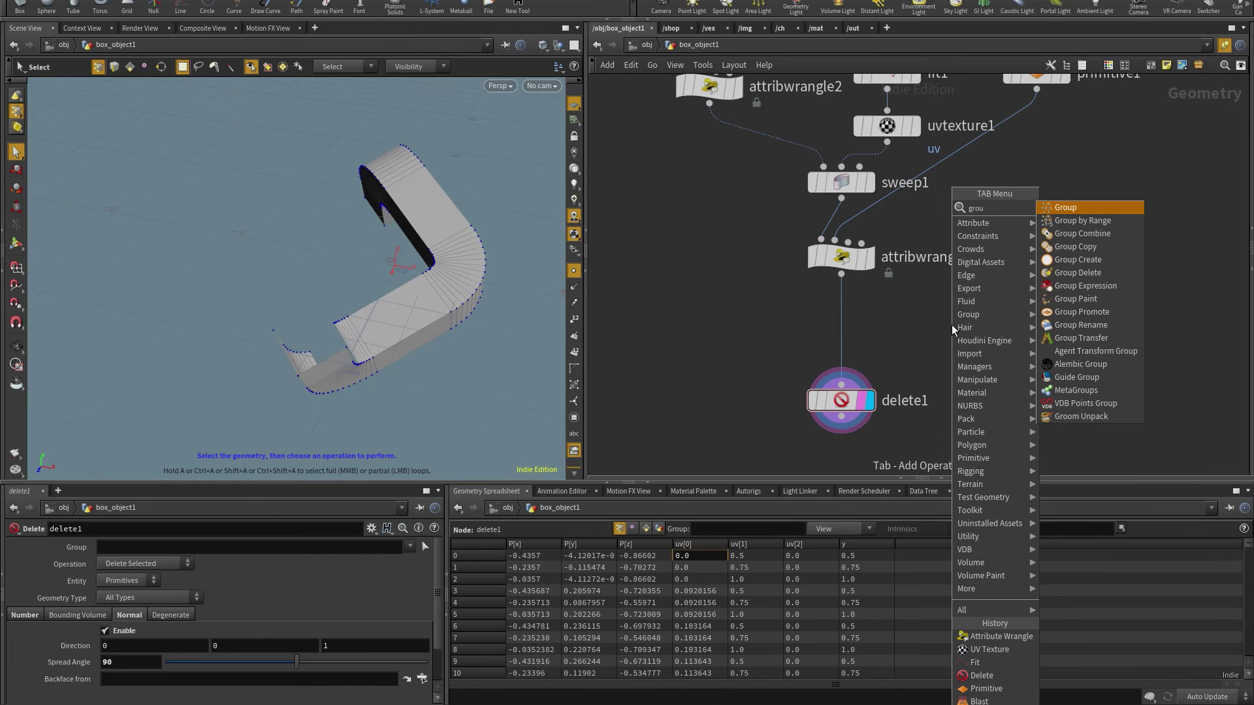
left_click(1084, 221)
left_click(874, 343)
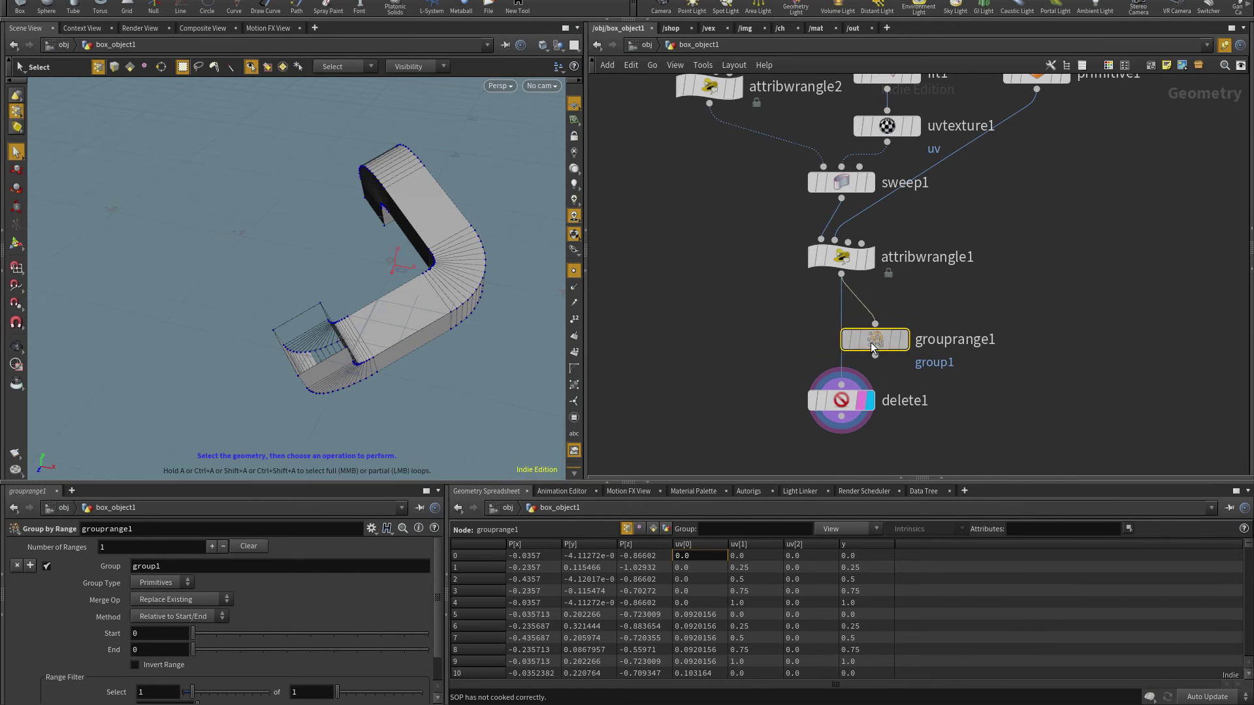
left_click_drag(874, 347, 840, 331)
left_click(842, 339)
left_click(841, 385)
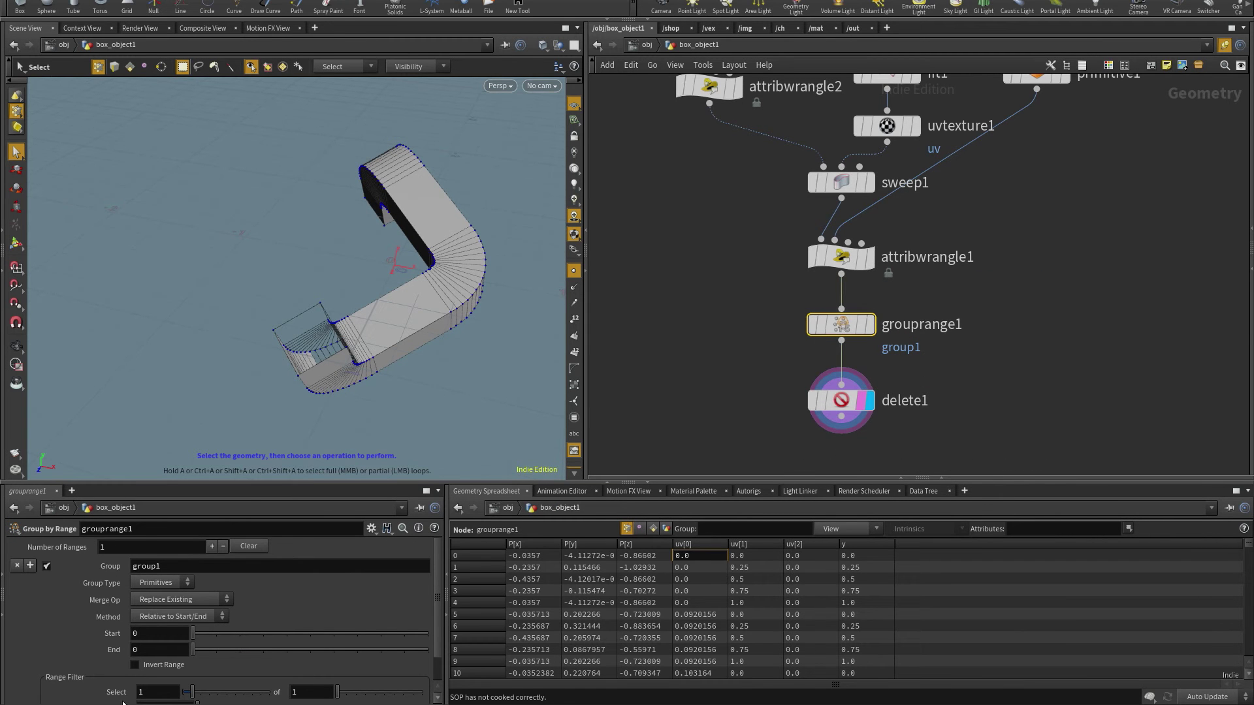
Step: Set the Group by Range filter to select 1 of 4 primitives and display the node
left_click_drag(337, 692, 365, 691)
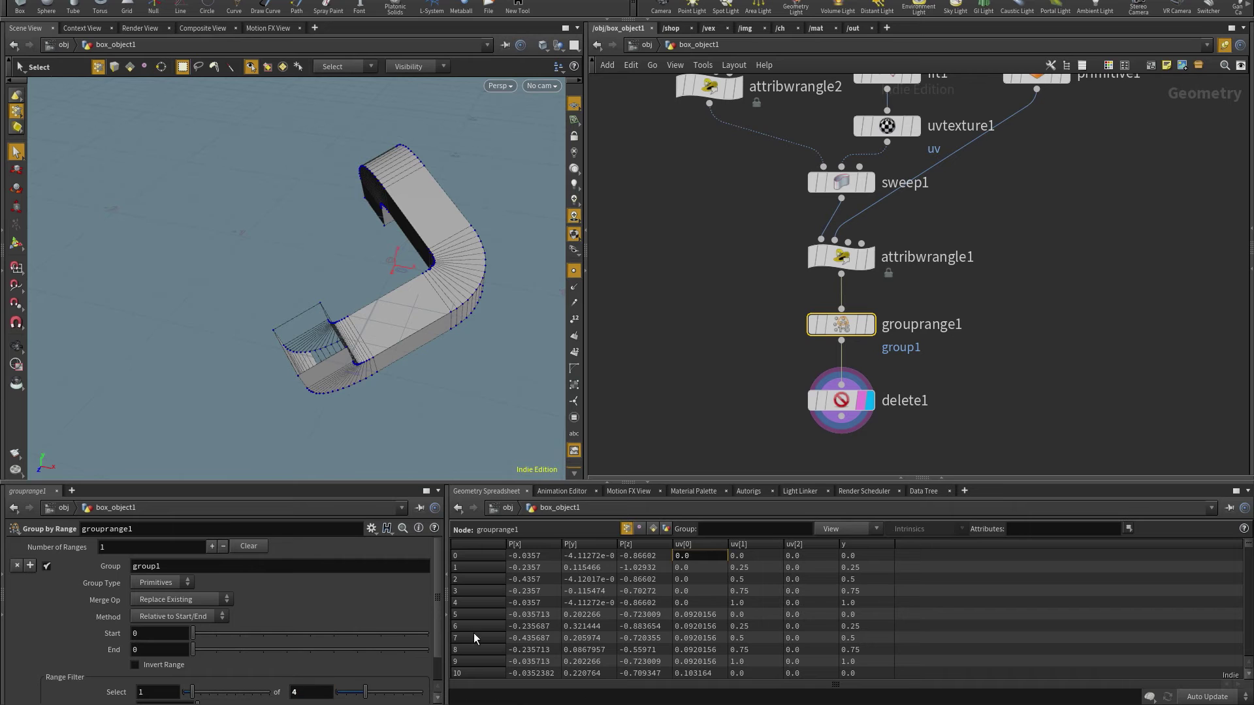
middle_click_drag(703, 198, 723, 335)
middle_click_drag(720, 188, 674, 55)
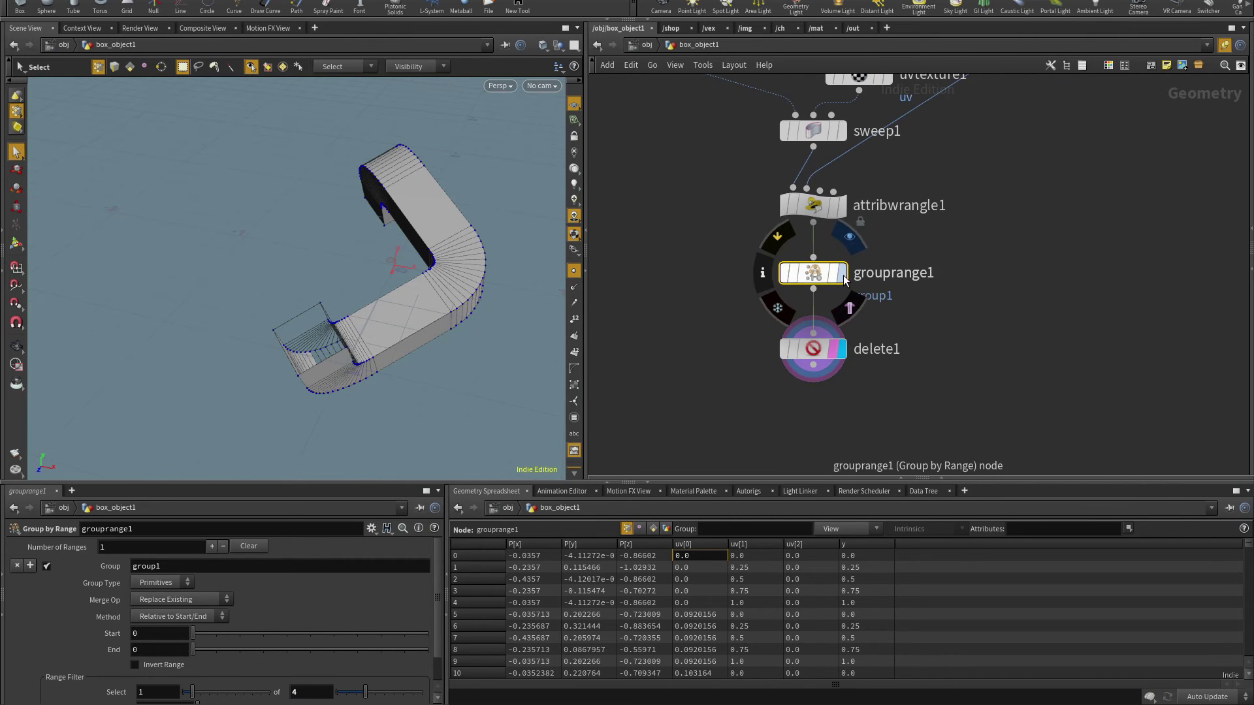
key("r")
key("Escape")
left_click_drag(392, 287, 427, 319)
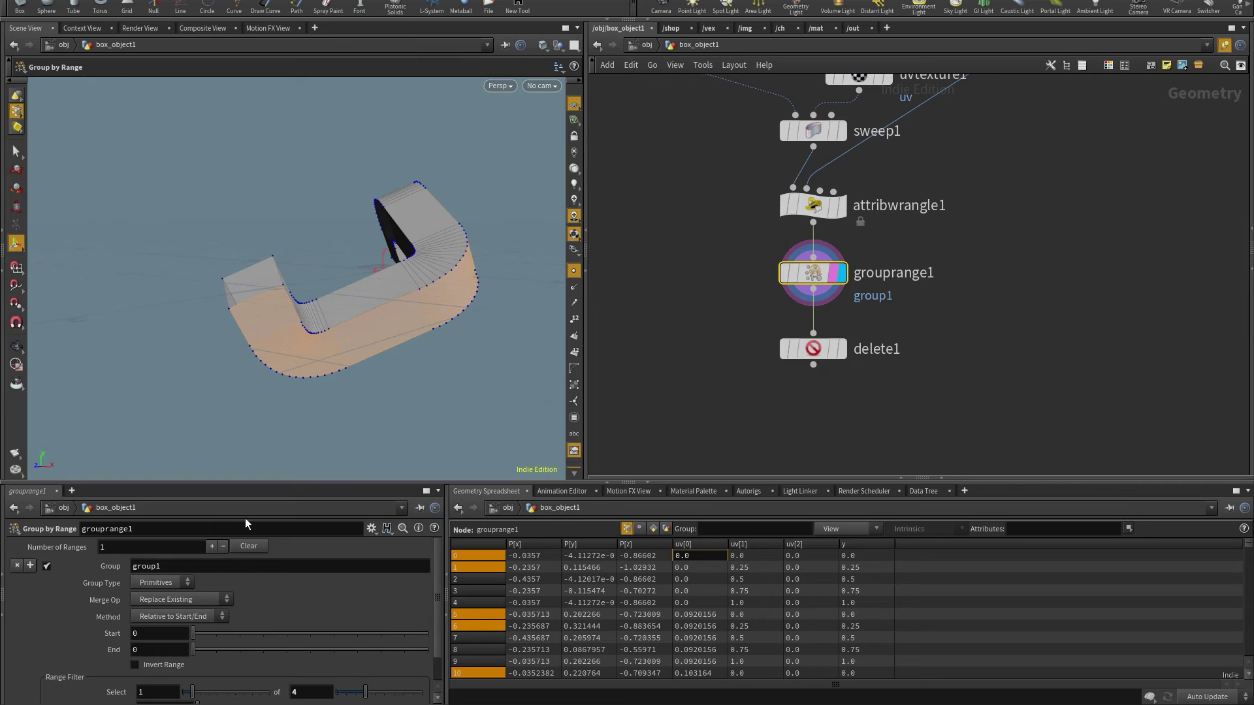
Step: Set the range filter's Offset to 1 and check which side of the sweep is grouped
scroll(169, 682, "down", 2)
left_click(136, 677)
type("1")
key("Return")
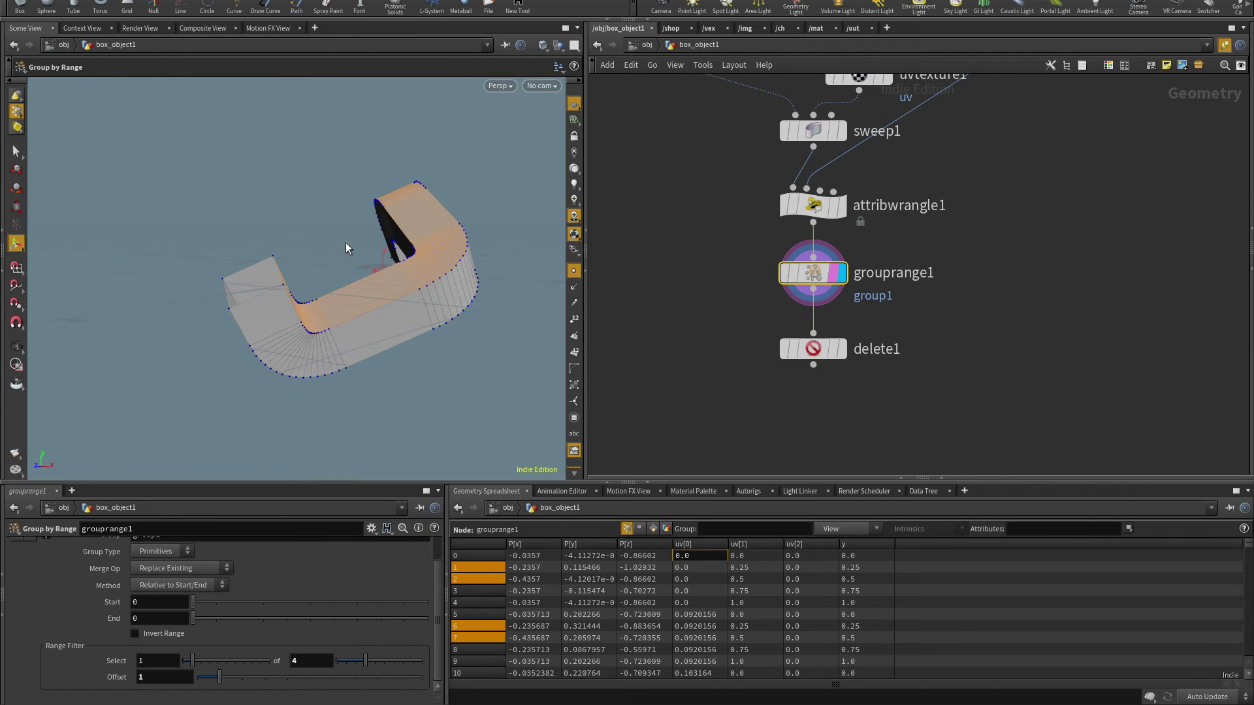
left_click_drag(347, 248, 414, 317)
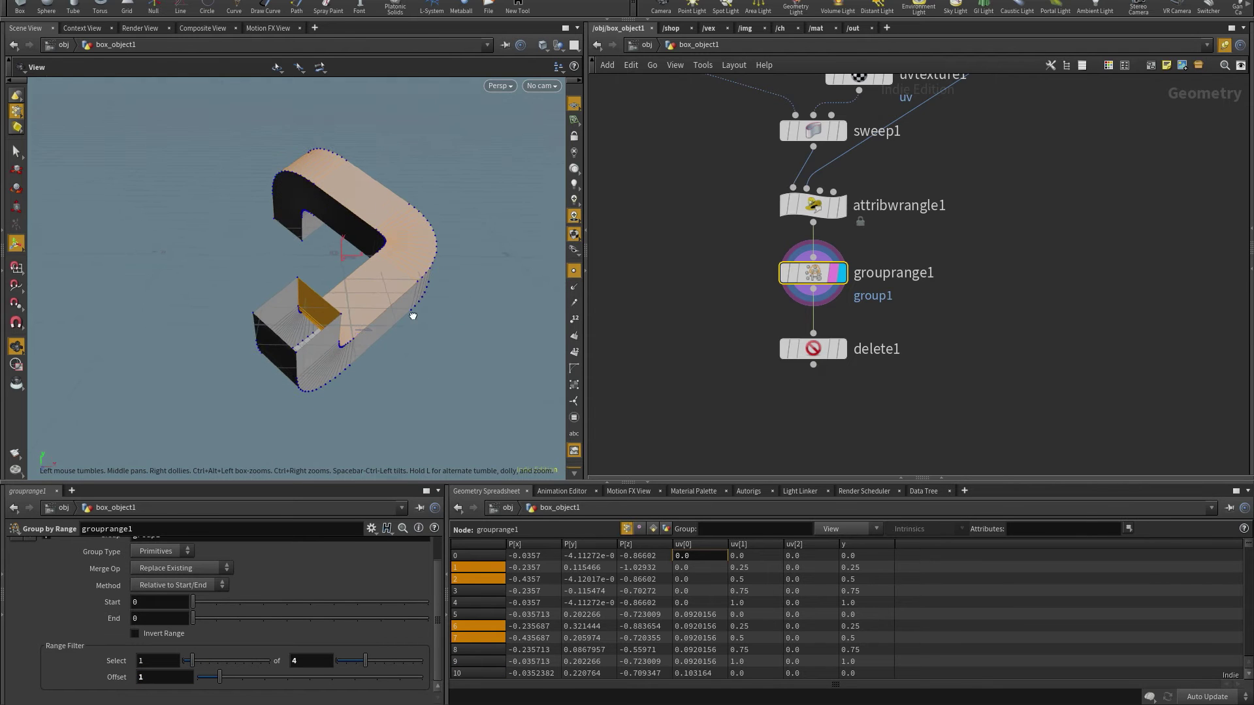
Step: Display the delete node and move it closer beneath the Group by Range node
left_click(842, 353)
left_click_drag(816, 349, 816, 330)
left_click_drag(392, 353, 320, 289)
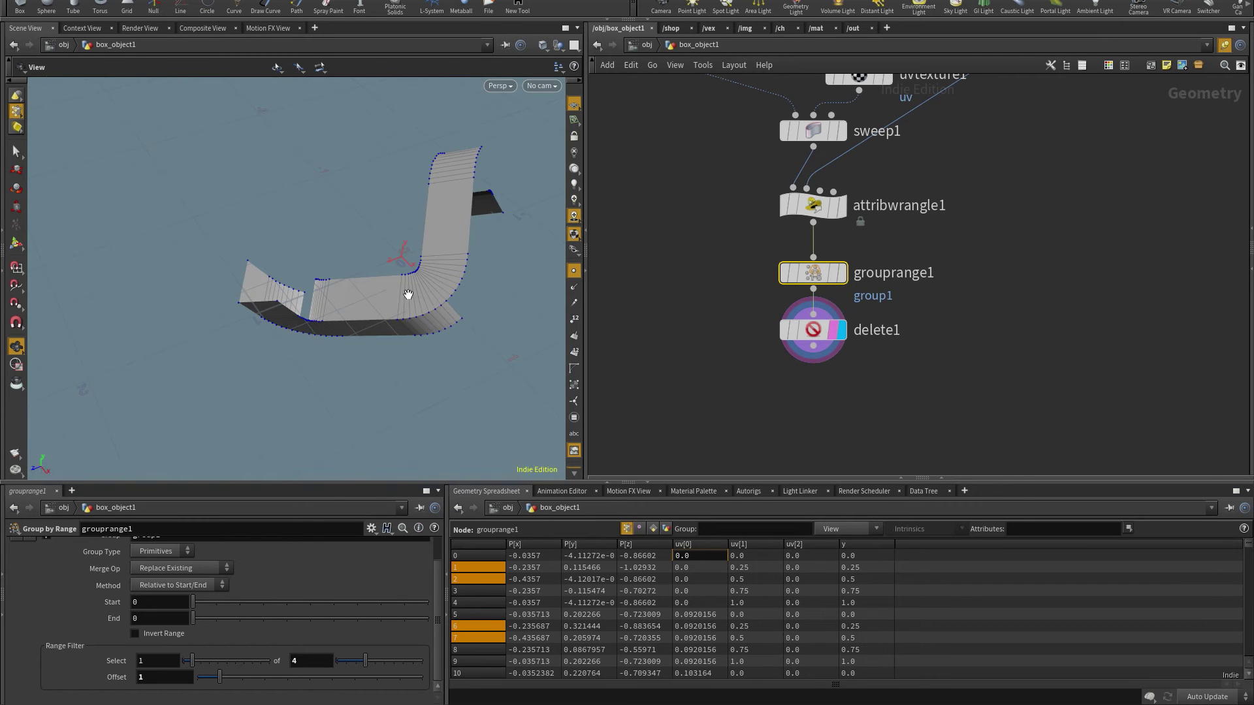
Step: Turn on group selection in the viewport, highlight group1 and examine its faces in the perspective and UV views
key("s")
key("9")
key("4")
left_click(426, 150)
key("Escape")
left_click_drag(269, 168, 353, 304)
left_click(813, 330)
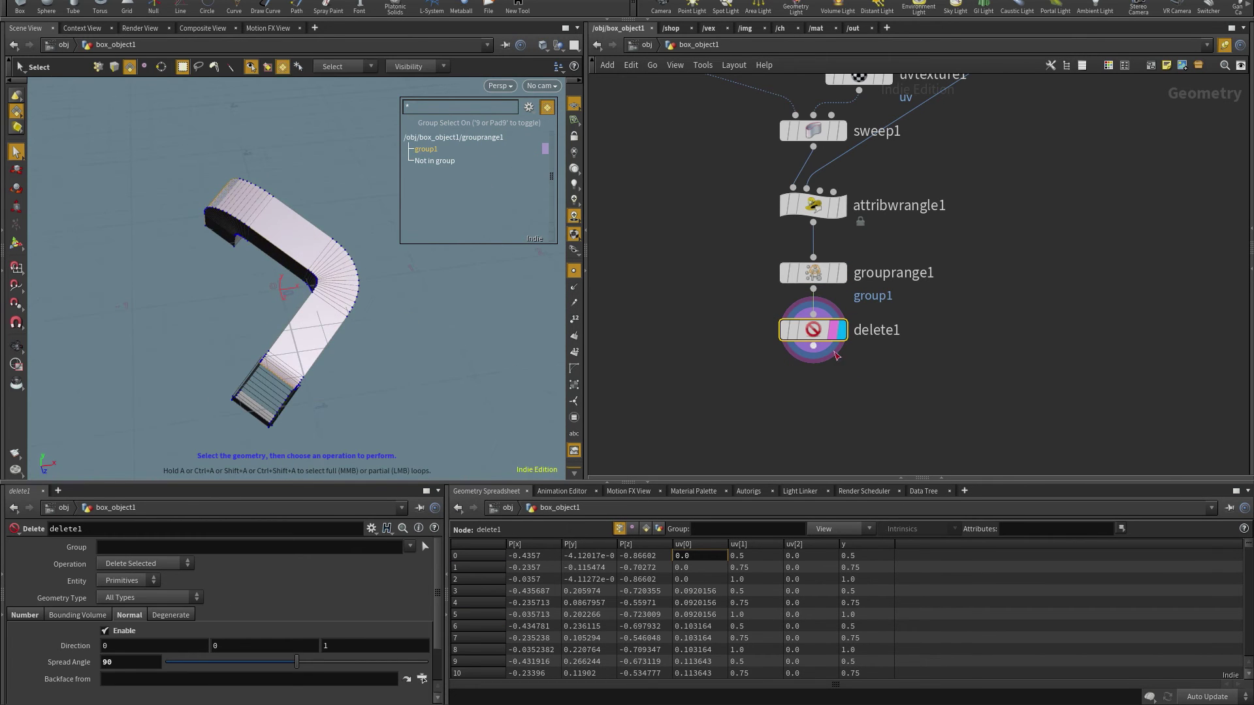
middle_click_drag(367, 299, 418, 318)
key("s")
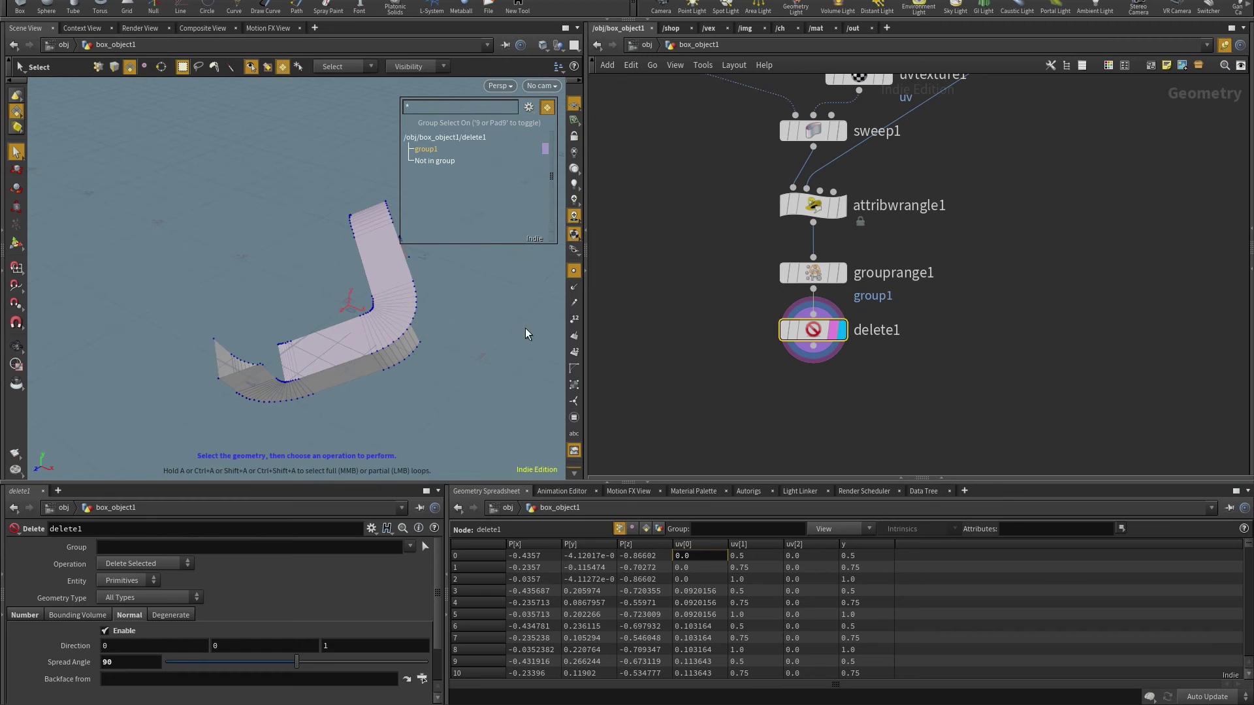
key("space+5")
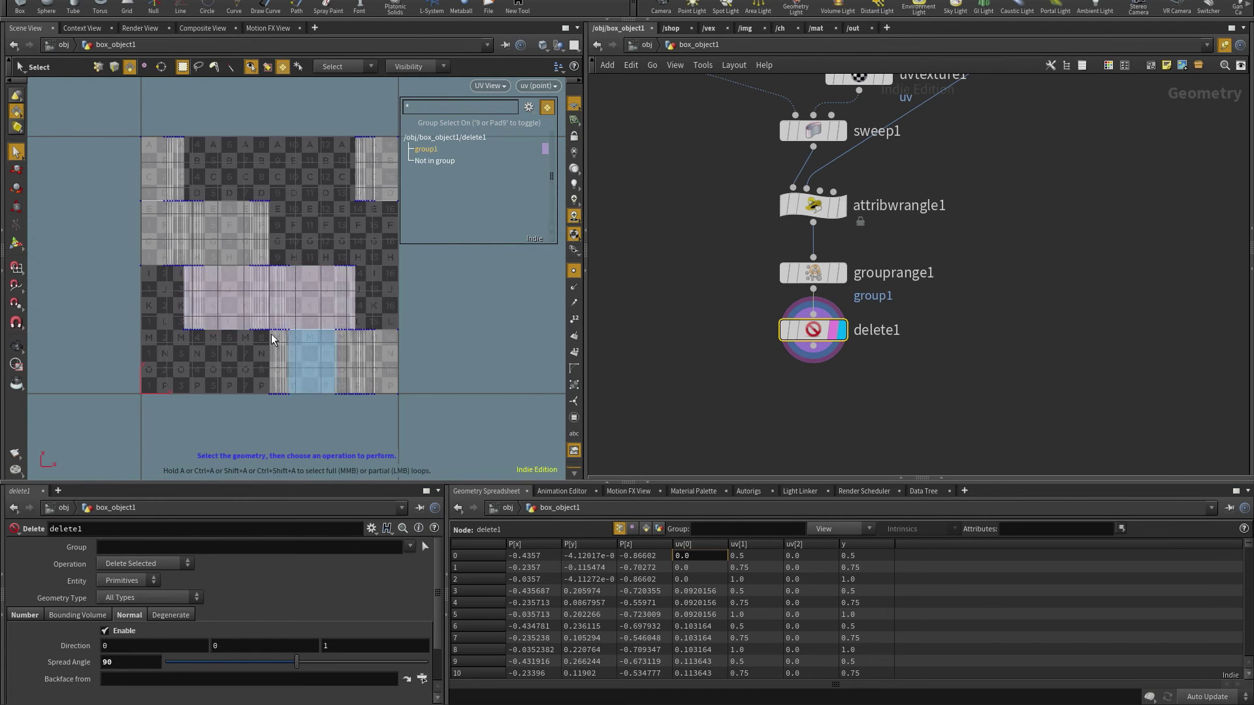
left_click_drag(849, 344, 573, 377)
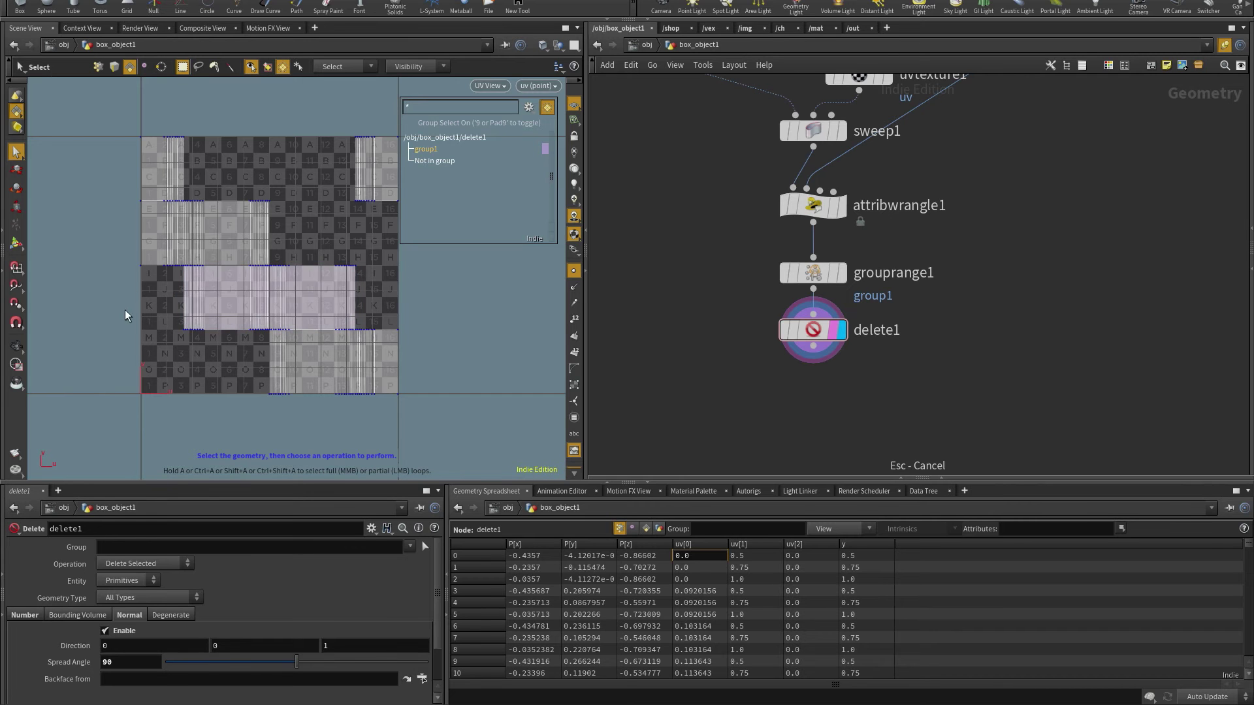
Step: Add a Split node below the delete node, display it and set its Group to group1
key("Tab")
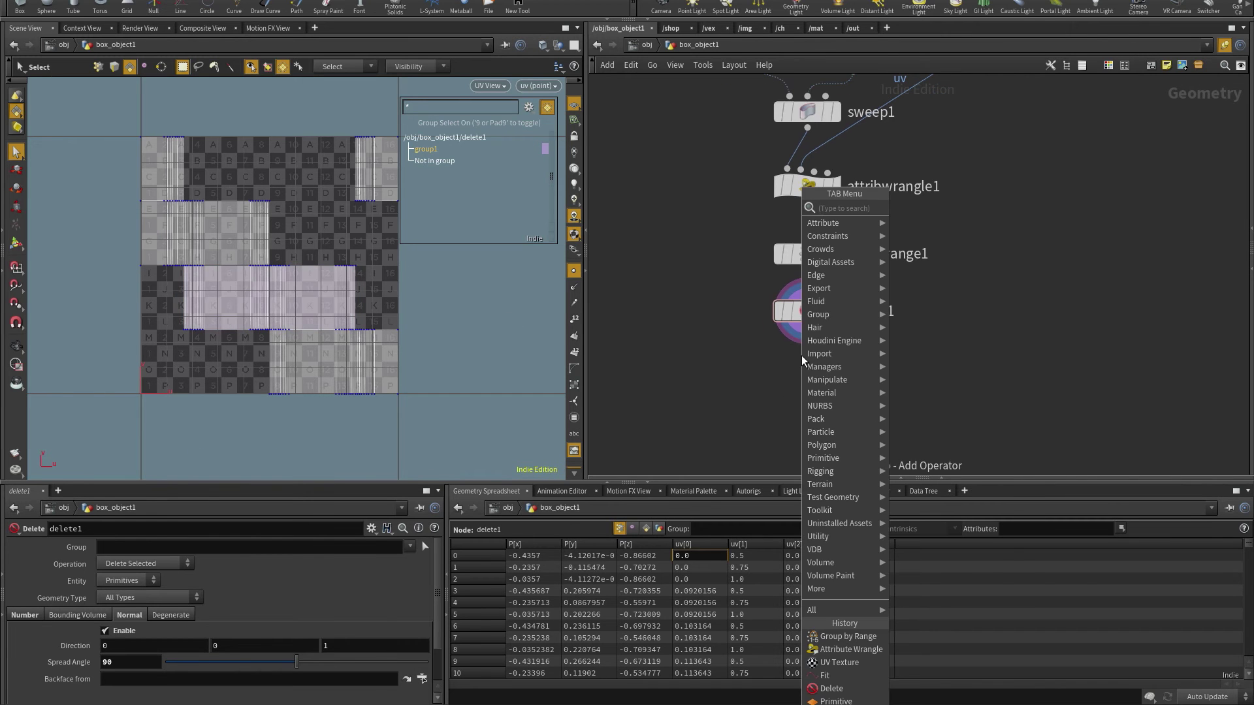
type("spli")
left_click(945, 205)
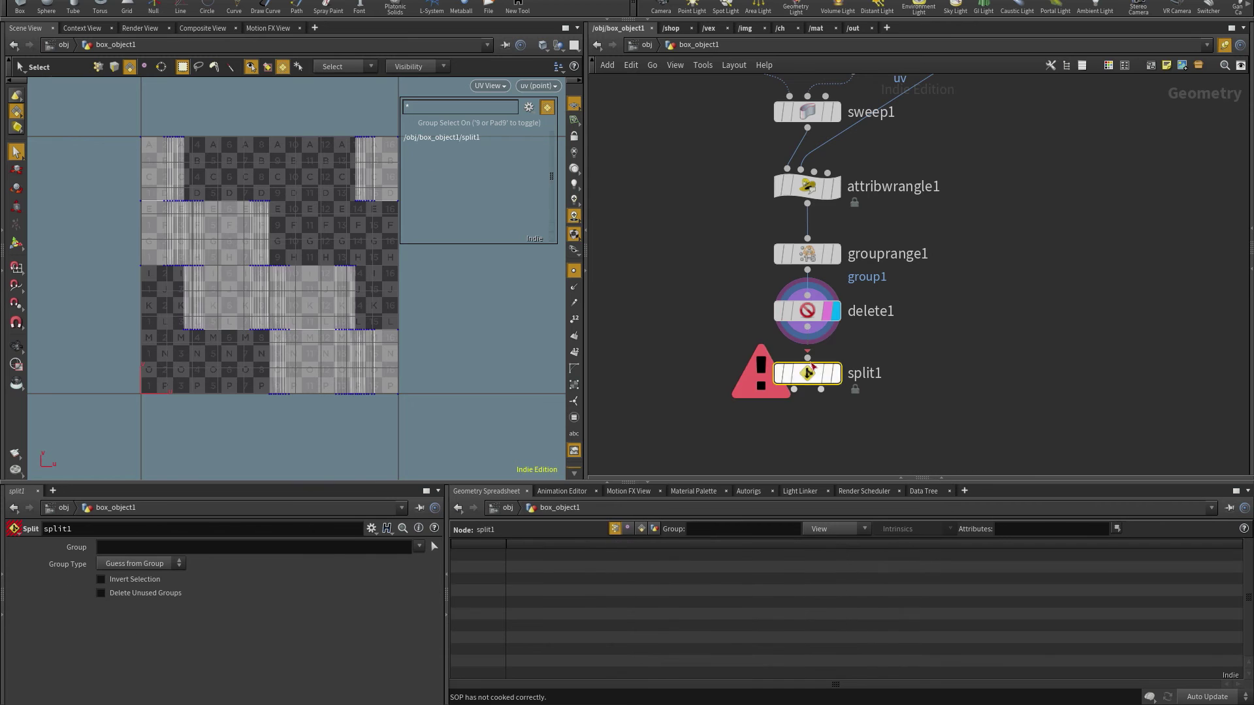
left_click(810, 356)
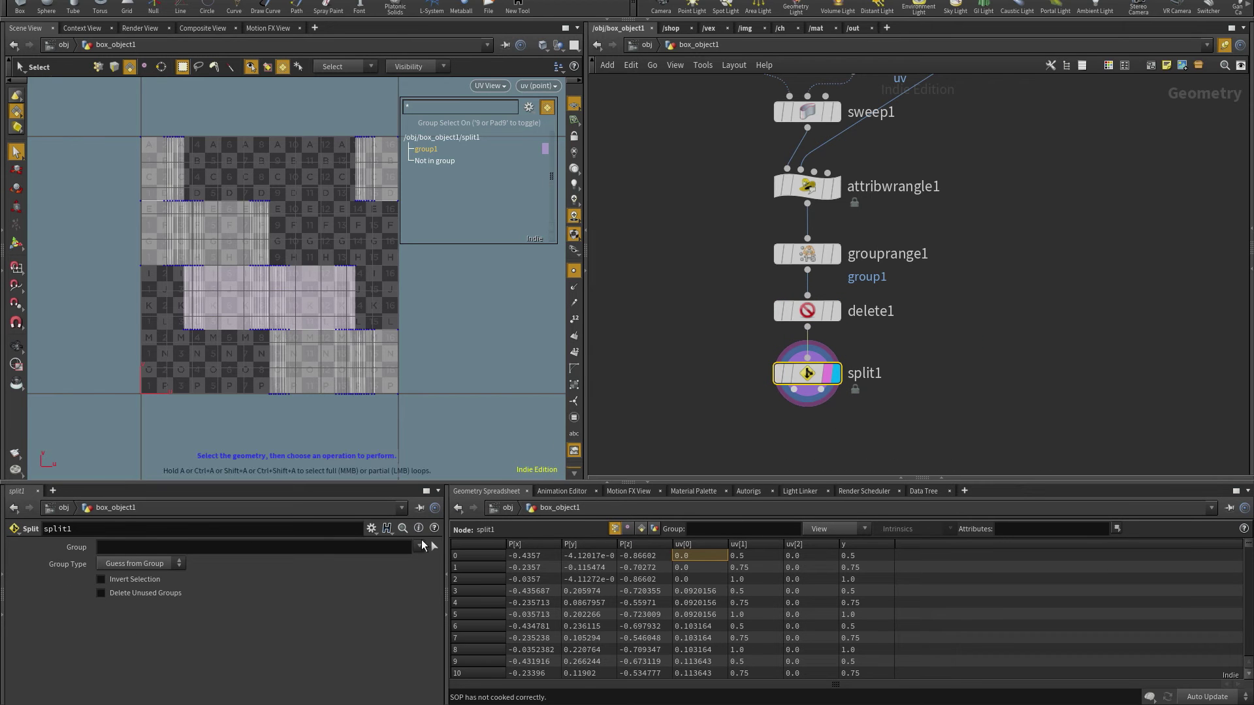
left_click(428, 561)
mouse_move(824, 385)
left_mouse_down()
mouse_move(775, 382)
mouse_move(826, 382)
left_mouse_up()
Step: Add a UV Layout node, connect it to the split's first output and display it
key("Tab")
type("uv")
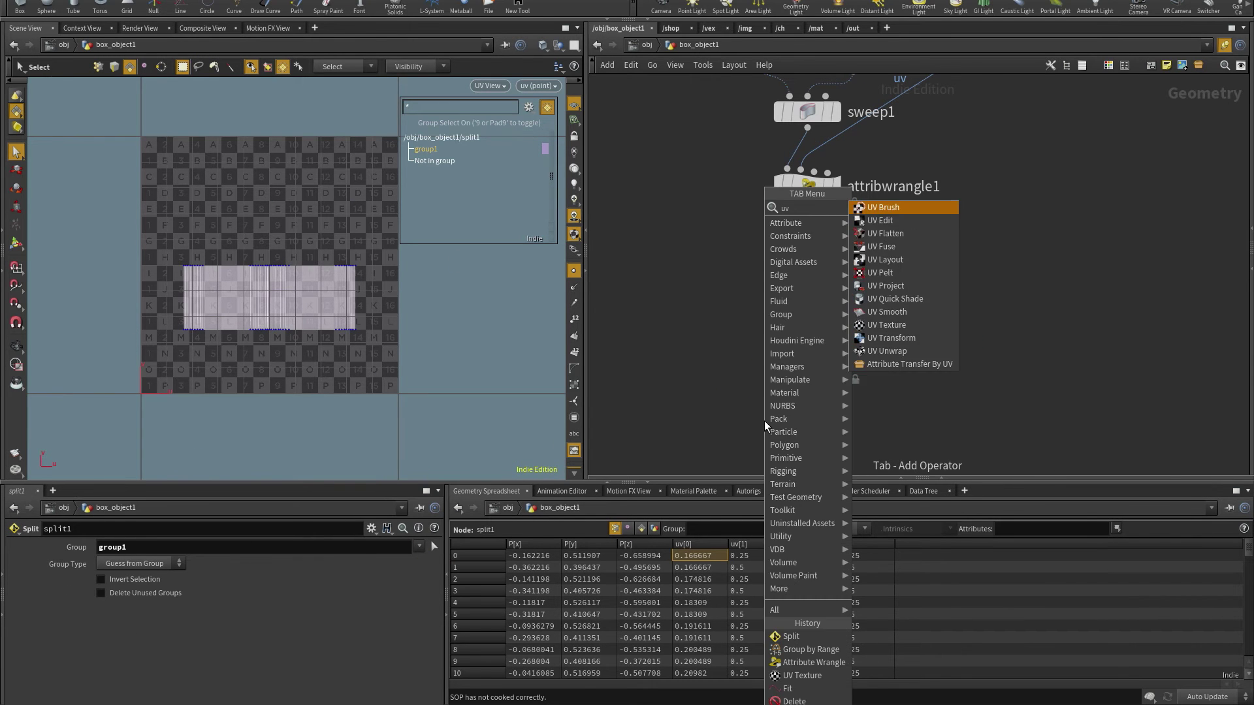
left_click(940, 261)
left_click(780, 429)
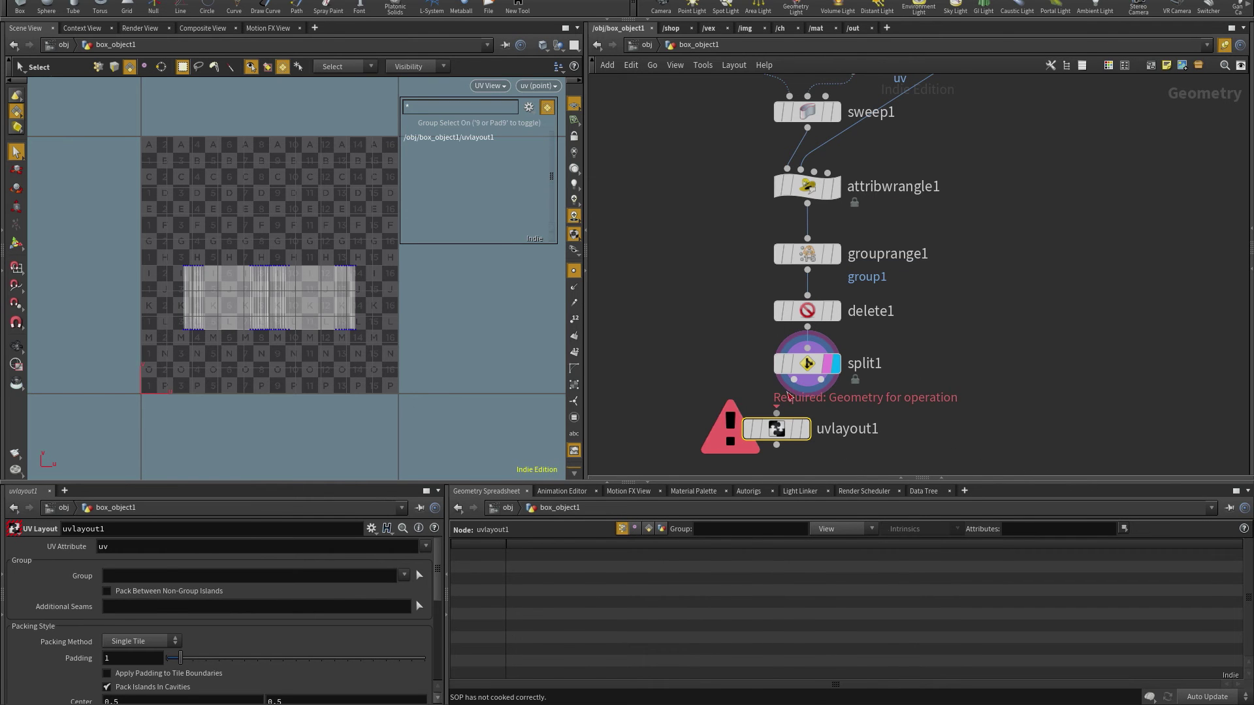
left_click(807, 431)
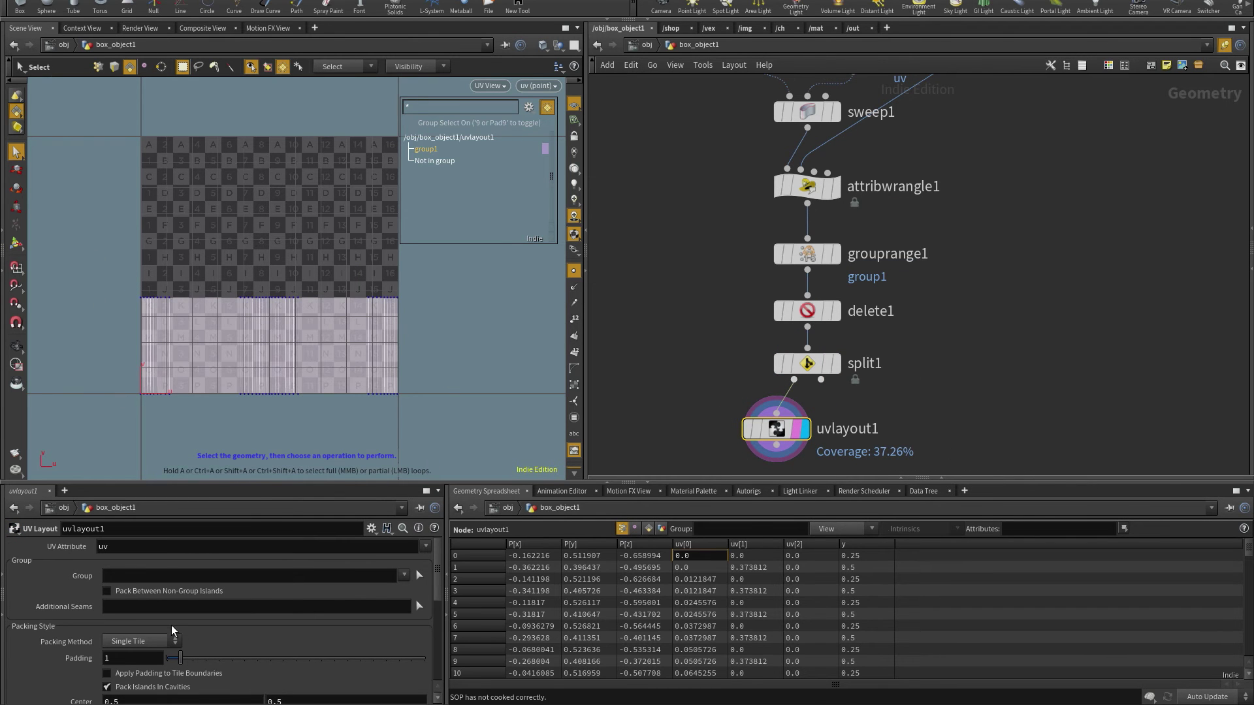
Step: Try a Scale Error Tolerance of 1e-06 on the UV Layout node and undo it to compare the island's border
scroll(172, 630, "down", 6)
double_click(124, 691)
type("1e-06")
key("Return")
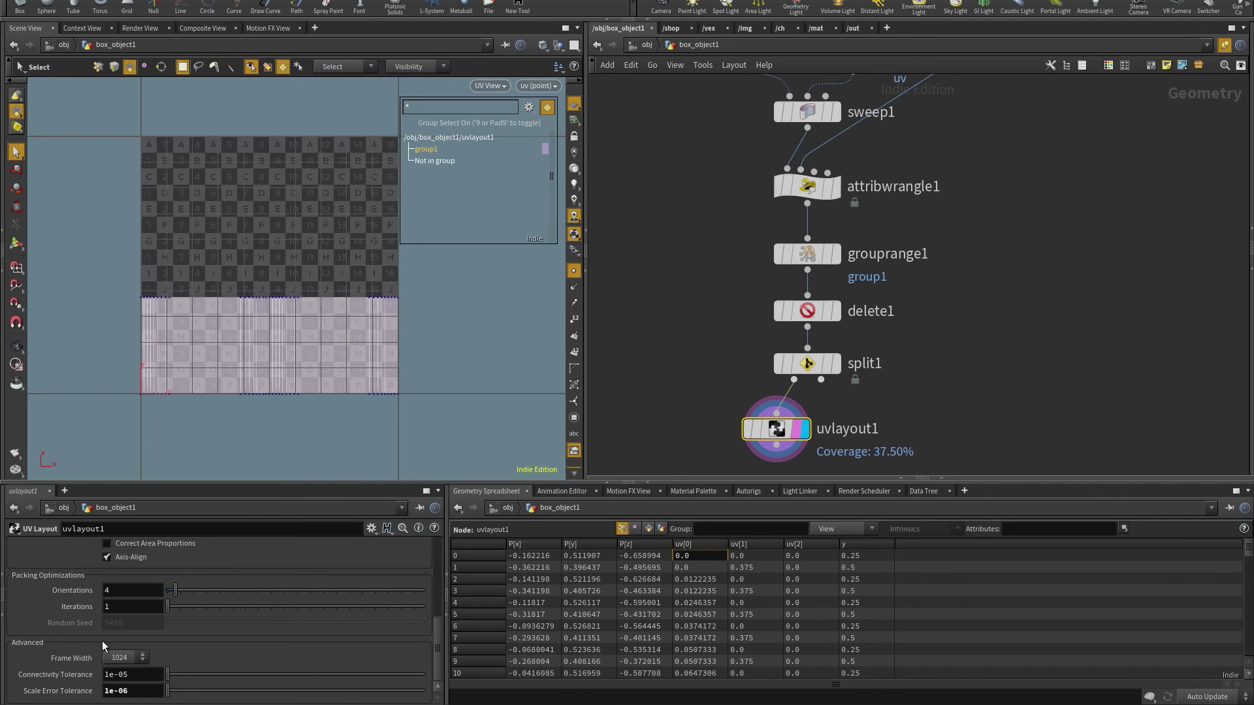
scroll(389, 333, "up", 8)
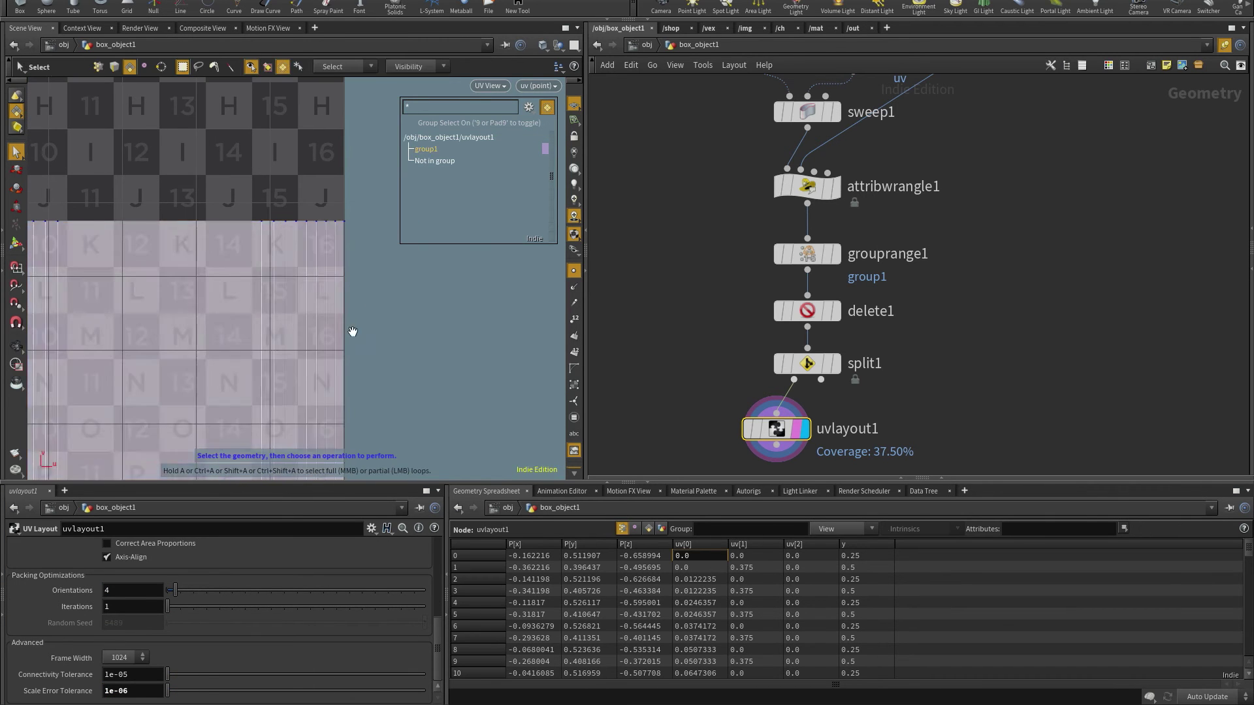
middle_click_drag(353, 331, 355, 276)
key("ctrl+z")
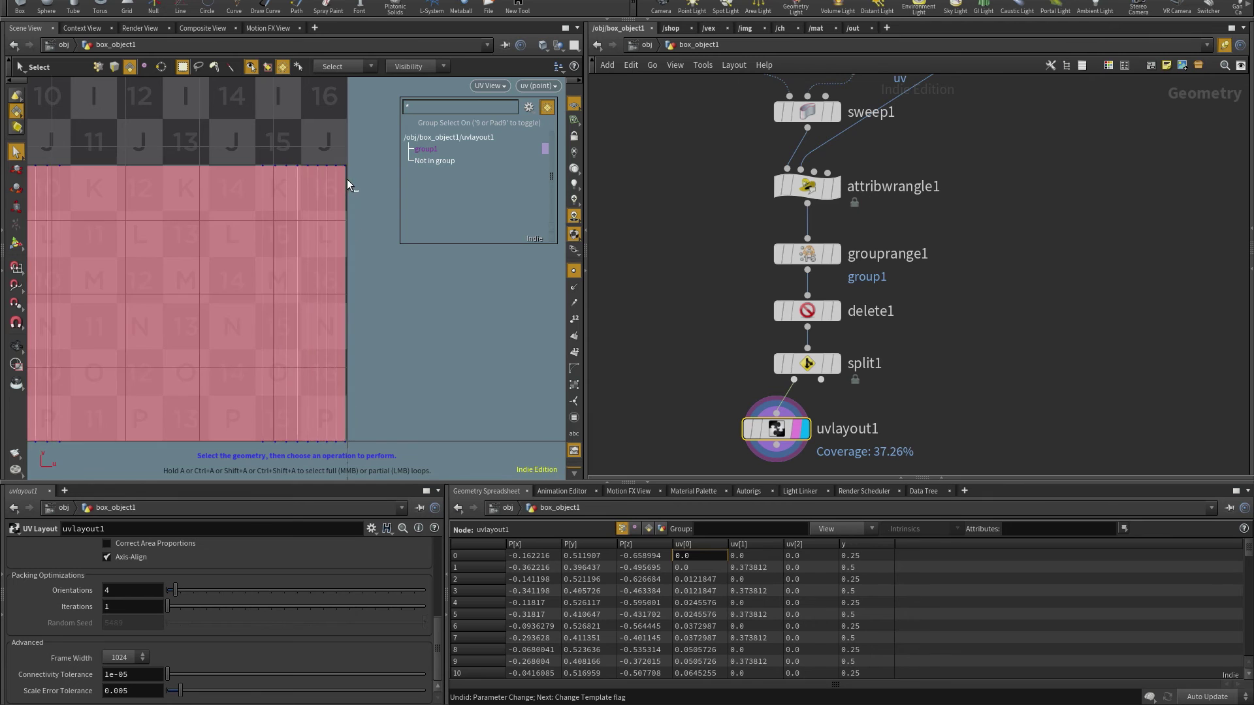
scroll(340, 176, "up", 6)
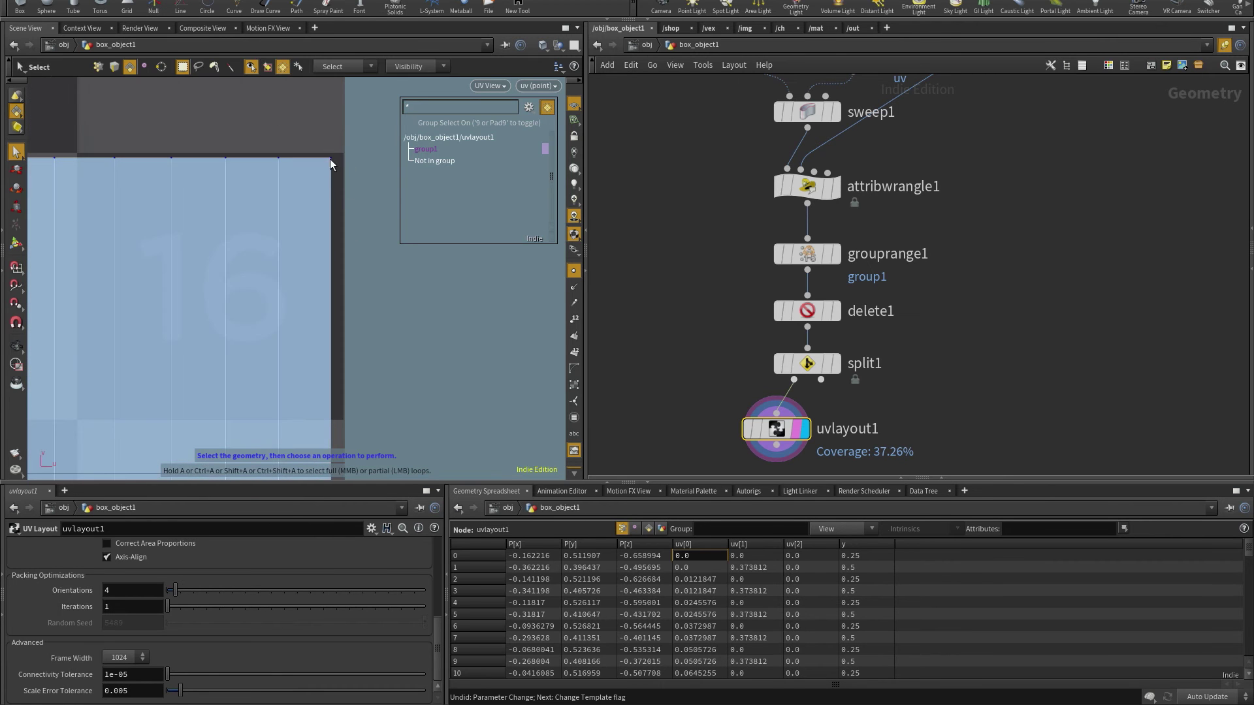
Step: Set the UV Layout's Scale Error Tolerance to 1e-06 and check the whole island in the UV tile
left_click(130, 691)
type("1e-06")
key("Return")
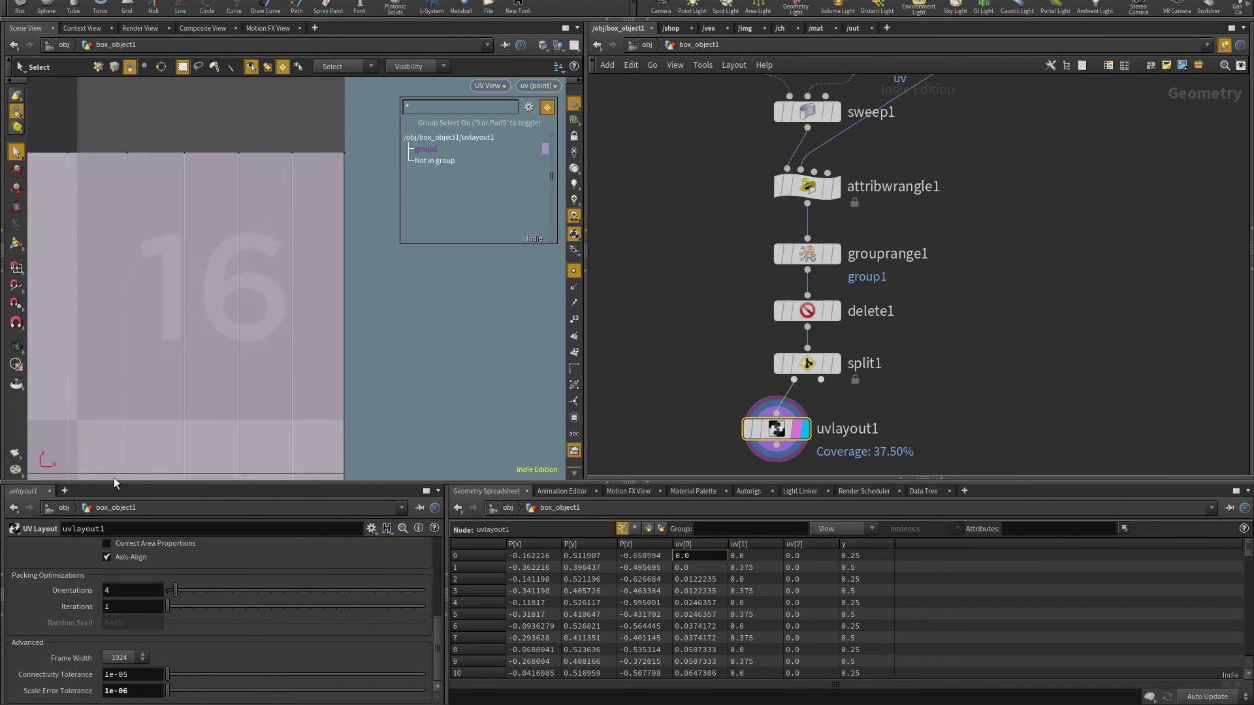
key("space")
scroll(331, 238, "down", 6)
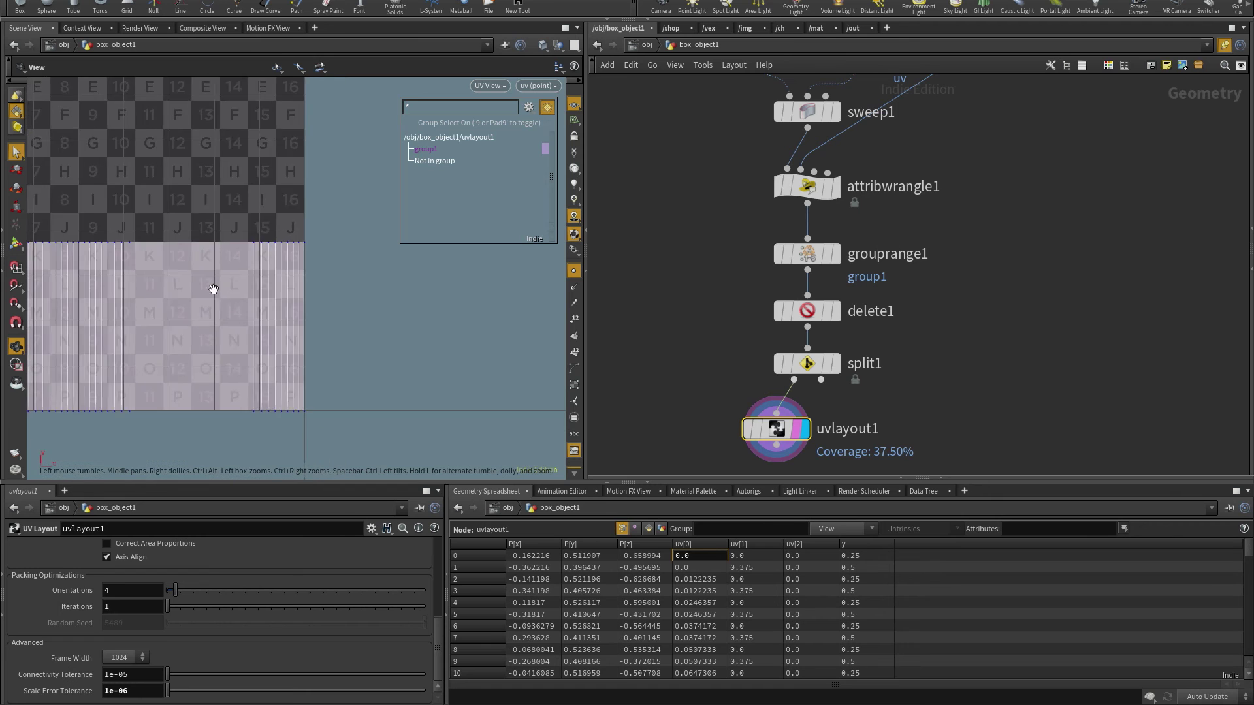
scroll(214, 289, "down", 3)
left_click_drag(285, 229, 333, 235)
scroll(829, 382, "up", 2)
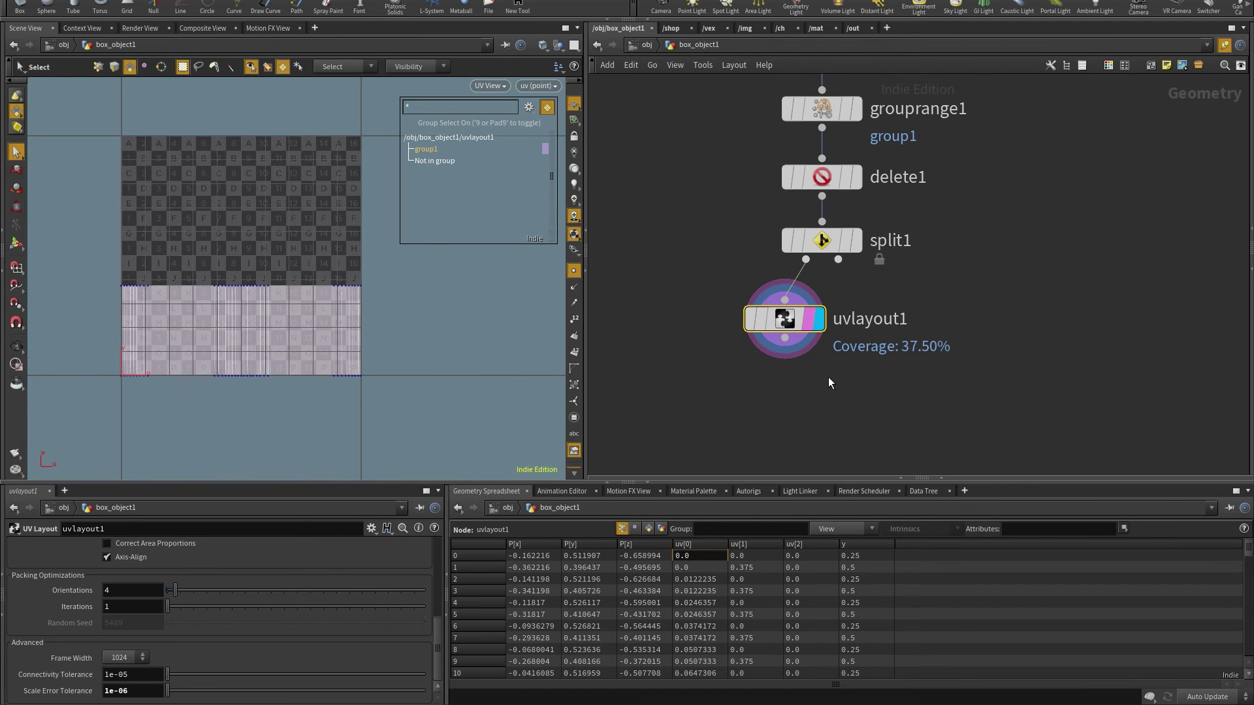
Step: Add a Merge node combining the UV Layout output with the split's second output, and display it
key("Tab")
type("merge")
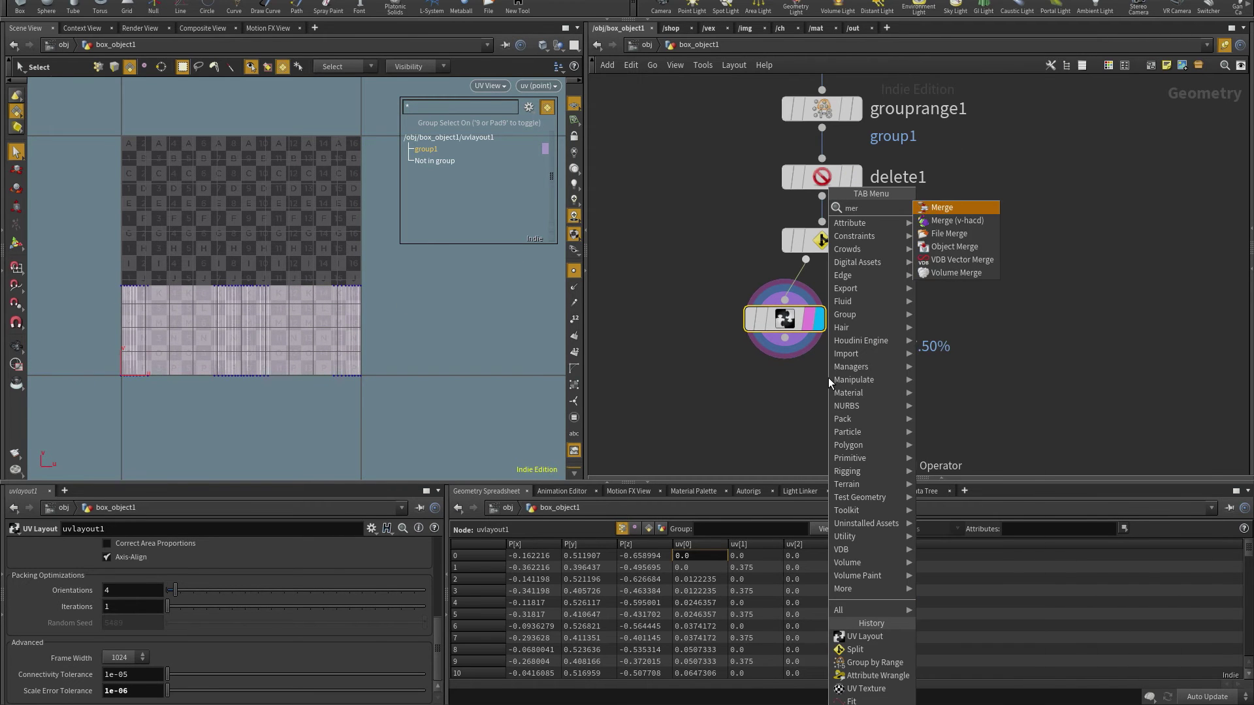
key("Return")
left_click(835, 384)
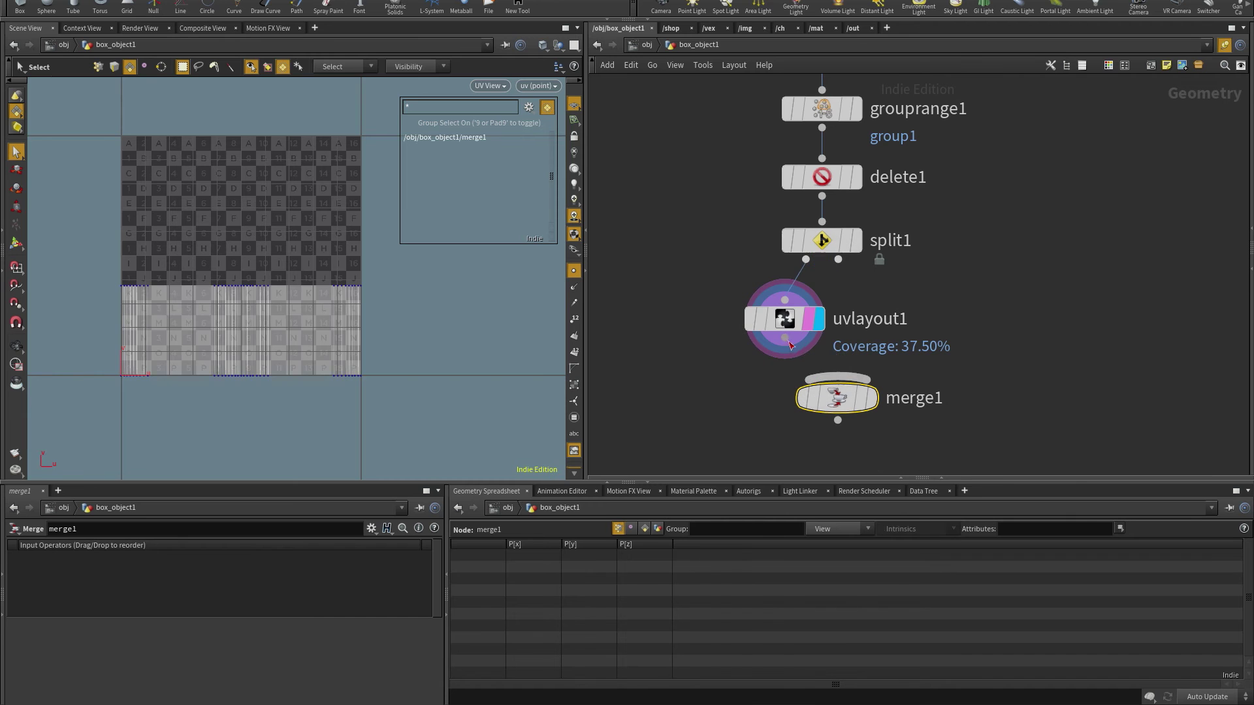
left_click_drag(838, 259, 838, 386)
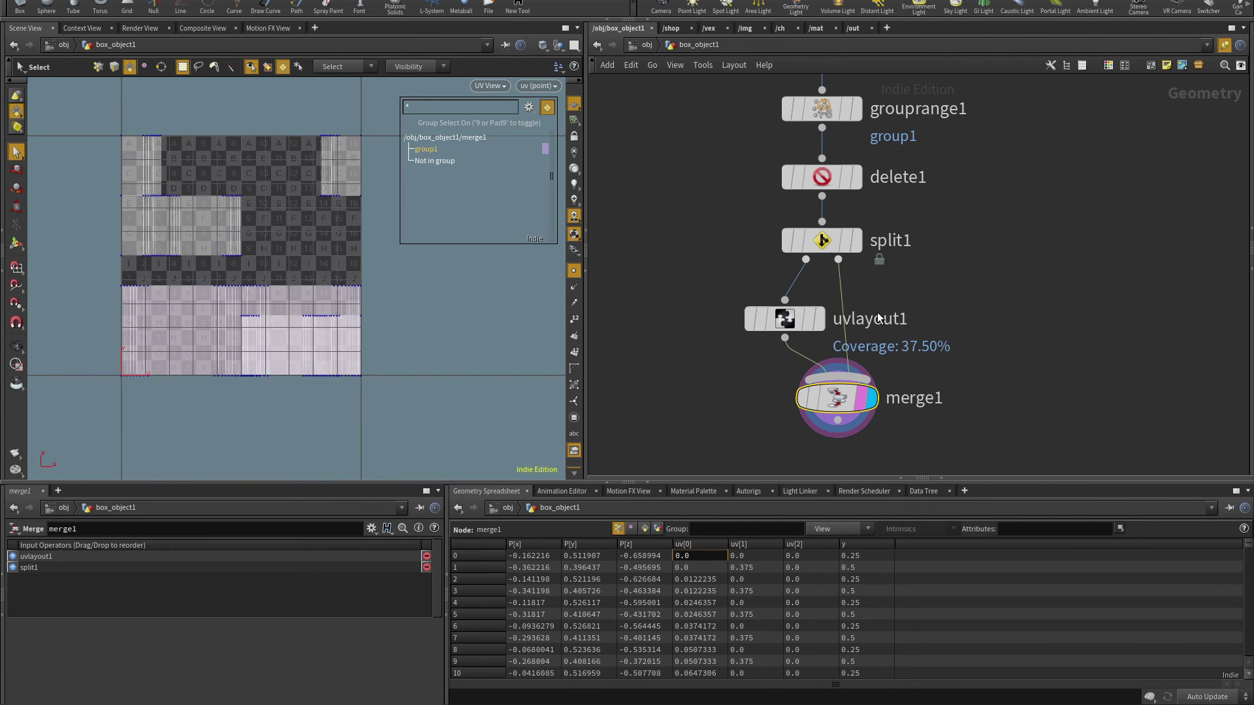
Step: Create a camera from the front view of the merged triangle and reset its X and Y translation to 0
key("u")
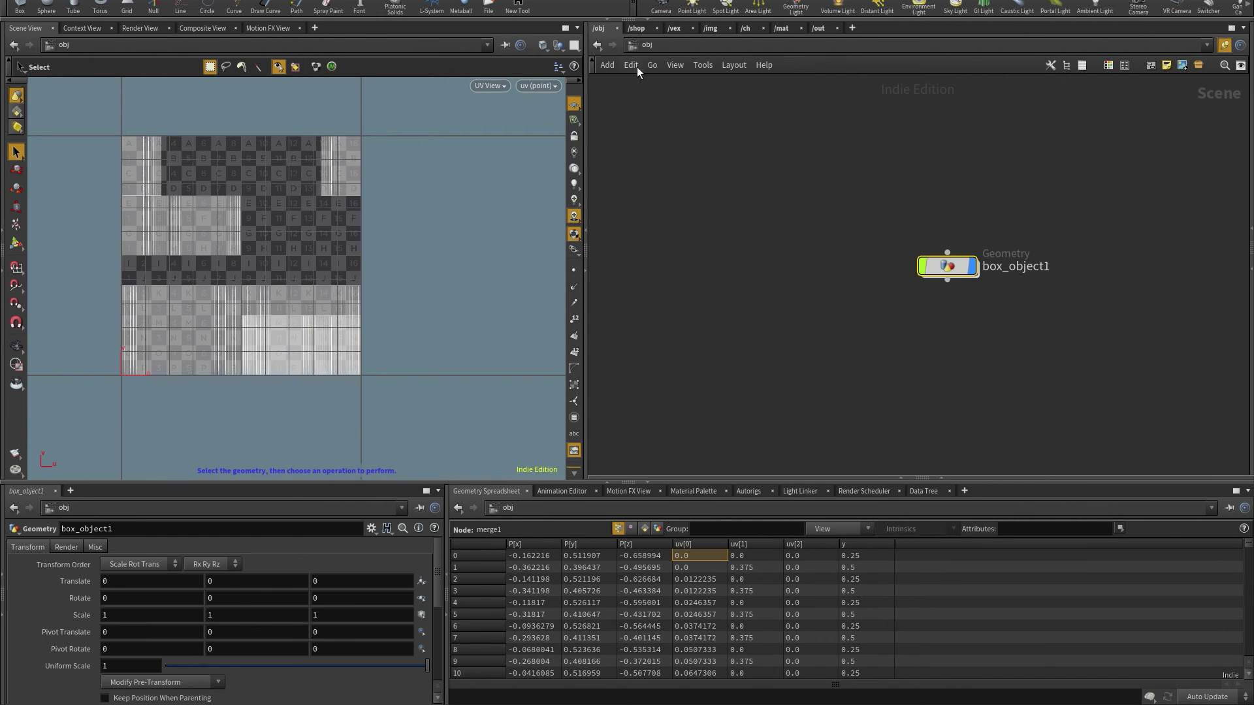
double_click(943, 265)
key("space+1")
left_click_drag(299, 294, 461, 335, "alt")
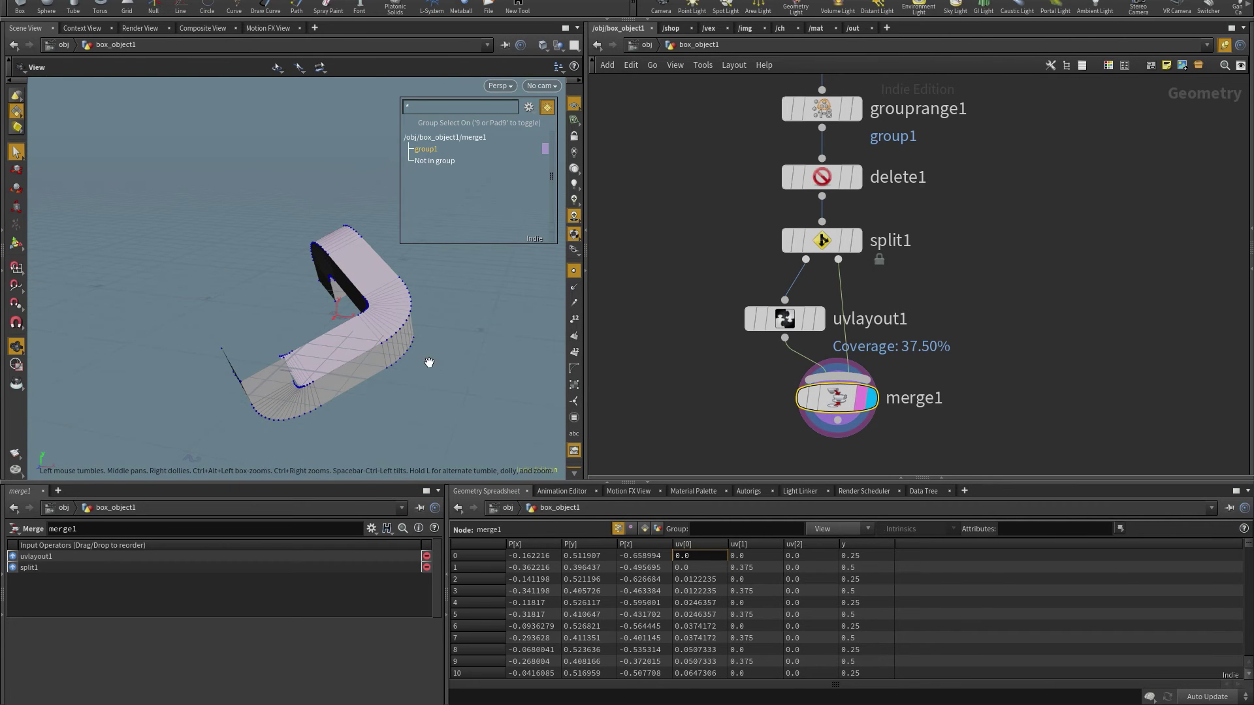
key("space+3")
scroll(428, 374, "down", 3)
scroll(418, 377, "up", 2)
scroll(365, 274, "down", 4)
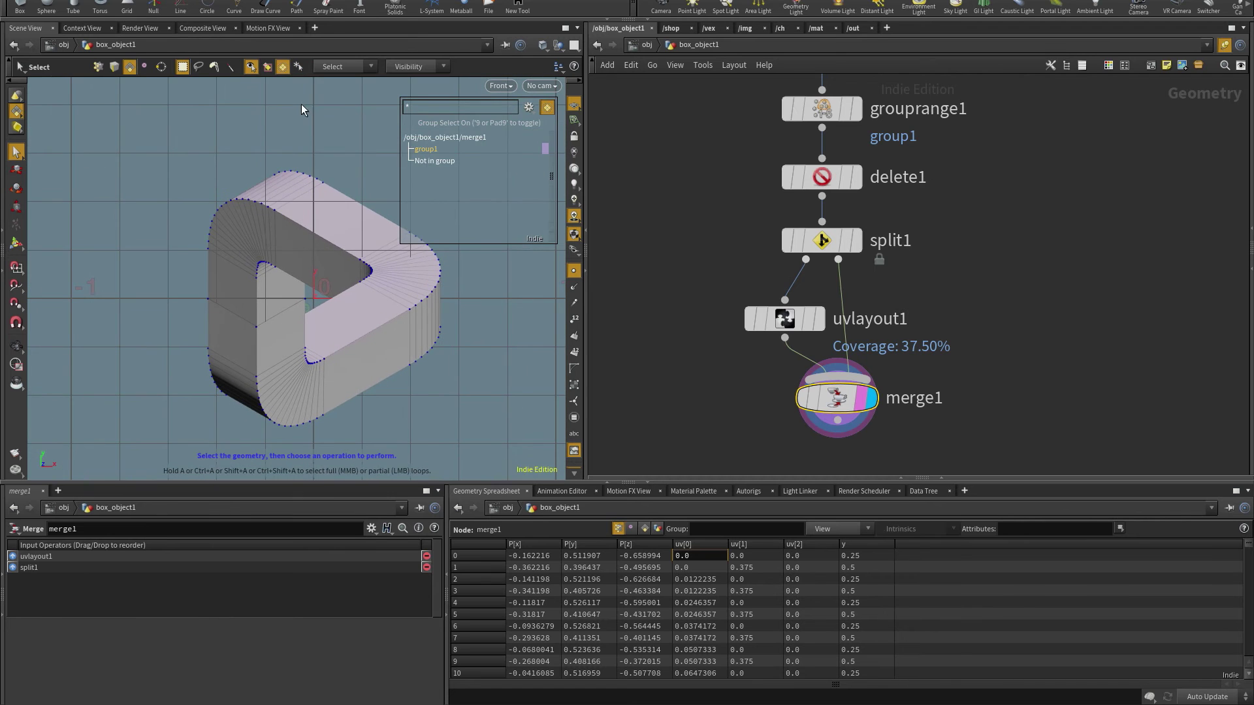
left_click(541, 85)
left_click(573, 125)
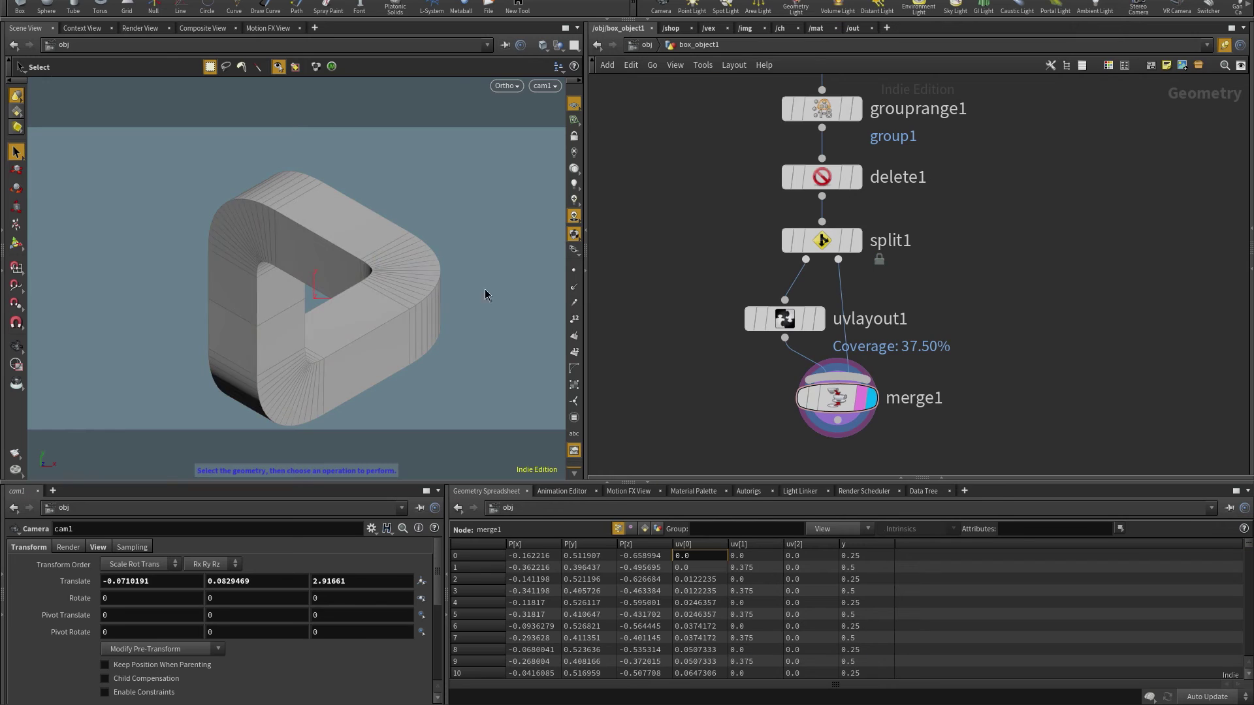
middle_click(263, 582, "ctrl")
middle_click(160, 582, "ctrl")
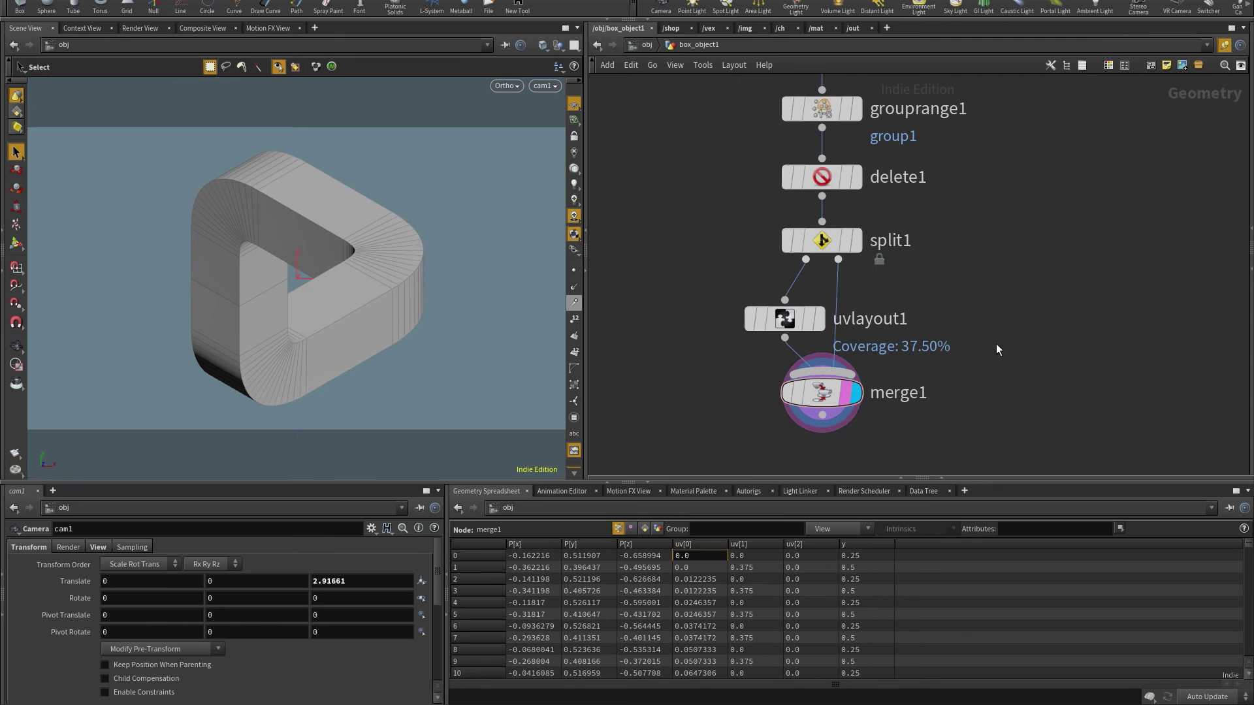
Step: Add a Material node below the merge node in the box_object1 network
scroll(832, 355, "up", 5)
key("Tab")
type("mat")
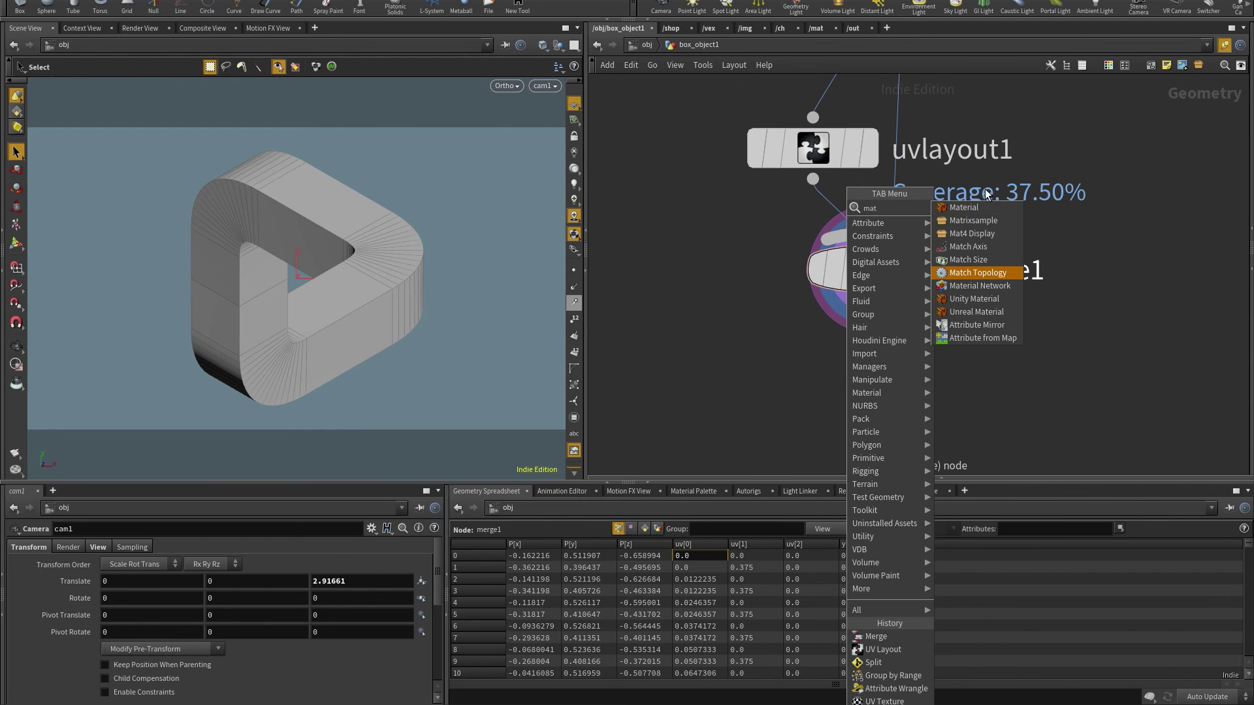
left_click(965, 207)
left_click(864, 370)
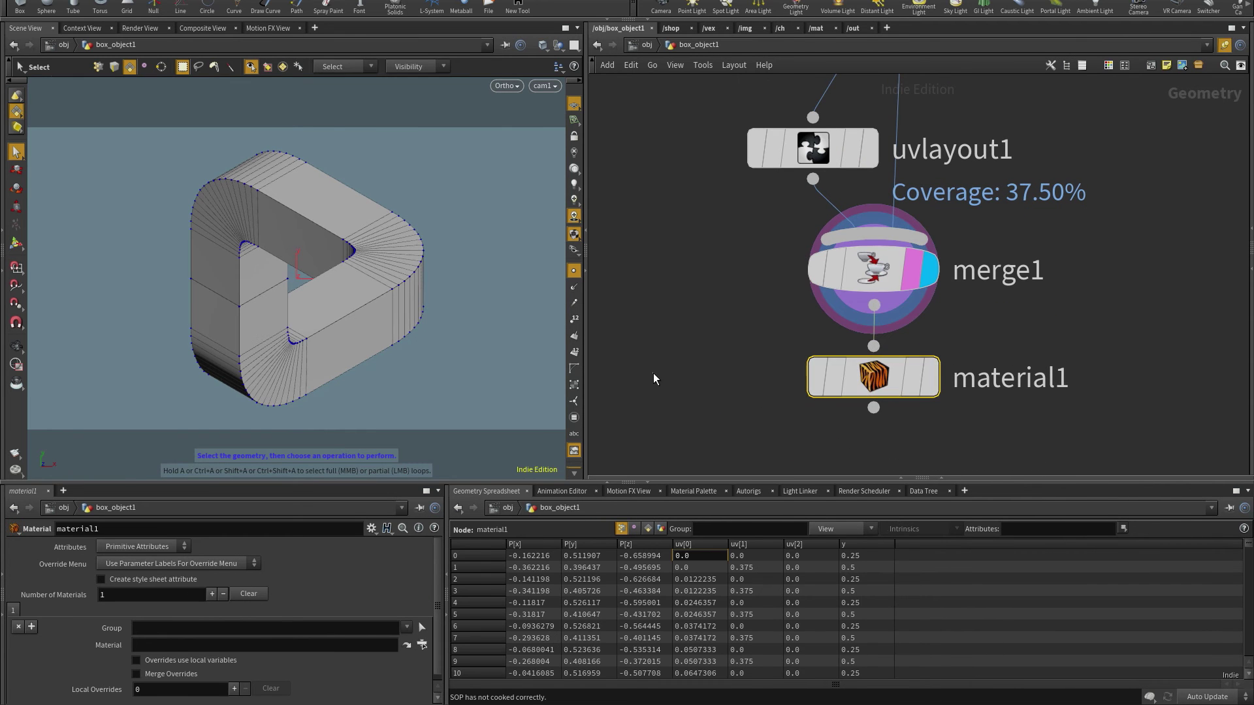
Step: Add a Material Network node beside the Material node
scroll(653, 377, "down", 3)
key("Tab")
type("mate")
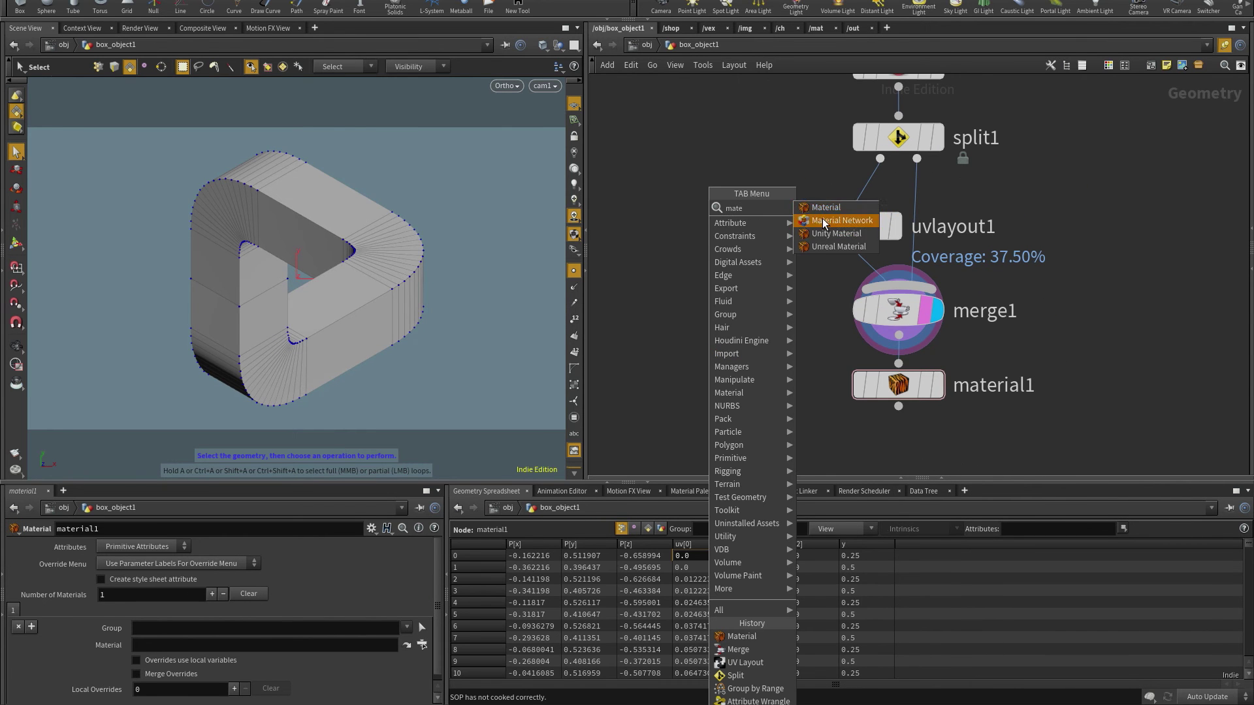
left_click(822, 221)
left_click(746, 383)
Step: Inside the material network, add a Material Builder and name it UV
double_click(746, 382)
key("Tab")
type("bui")
key("BackSpace")
left_click(939, 168)
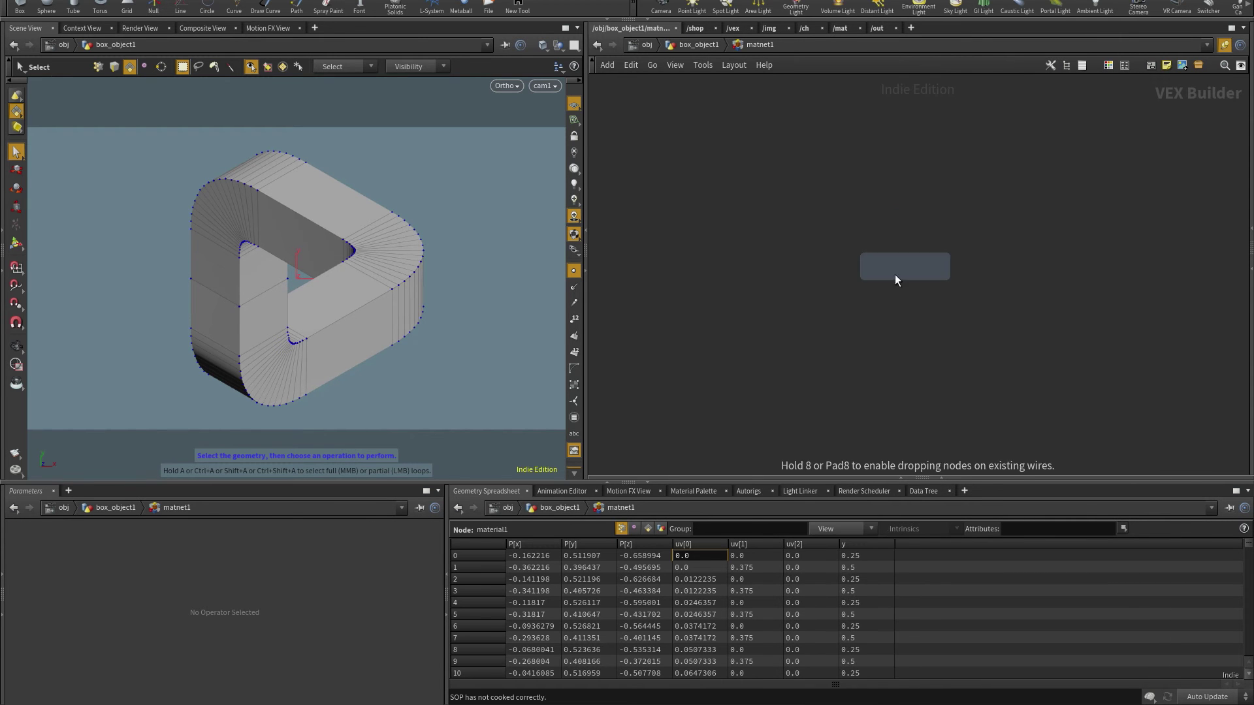
left_click(894, 274)
double_click(916, 253)
type("UV")
key("Return")
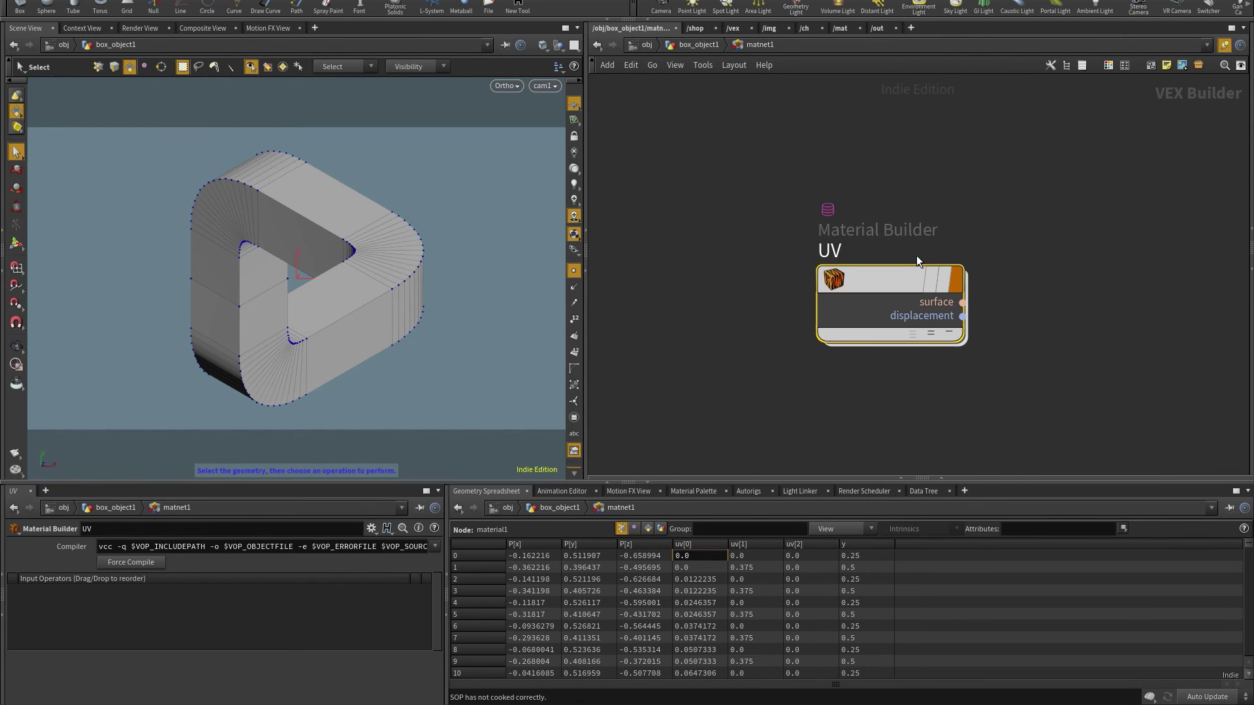
Step: Add a Bind node inside the UV material builder
double_click(896, 280)
key("Tab")
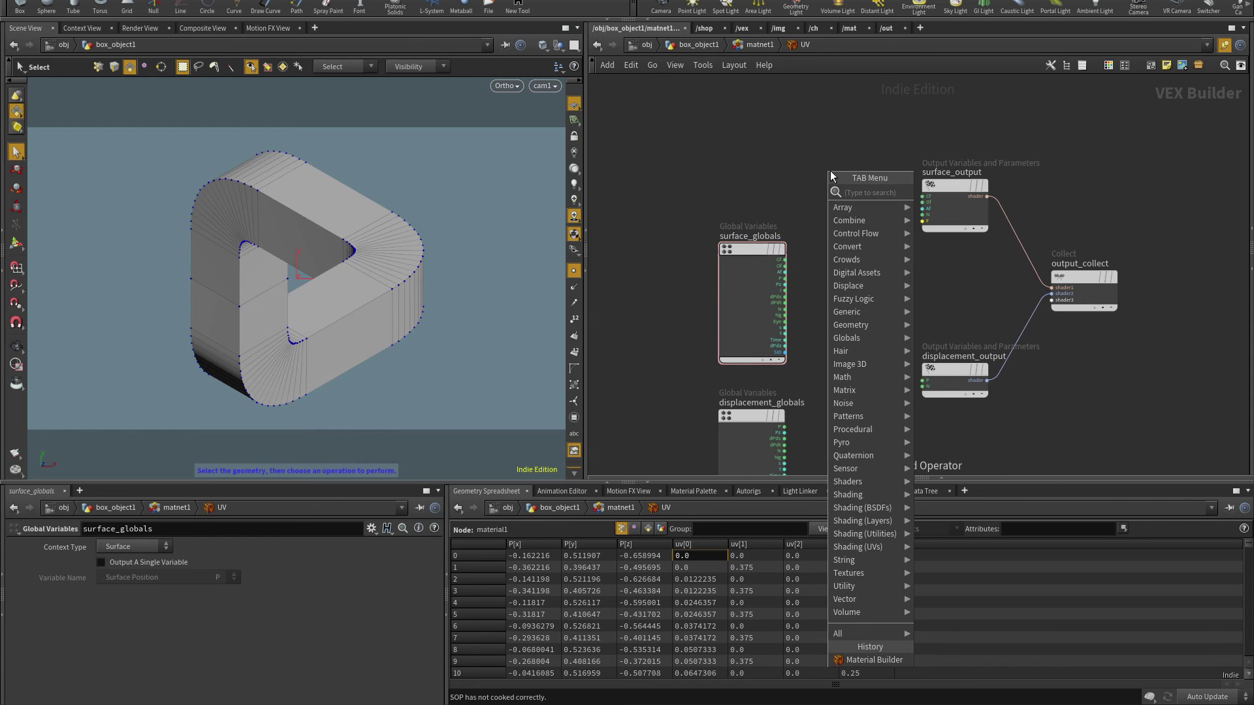
type("bon")
key("BackSpace")
type("ind")
key("Return")
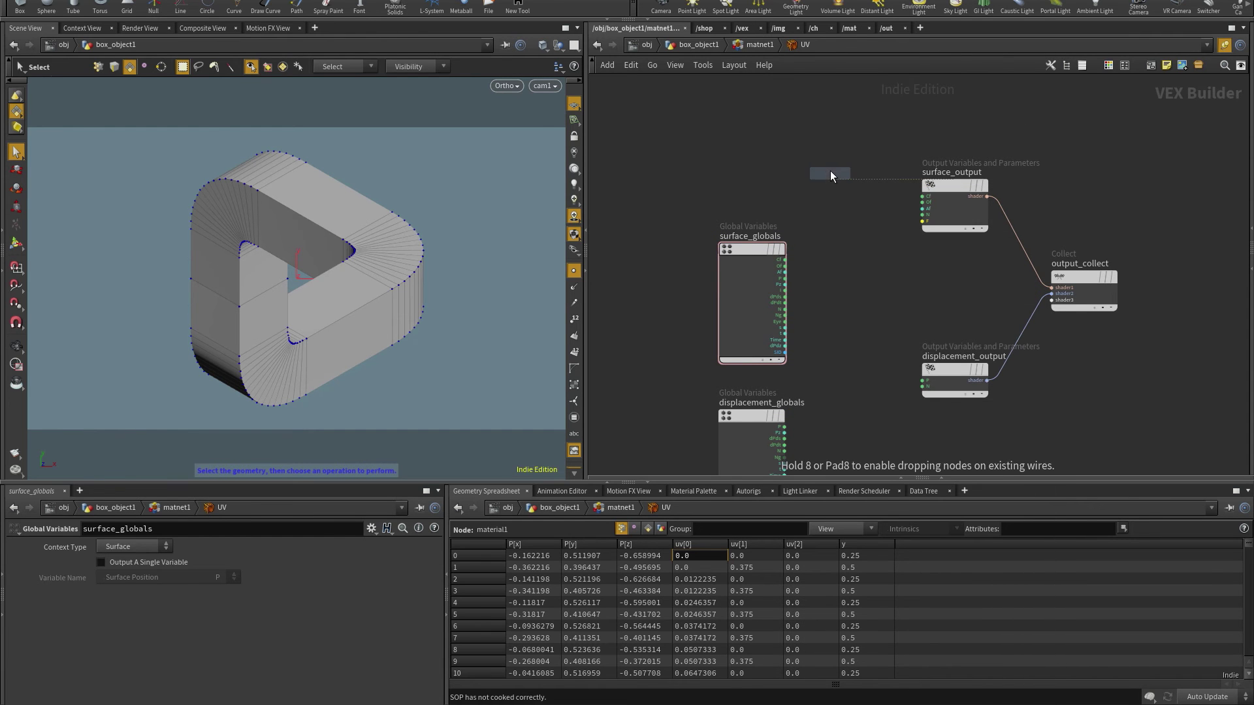
left_click(849, 178)
Step: Set the Bind node's name to uv and type to Vector (vector), and connect its uv output to the surface output's Cf
double_click(107, 547)
type("uv")
key("Return")
left_click(98, 563)
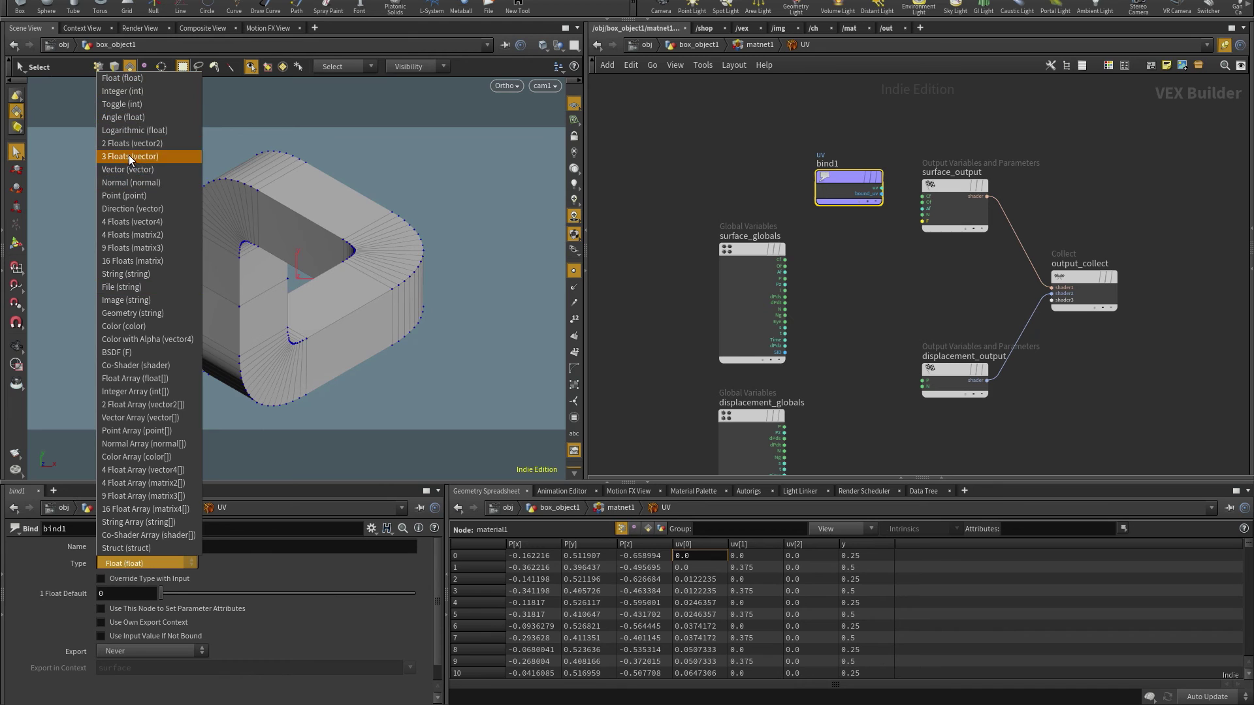
left_click(127, 169)
left_click_drag(857, 185, 872, 193)
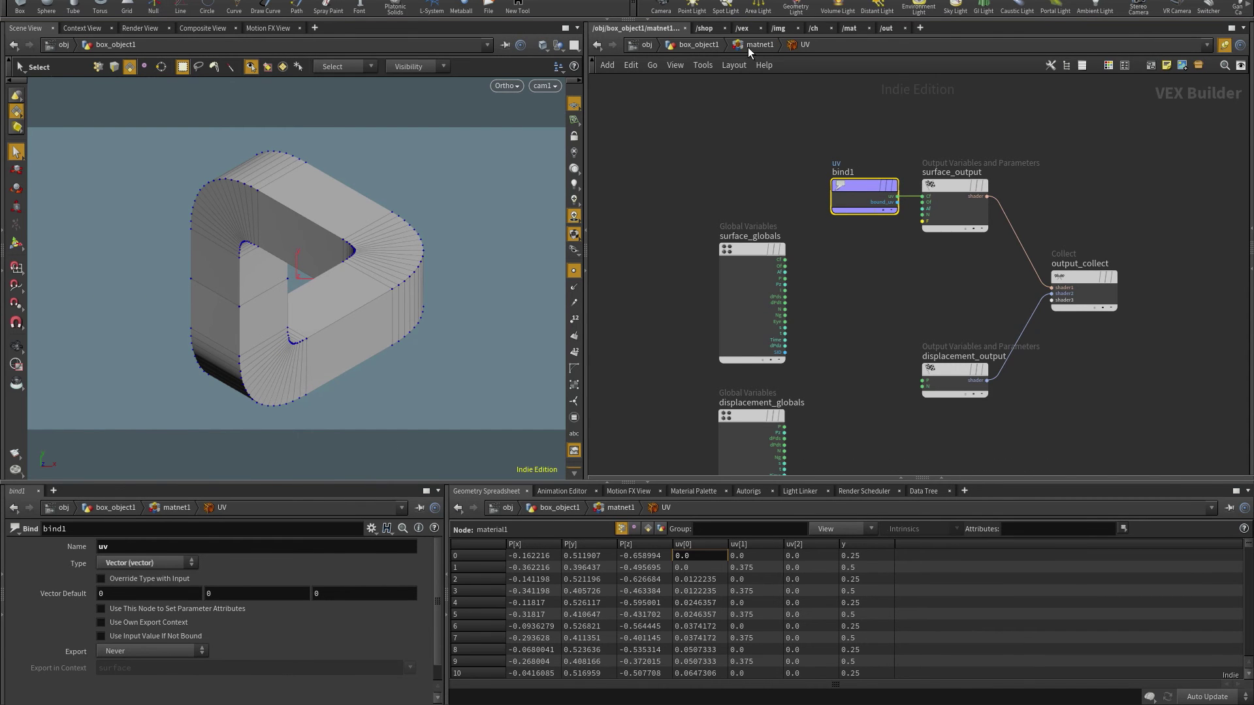
Step: Display the Material node and assign the UV material (../matnet1/UV) to group1
left_click(747, 47)
left_click(695, 45)
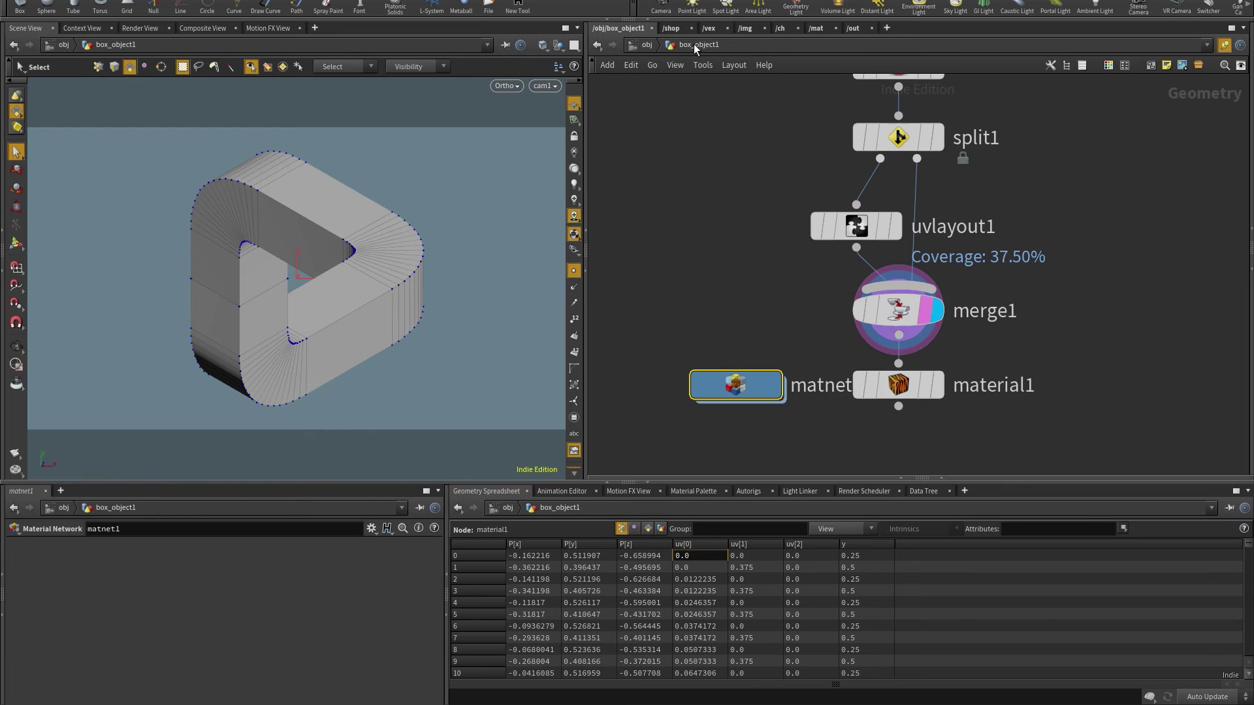
left_click(903, 381)
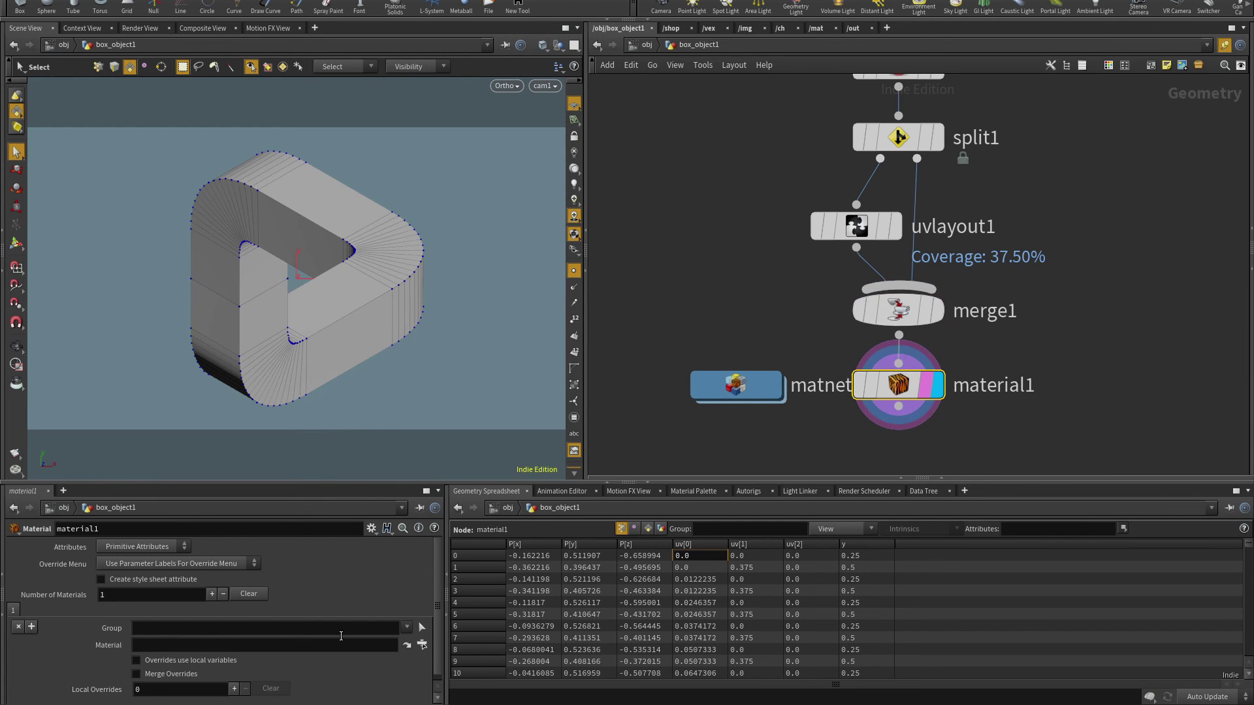
left_click(407, 643)
left_click(422, 646)
left_click(368, 532)
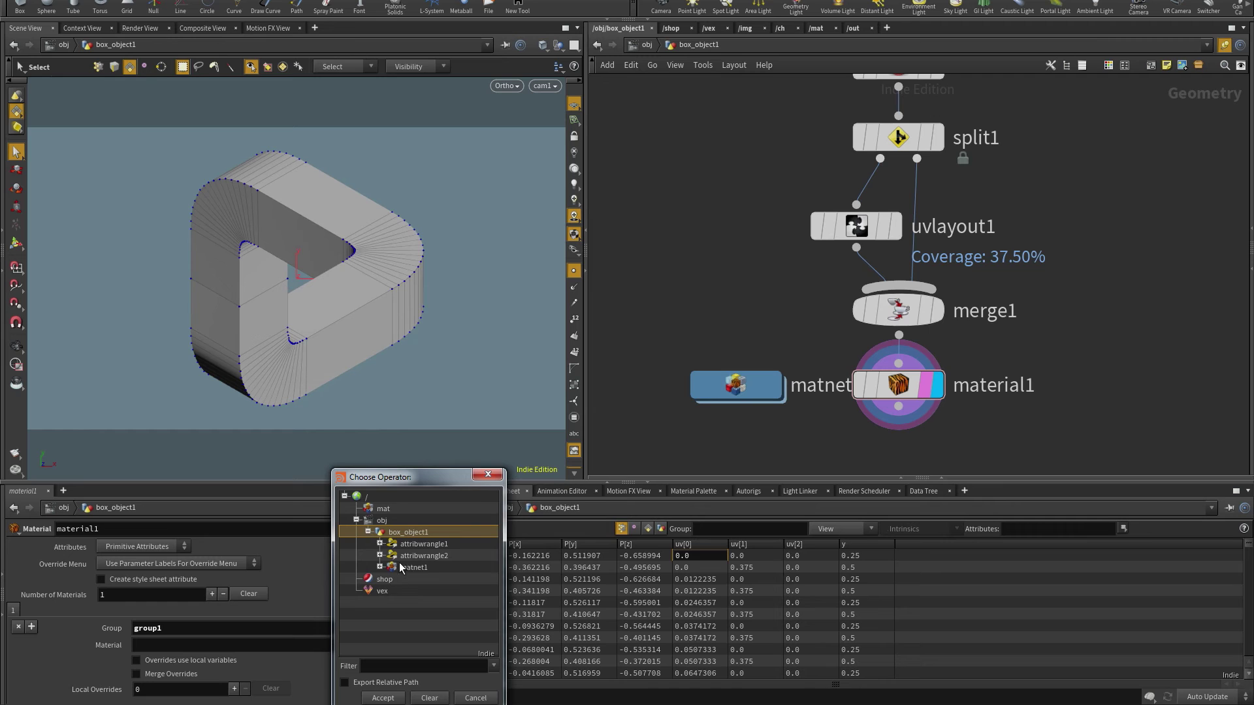
left_click(418, 579)
left_click(376, 697)
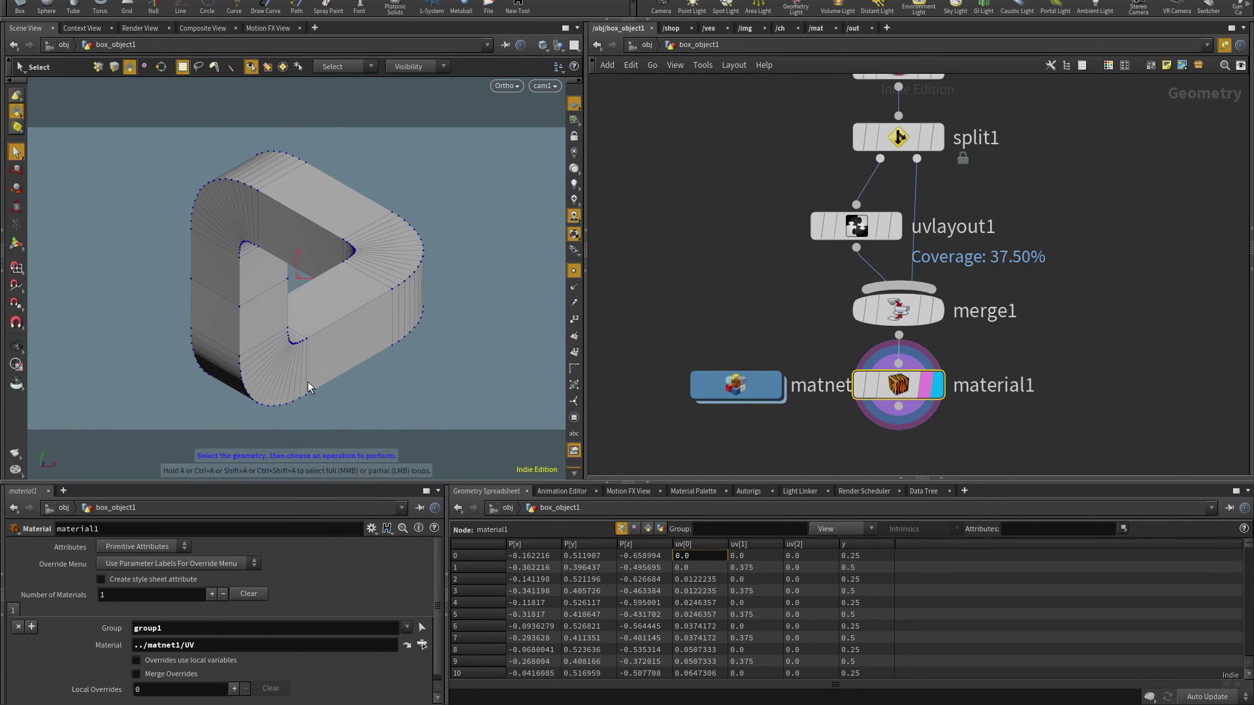
Step: Render the triangle in the Render View to check the UV colours
left_click(124, 28)
left_click(36, 46)
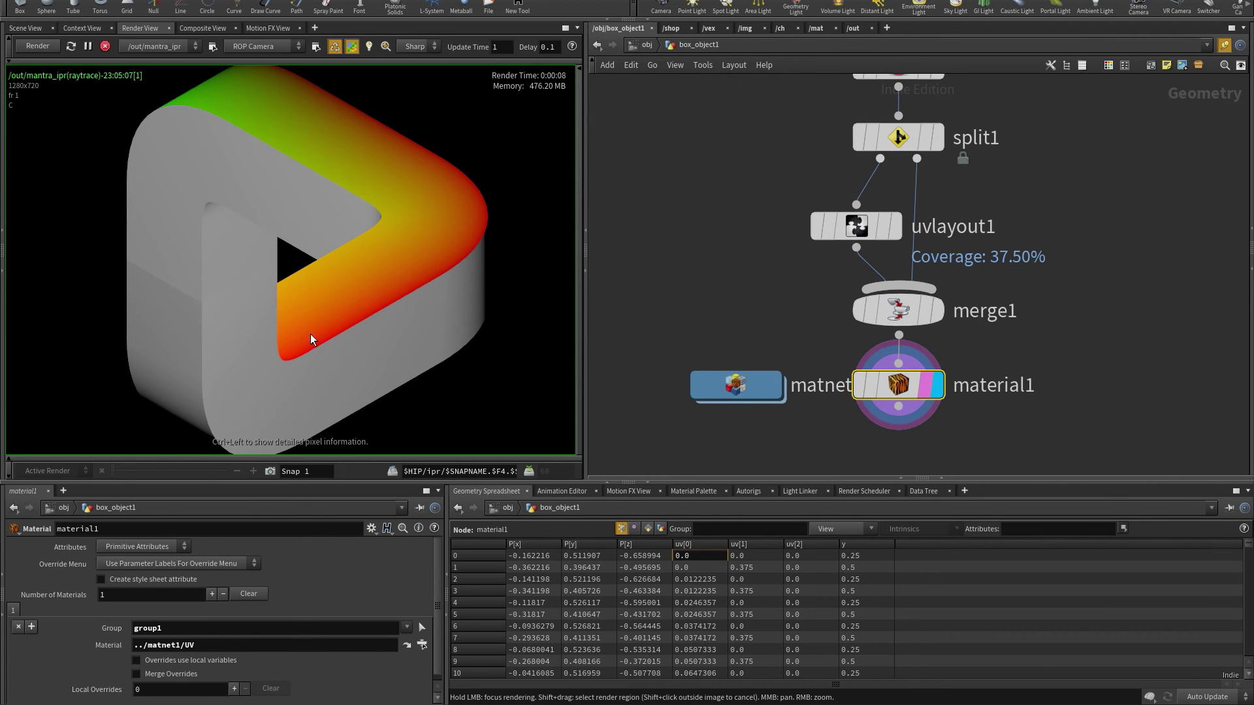
scroll(699, 261, "down", 3)
Step: Duplicate the UV material builder inside the material network and rename the copy Matte
mouse_move(900, 297)
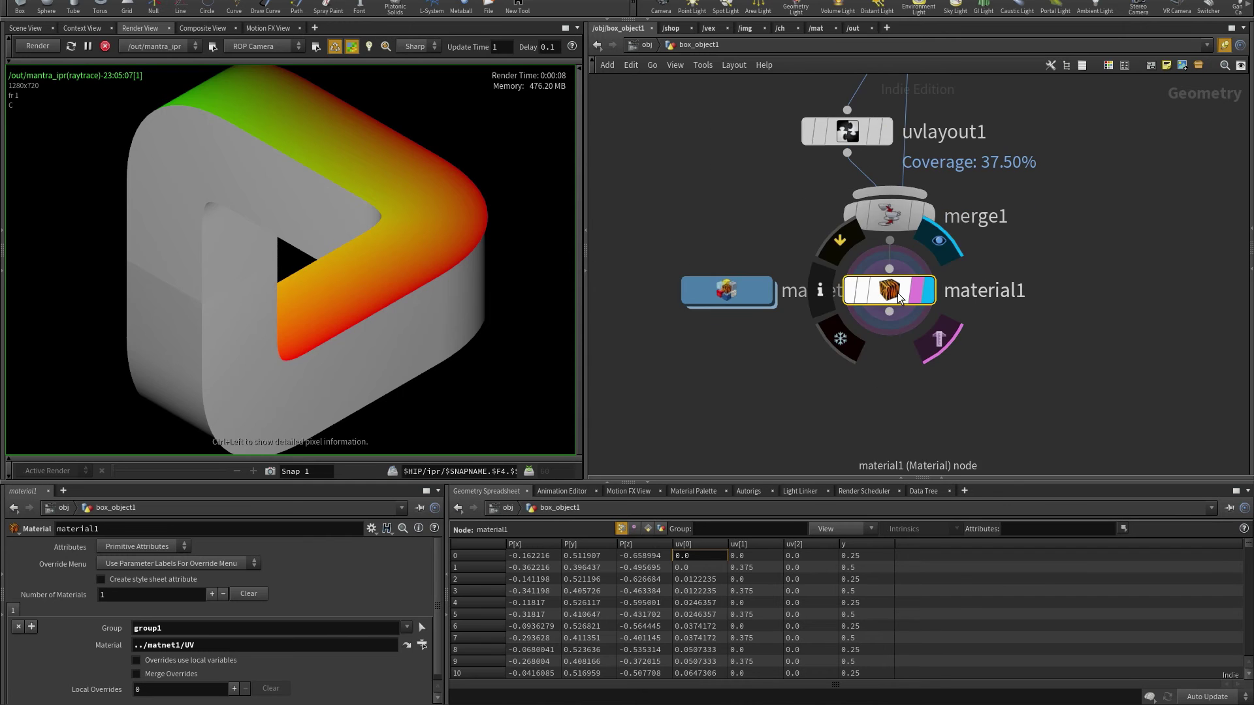
double_click(726, 291)
key("ctrl+v")
left_click_drag(934, 325, 1095, 292)
double_click(1095, 289)
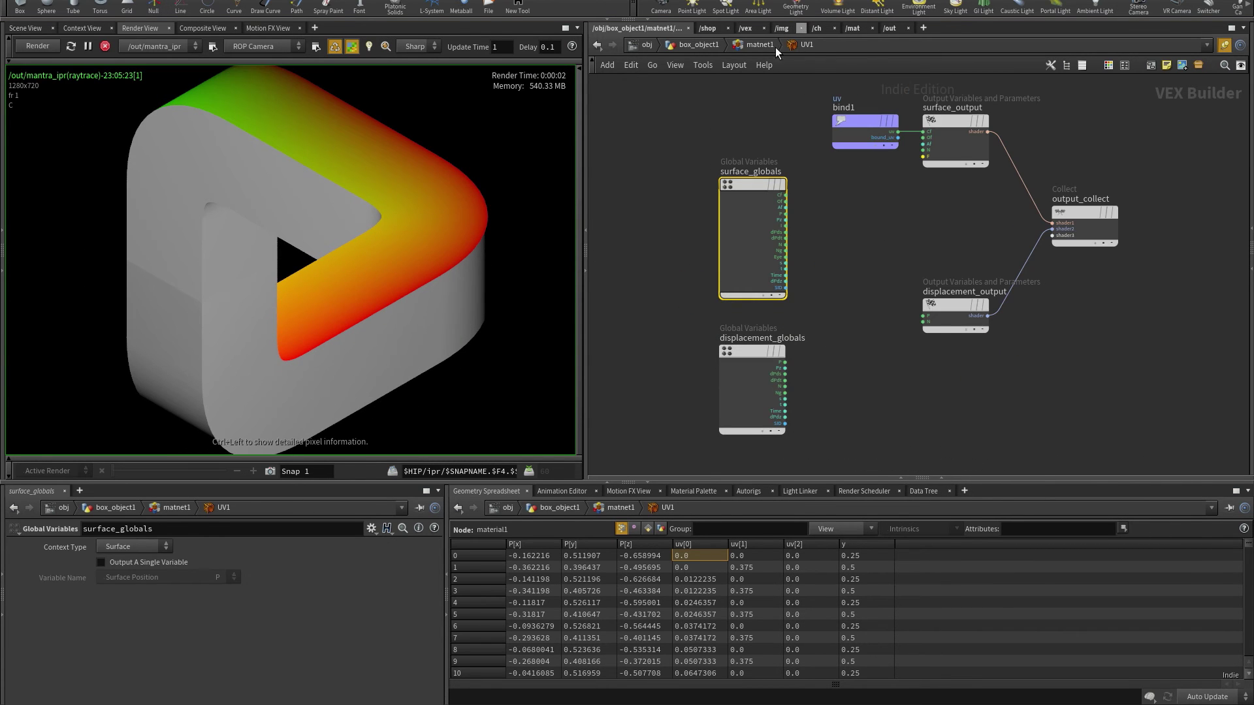
left_click(775, 47)
double_click(1043, 251)
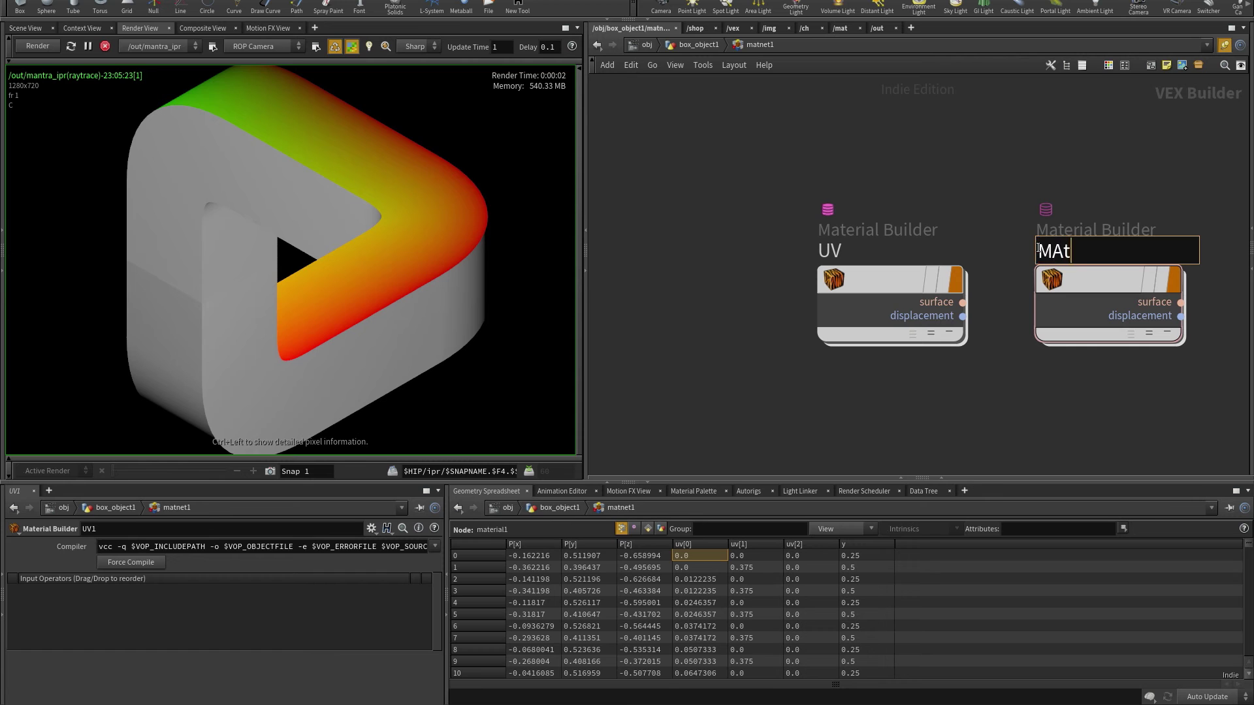
key("Return")
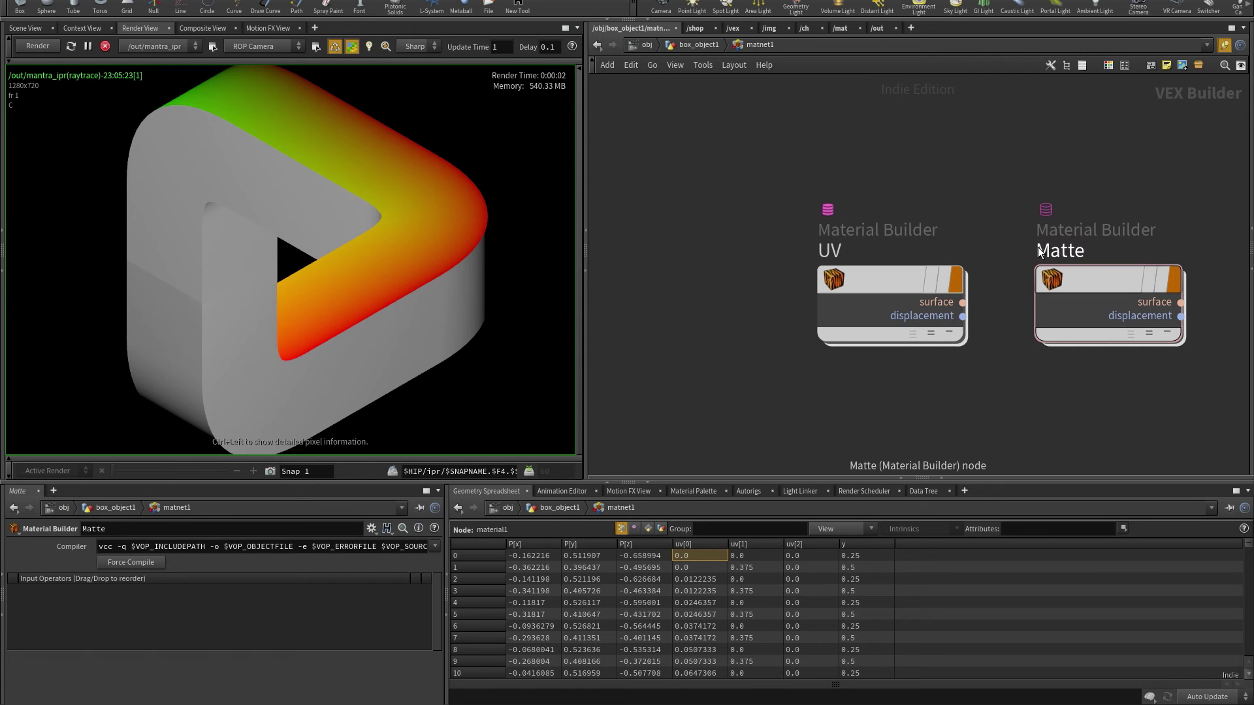
Step: Add a second material entry on the Material node, with Group !group1 and Material ../matnet1/Matte
left_click(698, 45)
left_click(31, 626)
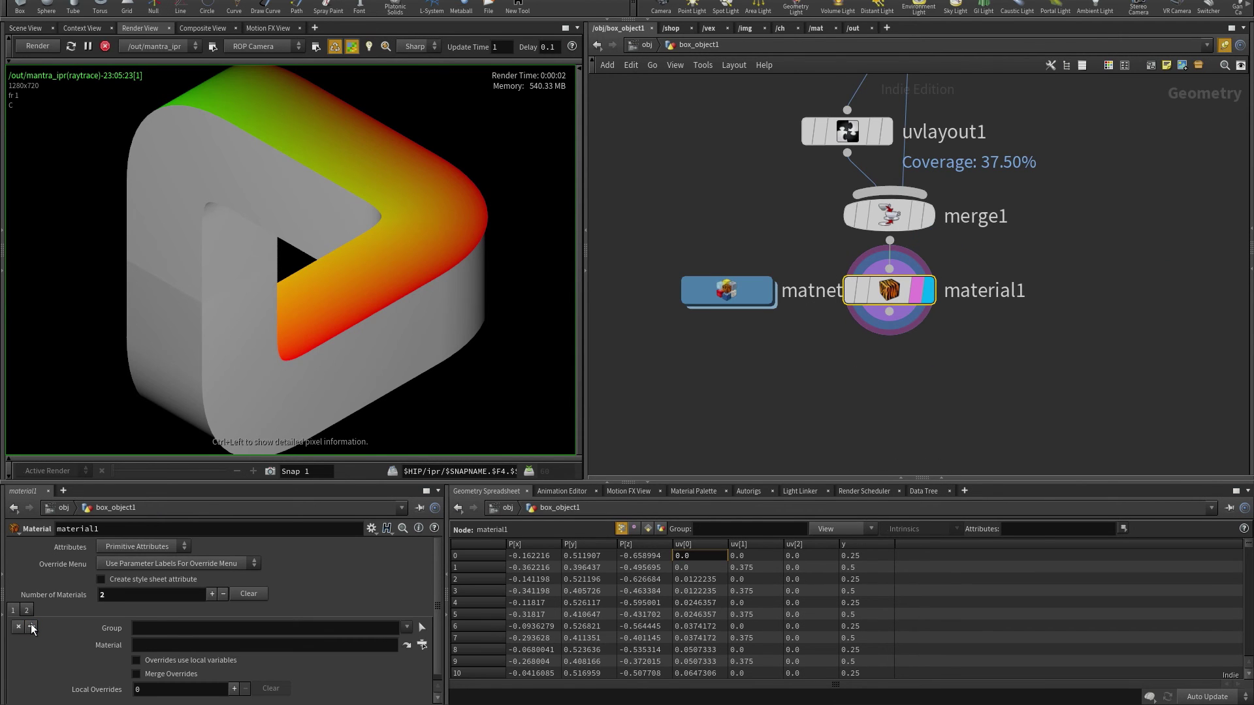
left_click(413, 641)
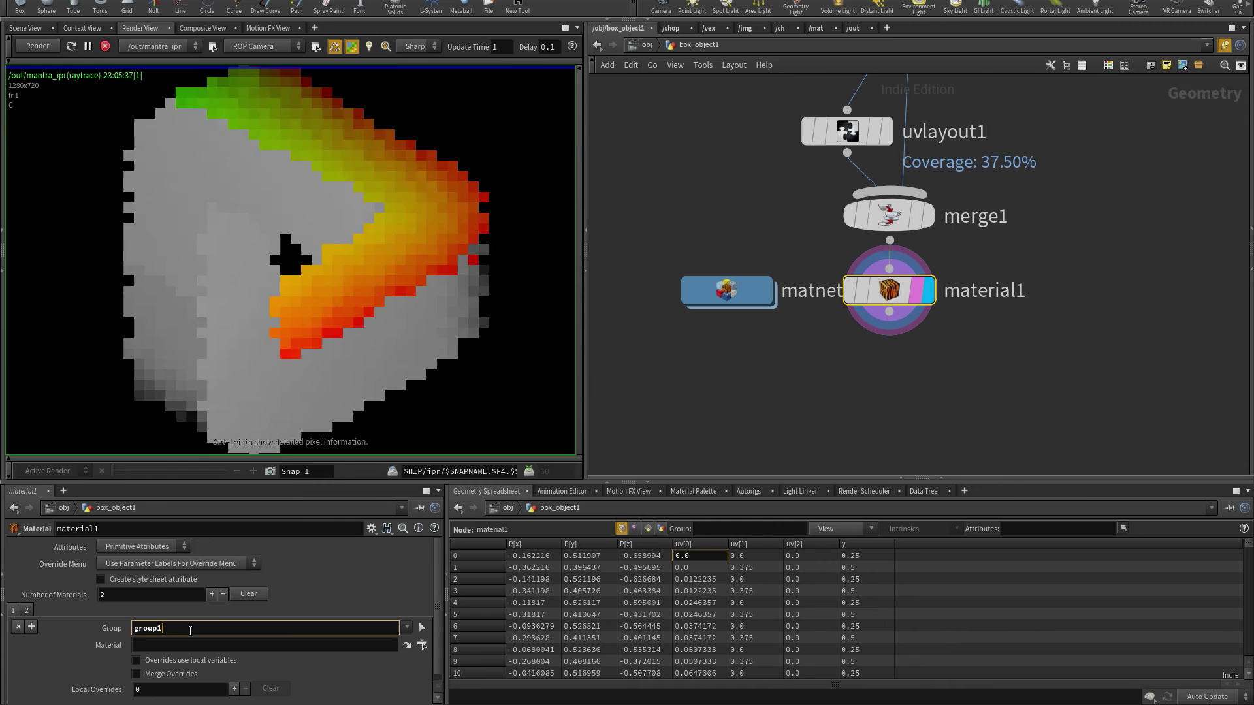
left_click(423, 645)
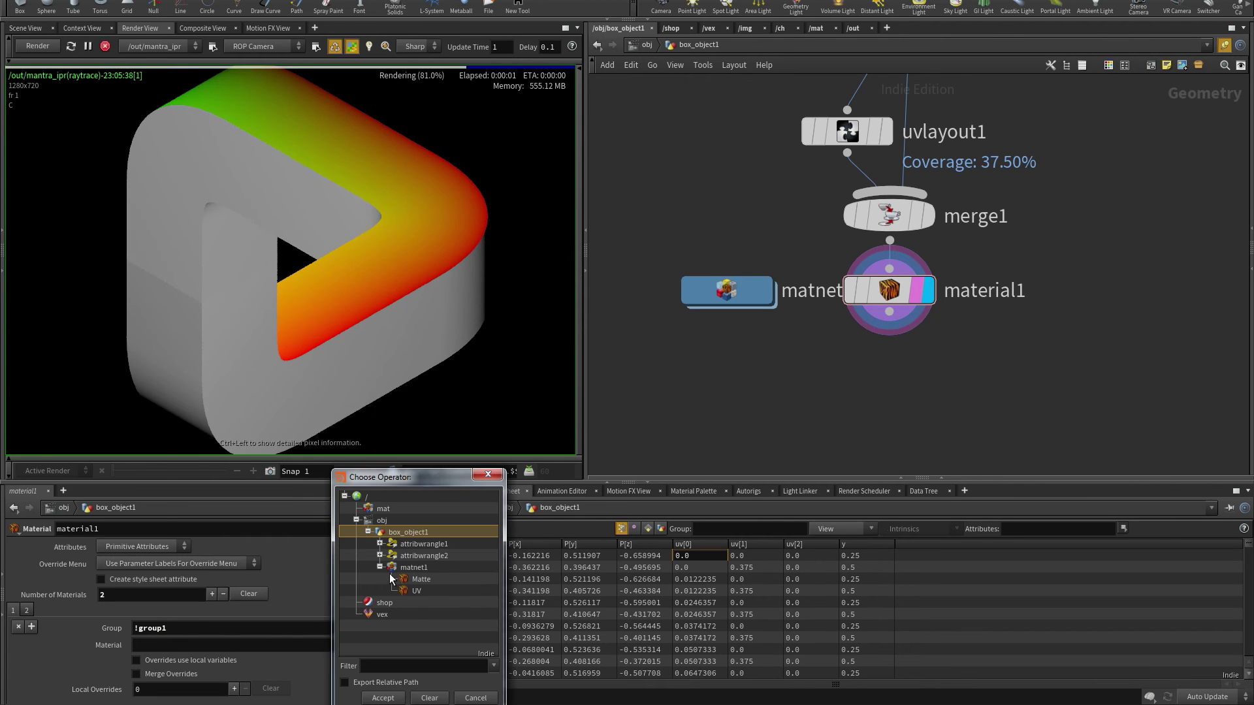
left_click(421, 579)
left_click(379, 699)
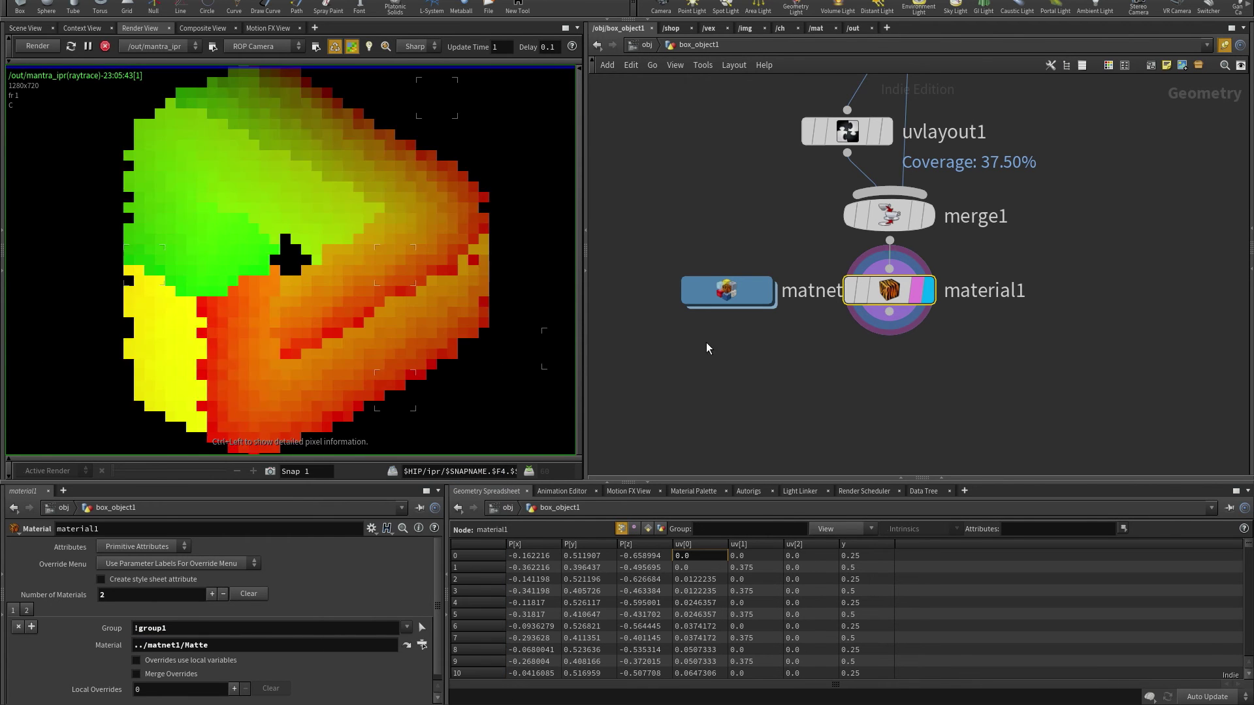
Step: Delete the Bind node inside the Matte material builder
double_click(733, 291)
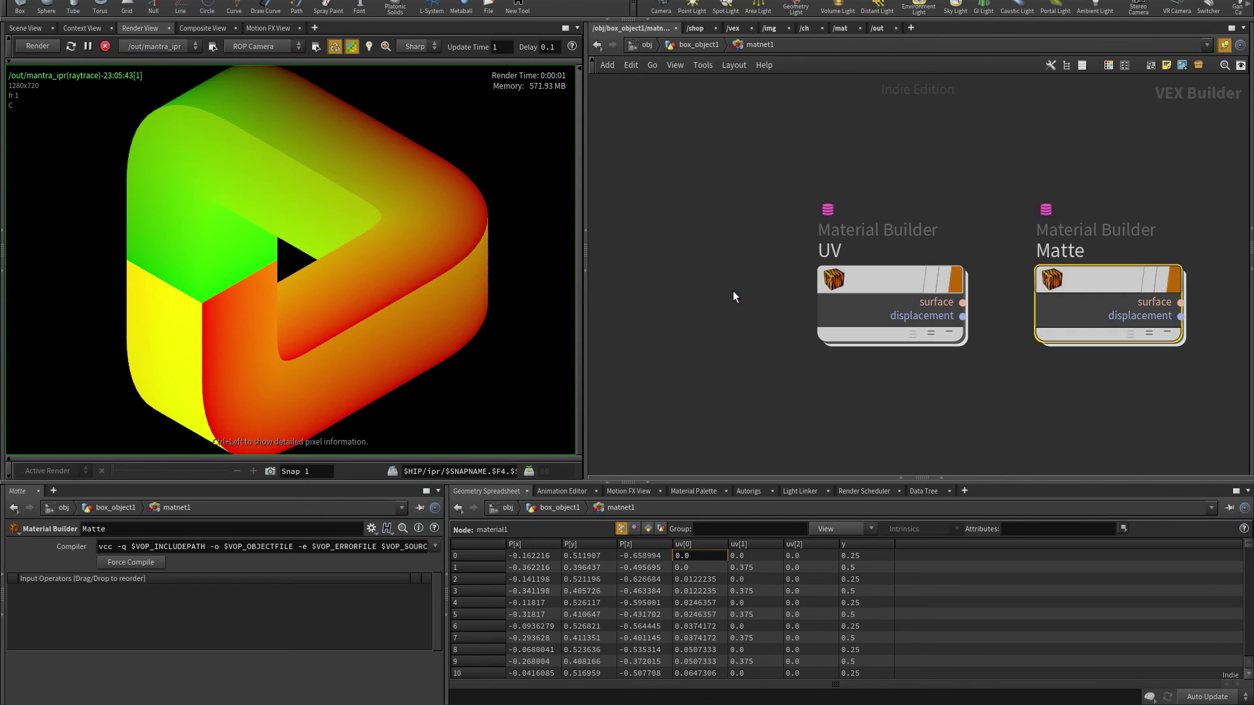
double_click(1092, 289)
left_click(864, 121)
key("Delete")
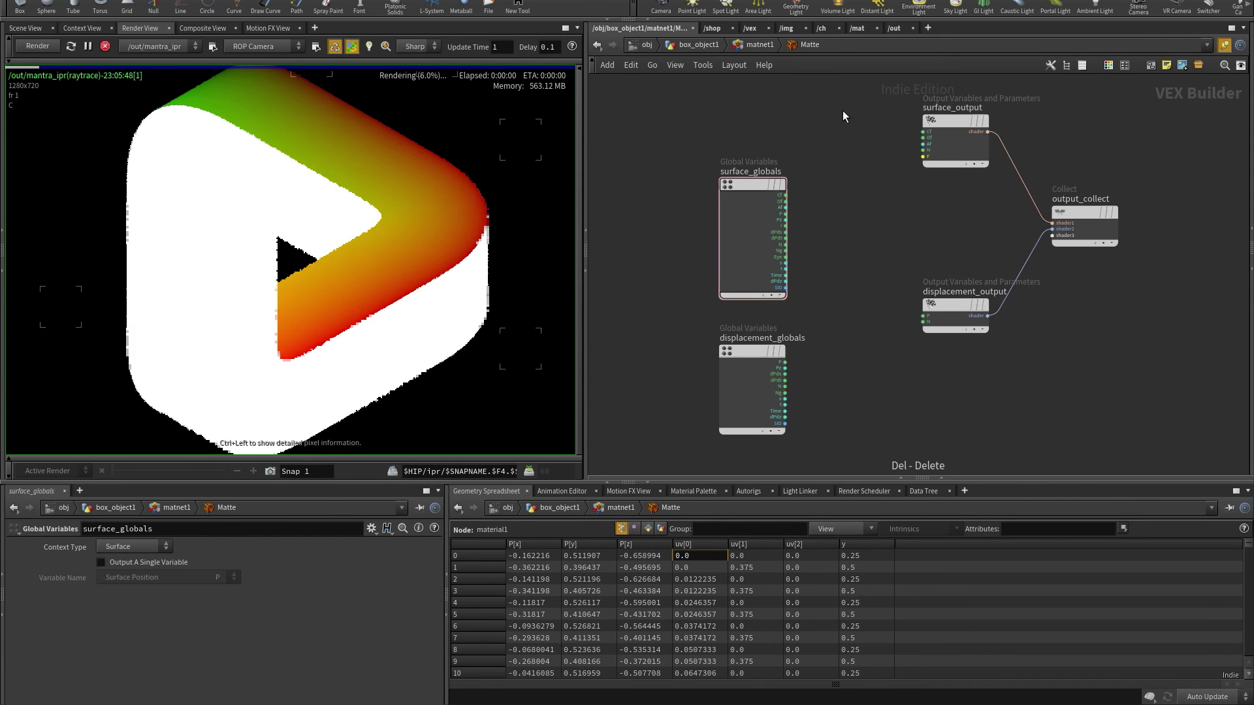
Step: Add a Constant node with a float value of 0 and connect it to the Matte surface output's Af
key("Tab")
key("Return")
left_click(842, 111)
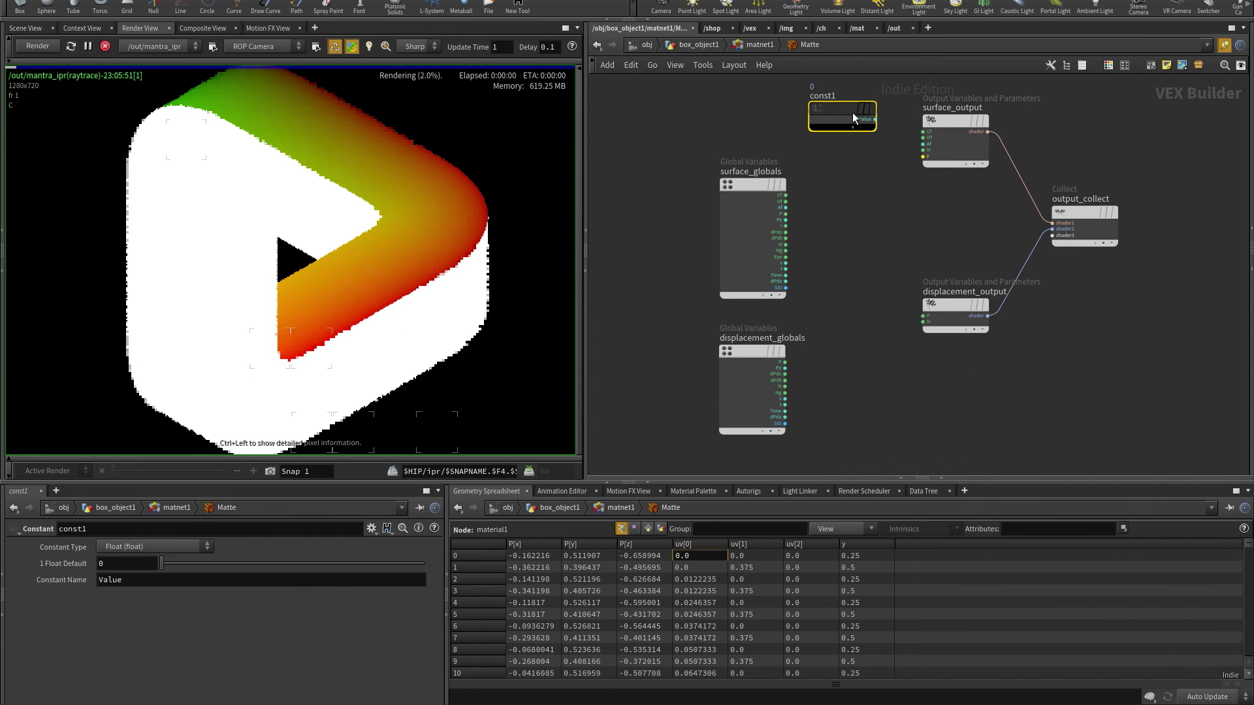
left_click_drag(881, 145, 923, 137)
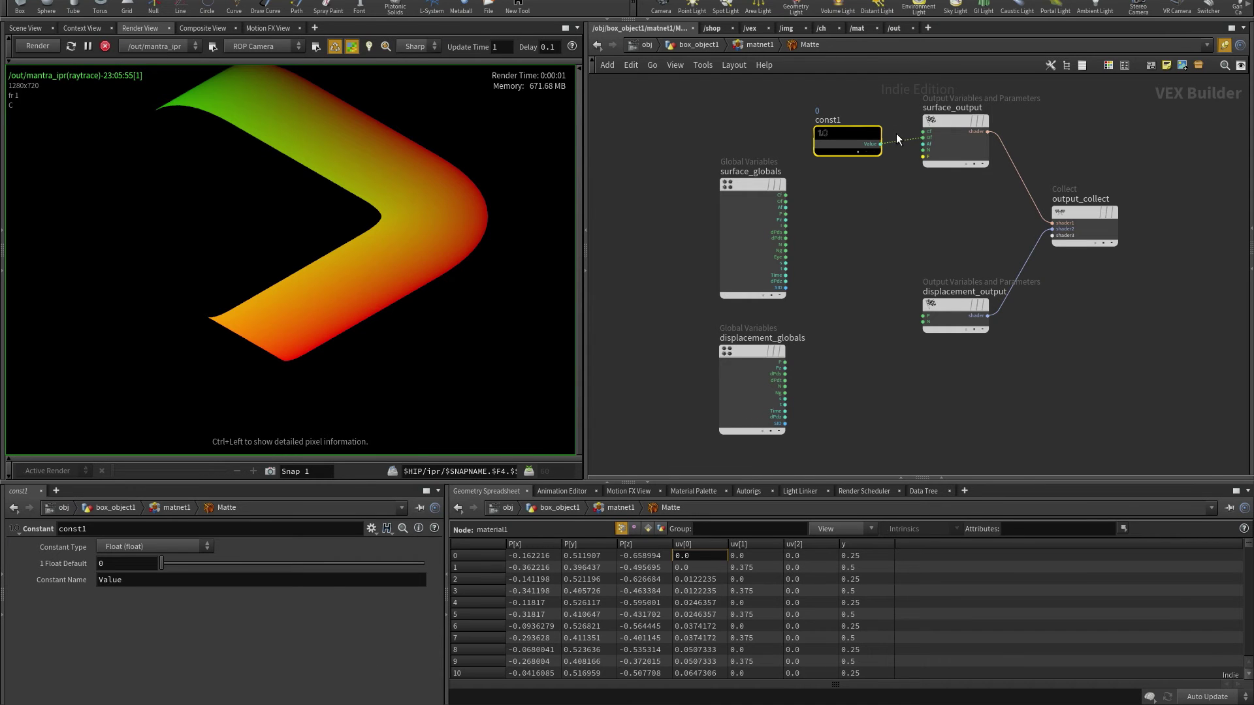
left_click(922, 144)
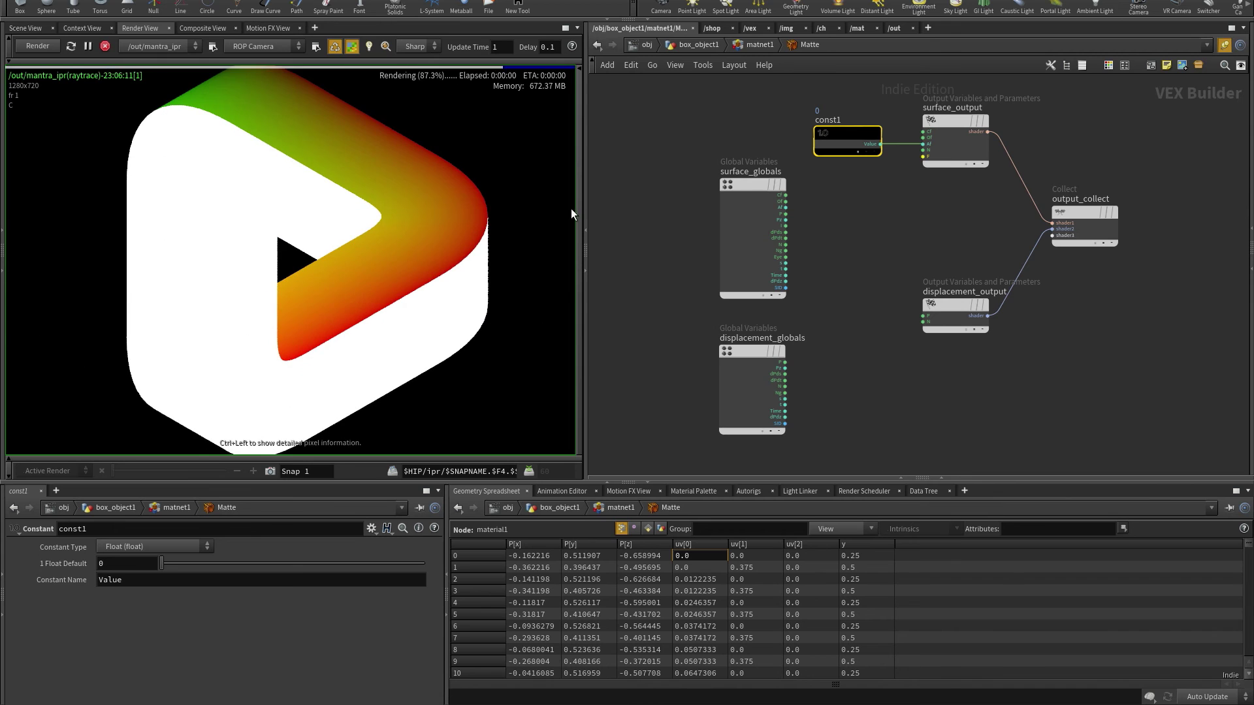
Step: Connect the Matte material's constant to the surface output's Cf as well, comparing the render's colour and alpha channels
left_click(119, 458)
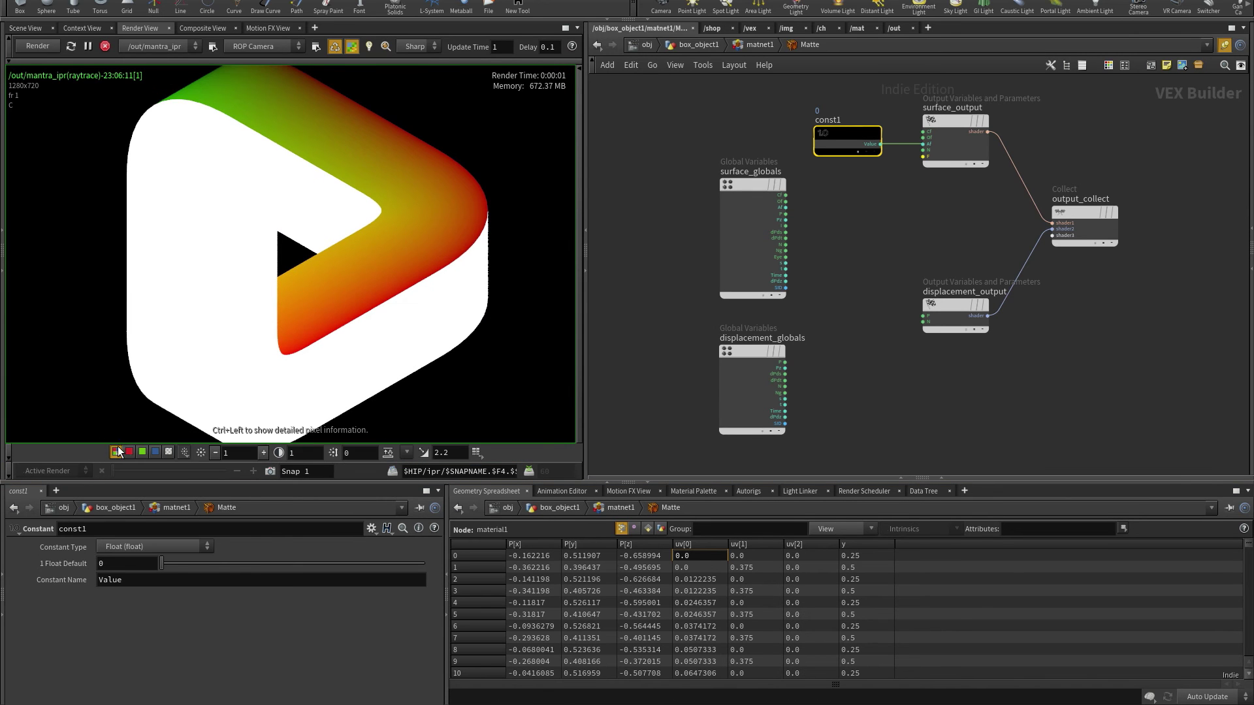
left_click(169, 453)
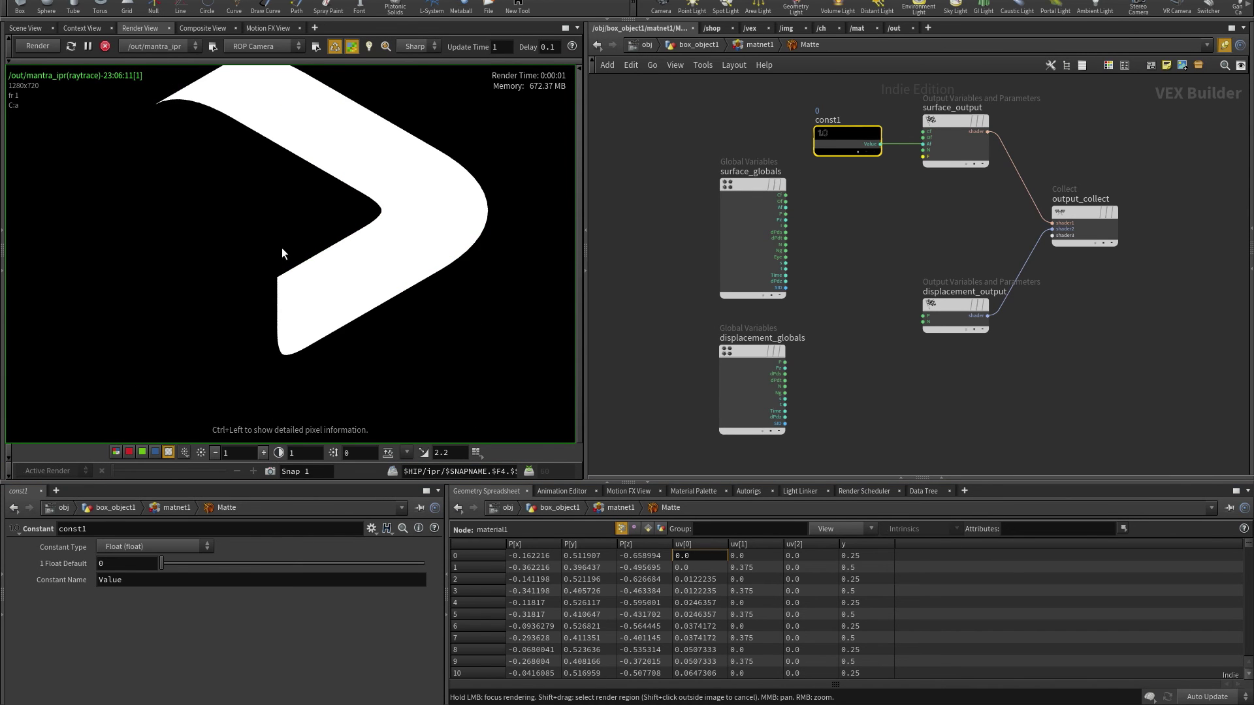
left_click(116, 453)
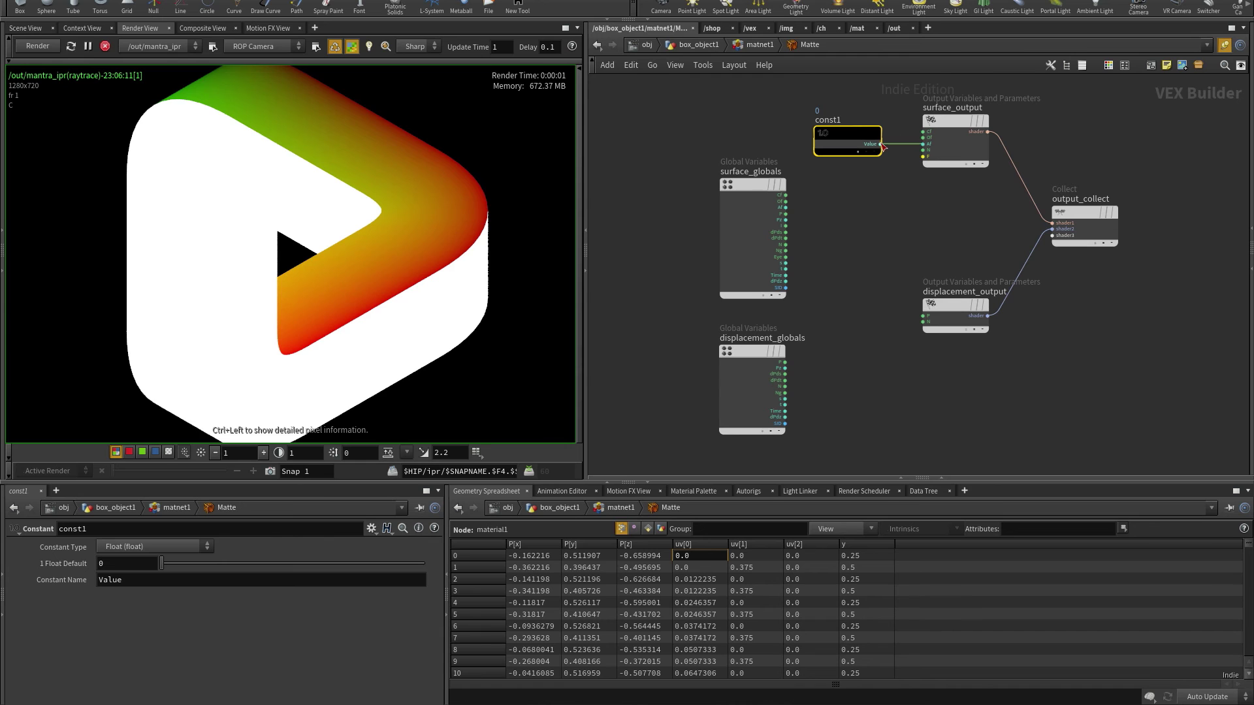
left_click_drag(881, 144, 922, 132)
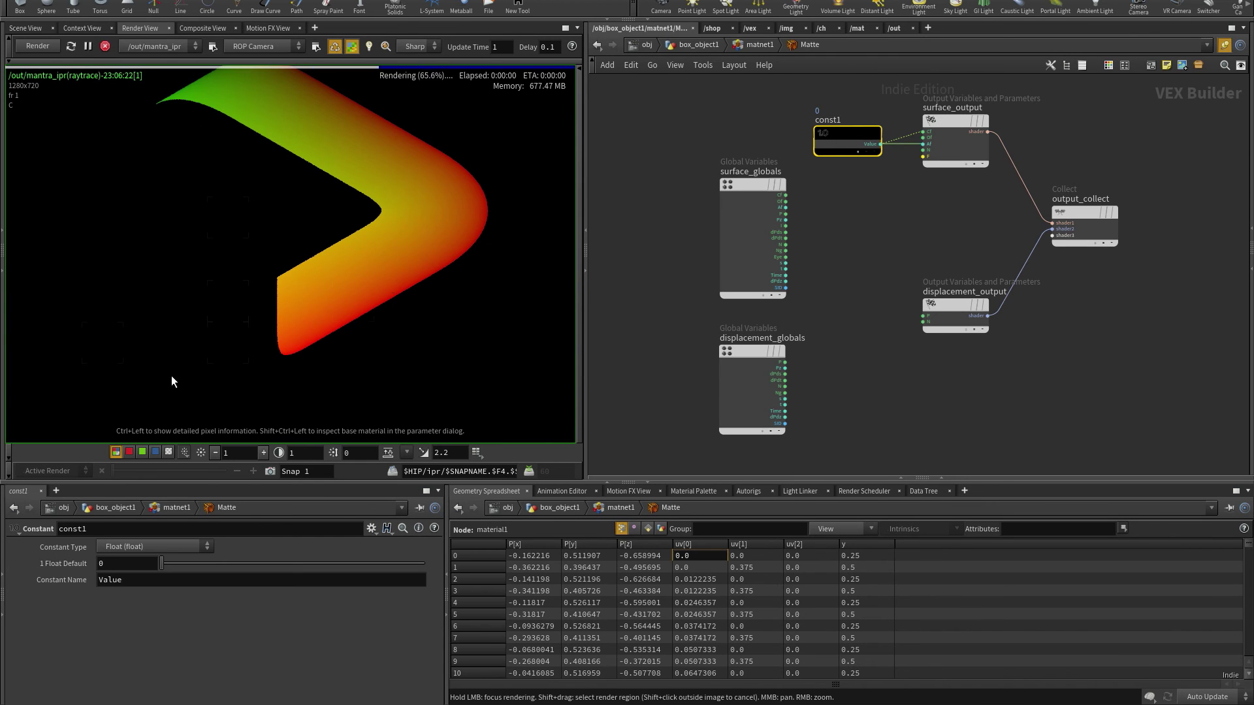
left_click(168, 453)
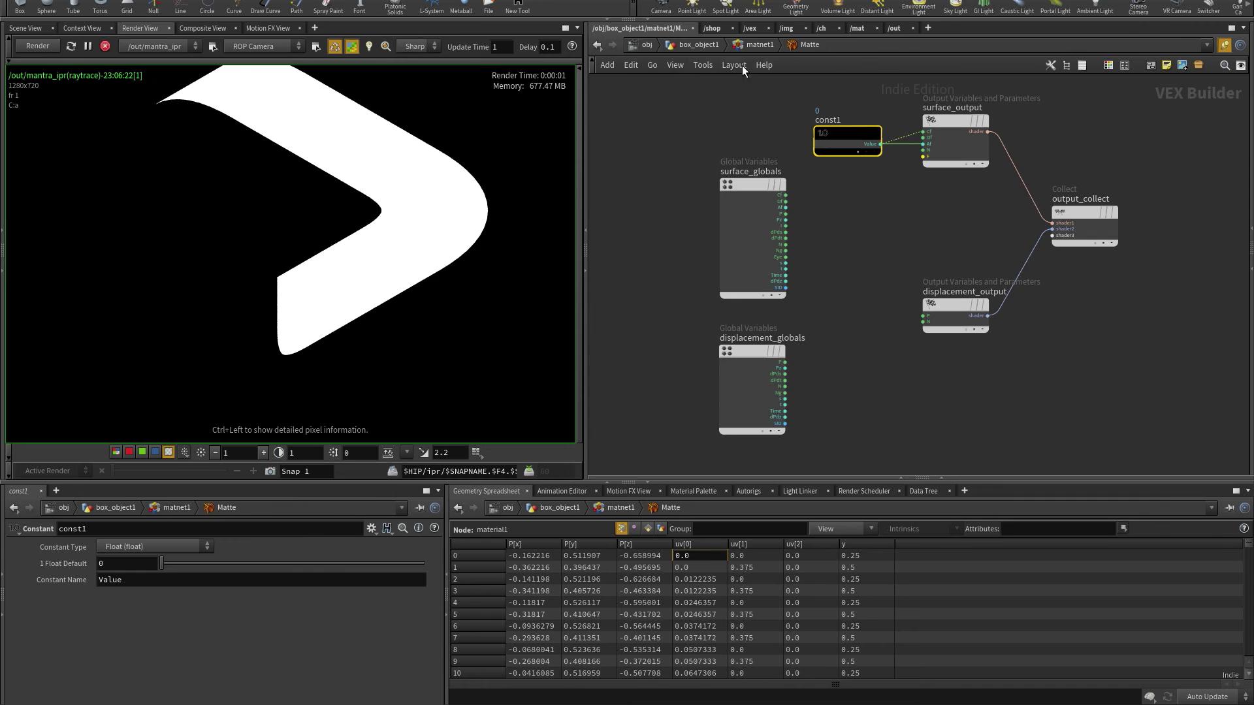
Step: Return to box_object1's network, select the Material node, and inspect the matted render in full colour
left_click(757, 44)
left_click(700, 45)
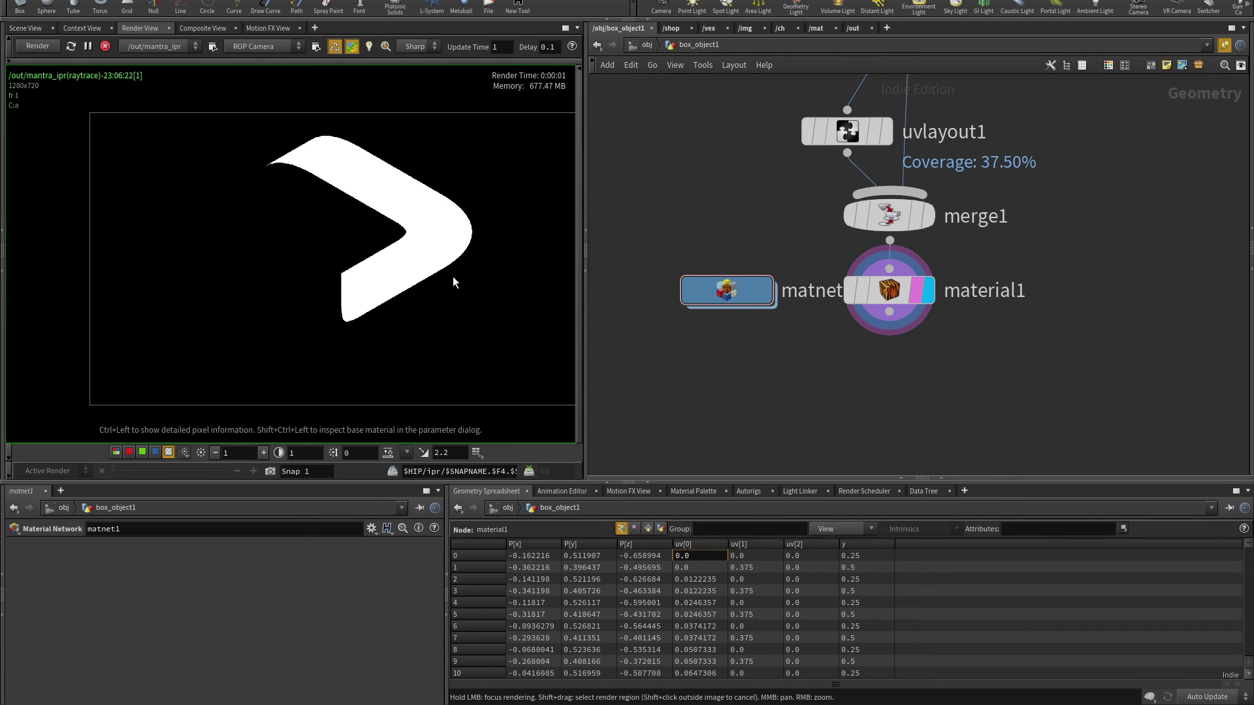
left_click(861, 293)
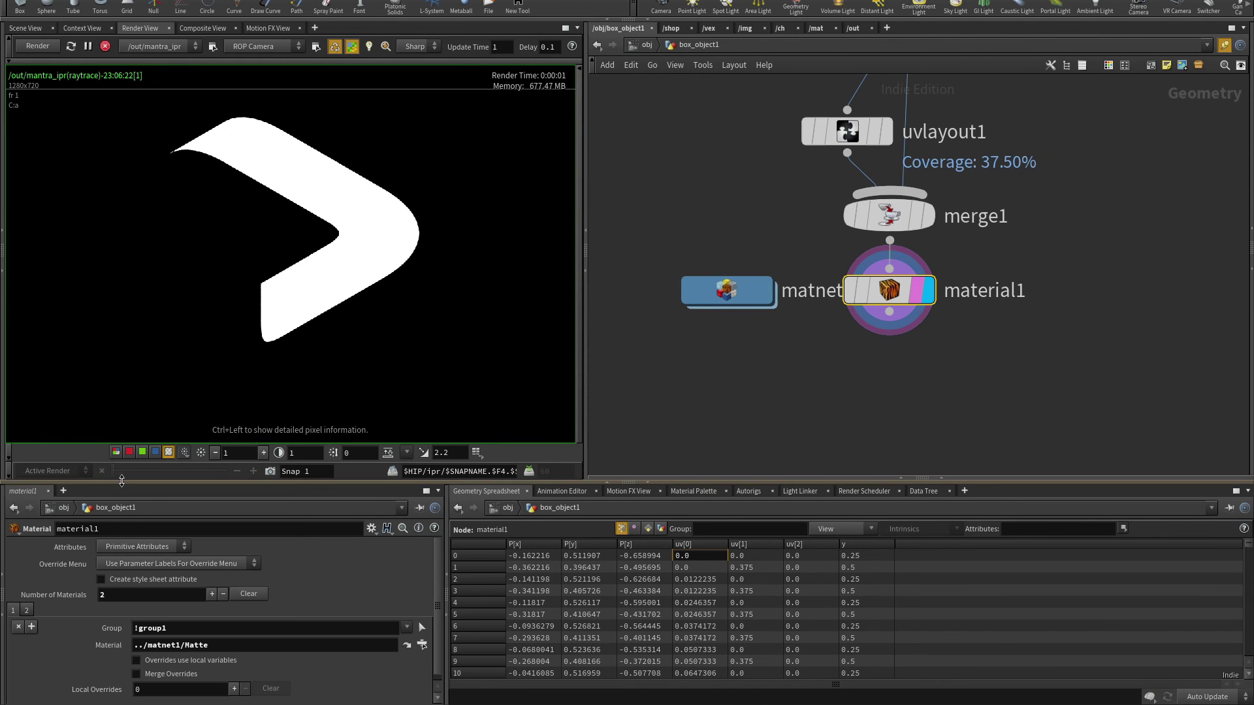
left_click(117, 452)
scroll(424, 219, "down", 2)
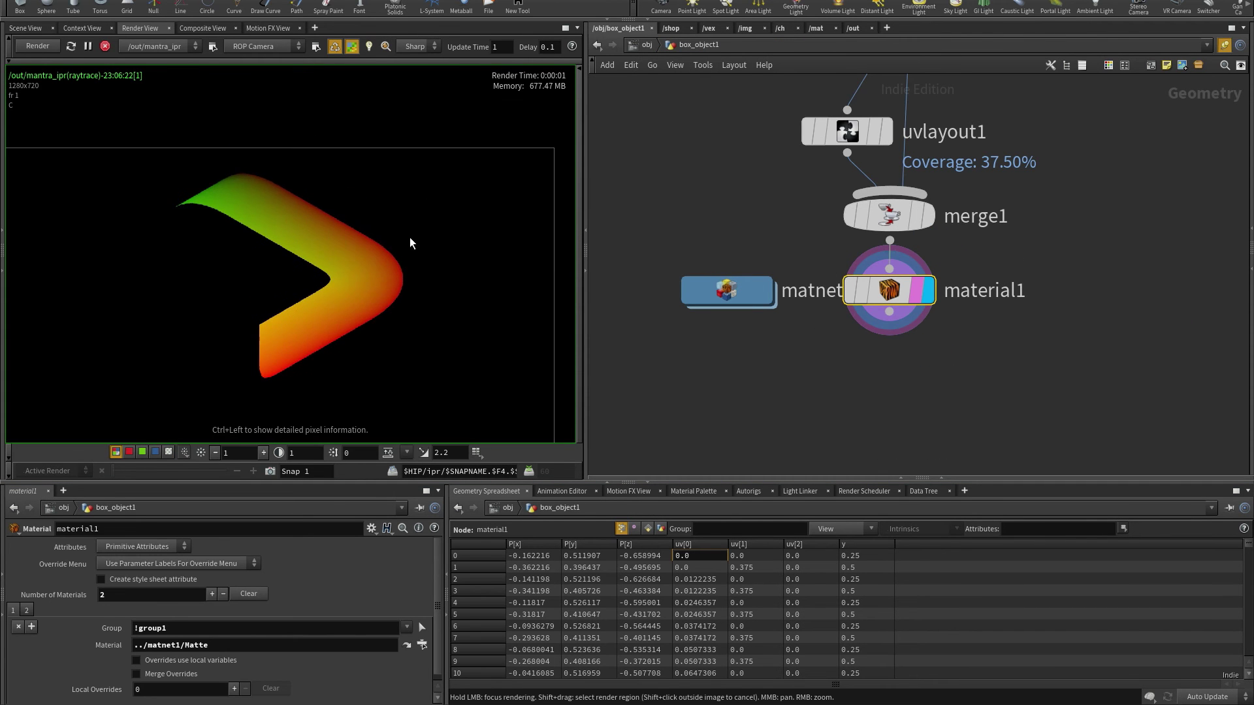
middle_click_drag(416, 233, 425, 182)
scroll(400, 163, "up", 1)
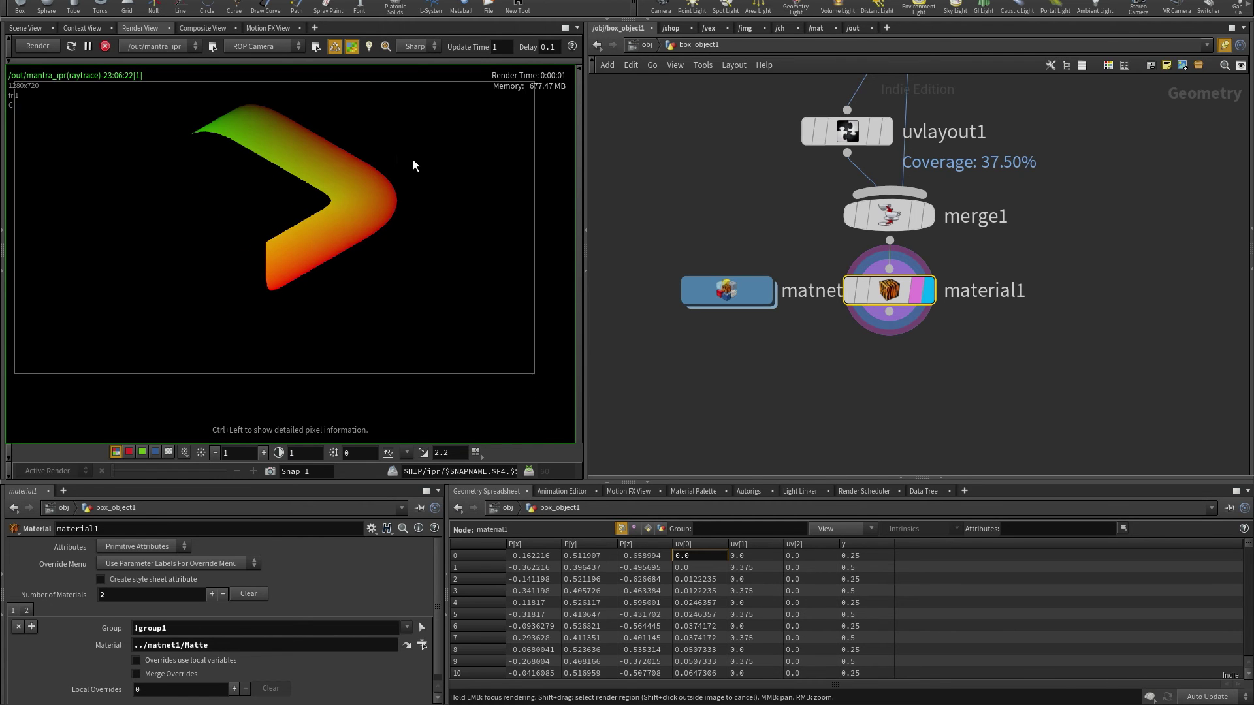
Step: Display merge1 instead of the Material node and inspect the geometry and cam1 in the scene view
left_click(927, 216)
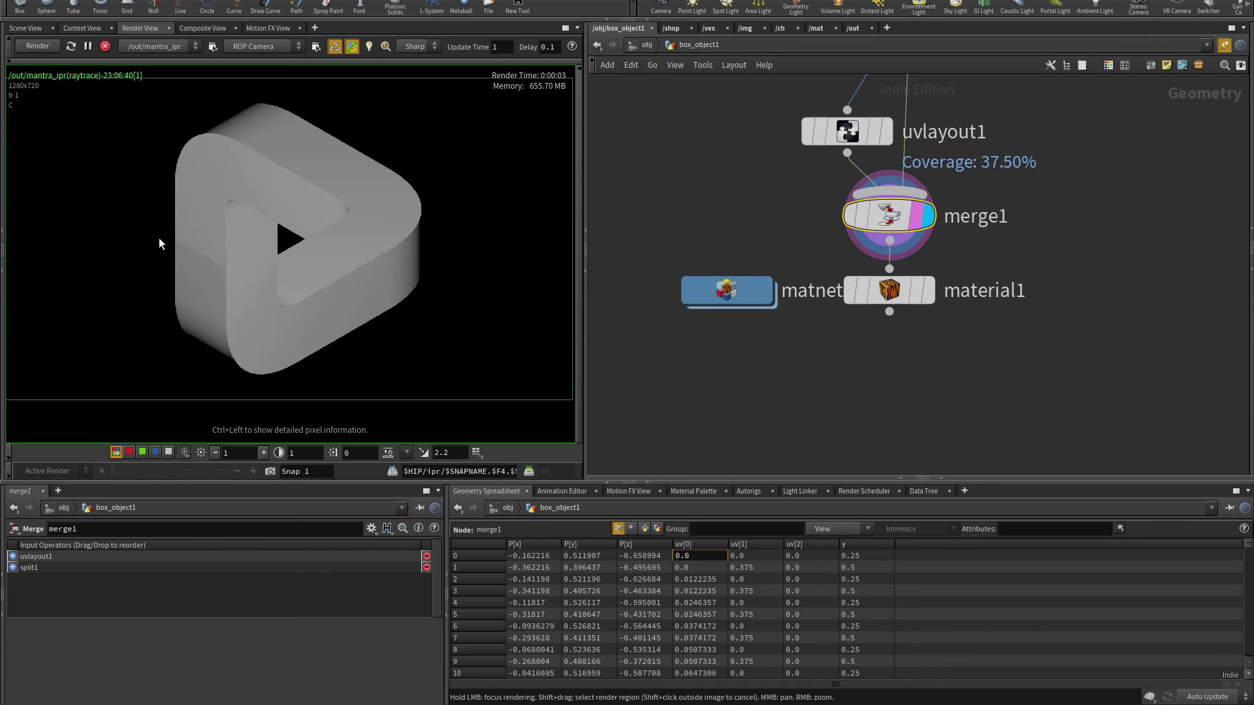
left_click(25, 28)
scroll(378, 266, "down", 5)
mouse_move(379, 267)
left_mouse_down()
mouse_move(345, 271)
mouse_move(429, 260)
mouse_move(126, 266)
mouse_move(277, 297)
mouse_move(386, 279)
mouse_move(369, 268)
left_mouse_up()
left_click_drag(261, 224, 251, 299)
key("s")
left_click(222, 287)
key("t")
key("Escape")
left_click_drag(471, 247, 358, 280)
key("t")
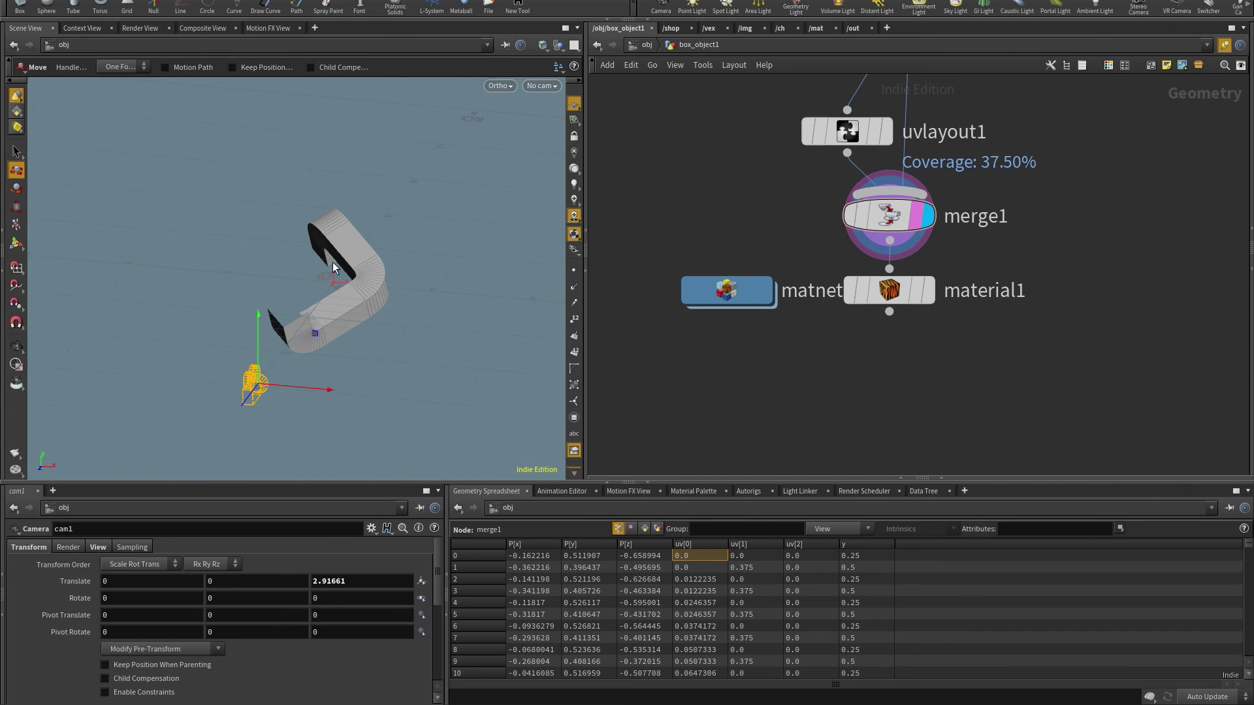
key("Escape")
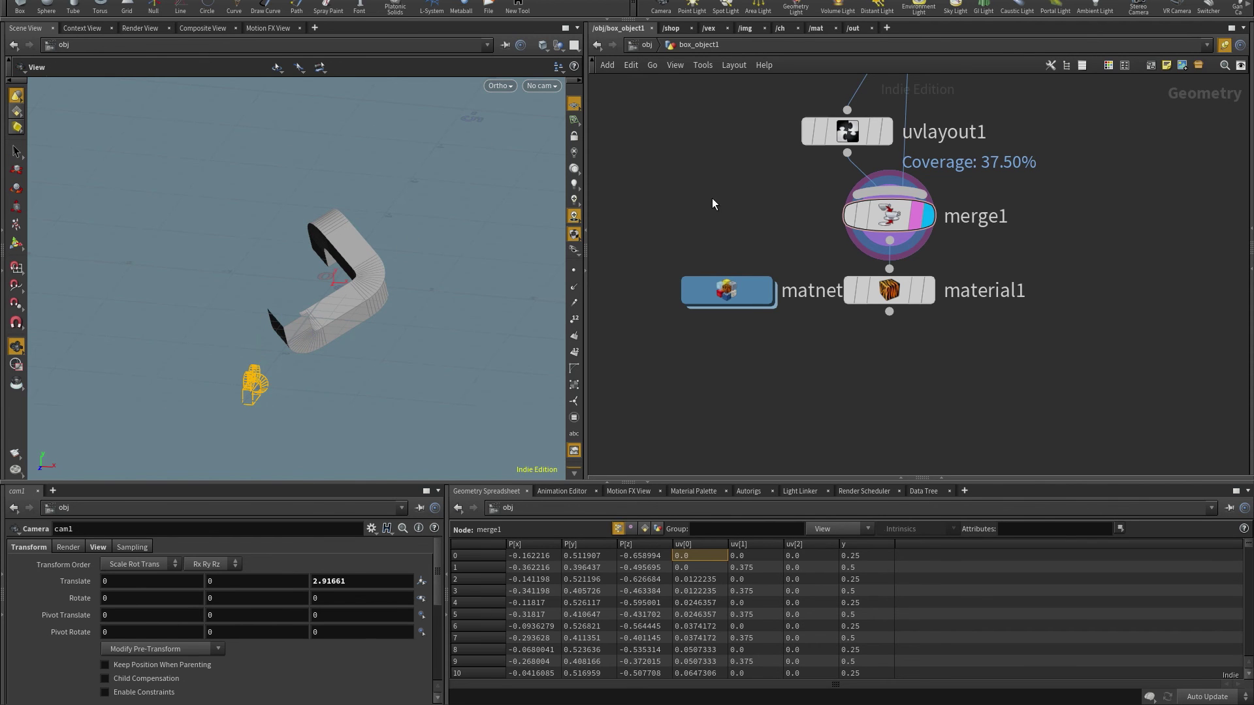
Step: Add a Light at the object level and set its type to Sun
left_click(646, 46)
key("Tab")
type("lie")
key("Escape")
key("Tab")
type("lig")
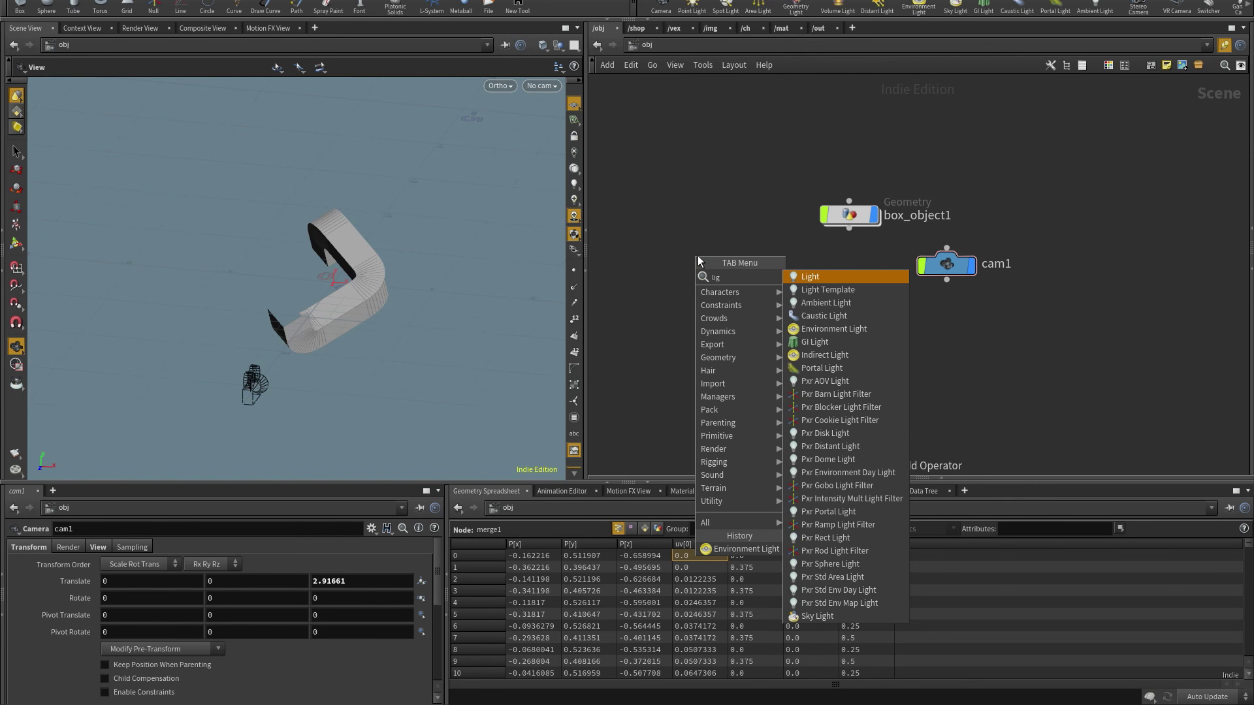
key("Return")
left_click(698, 256)
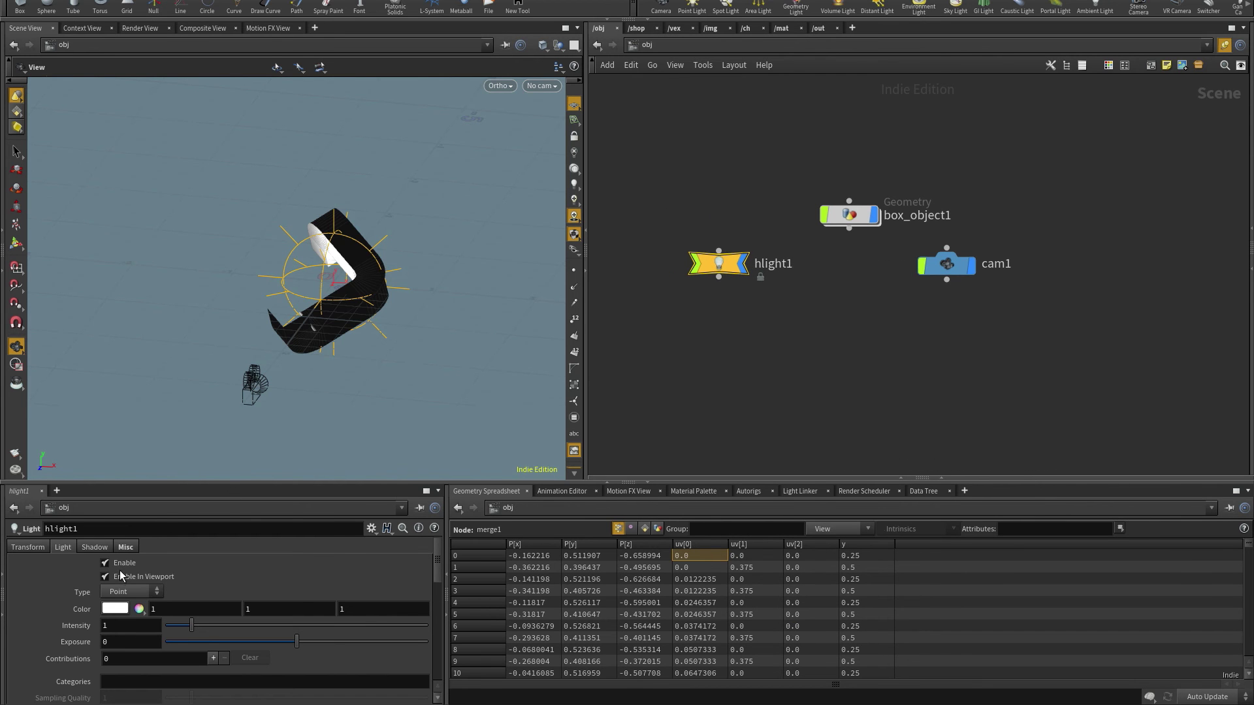
left_click(118, 590)
left_click(124, 596)
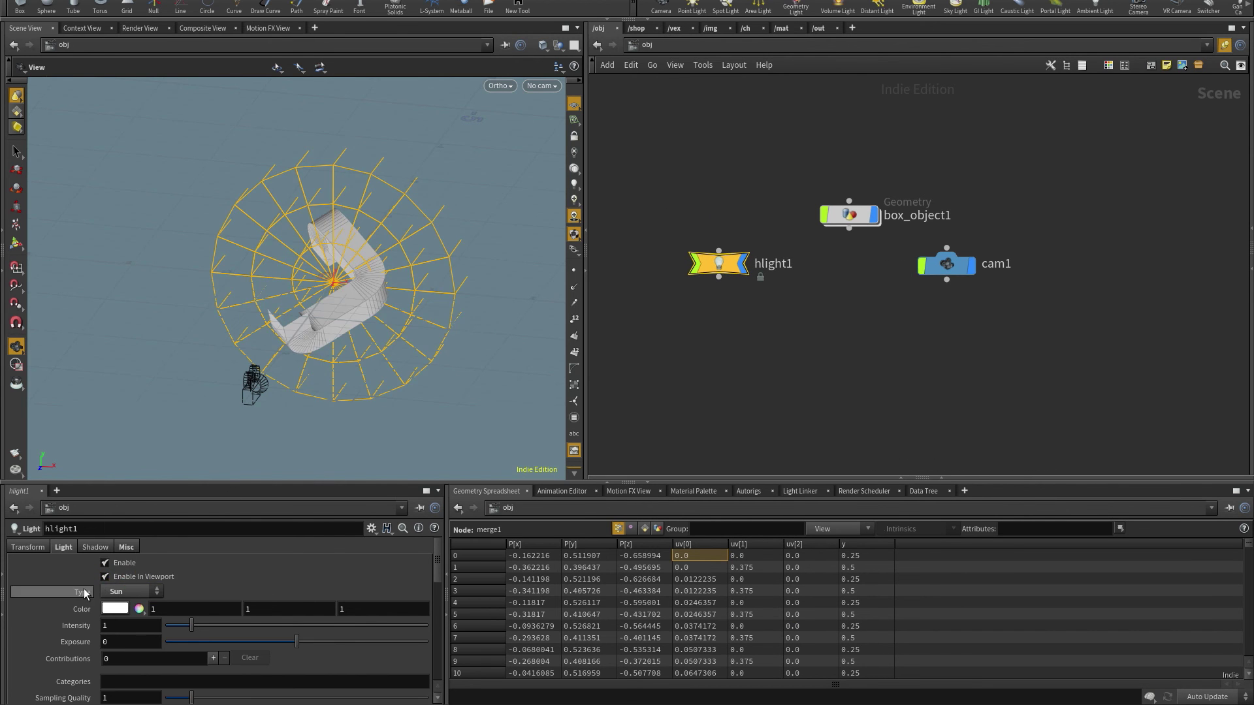
Step: Set the sun light's Y rotation to 90, look through cam1, and turn the light freehand about Z
key("r")
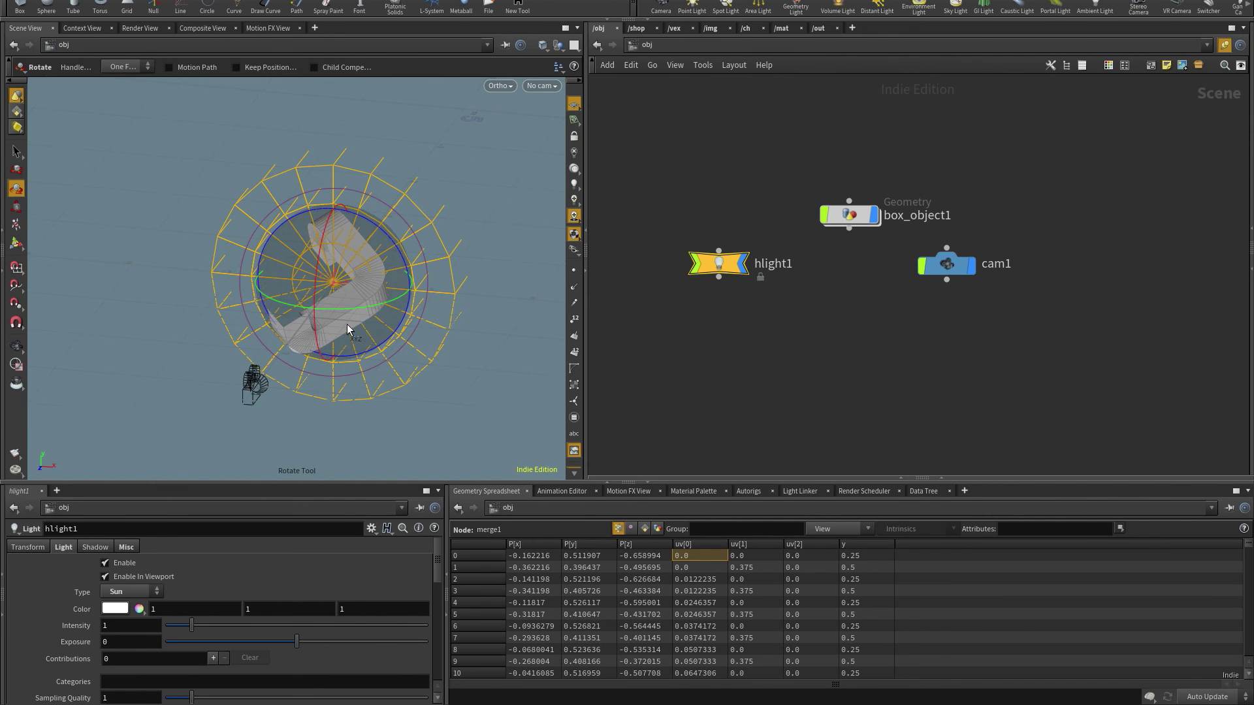
left_click_drag(376, 310, 464, 263)
left_click(41, 546)
type("90")
key("Return")
left_click_drag(390, 233, 268, 251)
left_click(555, 47)
left_click(551, 140)
left_click_drag(401, 241, 324, 283)
Step: Duplicate the sun light and place the copy below the original in the network
key("ctrl+c")
key("ctrl+v")
left_click(731, 342)
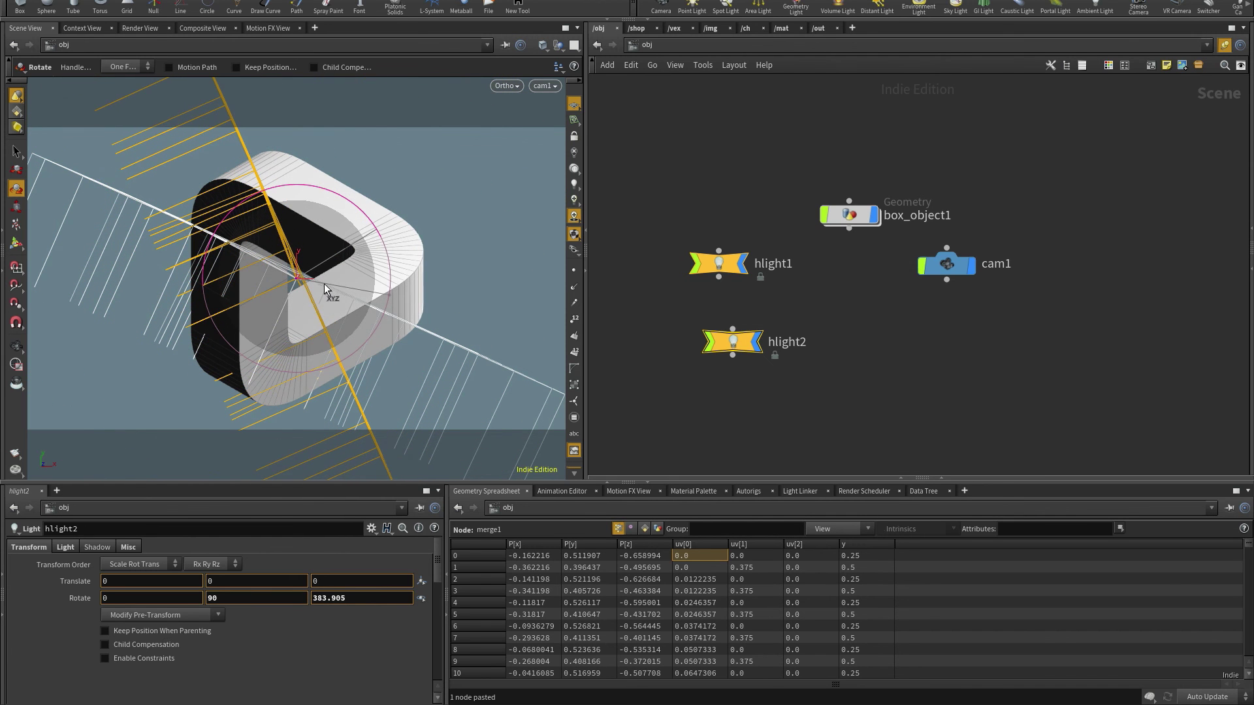
Step: Set the Z rotation to 25 on hlight2 and 125 on hlight1
left_click(723, 265)
left_click_drag(362, 209, 257, 146)
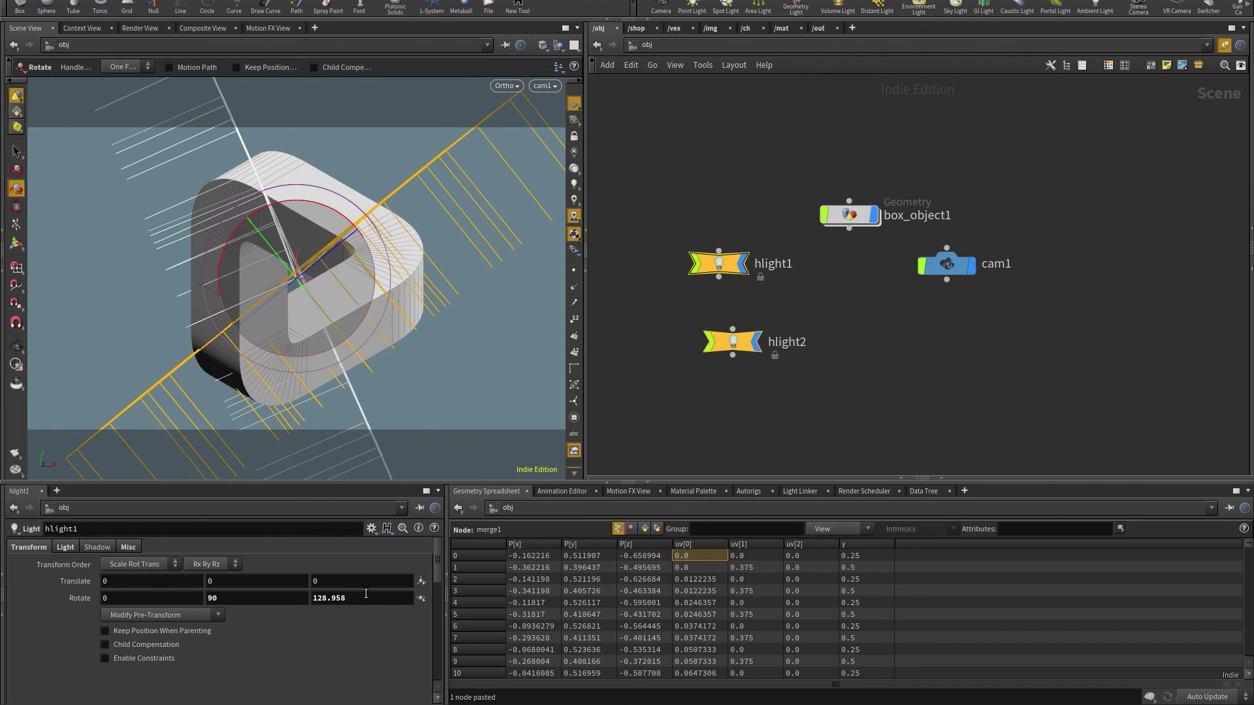
type("20")
key("Return")
left_click(719, 347)
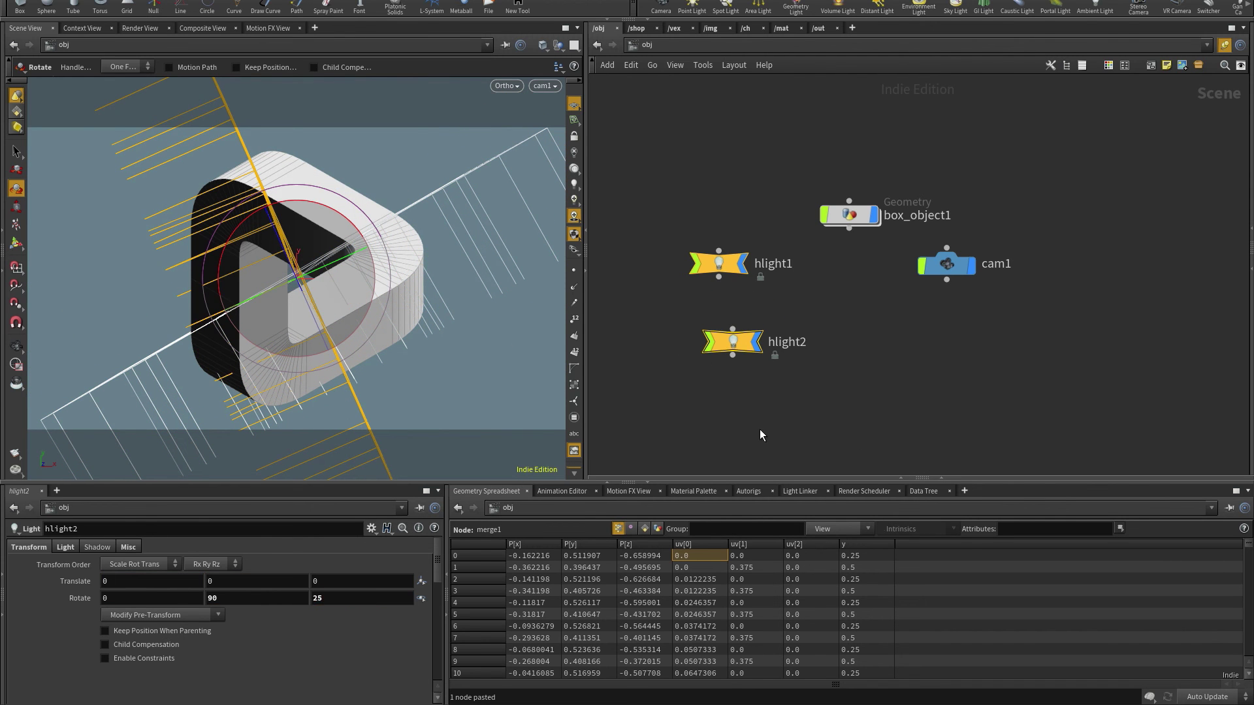
left_click(705, 264)
left_click(331, 599)
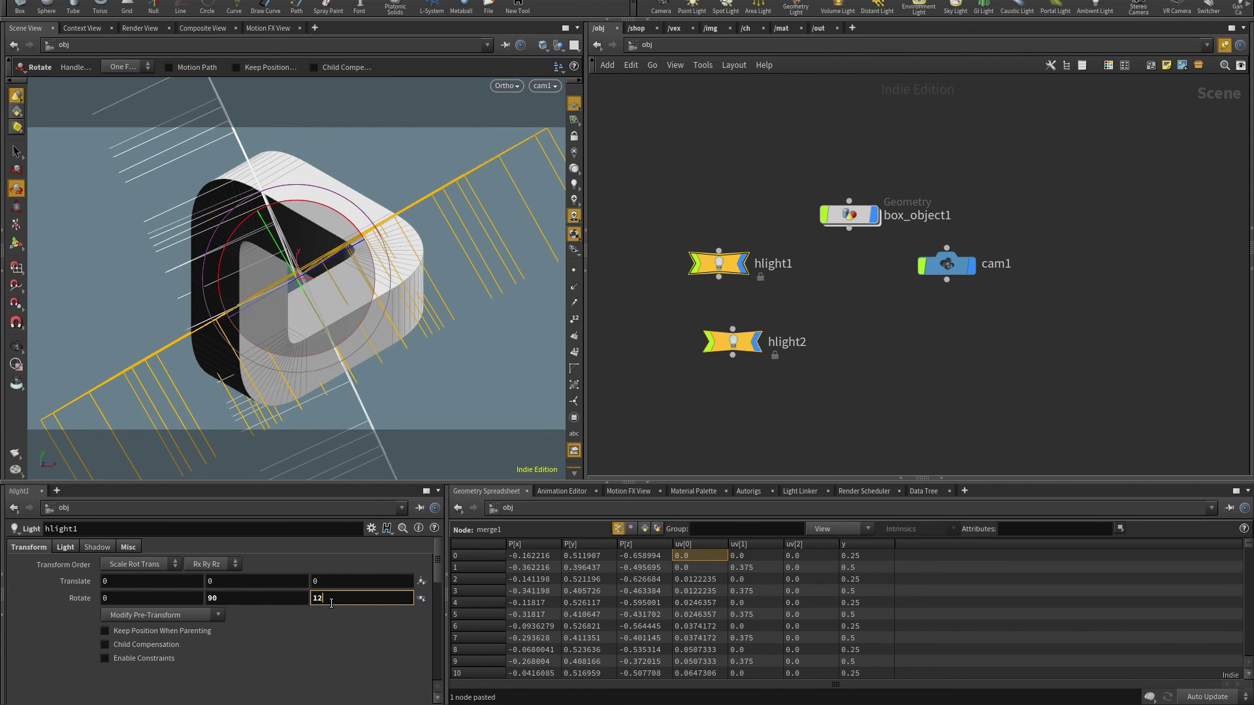
type("5")
key("Return")
key("Escape")
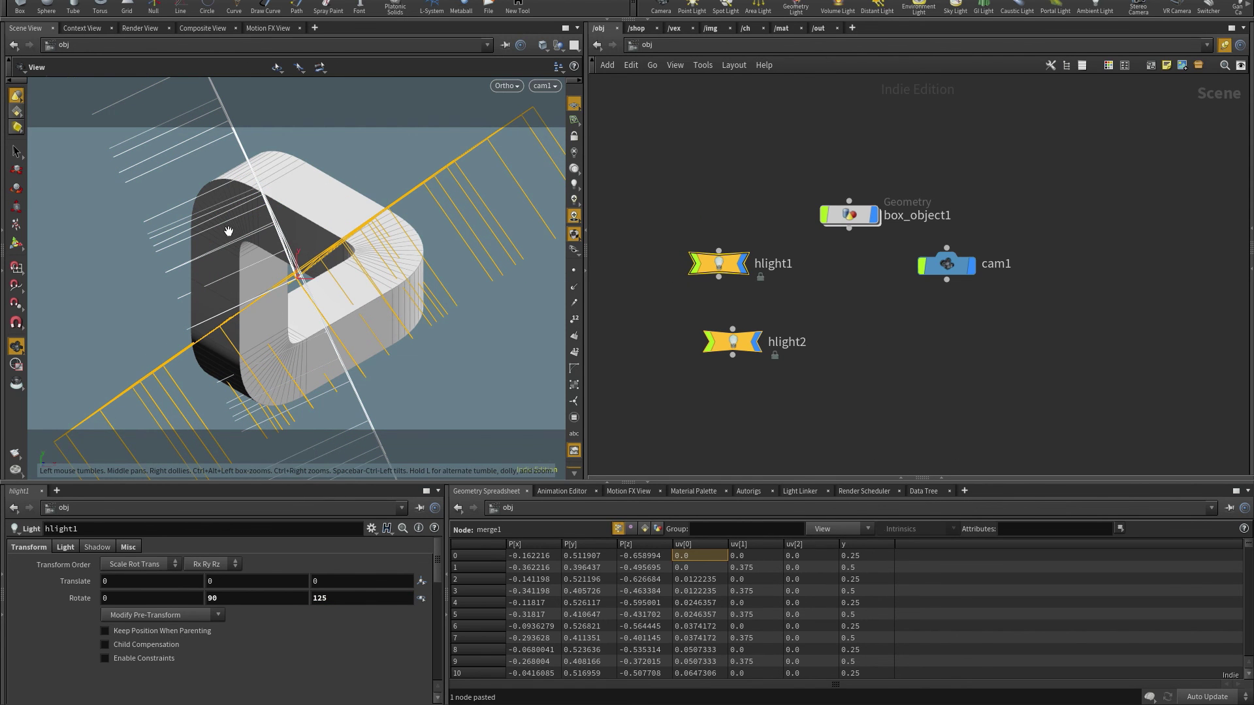
Step: Set hlight2's Z rotation to 35 and check the lighting of the triangle in the render view
key("s")
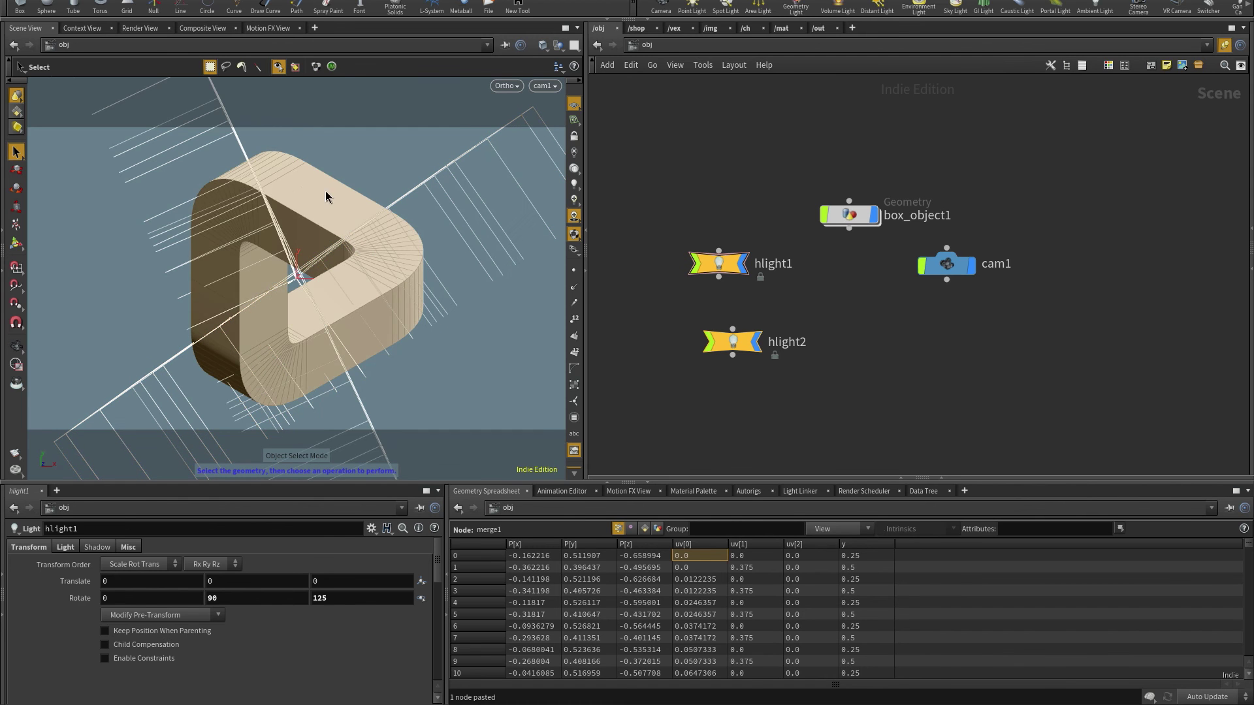
left_click(239, 143)
key("r")
left_click_drag(316, 196, 299, 174)
left_click_drag(299, 174, 302, 178)
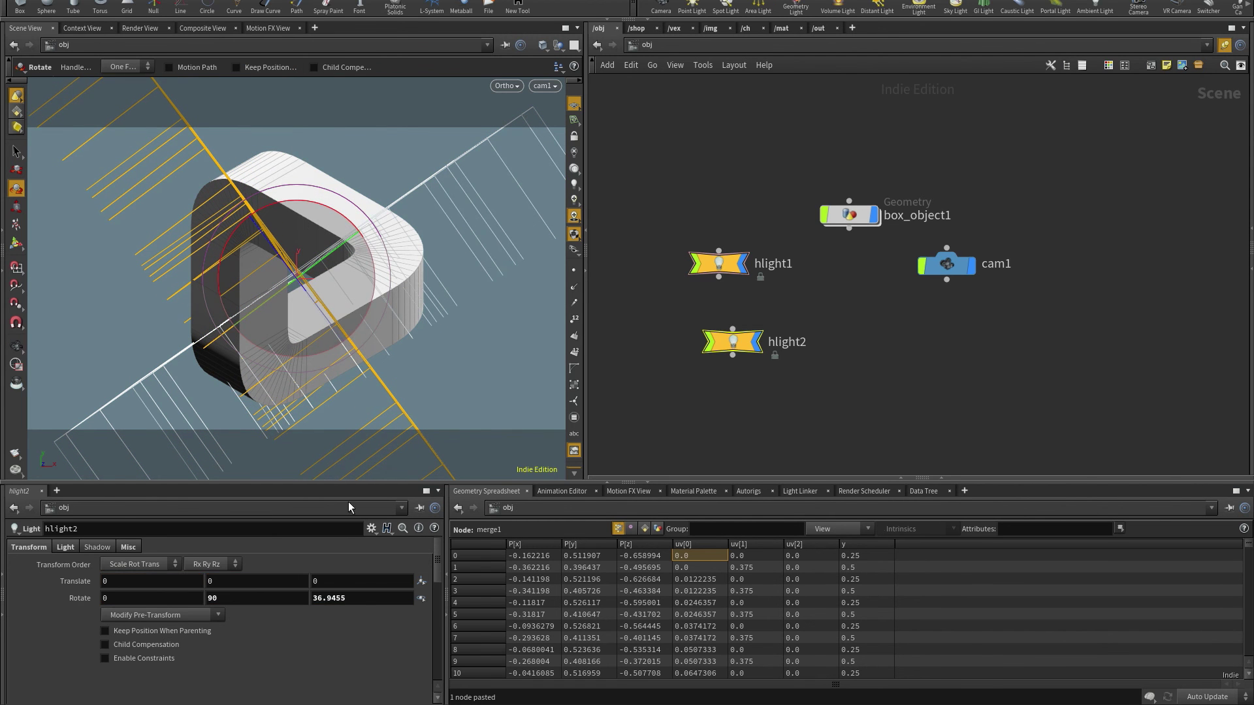
double_click(356, 597)
type("35")
key("Return")
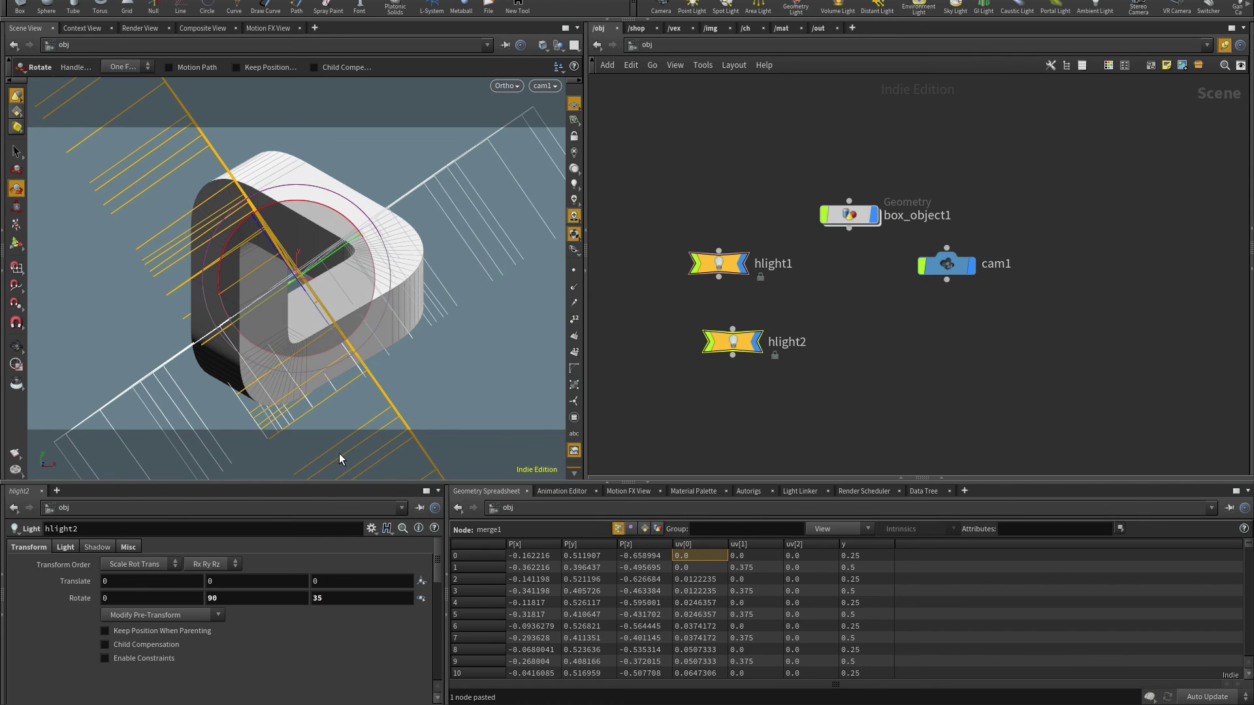
key("s")
left_click(498, 384)
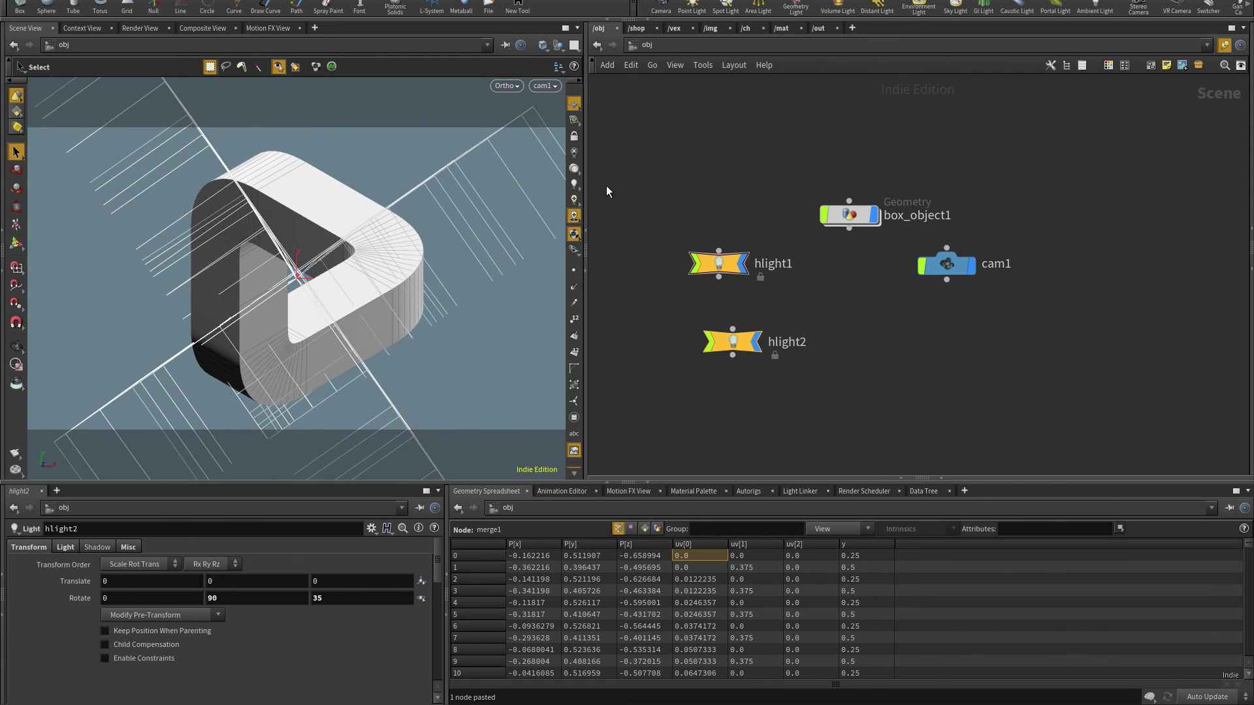
left_click(139, 30)
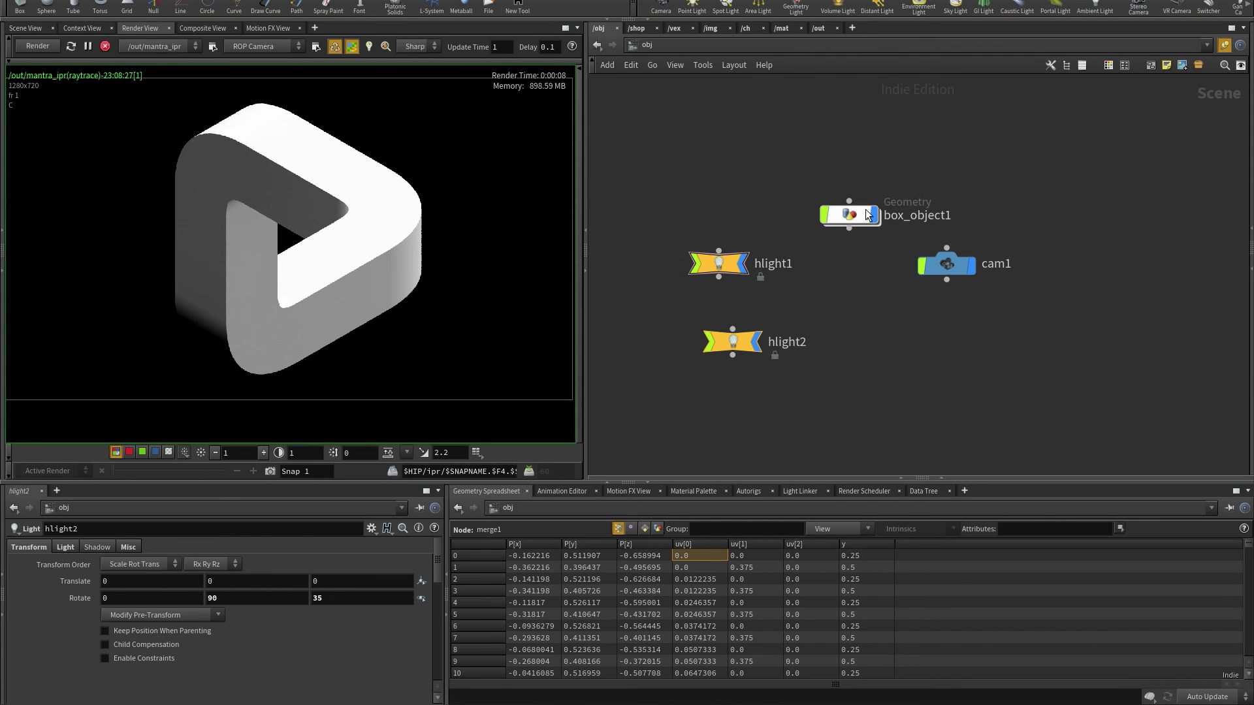
Step: Open a floating pane, switch it to a Scene View, and frame the triangle and lights beside the render
left_click(127, 0)
left_click(150, 1)
left_click_drag(215, 5, 907, 62)
left_click(700, 51)
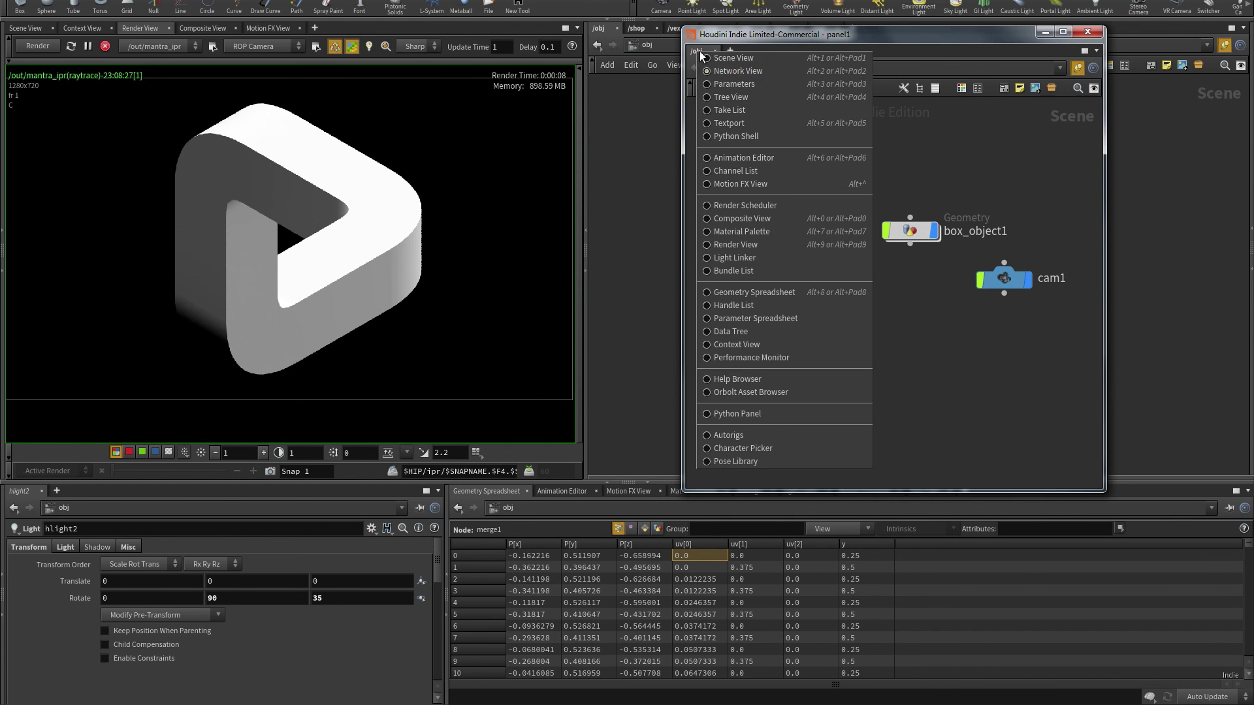
left_click(746, 60)
left_click(875, 184)
left_click_drag(876, 184, 842, 297, "alt")
Step: Try several freehand rotations of hlight2 in the floating scene view and undo the last ones
key("r")
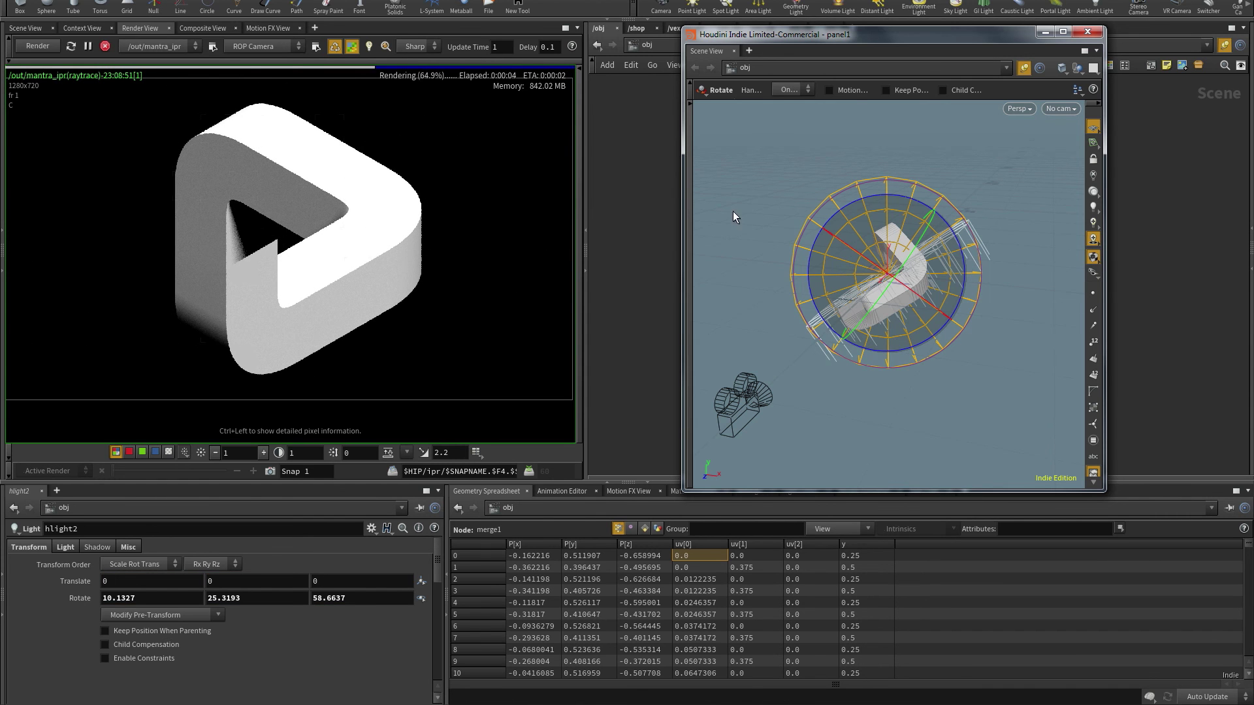
left_click_drag(879, 233, 823, 274)
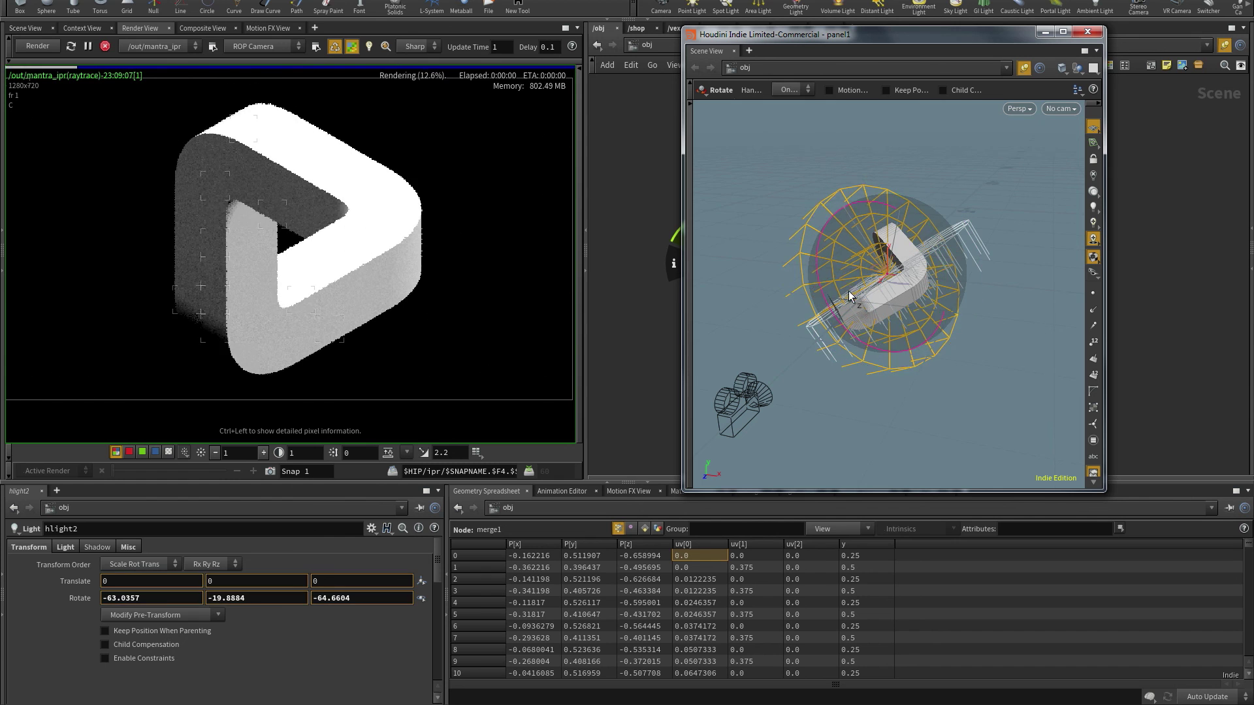
left_click_drag(878, 236, 837, 318)
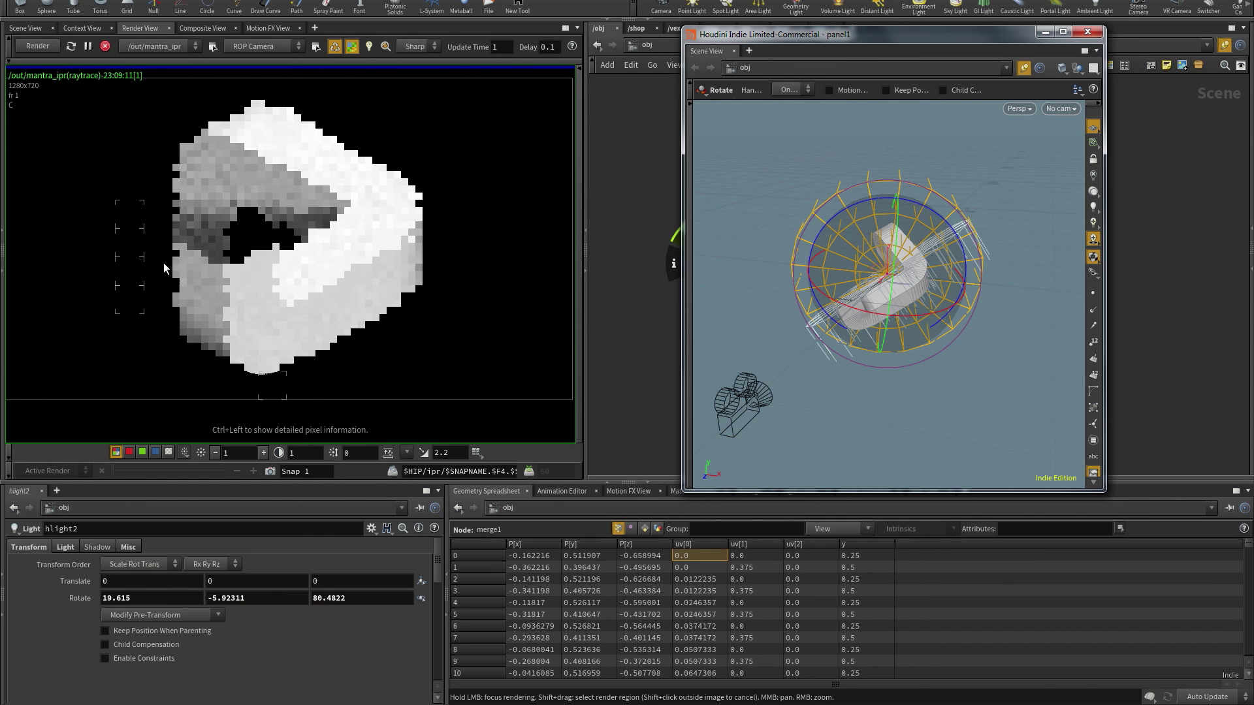
key("ctrl+z")
key("ctrl+z")
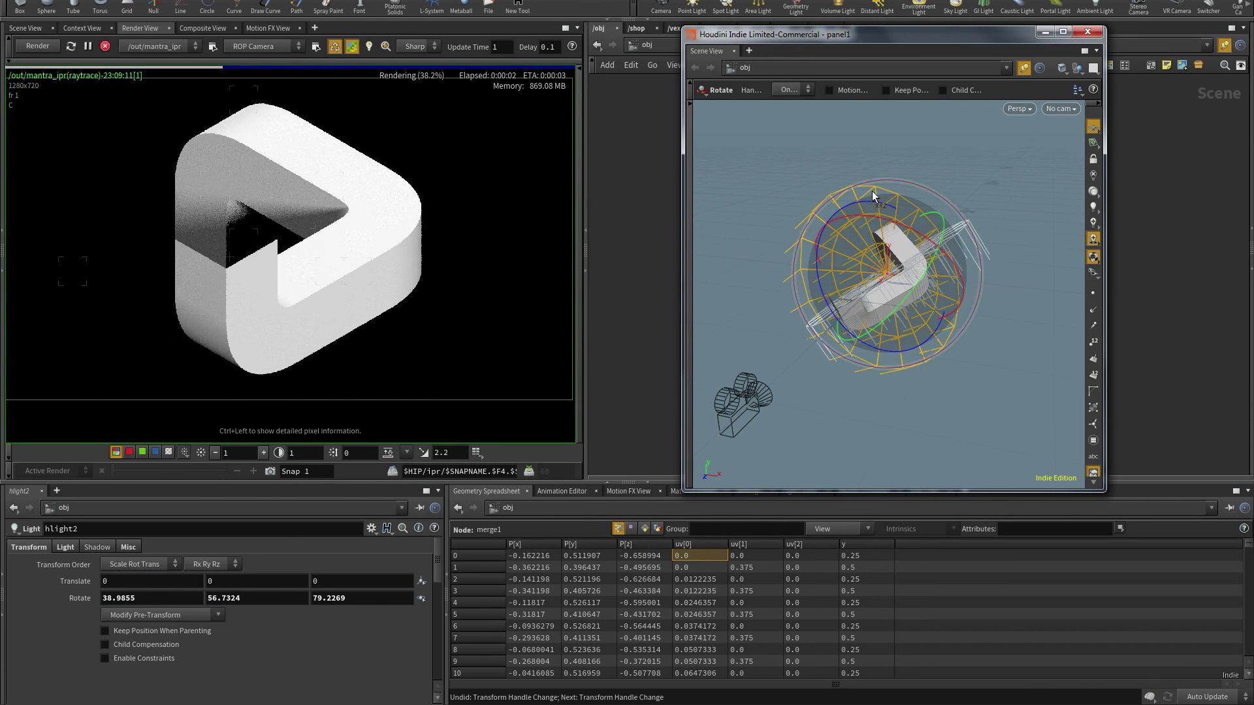
Step: Rotate hlight2 freehand to about -103.5, 77.4, -77.0 and close the floating scene view
left_click_drag(881, 207, 982, 233)
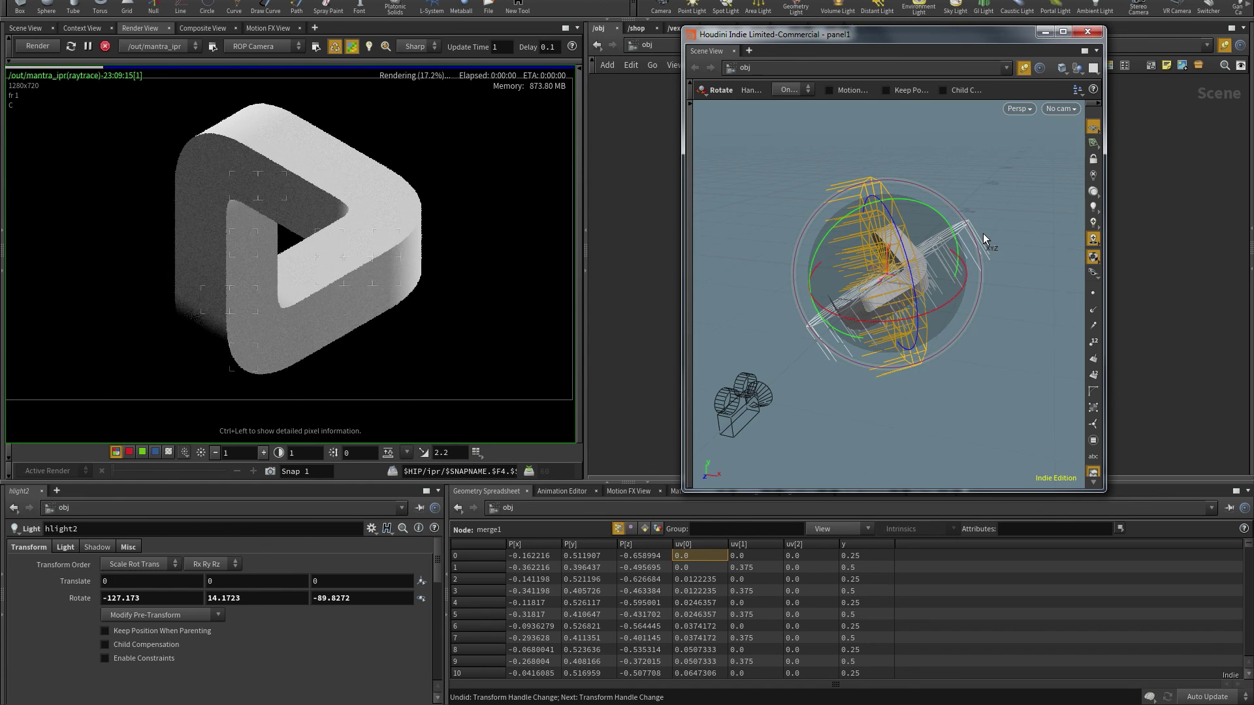
key("Escape")
left_click(906, 253)
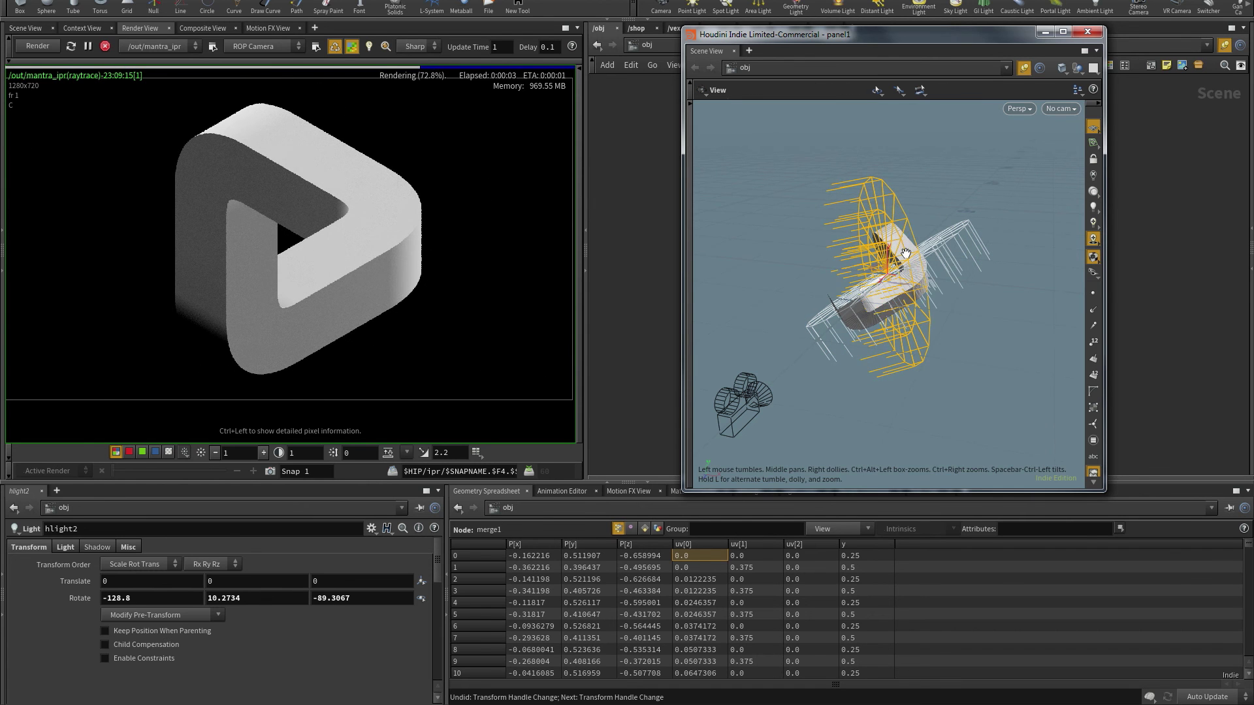
left_click(1088, 31)
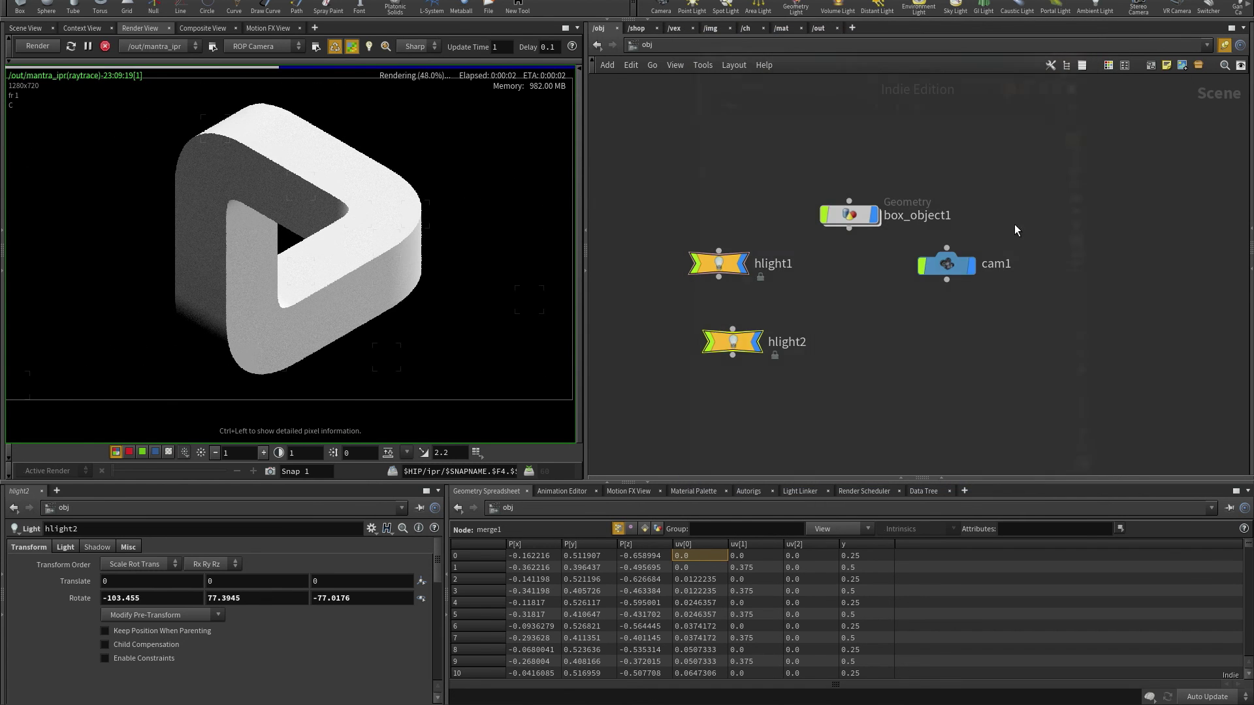
Step: Add a Mantra render node to the output network and name it UV
left_click(821, 27)
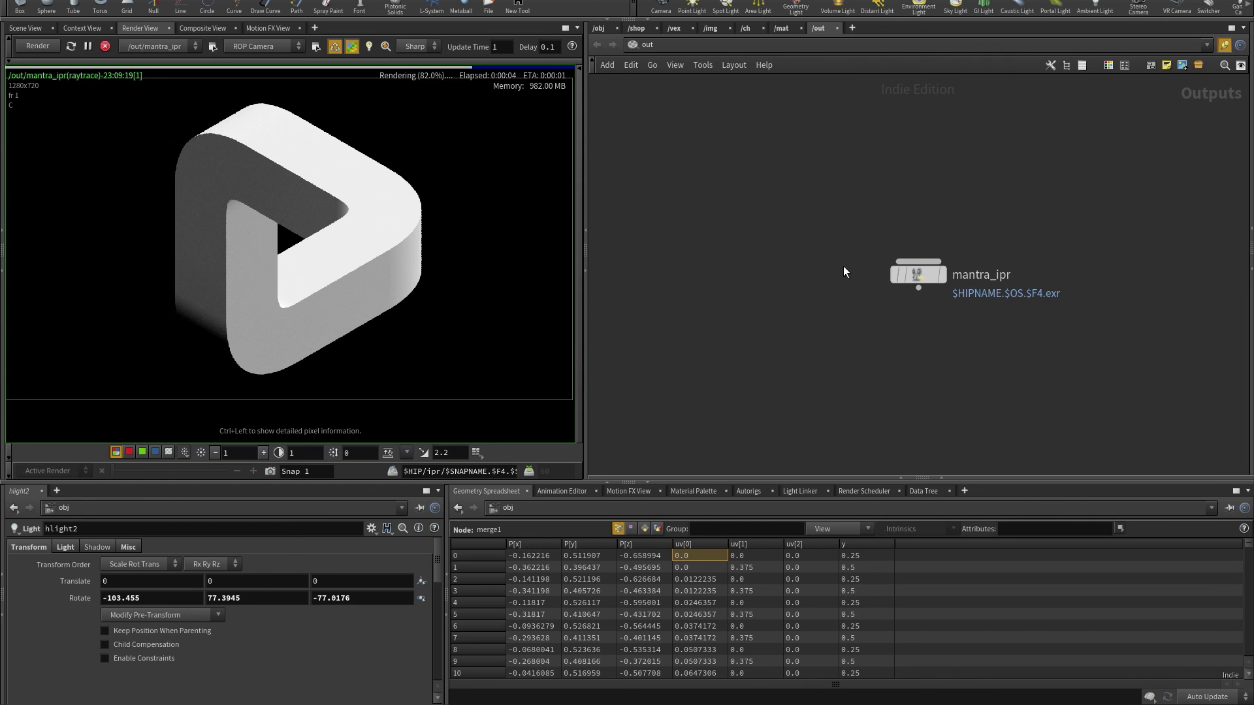
key("Tab")
type("mantra")
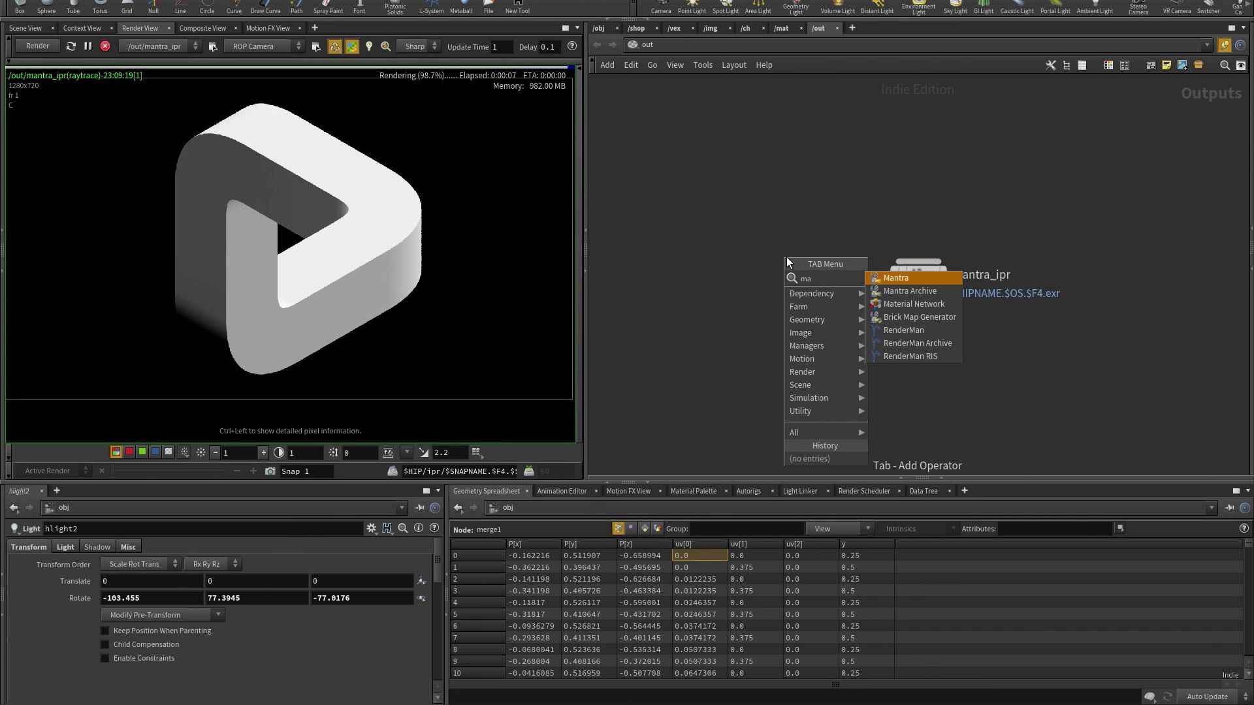
left_click(922, 269)
left_click(752, 289)
double_click(807, 275)
type("UV")
key("Return")
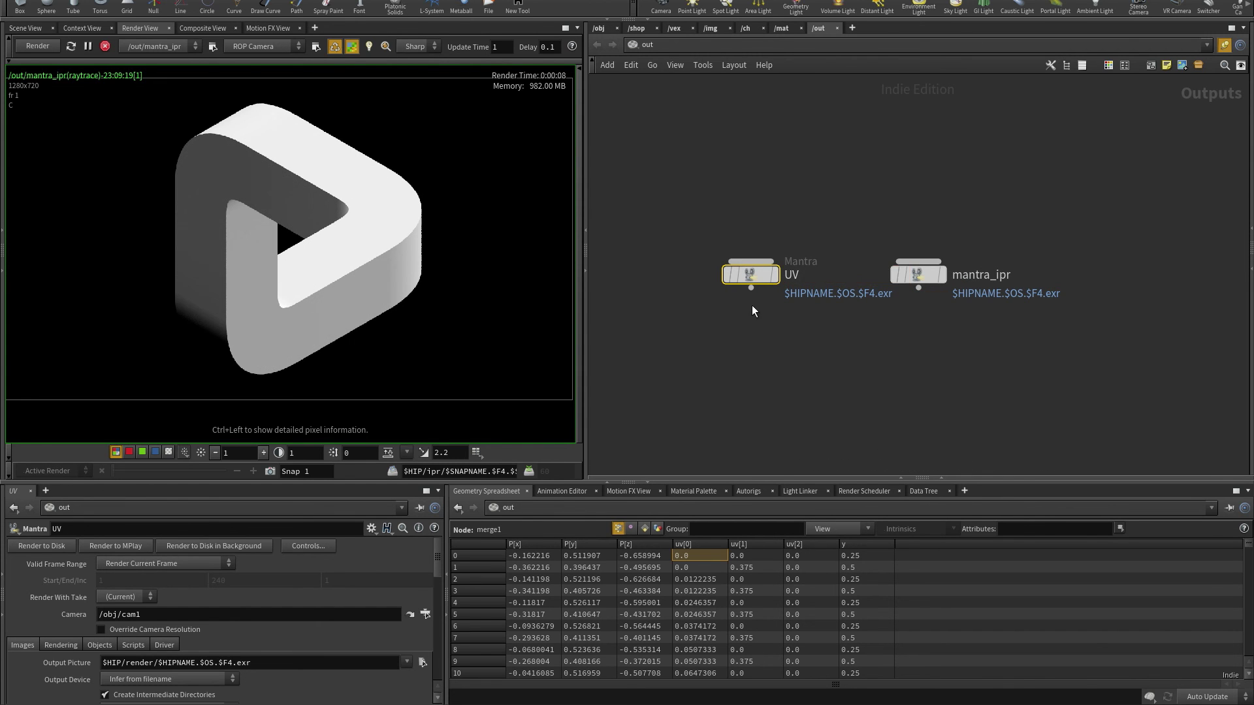
Step: Set the UV node's pixel filter to Disable Edge Antialiasing and enable Sub-Pixel Output
scroll(251, 645, "down", 2)
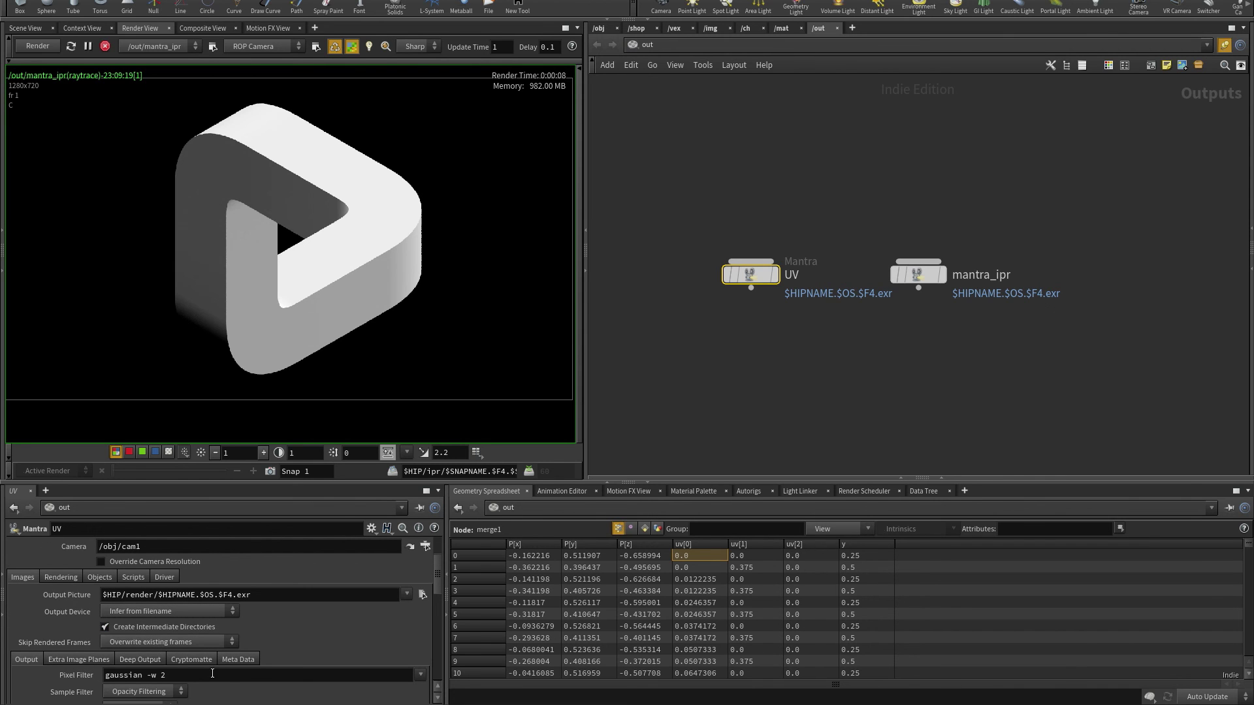
left_click(419, 675)
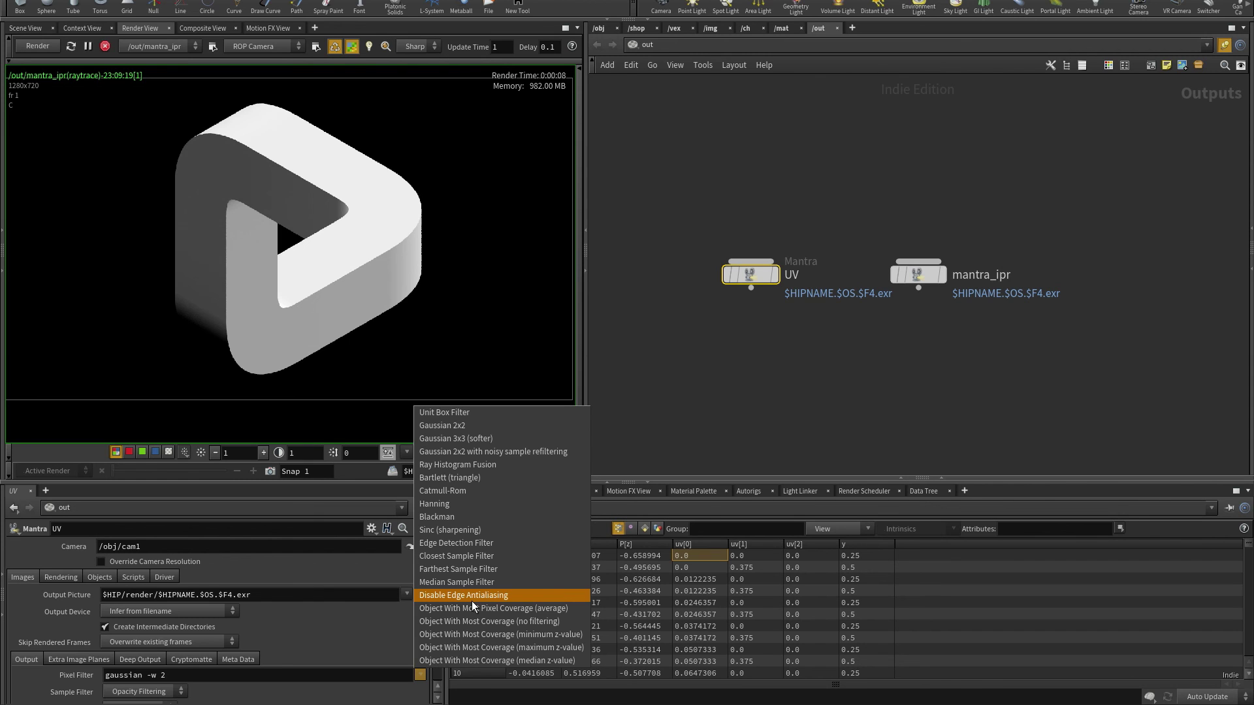
left_click(472, 595)
scroll(120, 630, "down", 3)
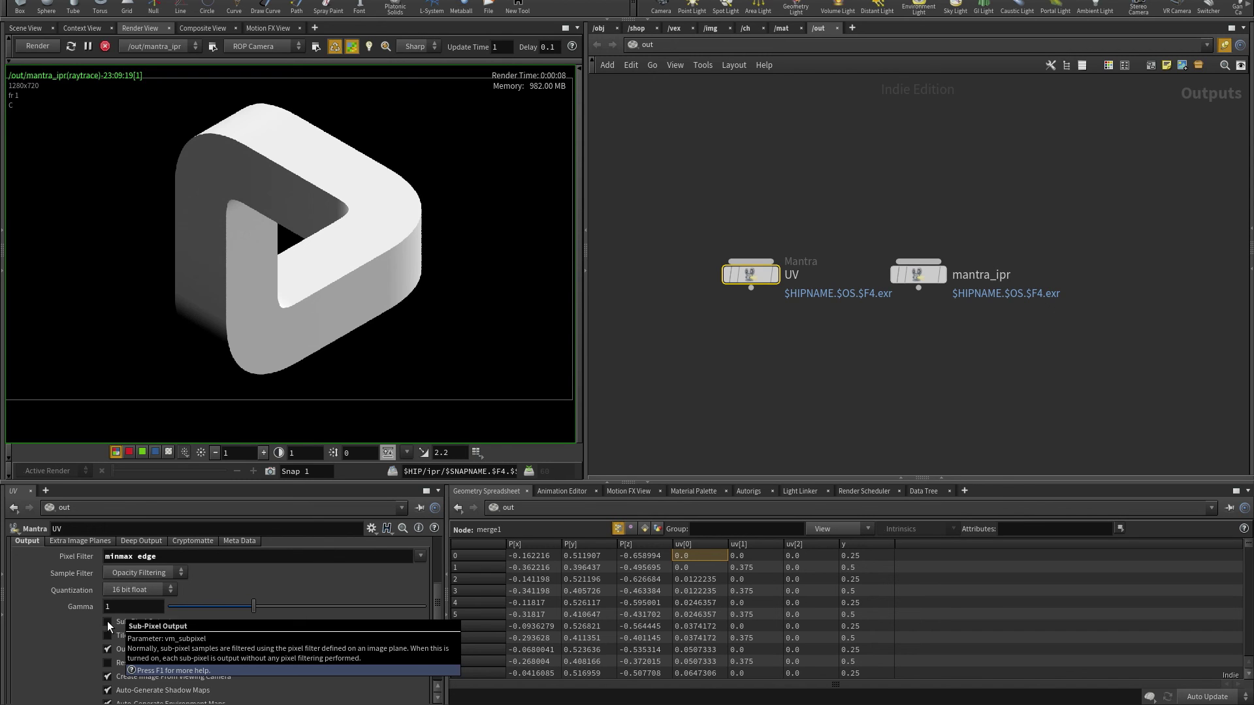
left_click(107, 621)
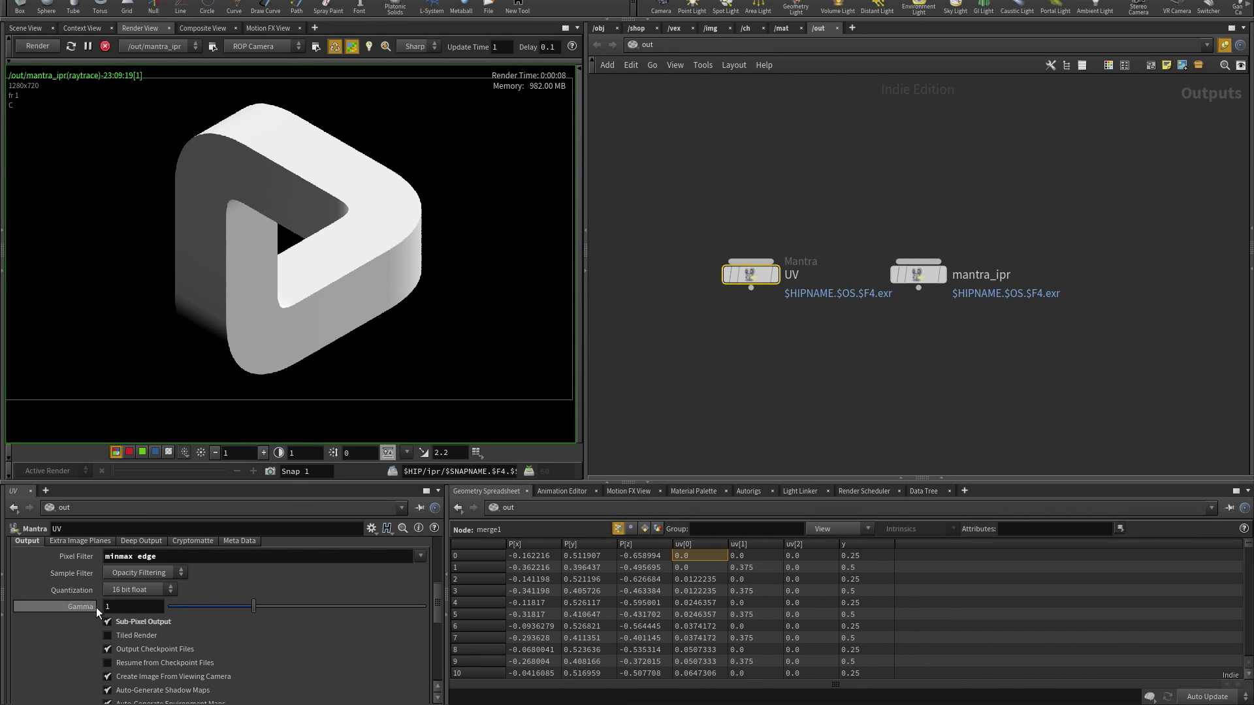
Step: Duplicate the UV Mantra node and rename the copy Shading
left_click_drag(751, 274, 660, 283)
key("ctrl+c")
key("ctrl+v")
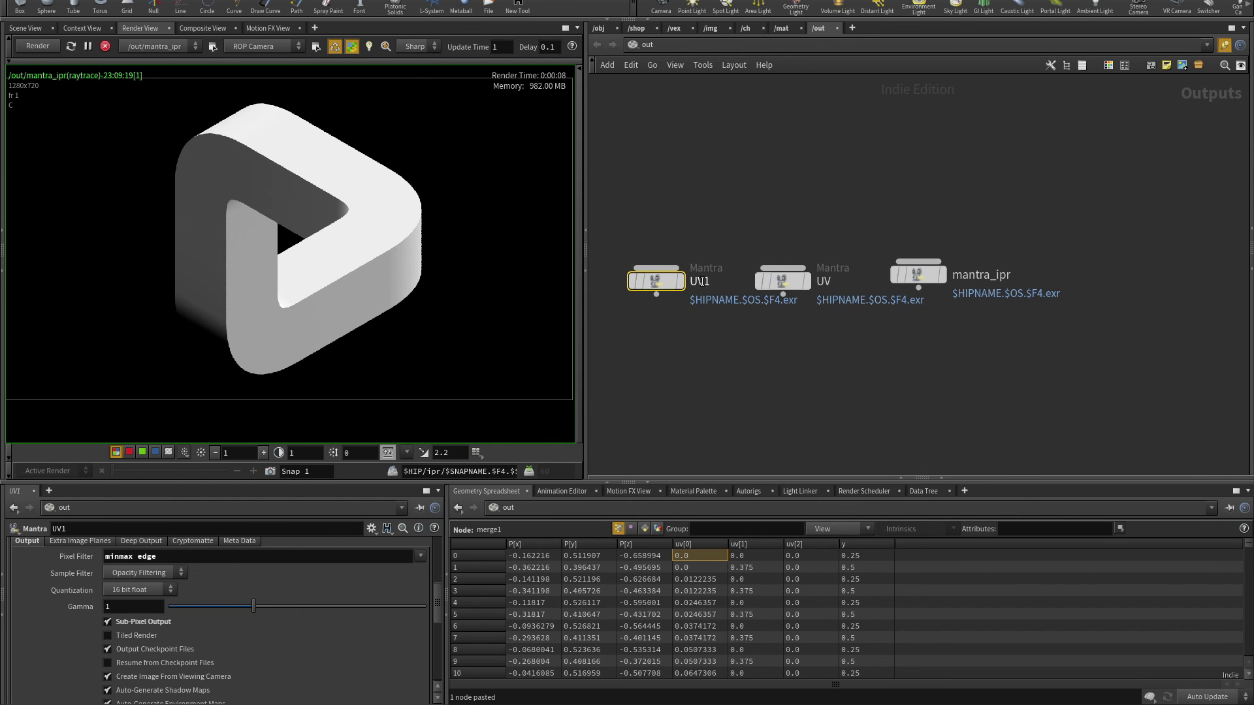
double_click(702, 281)
type("Sha")
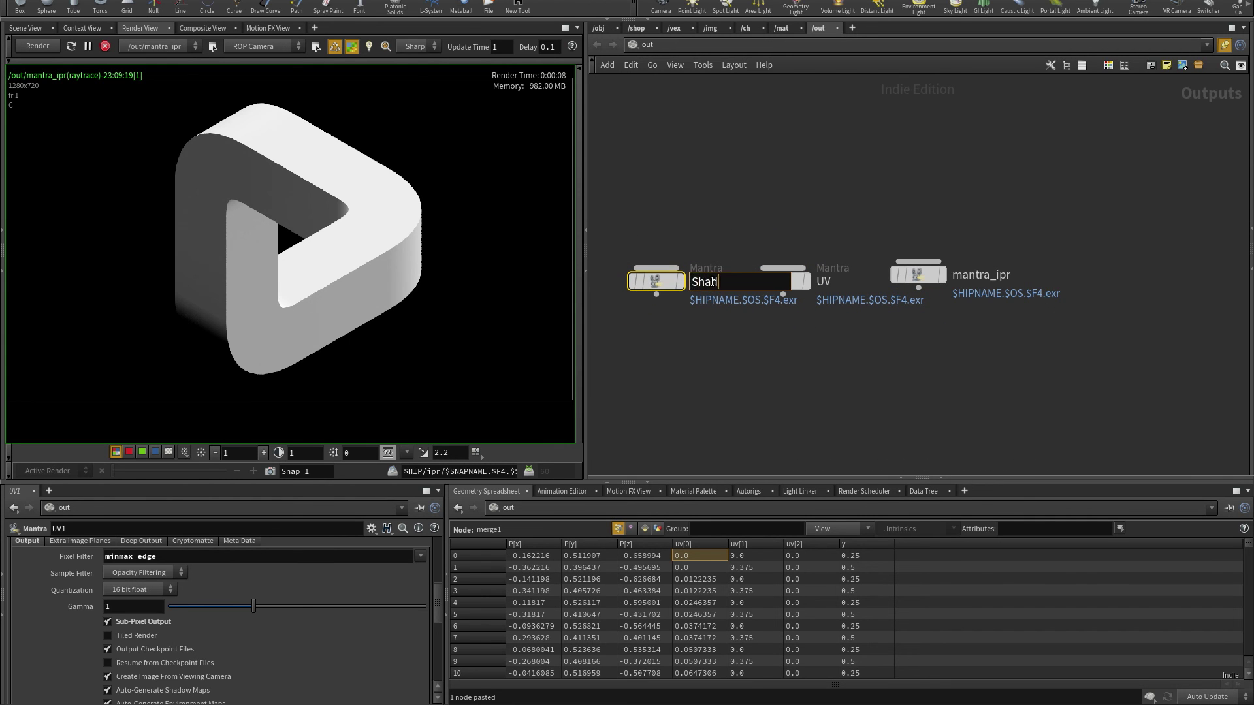
key("Return")
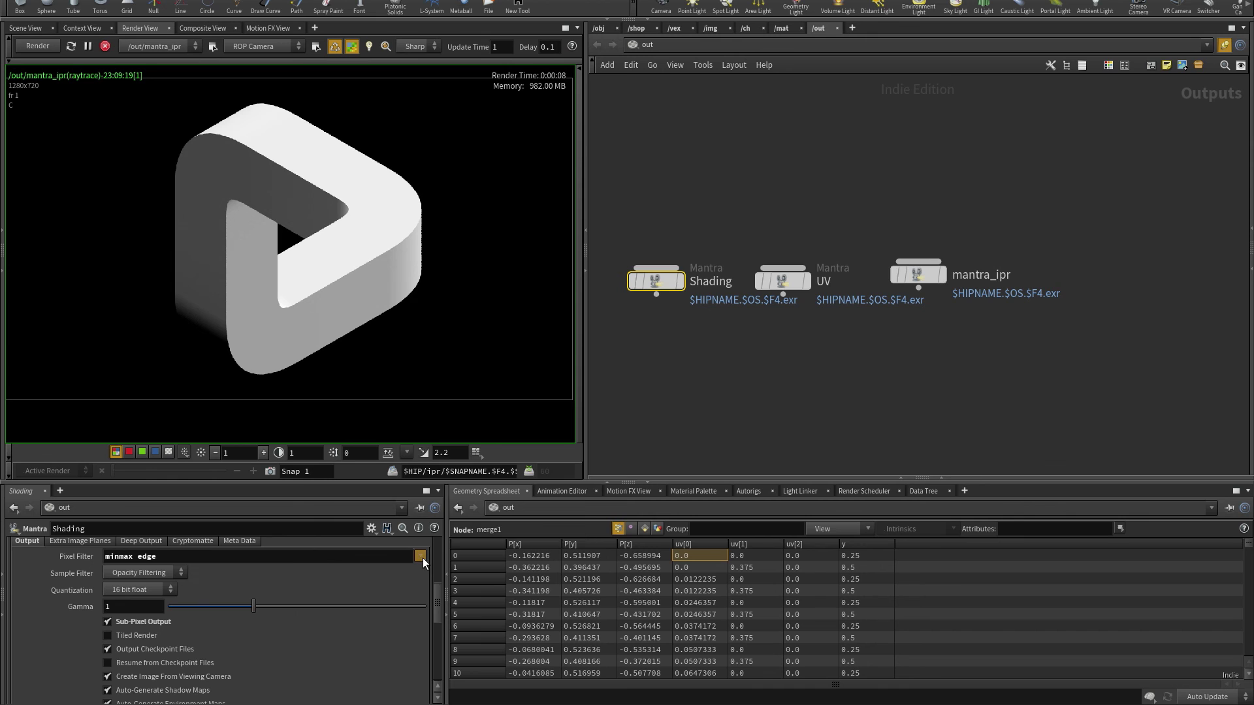
Step: Give the Shading node a Gaussian pixel filter with Sub-Pixel Output off, and render it to disk
left_click(420, 556)
left_click(451, 314)
left_click(107, 621)
scroll(190, 599, "up", 5)
left_click_drag(656, 281, 638, 281)
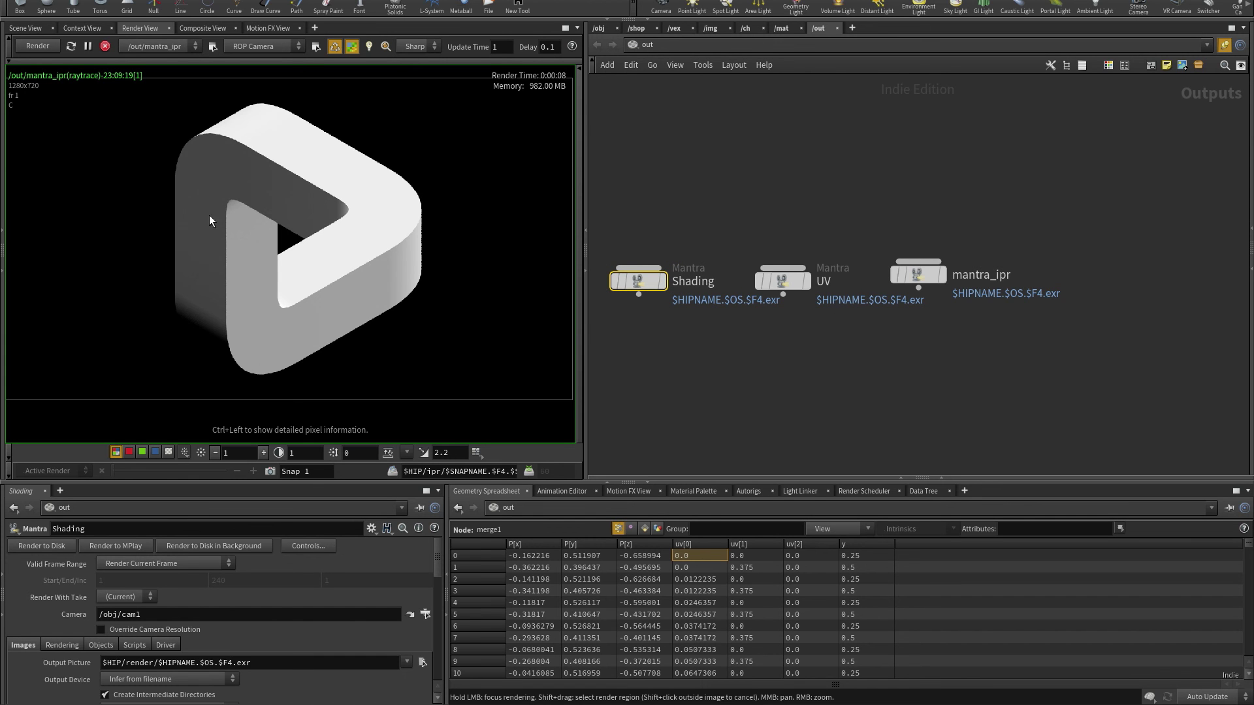
mouse_move(665, 288)
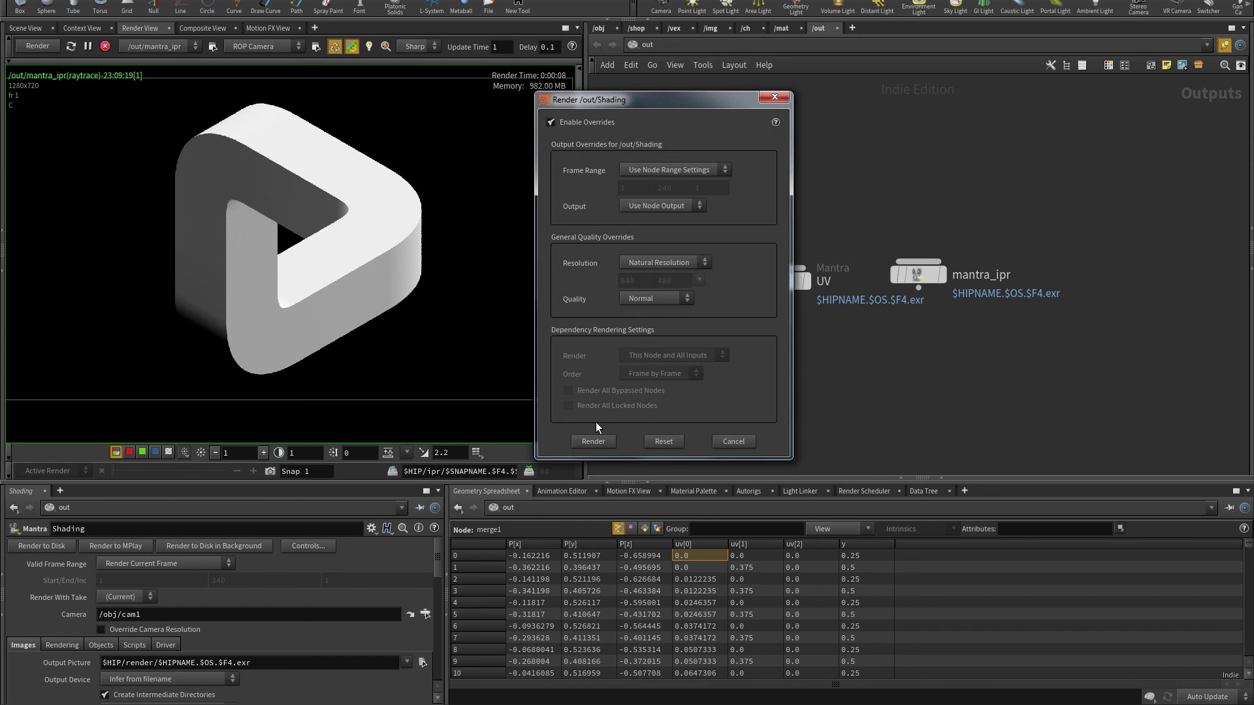
Step: Make material1 inside box_object1 the displayed and rendered node for the UV pass
left_click(601, 28)
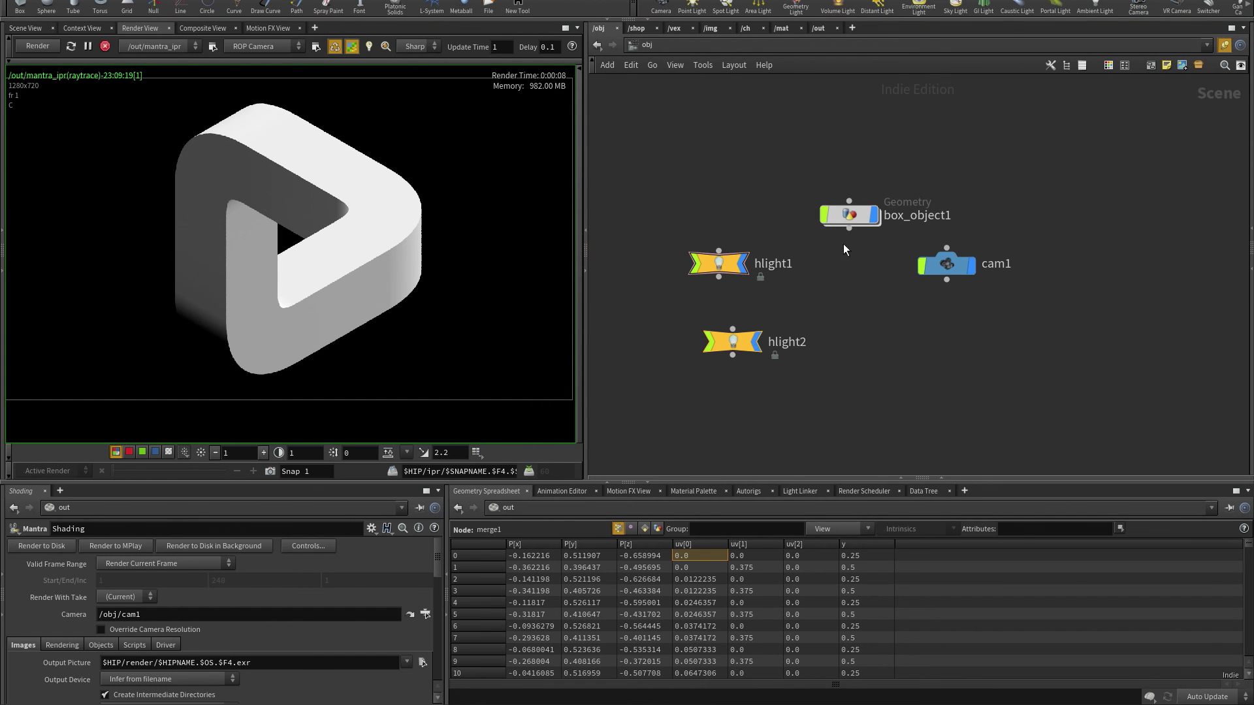
double_click(861, 217)
left_click(921, 290)
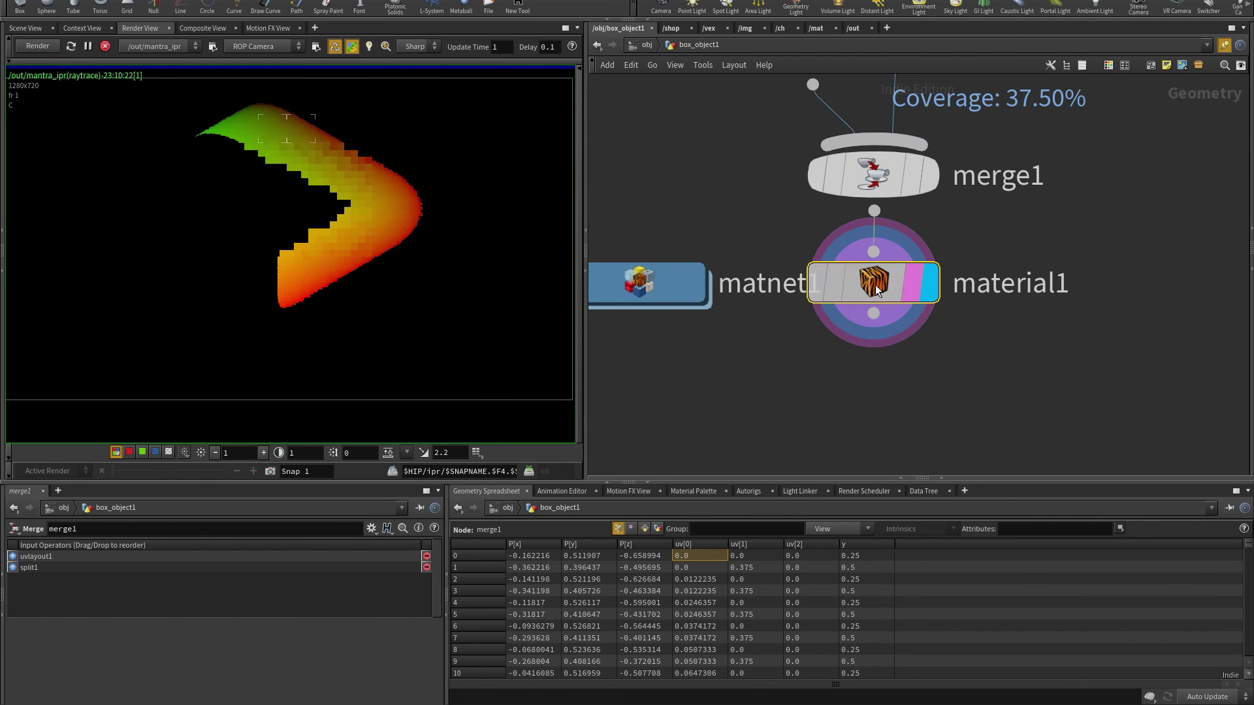
Step: Render the UV Mantra node to disk from the output network
left_click(853, 28)
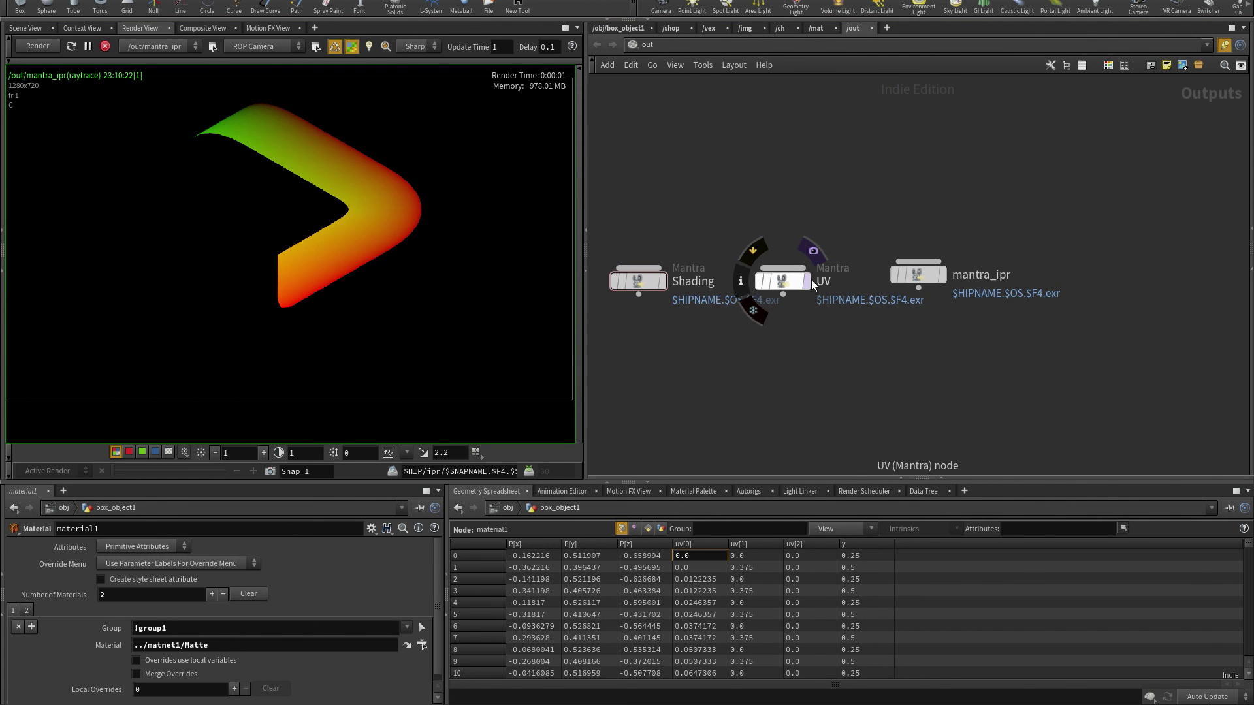
left_click(812, 248)
left_click(594, 439)
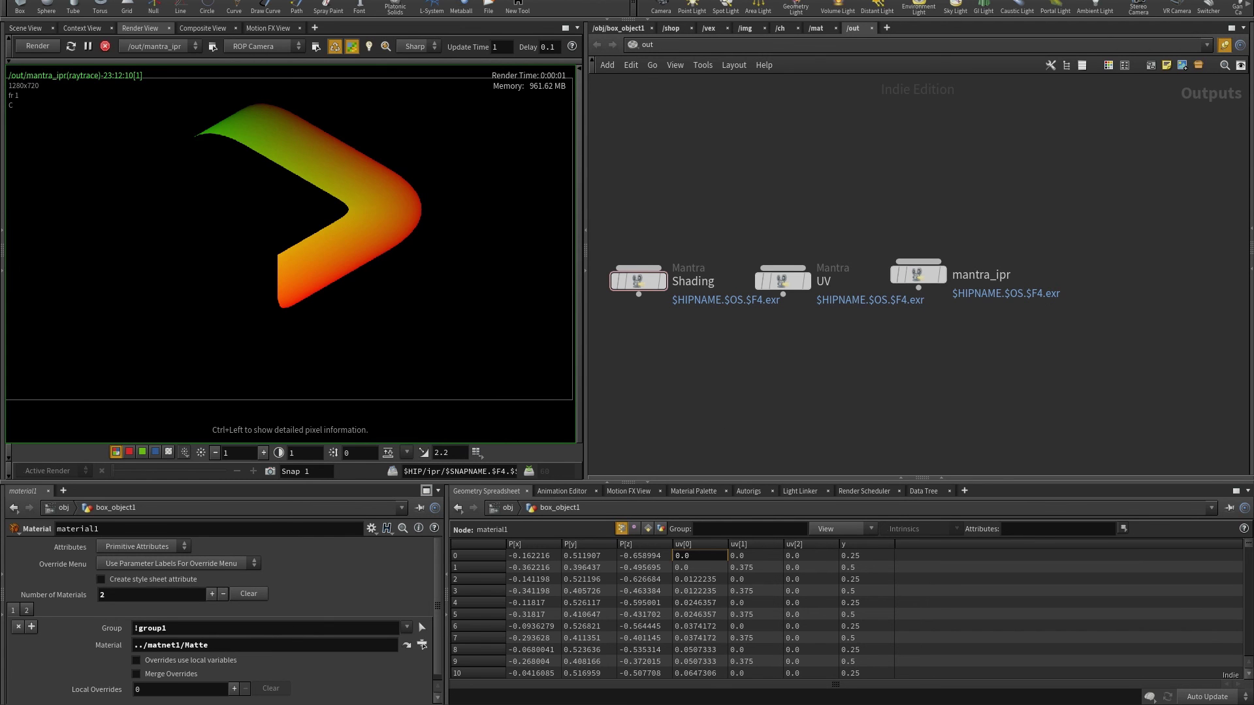
Step: Open the rendered PenroseT.Shading.0001.exr and PenroseT.UV.0001.exr in djv_view and examine the UV image's edges up close
key("alt+Tab")
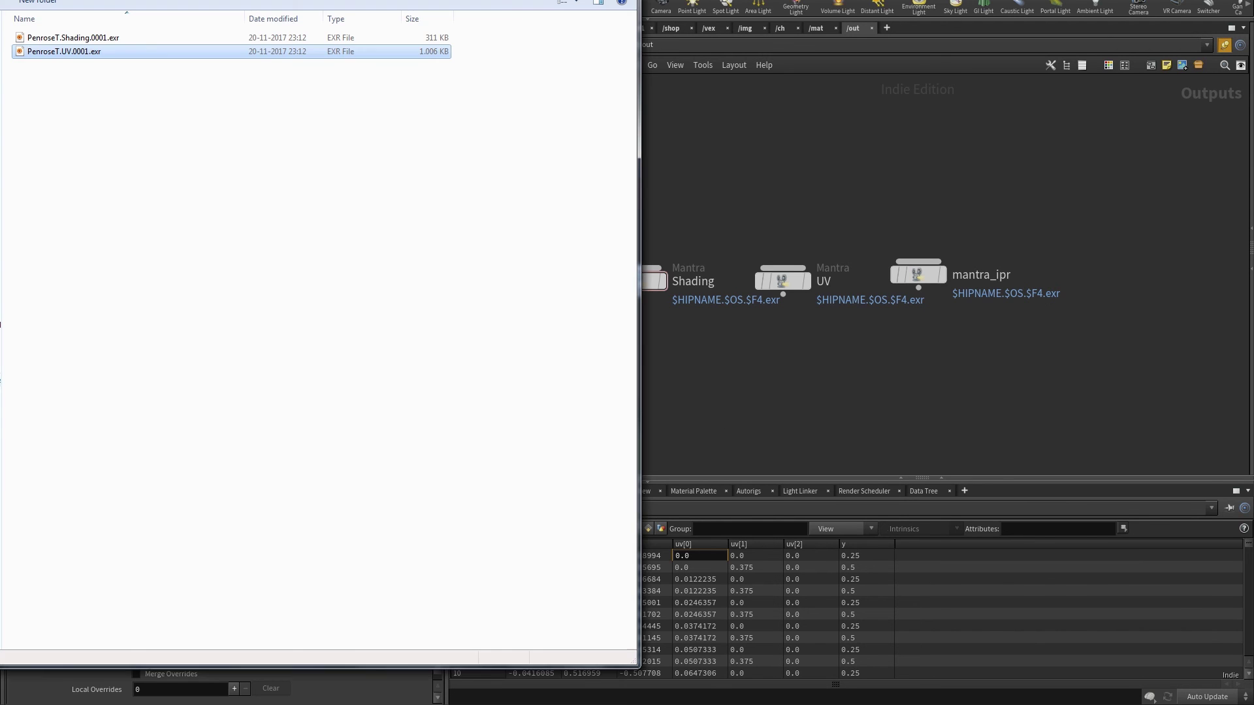
mouse_move(72, 38)
left_mouse_down()
mouse_move(680, 408)
mouse_move(623, 361)
left_mouse_up()
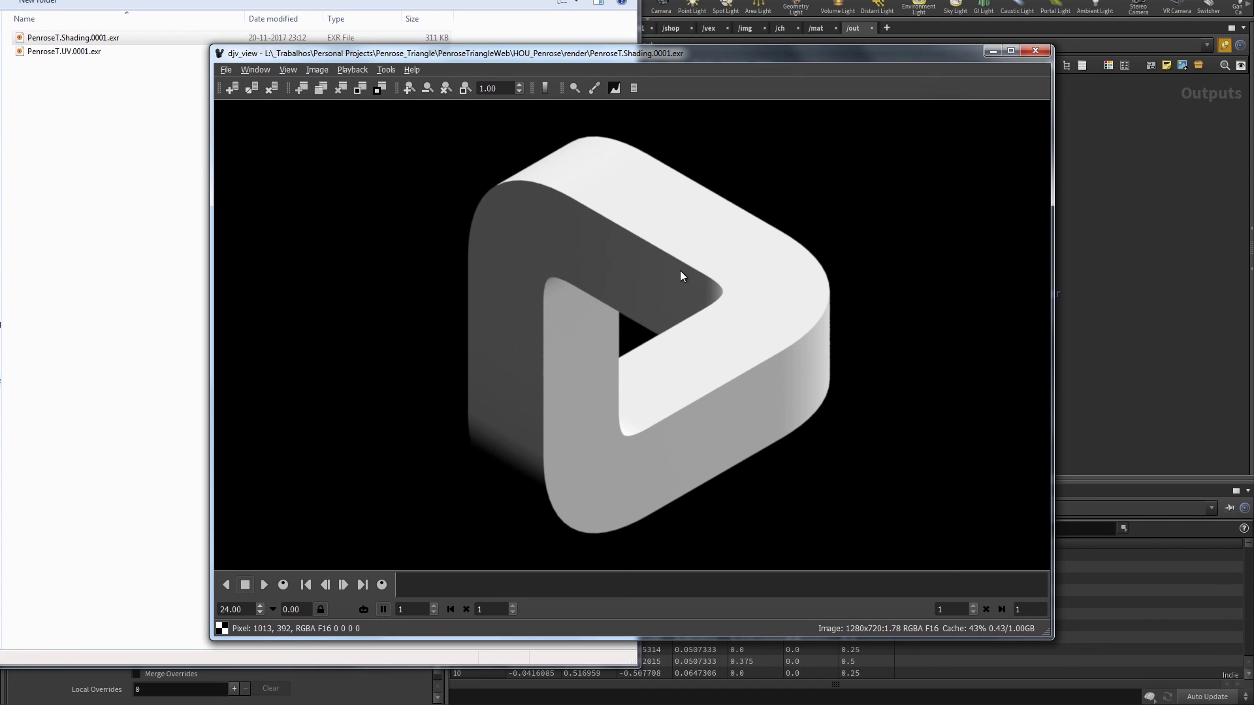
left_click_drag(98, 52, 711, 245)
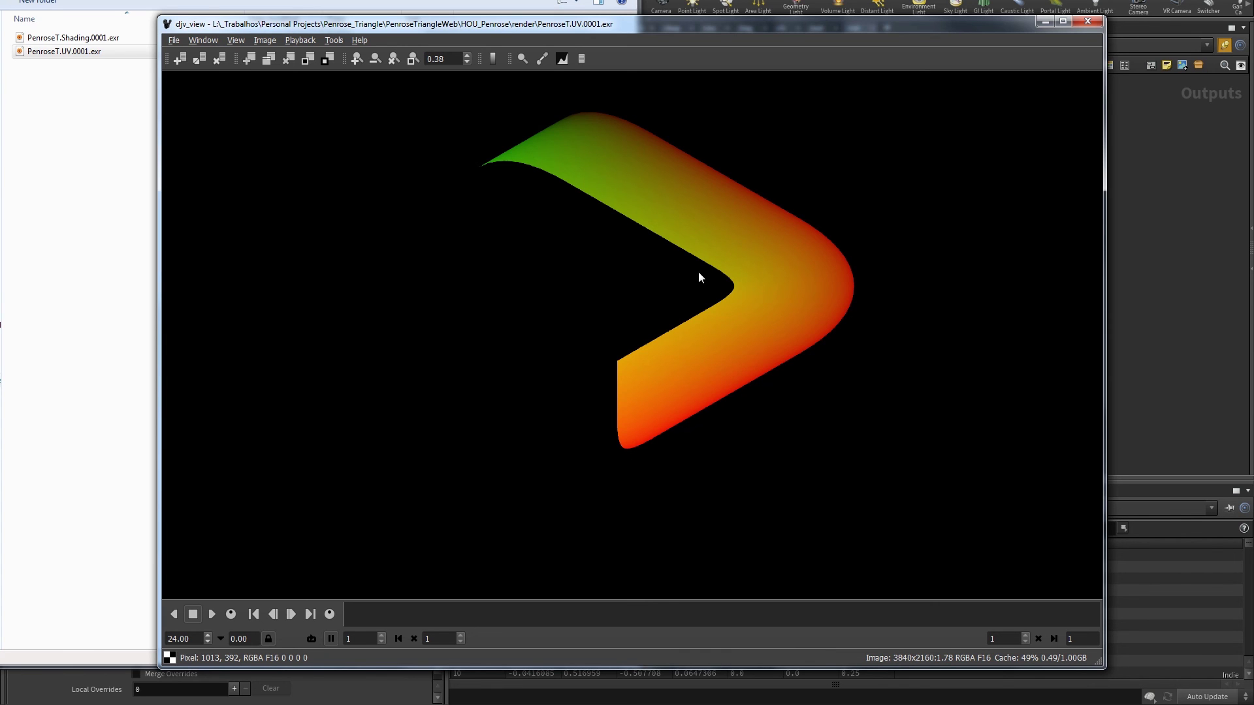
scroll(747, 290, "up", 5)
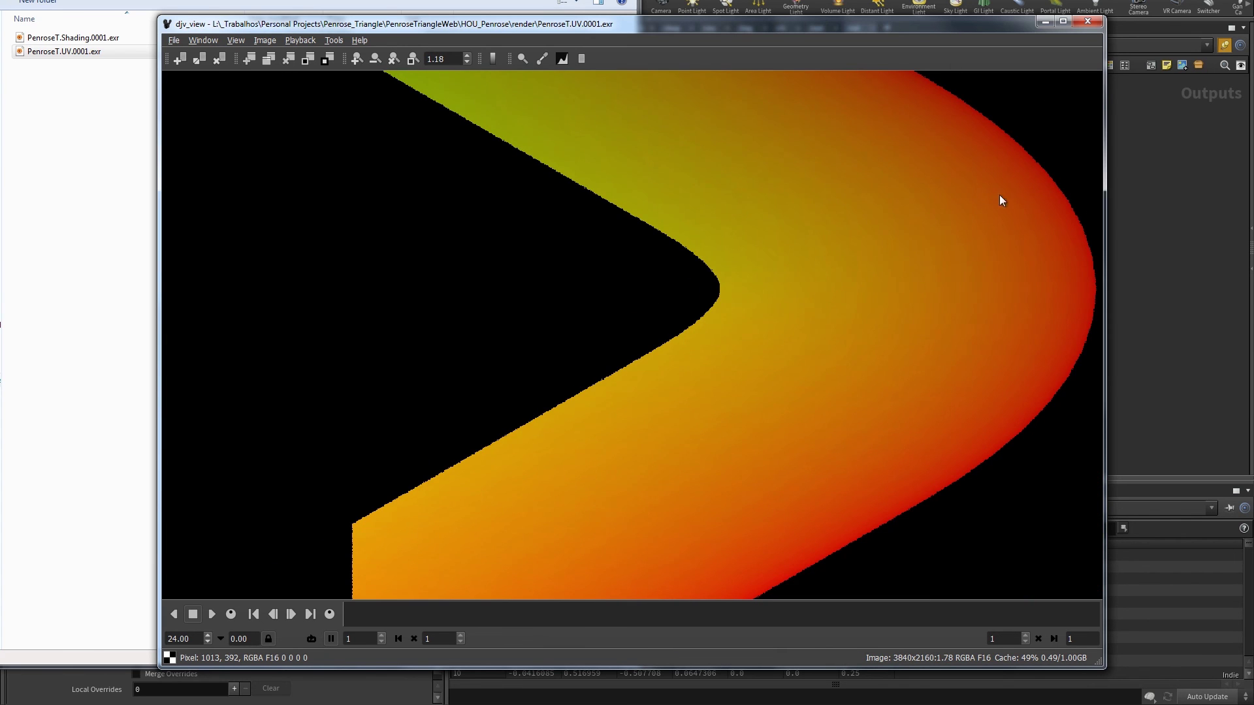
scroll(1033, 149, "up", 1)
scroll(967, 169, "down", 6)
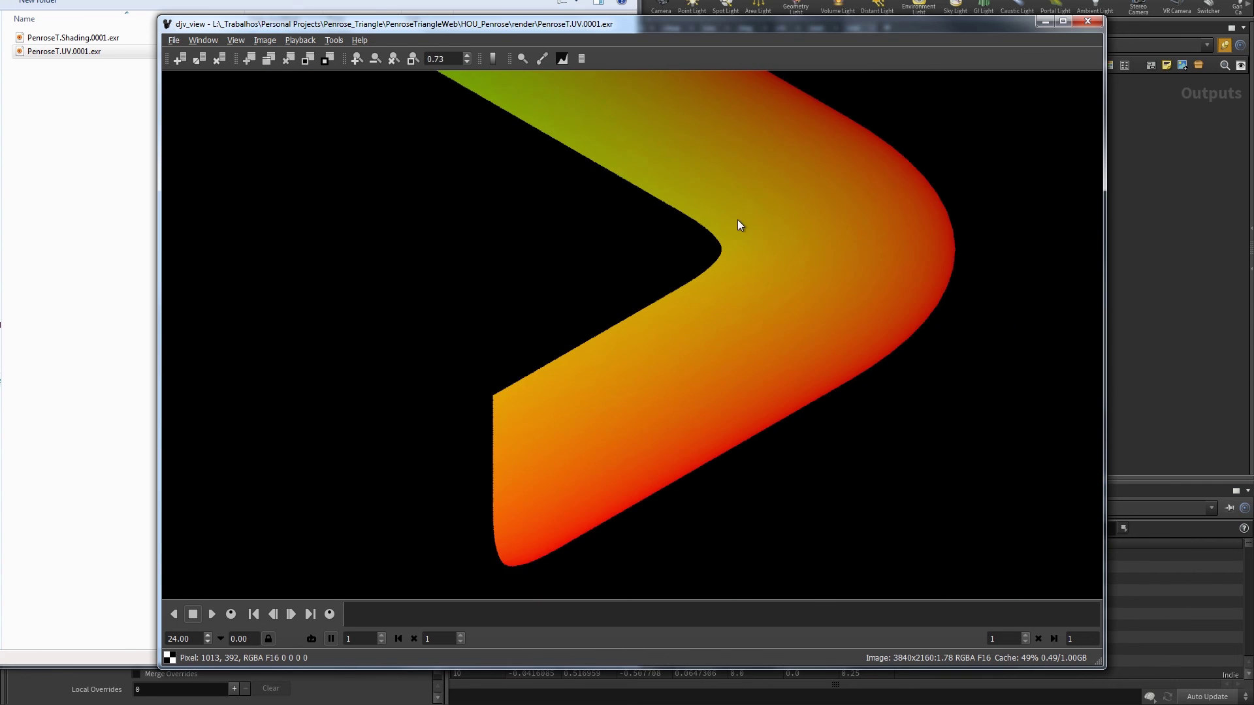
scroll(707, 214, "up", 2)
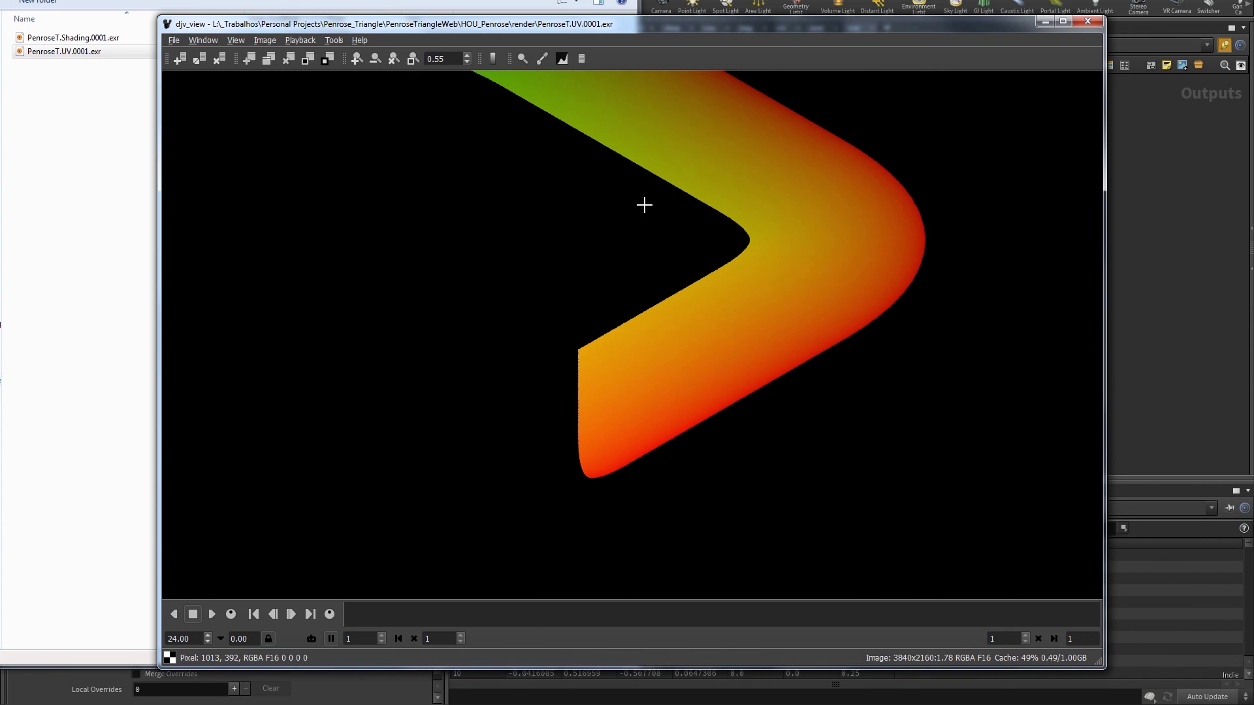
middle_click_drag(636, 166, 699, 256)
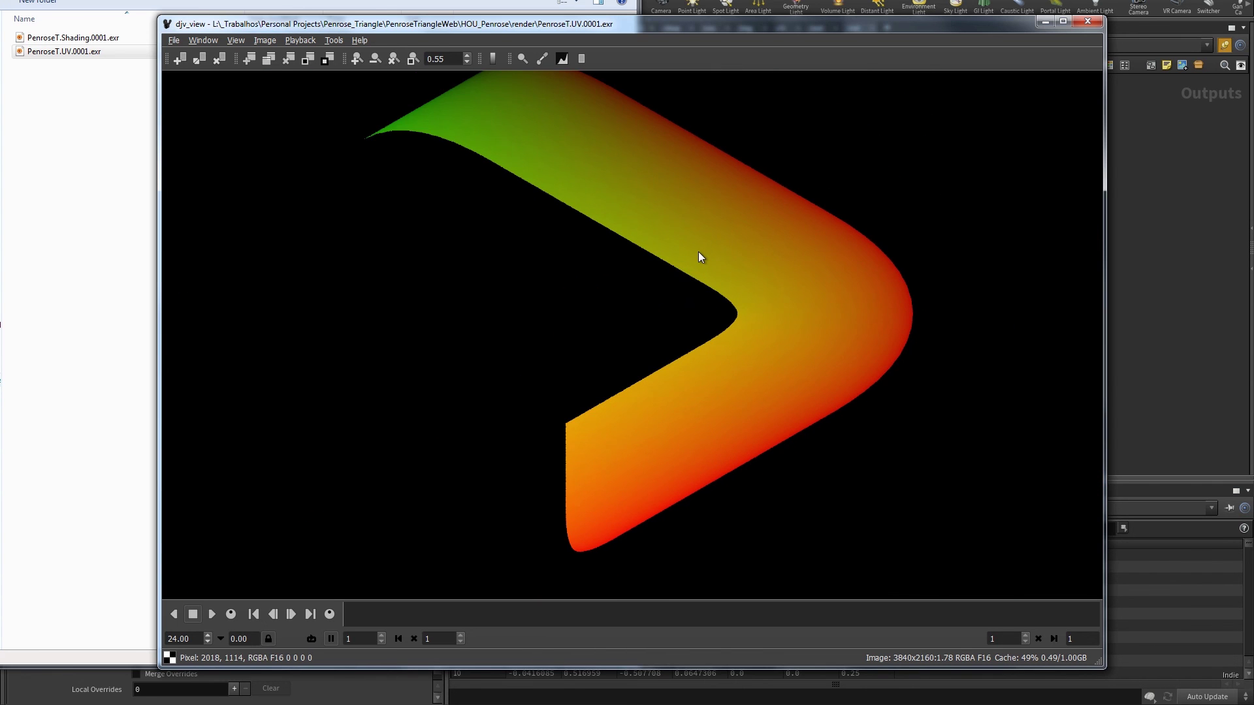